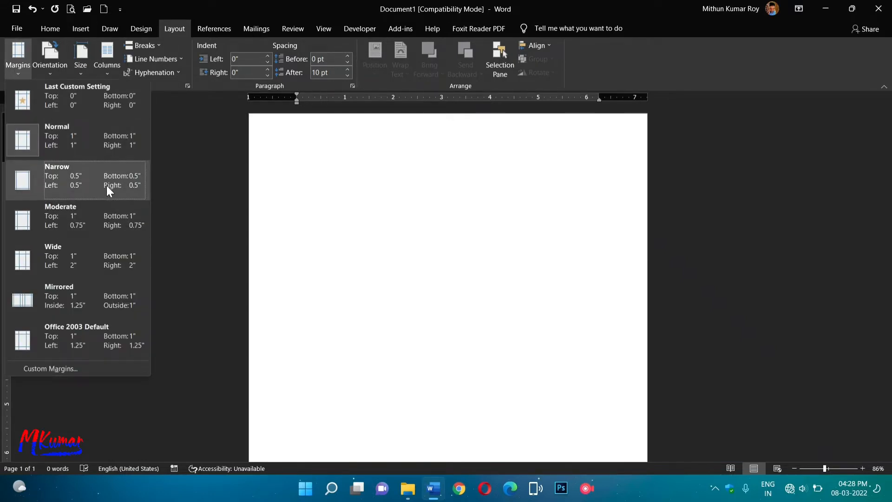
Apply the Narrow margin preset, 0.5" on every side of the page.
{"action": "left_click", "coordinate": [88, 170]}
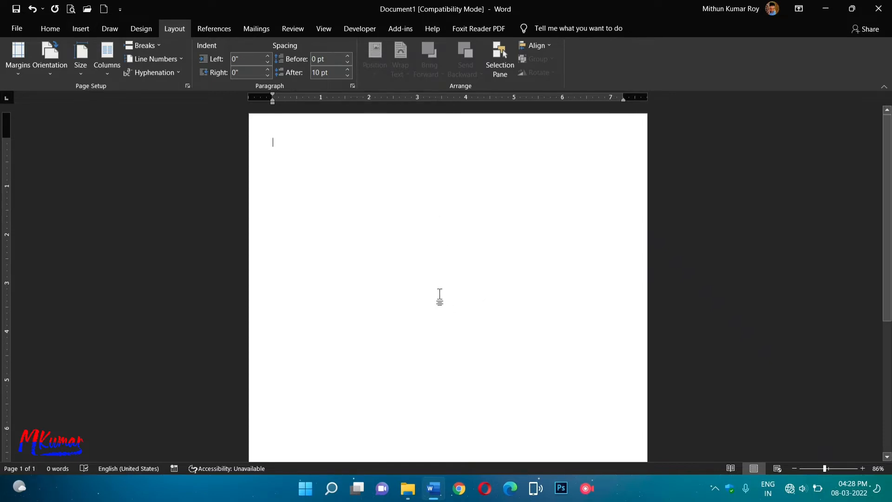
Type the heading 'ॐ नमः शिवाय' using the Hindi keyboard.
{"action": "key", "text": "super+space"}
{"action": "key", "text": "super+space"}
{"action": "key", "text": "super+space"}
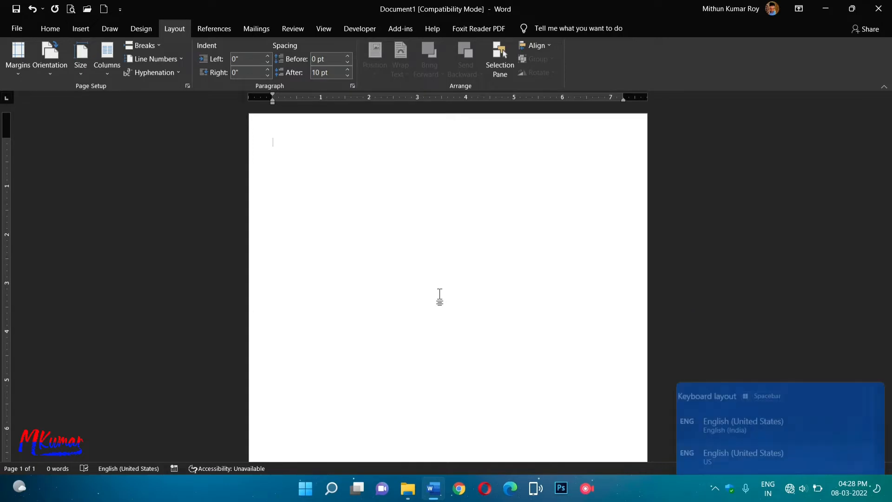
{"action": "type", "text": "om"}
{"action": "key", "text": "space"}
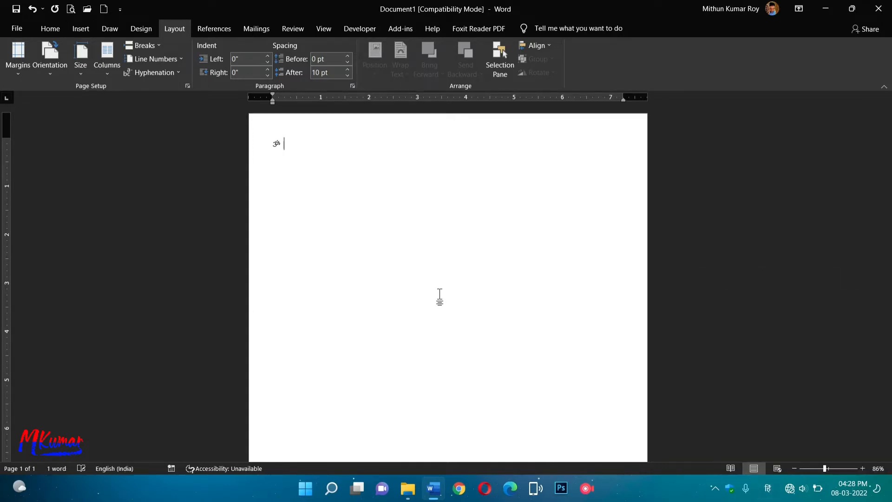
{"action": "type", "text": "namah"}
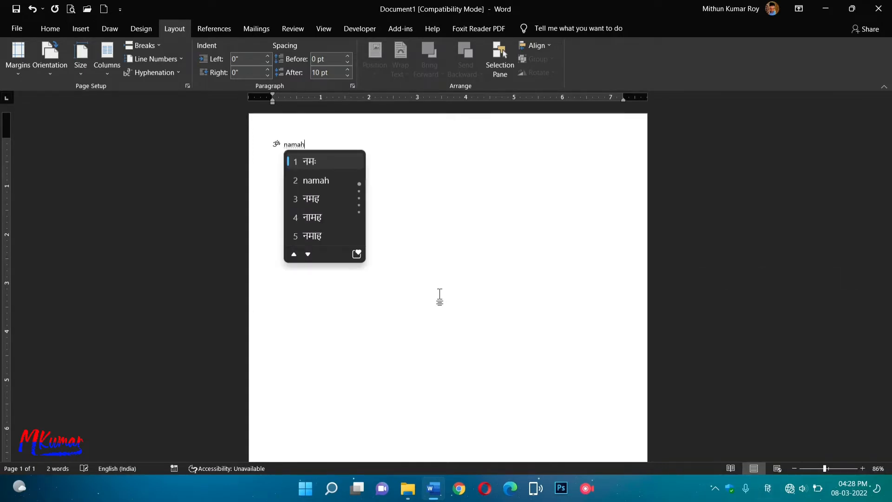
{"action": "key", "text": "space"}
{"action": "type", "text": "shivay"}
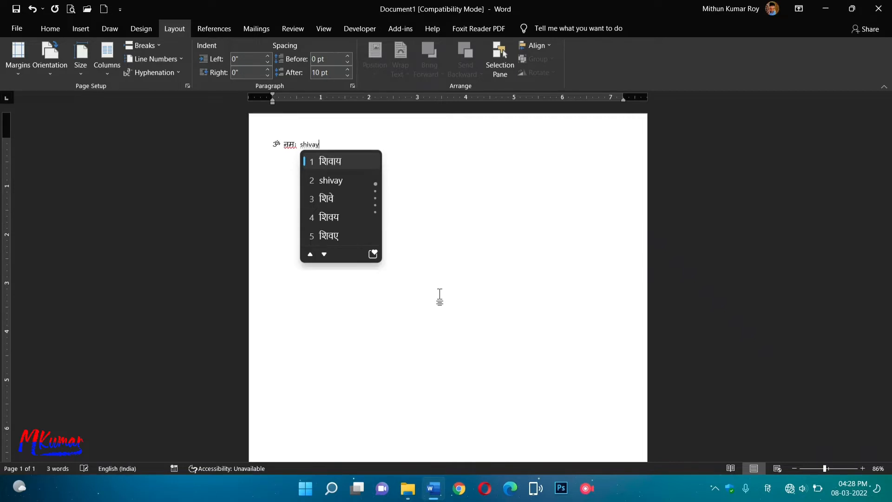
{"action": "key", "text": "space"}
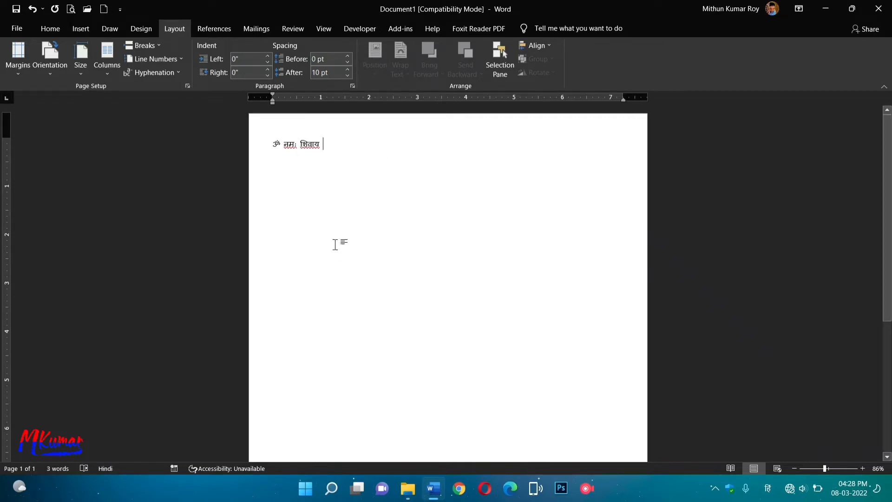
Centre the 'ॐ नमः शिवाय' line and start a left-aligned line below it.
{"action": "left_click_drag", "start_coordinate": [274, 146], "coordinate": [326, 145]}
{"action": "left_click", "coordinate": [51, 28]}
{"action": "left_click", "coordinate": [292, 68]}
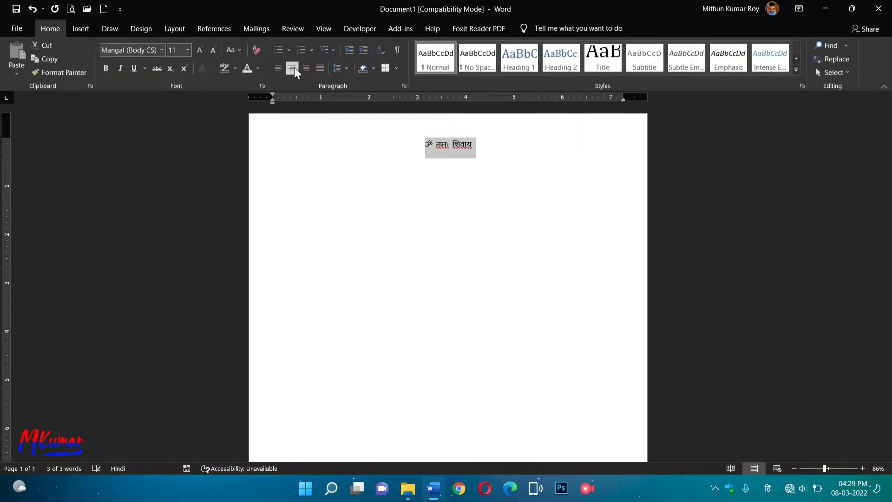
{"action": "left_click", "coordinate": [507, 195]}
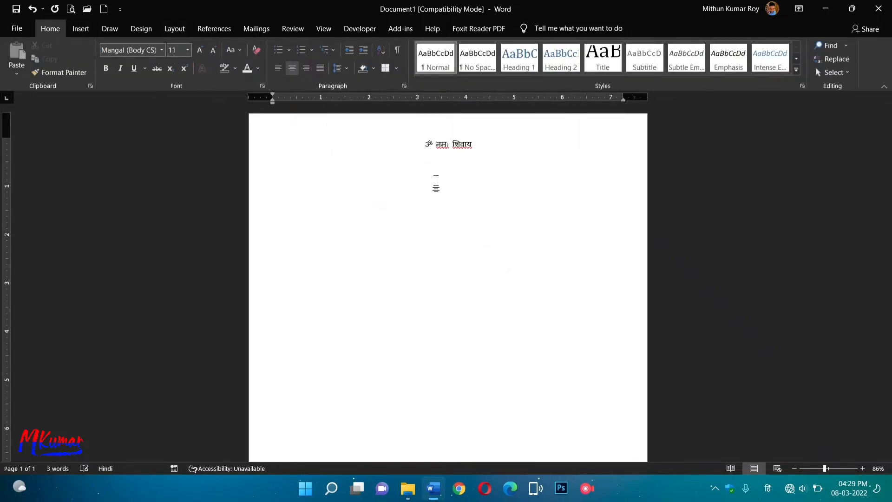
{"action": "key", "text": "Return"}
{"action": "left_click", "coordinate": [281, 70]}
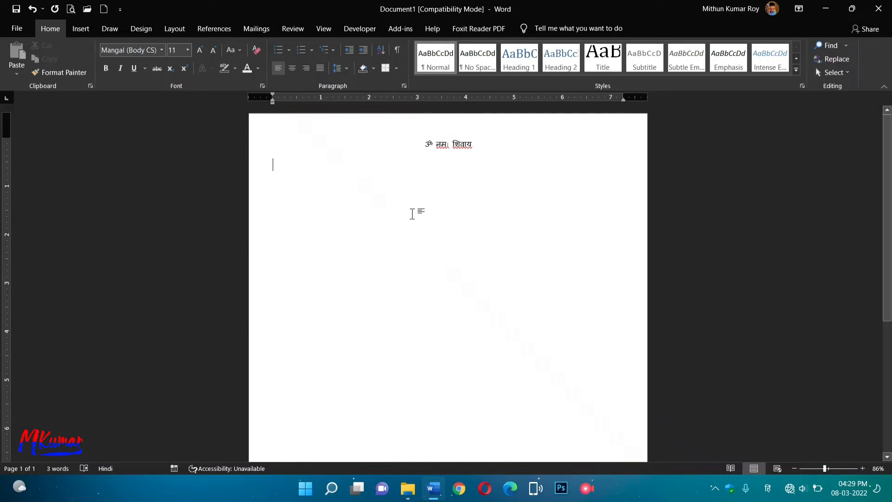
Type the GSTIN label and number at left, then a phone emoji and the mobile number at right.
{"action": "key", "text": "super+space"}
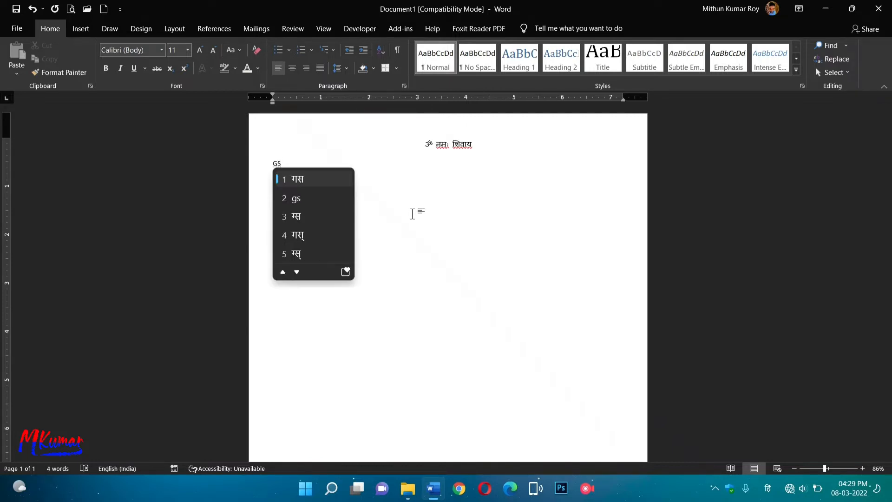
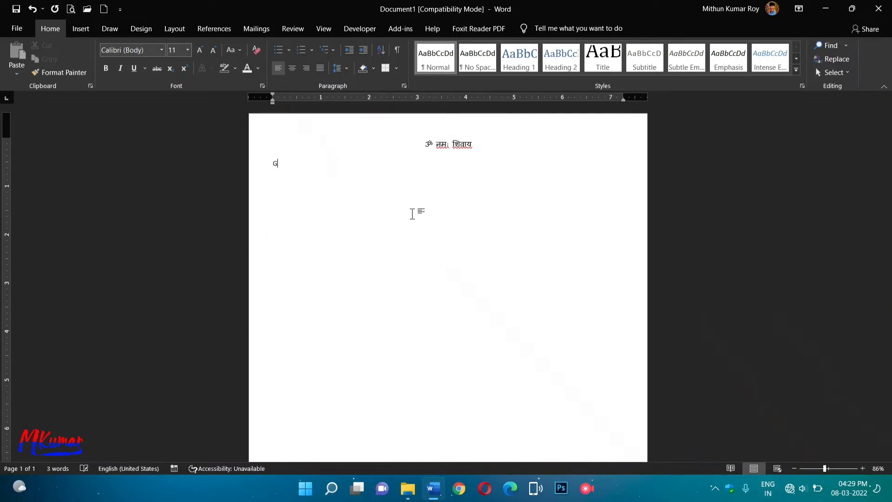
{"action": "key", "text": "BackSpace"}
{"action": "key", "text": "BackSpace"}
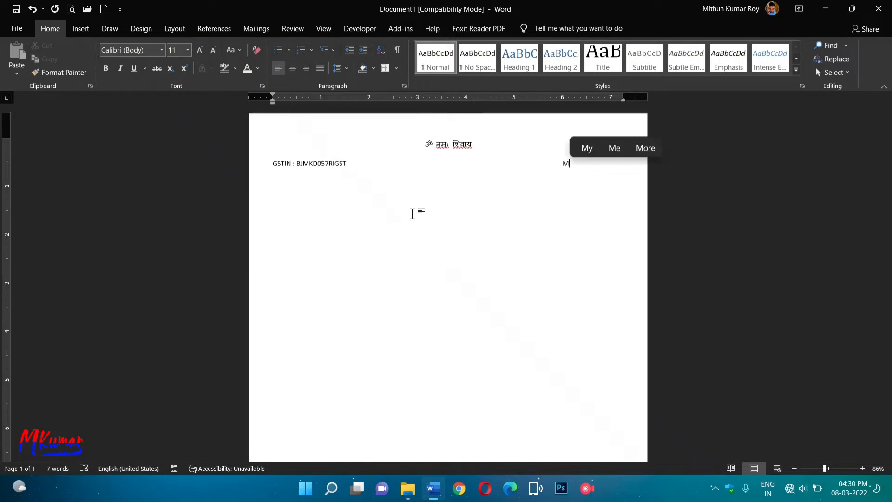
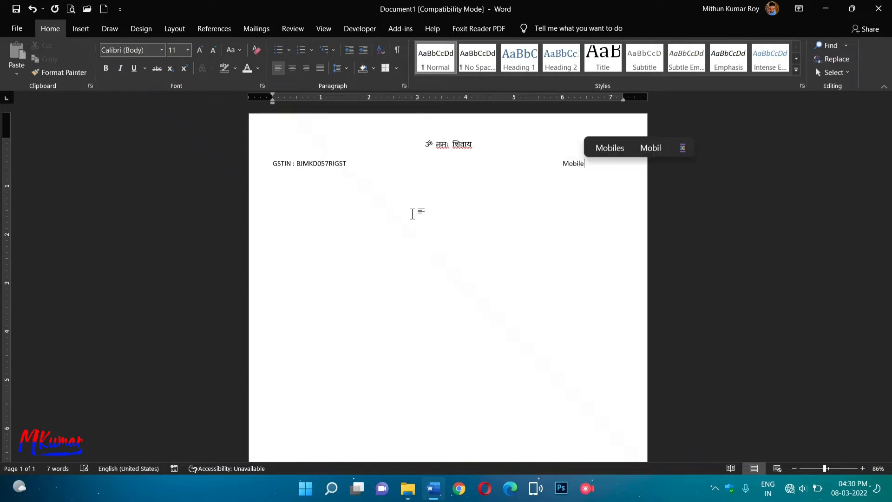
{"action": "left_click", "coordinate": [683, 148]}
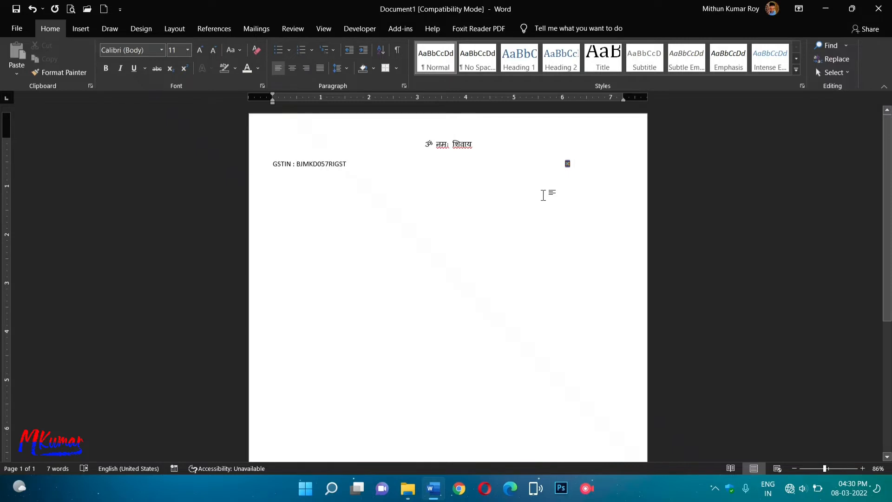
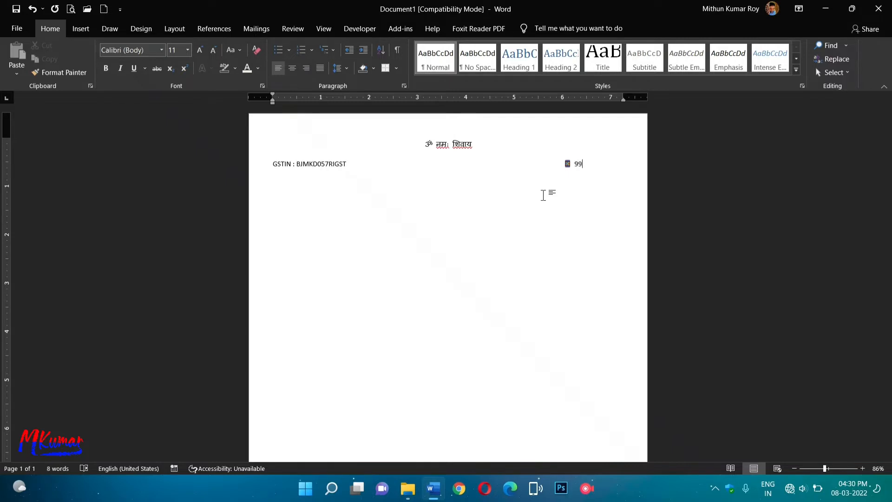
{"action": "key", "text": "Return"}
Type 'Cash / UPI- PayTm / Phone Pe / Any Online Transactions Acceptable' and centre the line.
{"action": "type", "text": "Cas"}
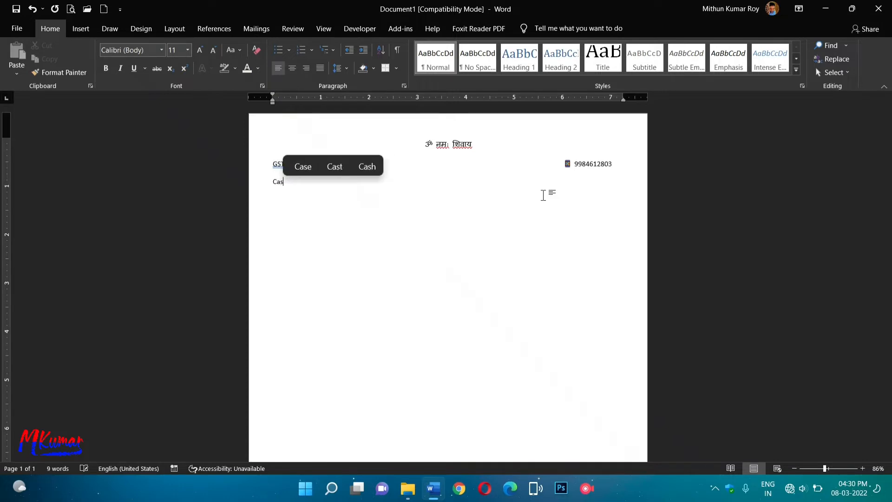
{"action": "type", "text": "h / "}
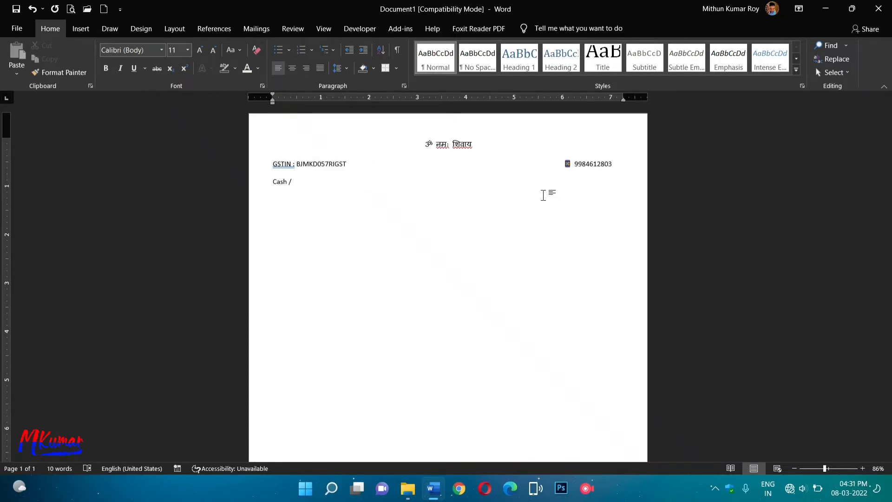
{"action": "type", "text": "UPI"}
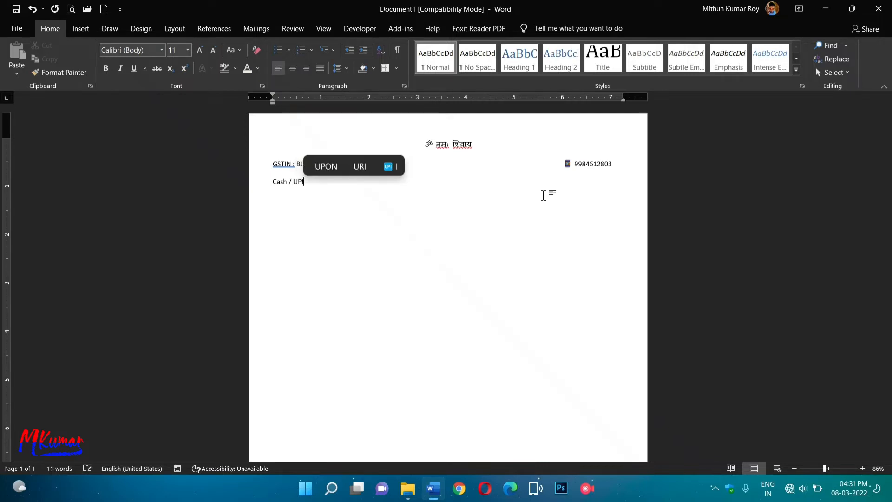
{"action": "type", "text": "-"}
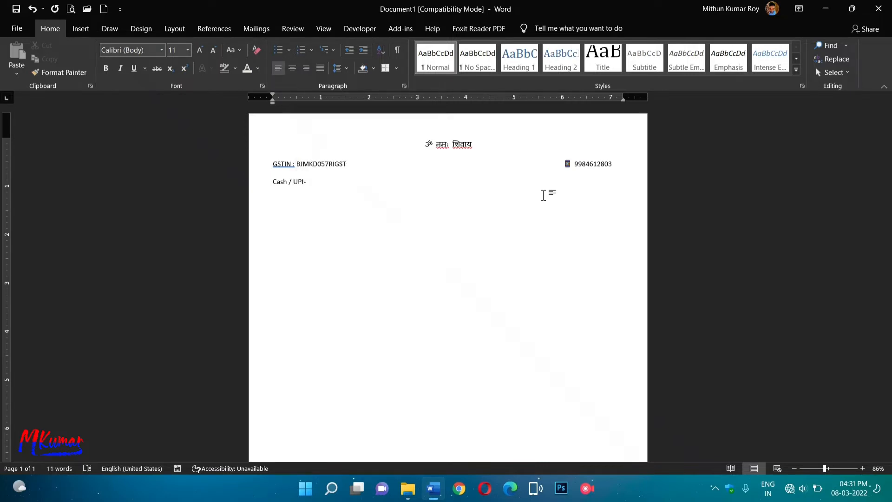
{"action": "type", "text": " P"}
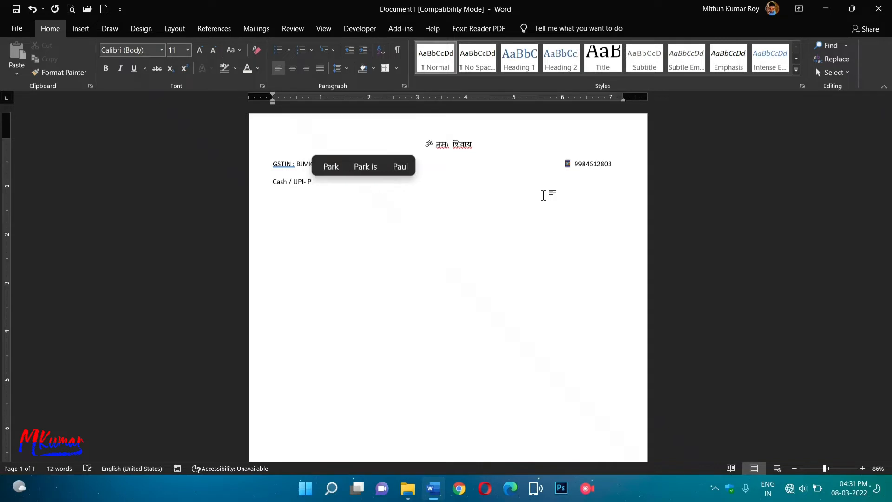
{"action": "type", "text": "ayTm"}
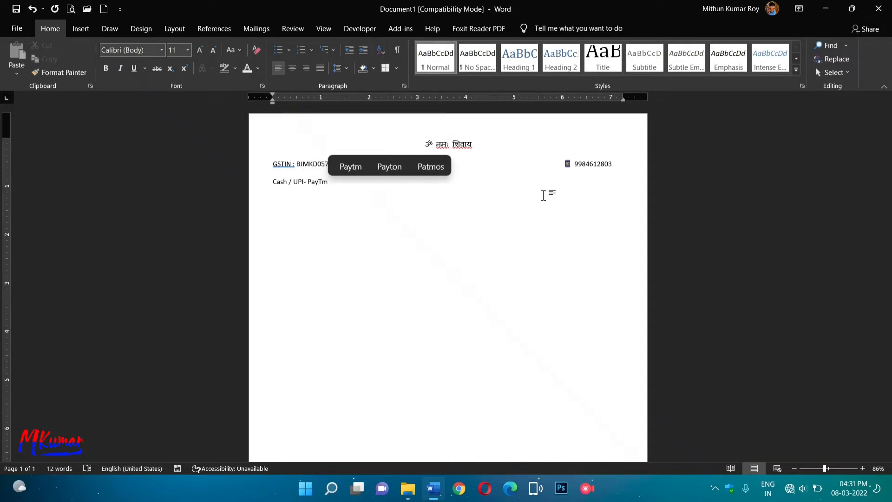
{"action": "type", "text": "/"}
{"action": "key", "text": "BackSpace"}
{"action": "type", "text": "/ "}
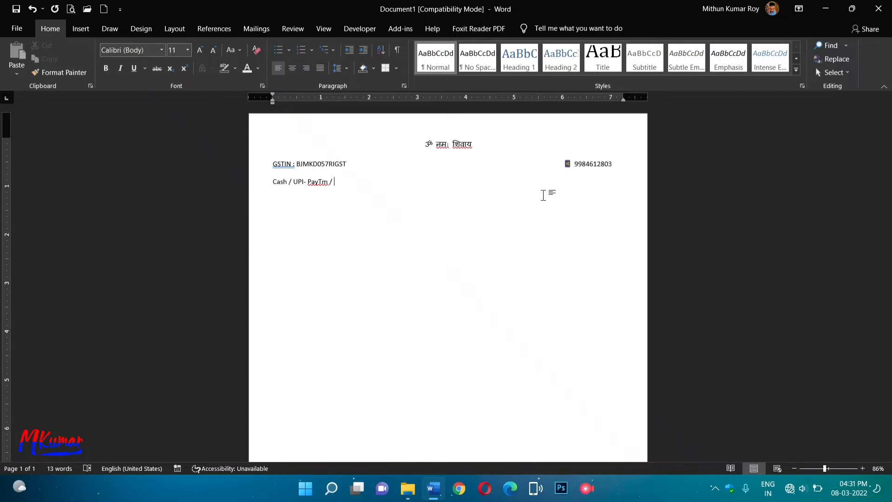
{"action": "type", "text": "Phone Pe /"}
{"action": "type", "text": "An"}
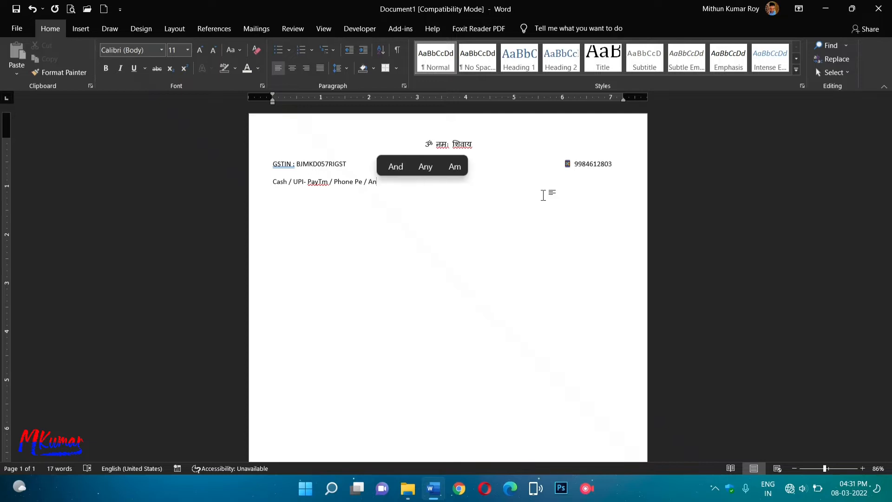
{"action": "type", "text": "y Onlin"}
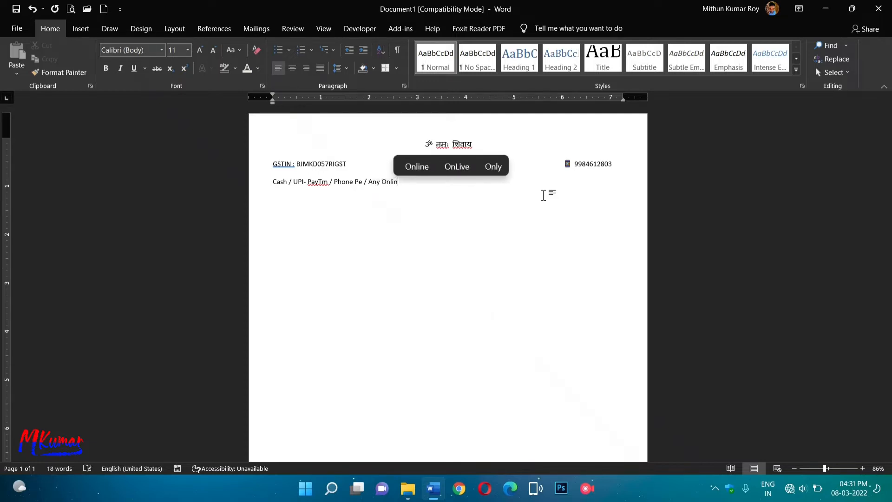
{"action": "type", "text": "e "}
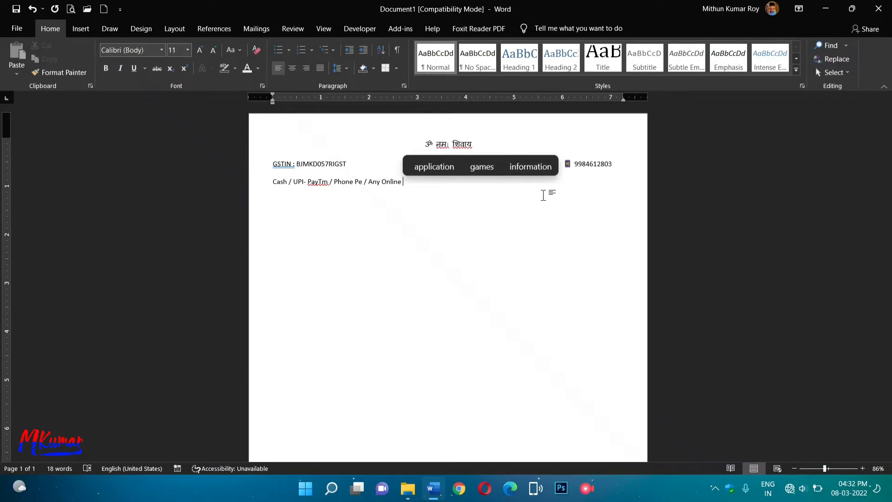
{"action": "type", "text": "Tran"}
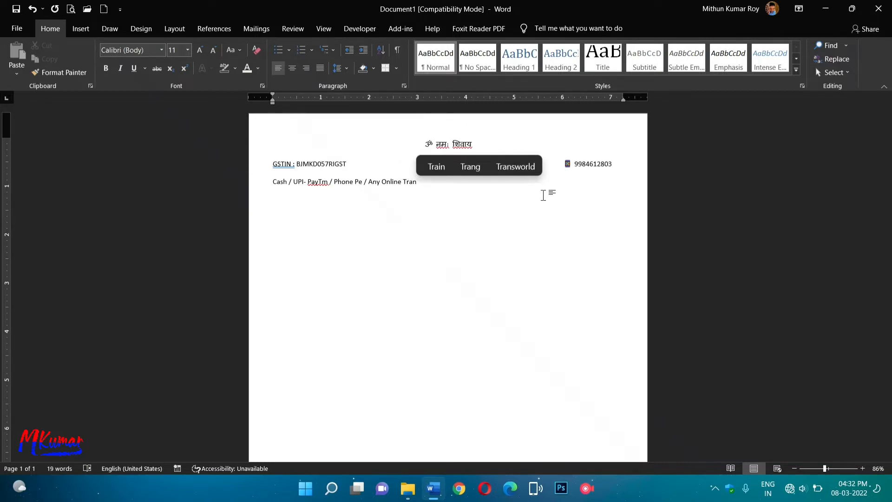
{"action": "type", "text": "s"}
{"action": "type", "text": "a"}
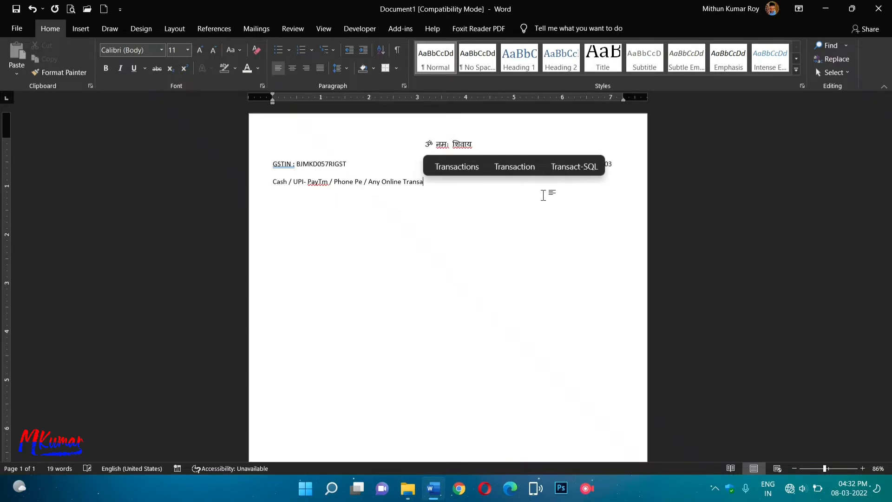
{"action": "type", "text": "ctions"}
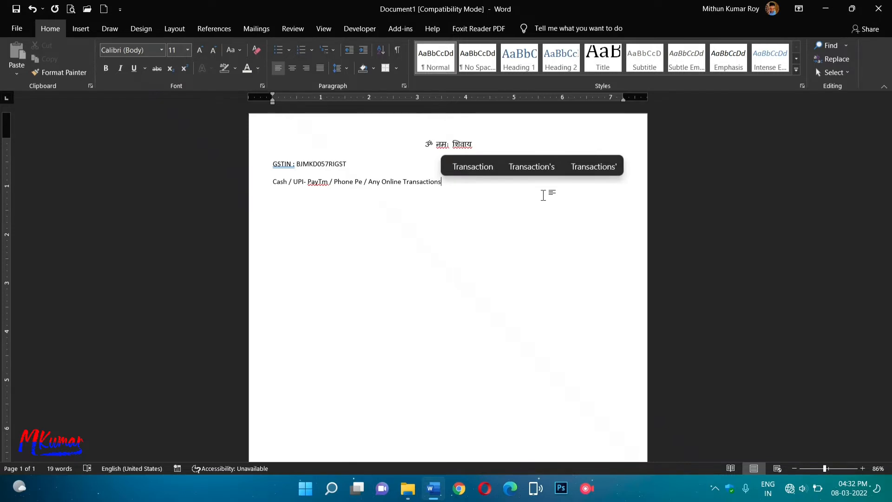
{"action": "type", "text": " Acc"}
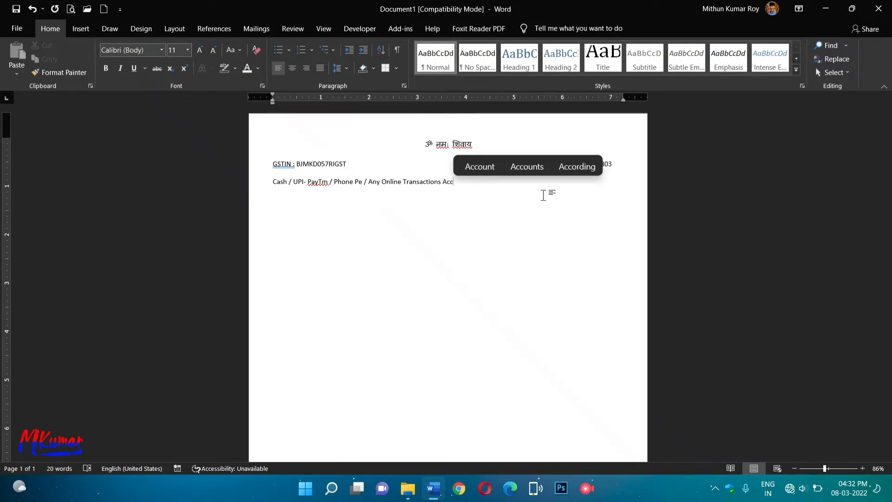
{"action": "type", "text": "ep"}
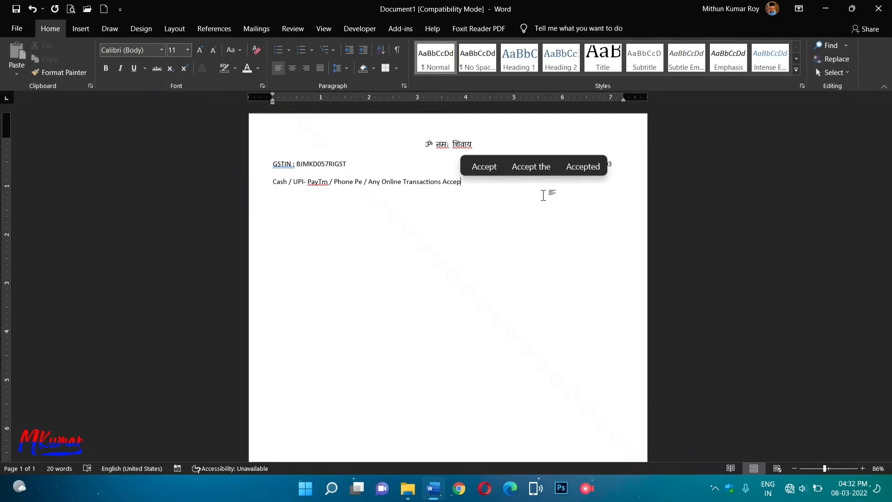
{"action": "type", "text": "t"}
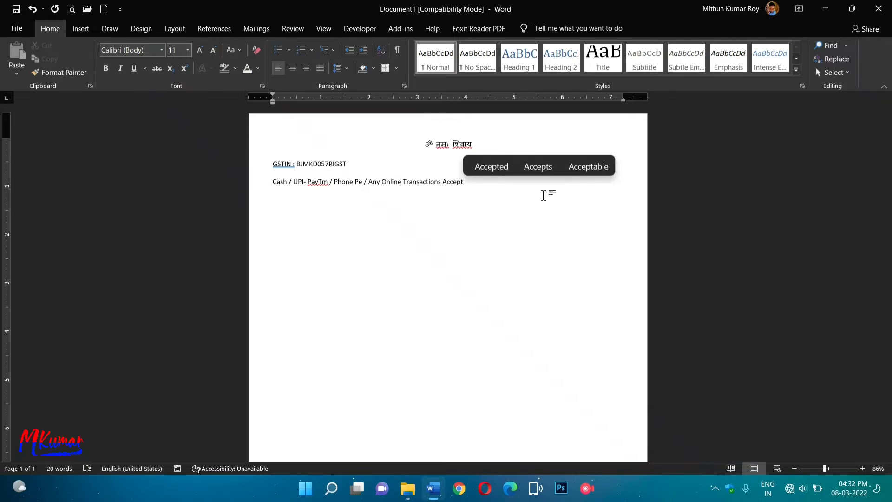
{"action": "type", "text": "able"}
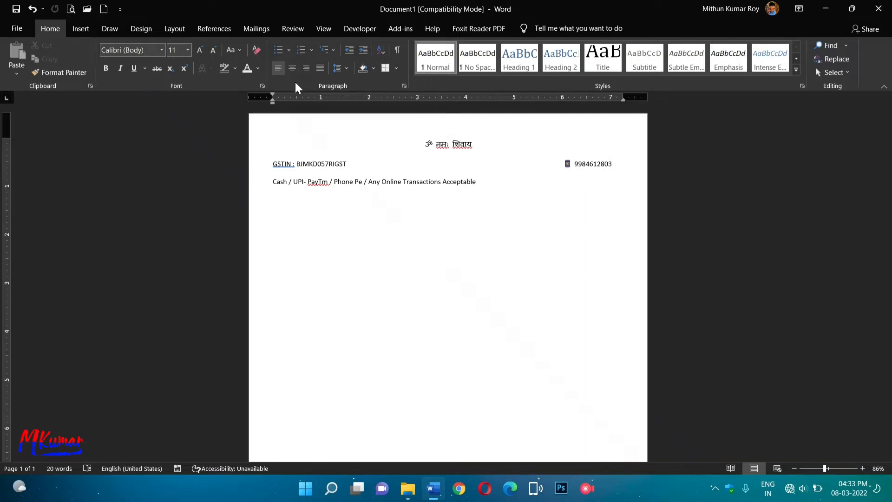
{"action": "left_click", "coordinate": [292, 68]}
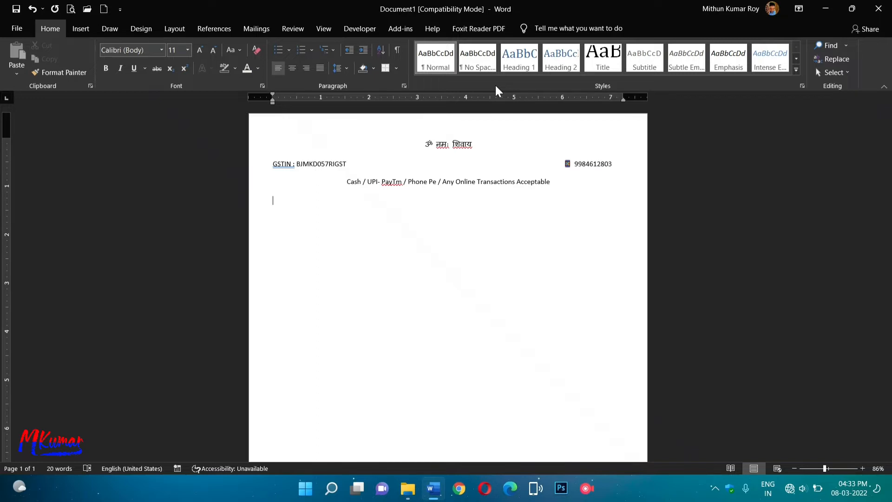
Add the centred shop name 'MKUMAR GARMENT'S' and start a new line below it.
{"action": "type", "text": "MKuma"}
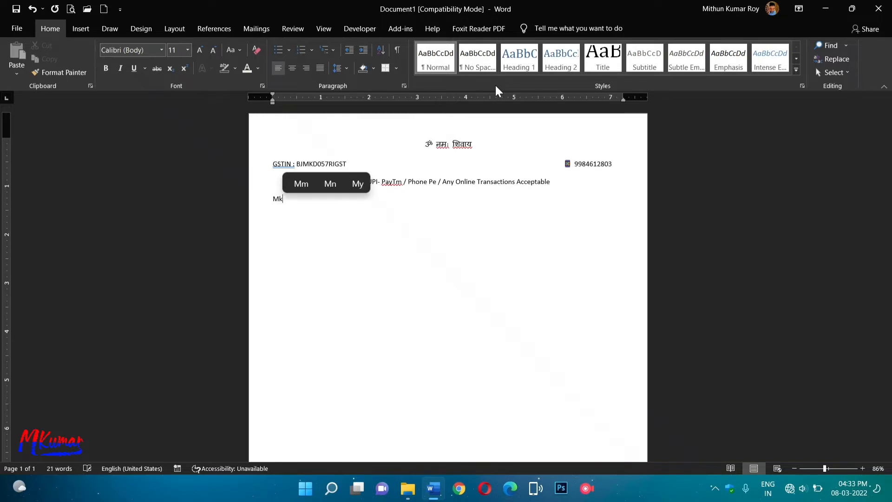
{"action": "type", "text": "r"}
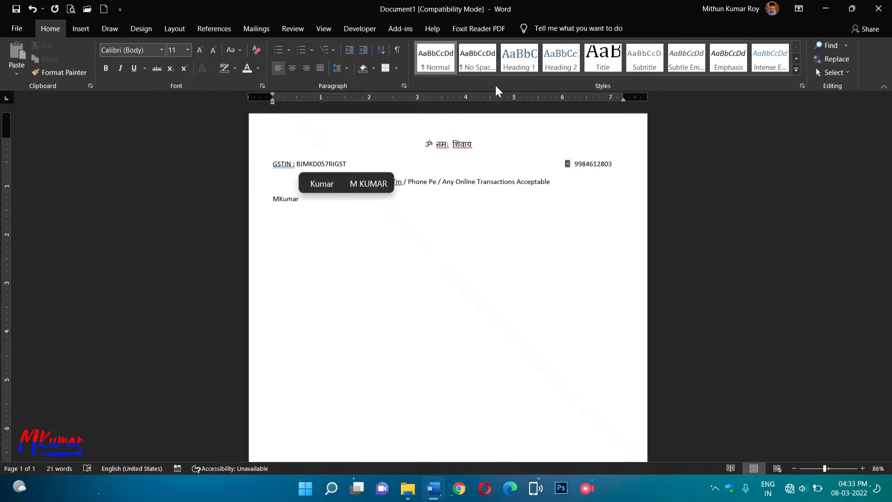
{"action": "type", "text": " Ga"}
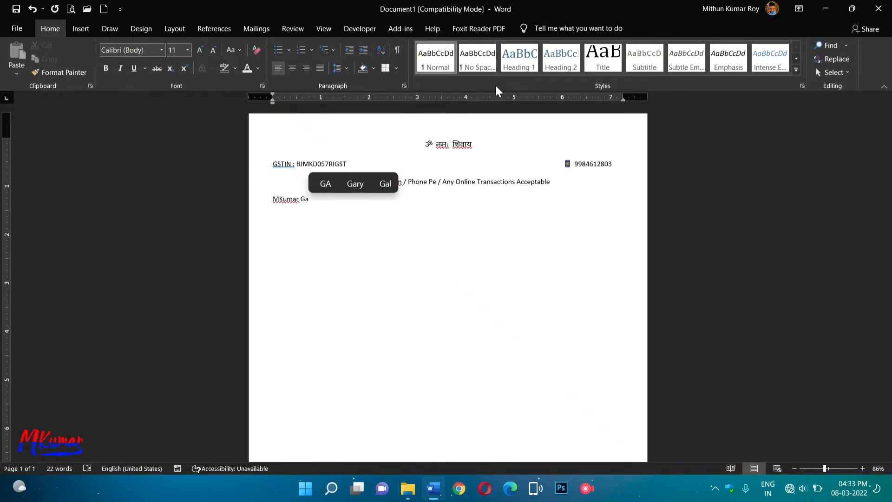
{"action": "key", "text": "BackSpace"}
{"action": "type", "text": "A"}
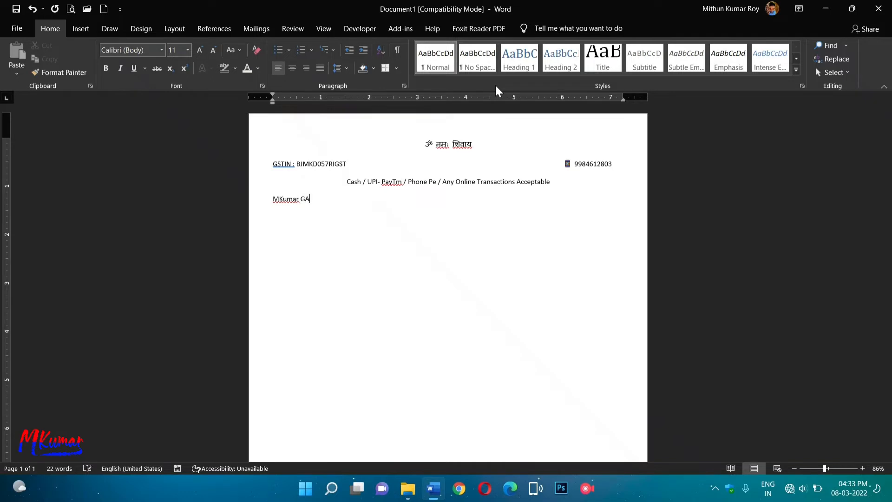
{"action": "type", "text": "RMENTS"}
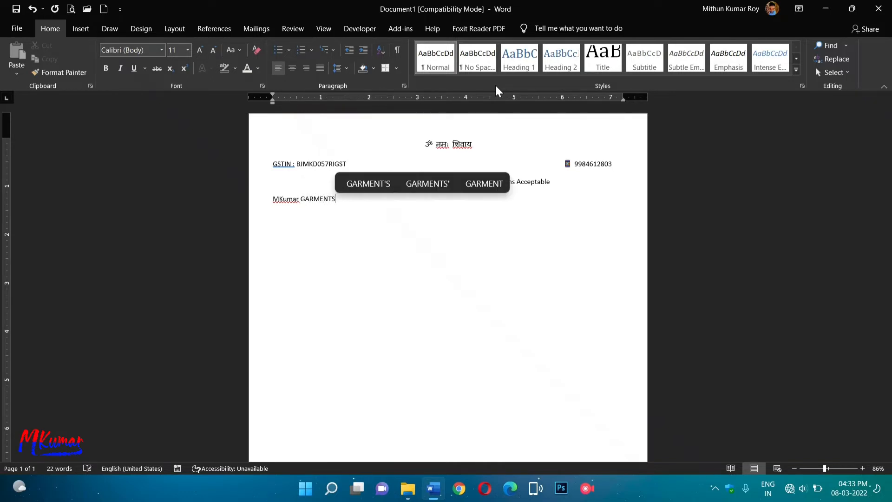
{"action": "left_click", "coordinate": [376, 183]}
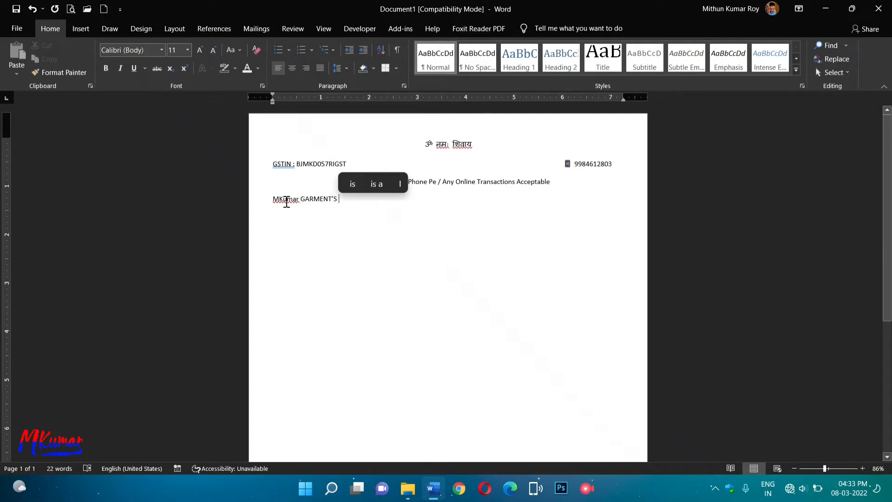
{"action": "left_click_drag", "start_coordinate": [279, 200], "coordinate": [299, 199]}
{"action": "type", "text": "KUMAR"}
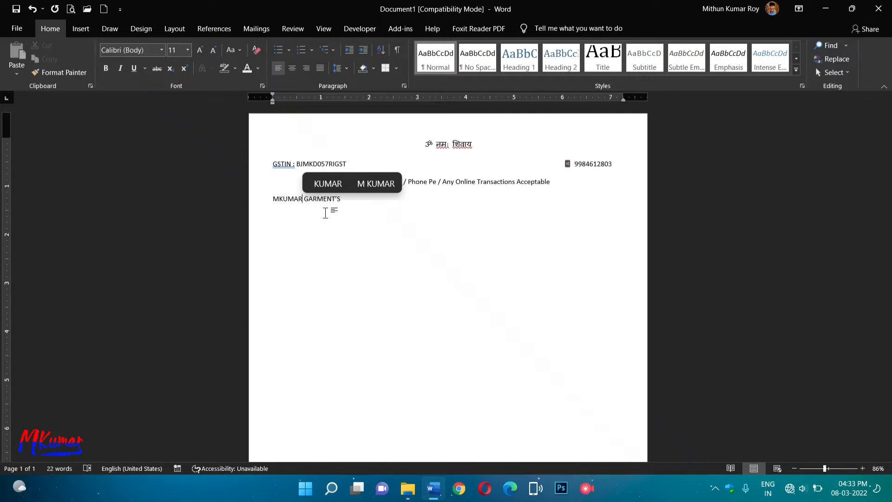
{"action": "left_click", "coordinate": [294, 66]}
{"action": "left_click", "coordinate": [515, 204]}
{"action": "key", "text": "Return"}
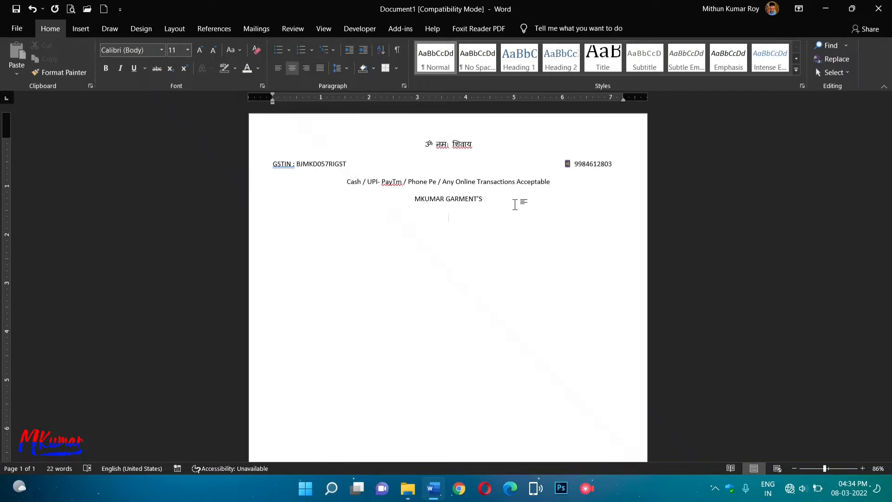
Type the tagline 'All Readymade Garments For Men, Girls And Kid also' and begin an 'Address :' line.
{"action": "key", "text": "Return"}
{"action": "type", "text": "All "}
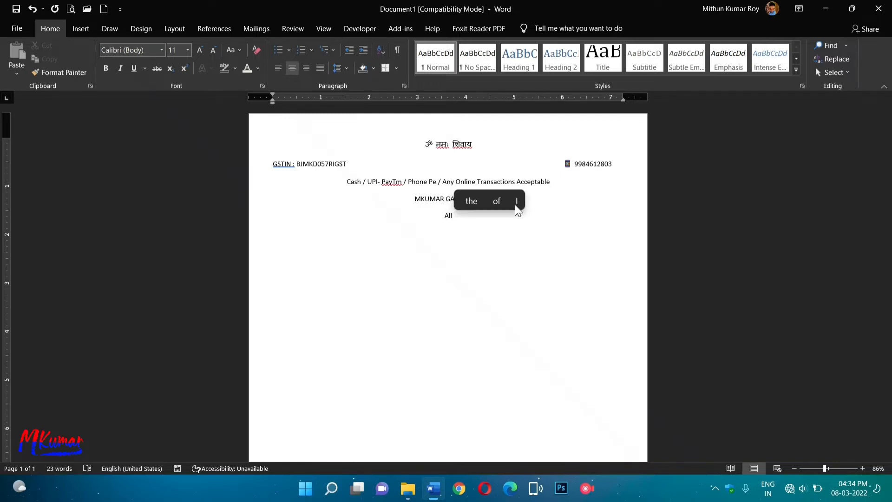
{"action": "type", "text": "R"}
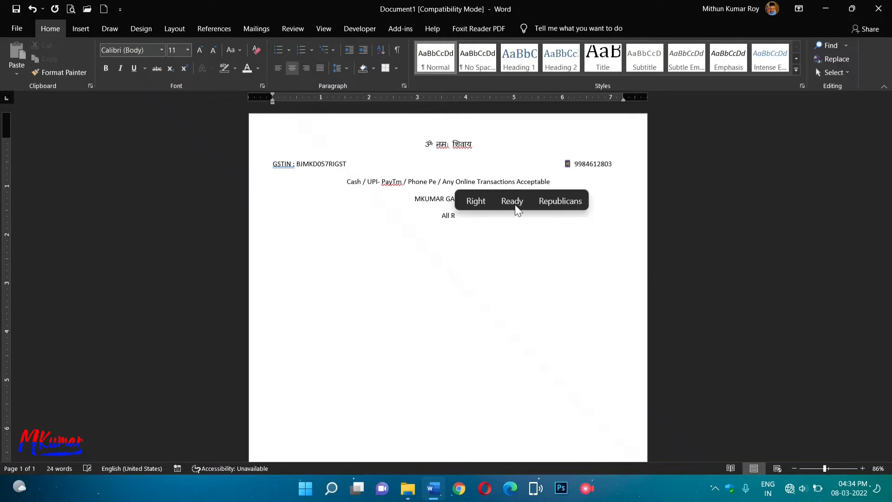
{"action": "type", "text": "eadymade"}
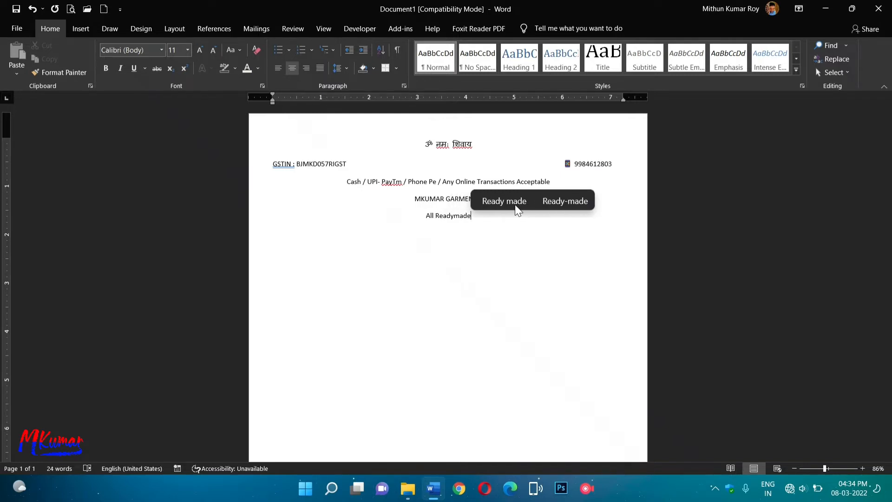
{"action": "type", "text": " Gar"}
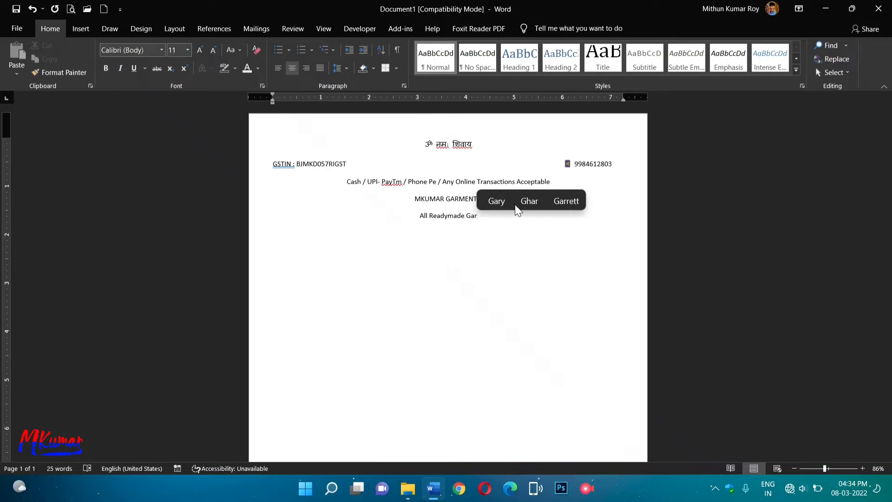
{"action": "type", "text": "ments"}
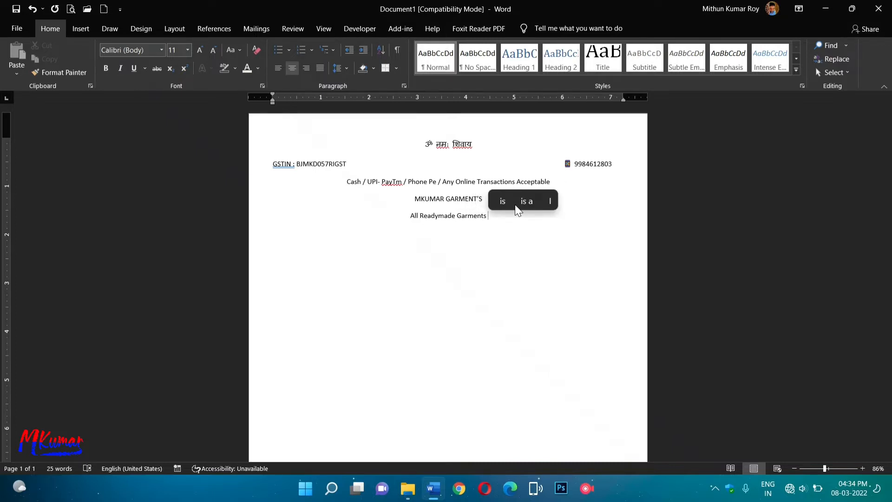
{"action": "type", "text": "For"}
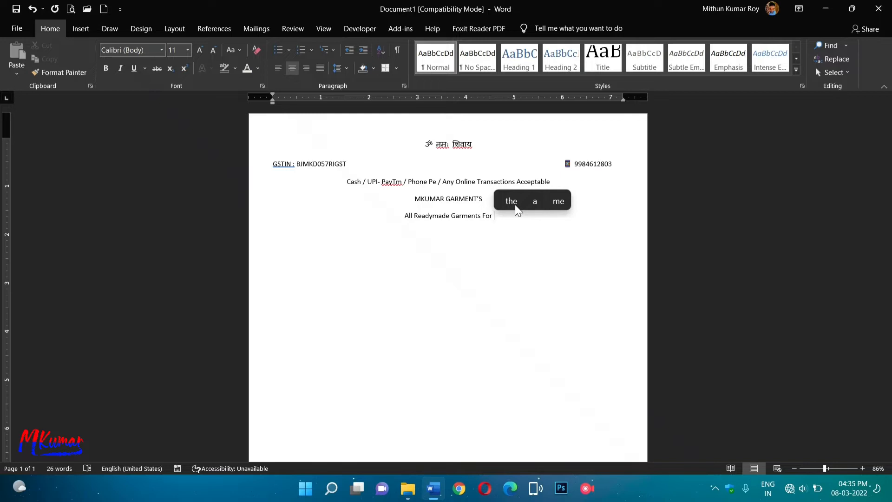
{"action": "type", "text": "Any"}
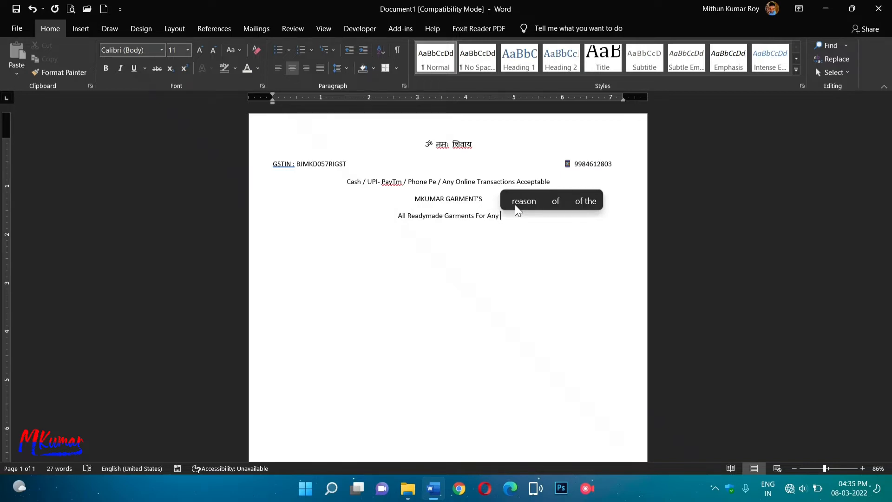
{"action": "key", "text": "BackSpace"}
{"action": "key", "text": "BackSpace"}
{"action": "key", "text": "BackSpace"}
{"action": "key", "text": "BackSpace"}
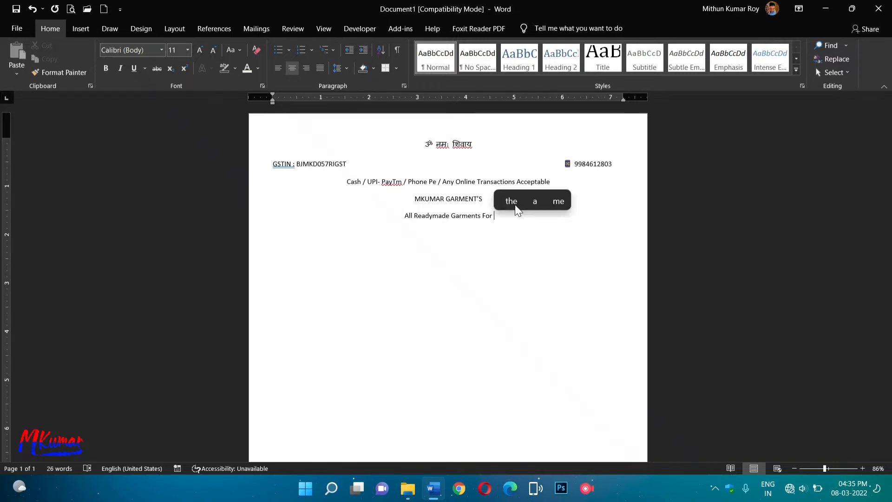
{"action": "type", "text": "Men"}
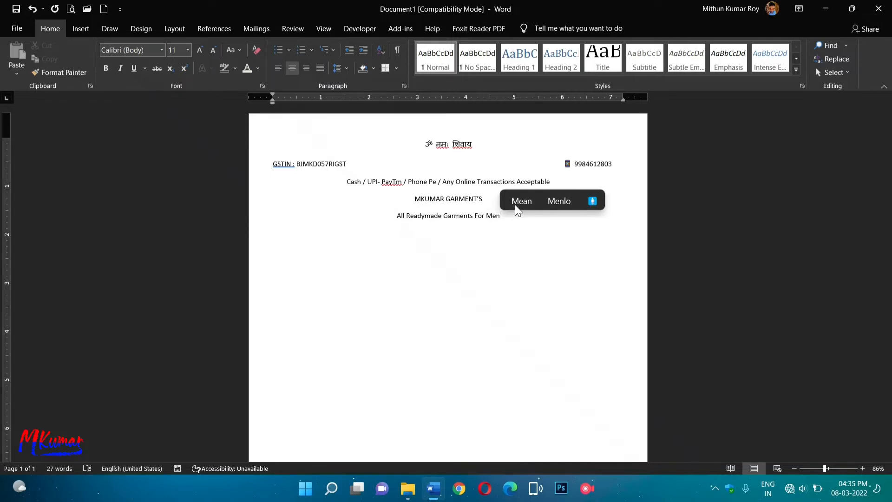
{"action": "type", "text": ","}
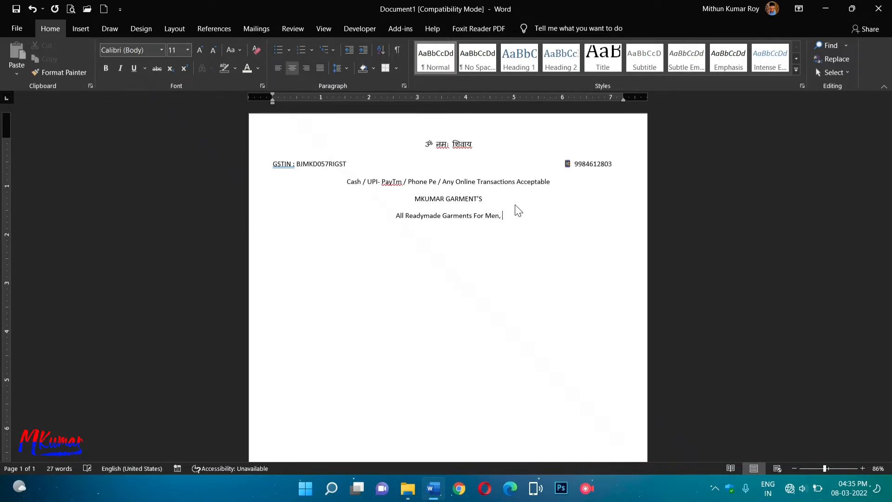
{"action": "type", "text": " Girl"}
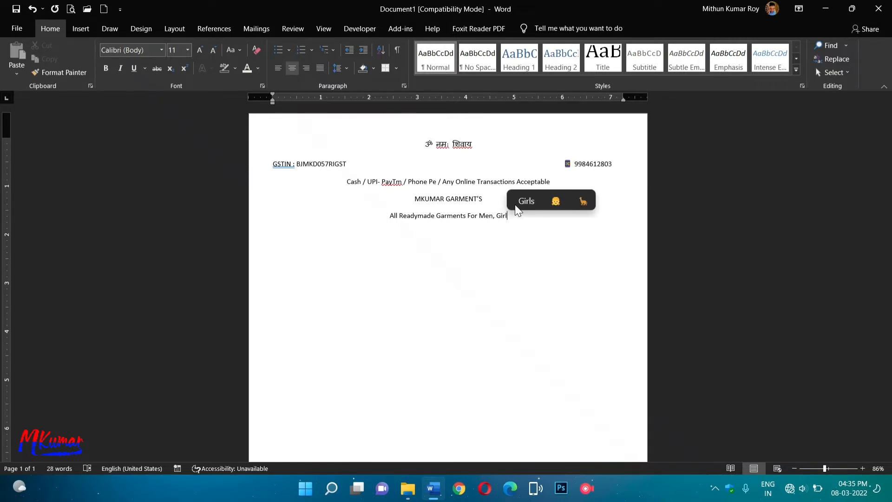
{"action": "type", "text": "s And"}
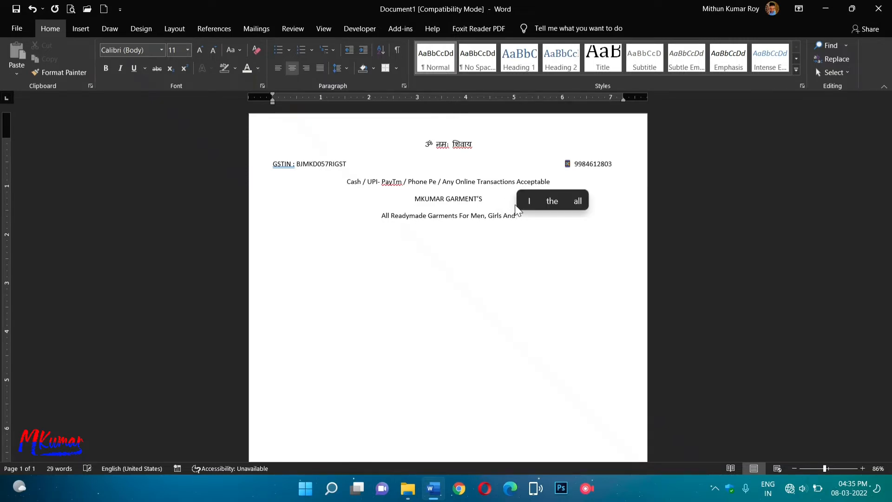
{"action": "type", "text": " Kid"}
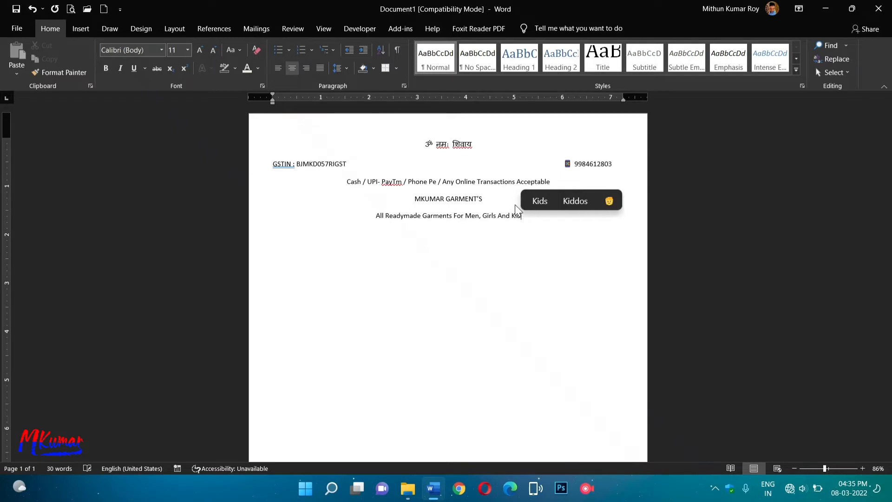
{"action": "type", "text": " Also"}
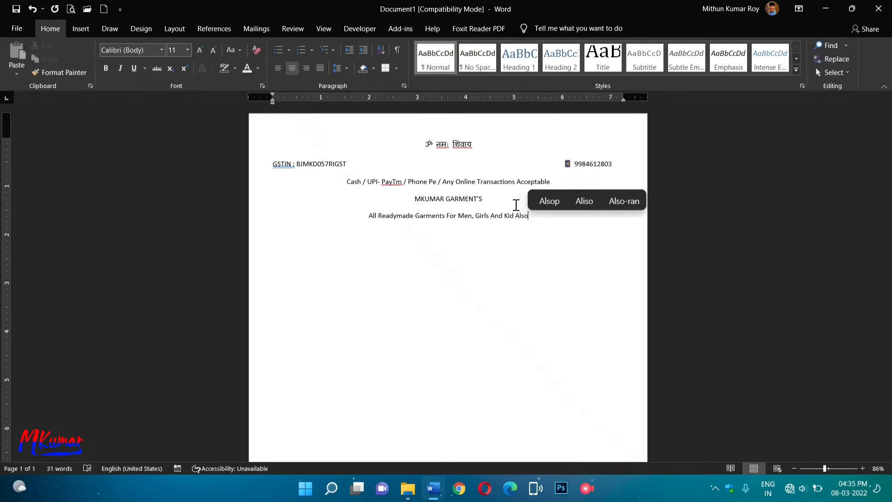
{"action": "key", "text": "BackSpace"}
{"action": "key", "text": "BackSpace"}
{"action": "key", "text": "BackSpace"}
{"action": "key", "text": "BackSpace"}
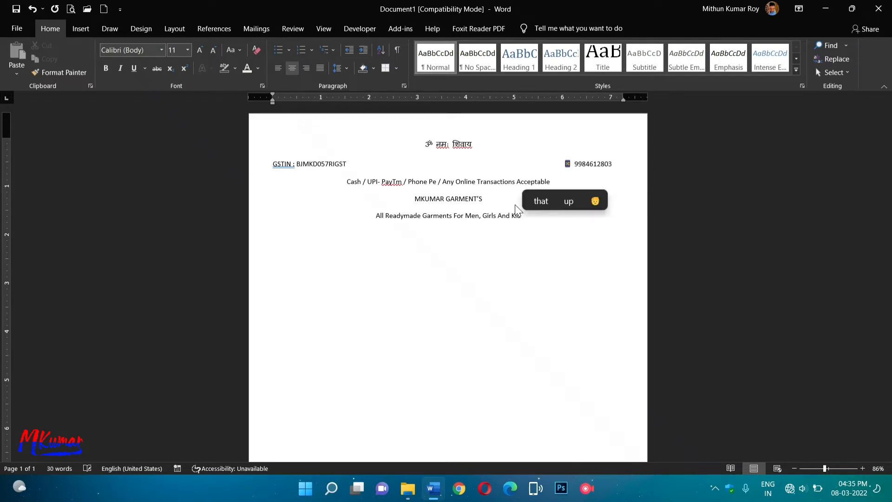
{"action": "type", "text": "also"}
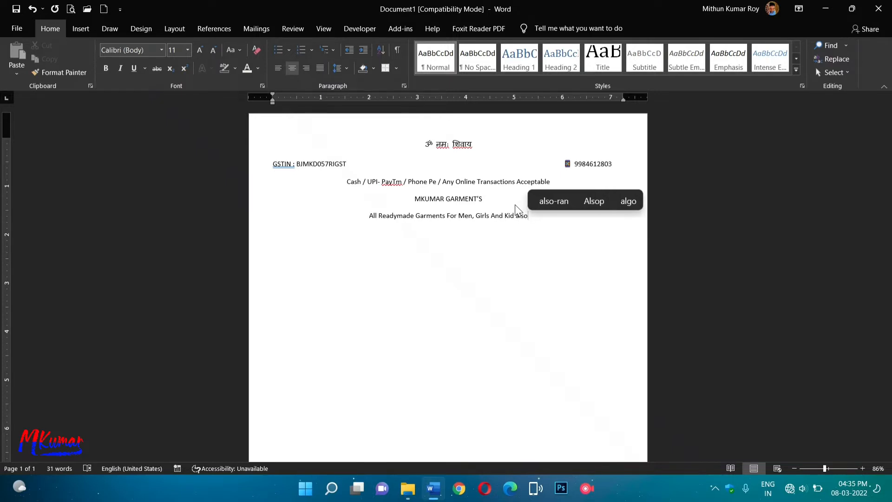
{"action": "key", "text": "BackSpace"}
{"action": "type", "text": "p"}
{"action": "key", "text": "BackSpace"}
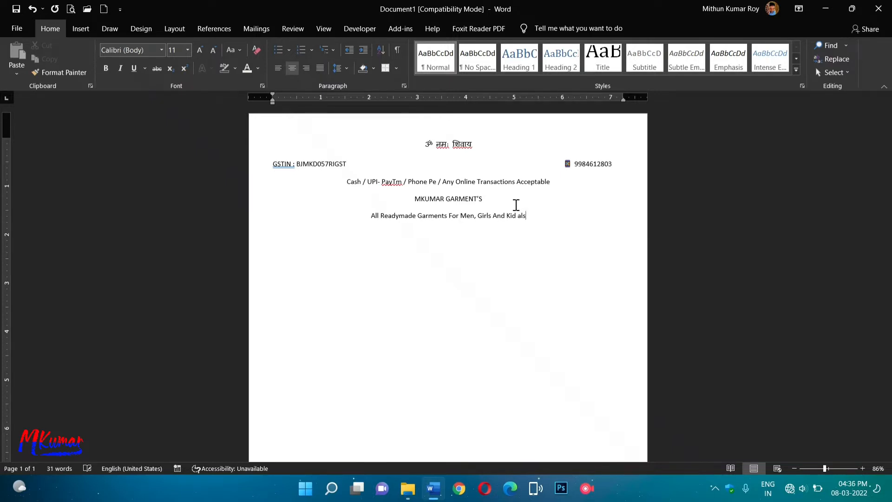
{"action": "type", "text": "o"}
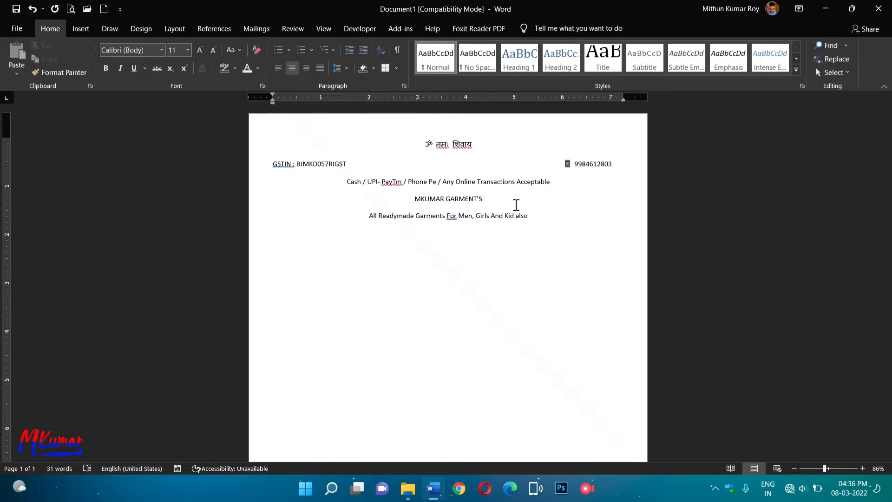
{"action": "key", "text": "Return"}
{"action": "type", "text": "Addre"}
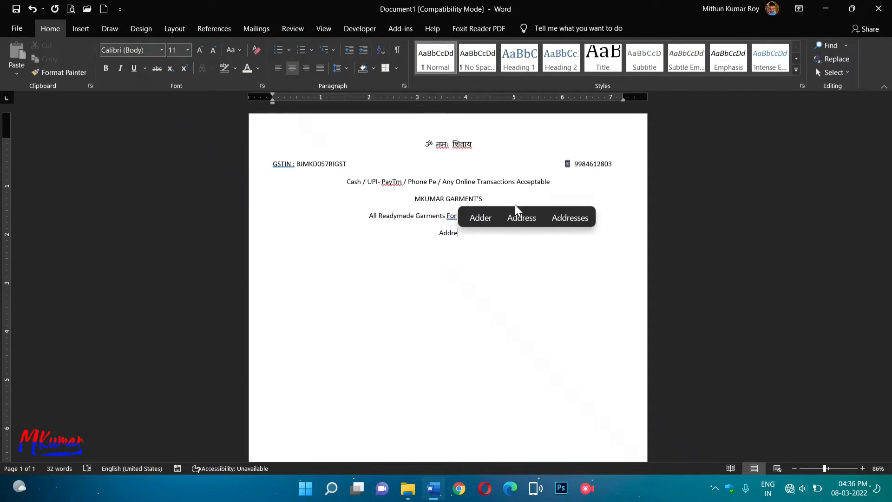
{"action": "type", "text": "ss :"}
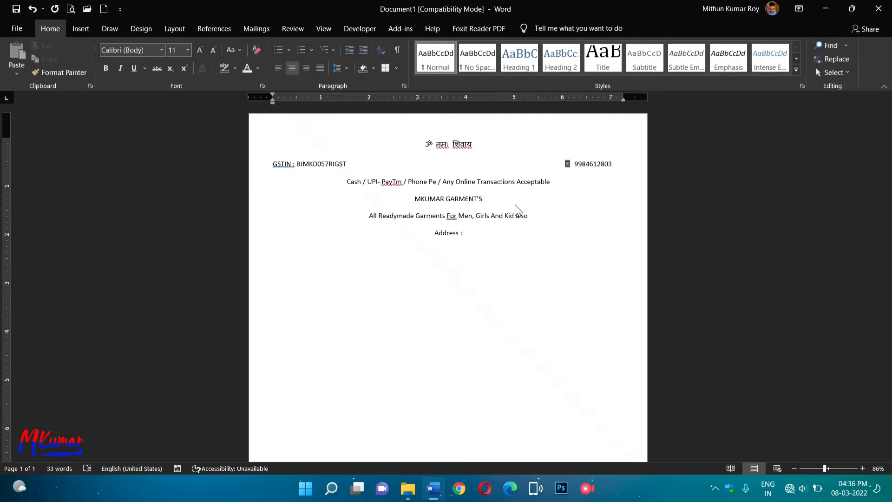
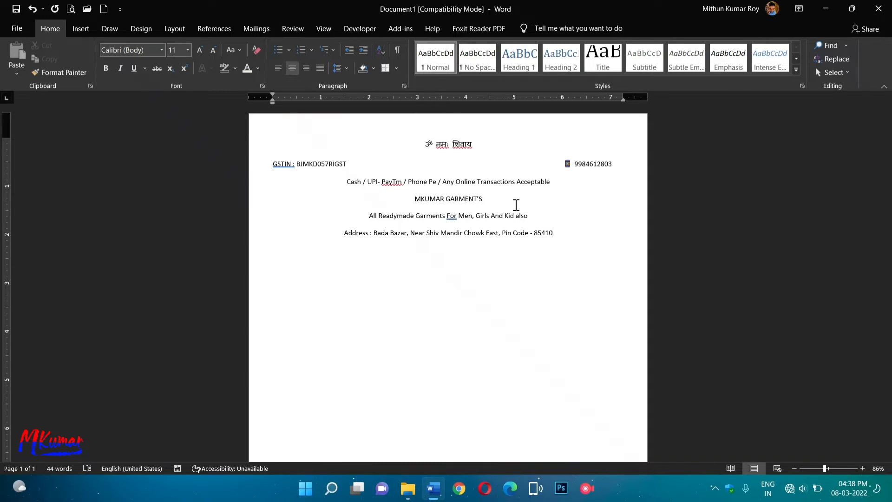
Complete the Address line with the shop's street address and pin code, underlining the Address label.
{"action": "type", "text": "6"}
{"action": "key", "text": "BackSpace"}
{"action": "type", "text": "5"}
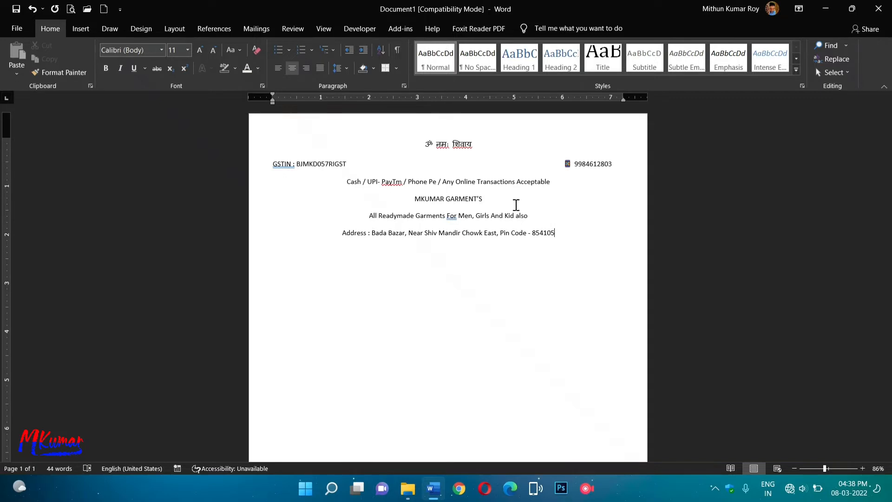
{"action": "key", "text": "Return"}
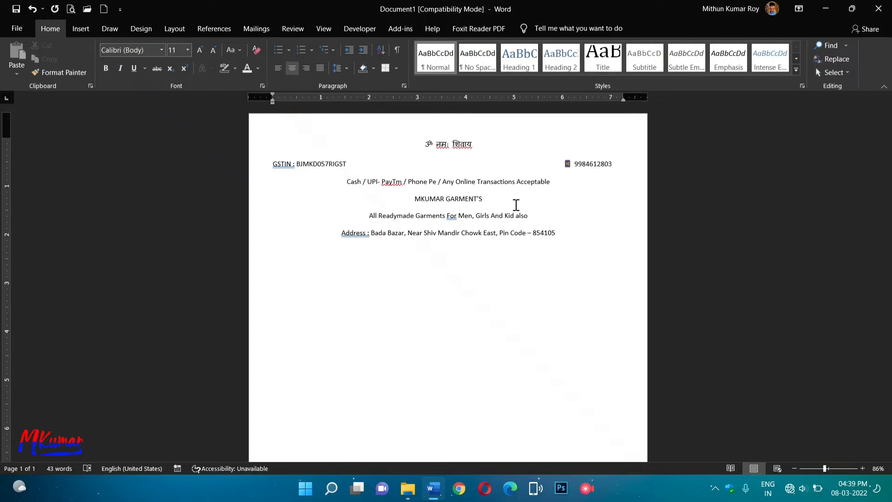
Type a line with 'Invoice No.', 'State Code 10' and 'Date :' followed by a dotted blank.
{"action": "type", "text": "Invoice"}
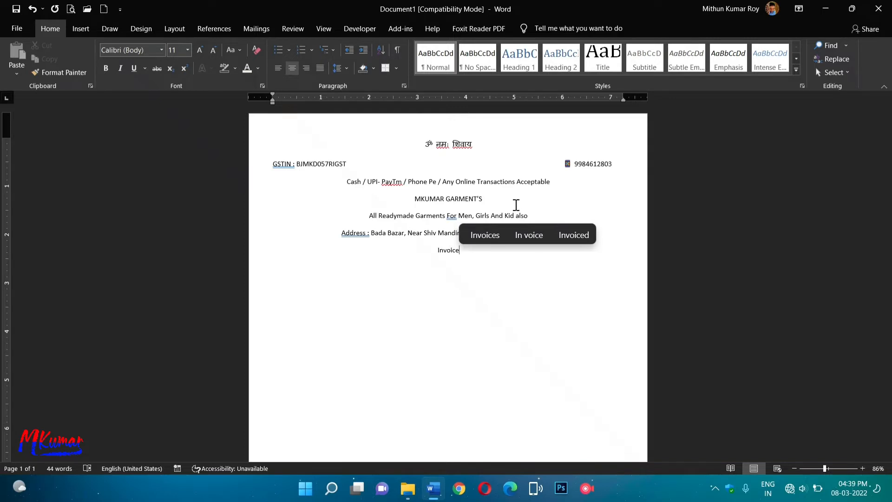
{"action": "type", "text": " No."}
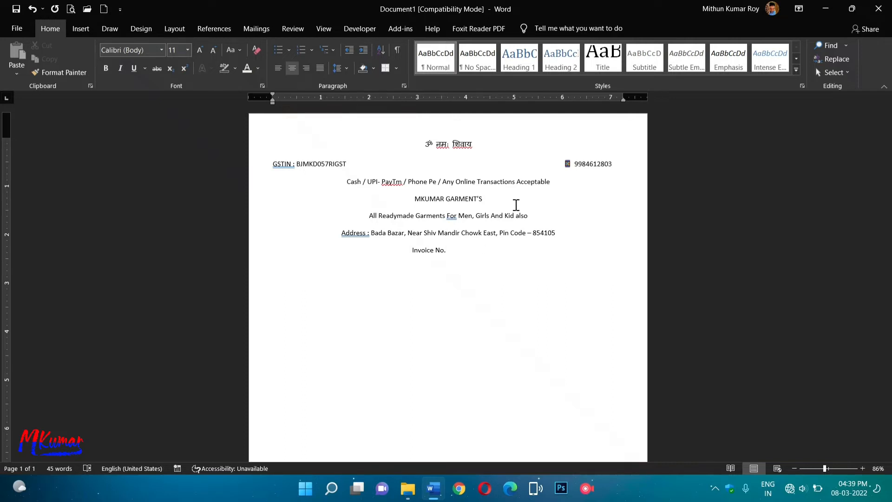
{"action": "type", "text": "                       Sta"}
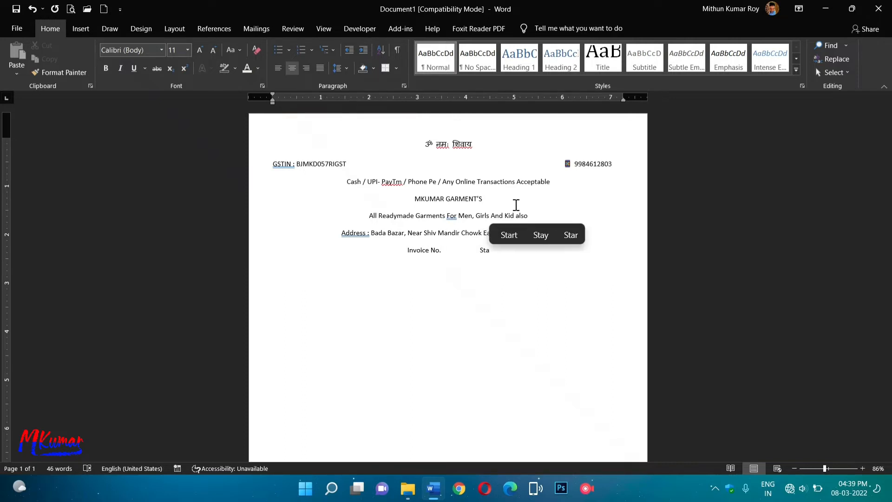
{"action": "type", "text": "te Code"}
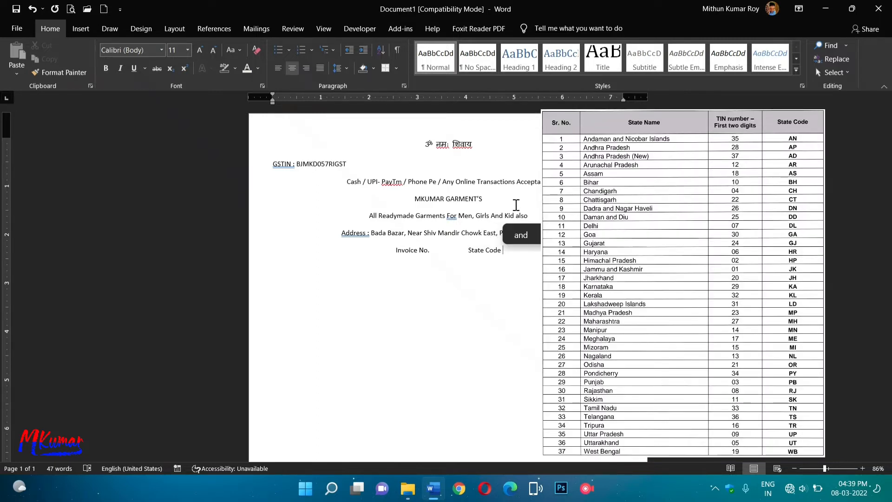
{"action": "type", "text": " 0"}
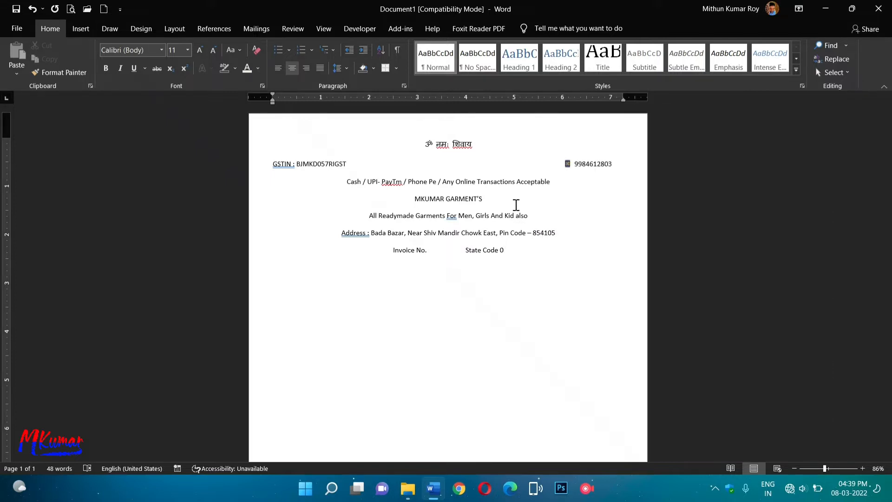
{"action": "type", "text": "10"}
{"action": "key", "text": "BackSpace"}
{"action": "key", "text": "Tab"}
{"action": "type", "text": "Date"}
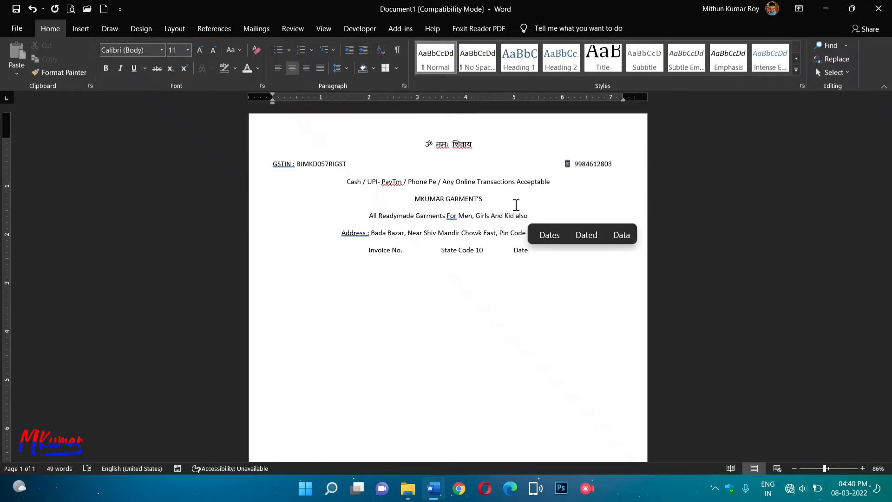
{"action": "type", "text": " :"}
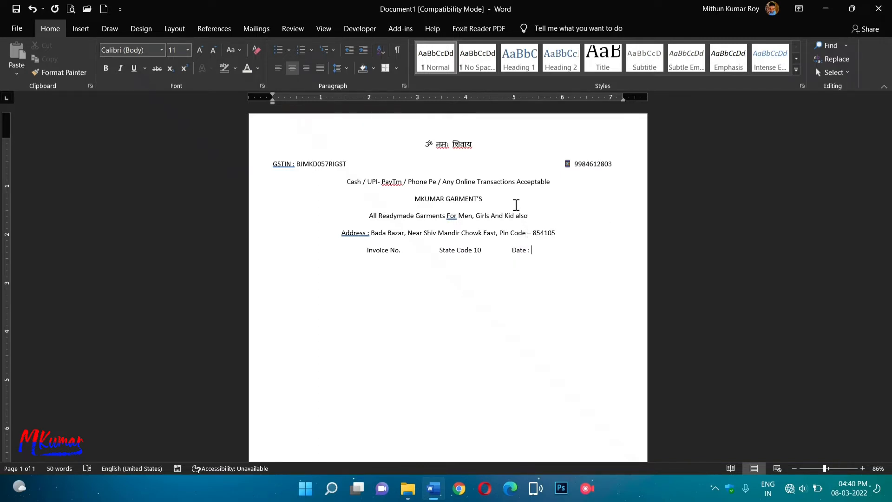
{"action": "type", "text": " ........................"}
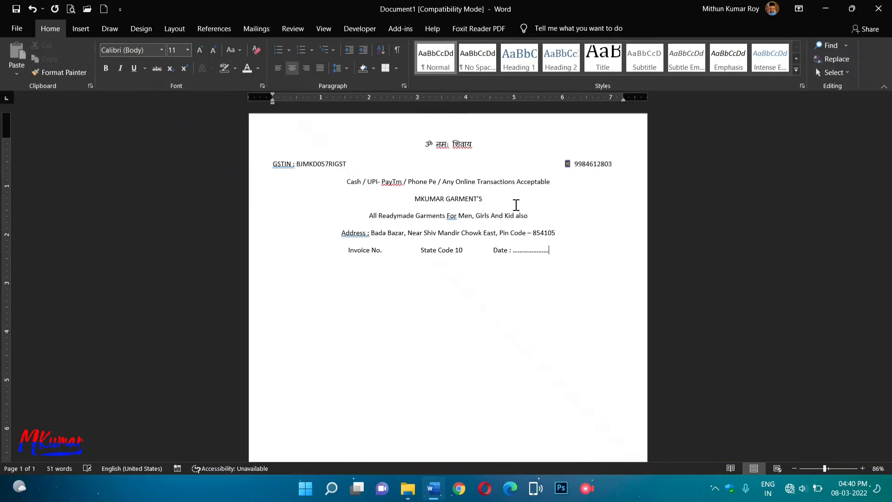
{"action": "type", "text": "..........................."}
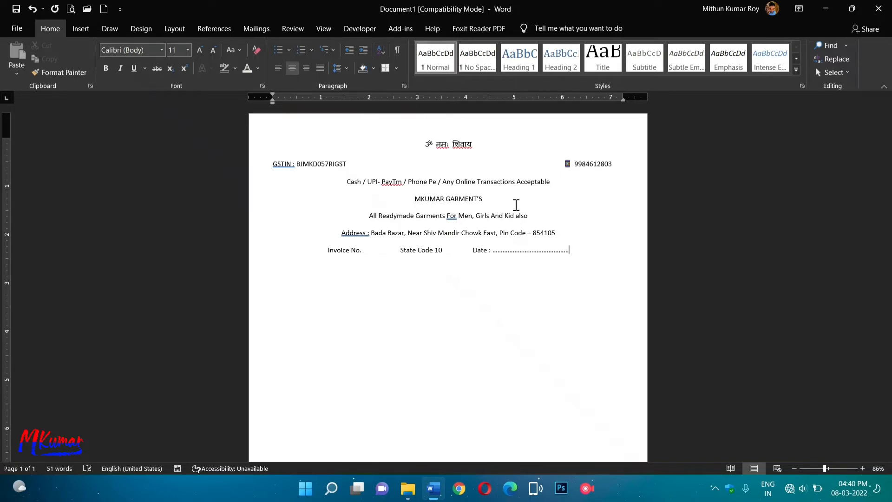
Replace the period after 'Invoice No' with a dotted blank.
{"action": "left_click", "coordinate": [363, 251]}
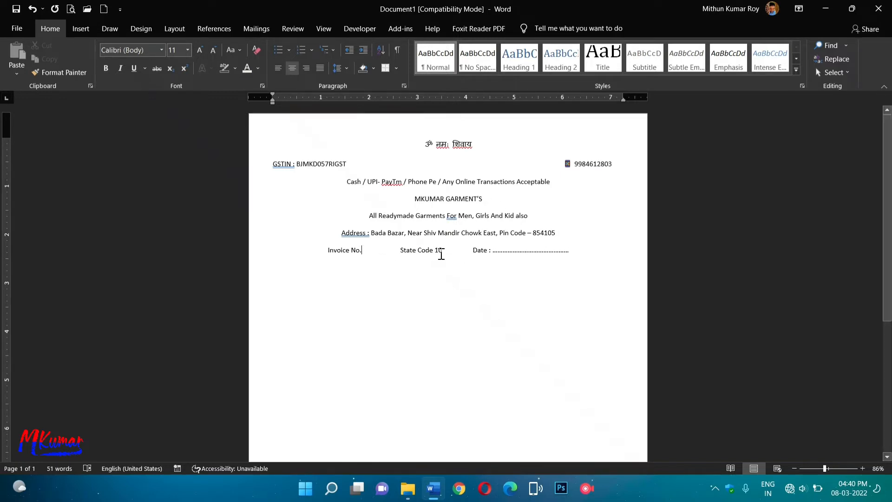
{"action": "key", "text": "BackSpace"}
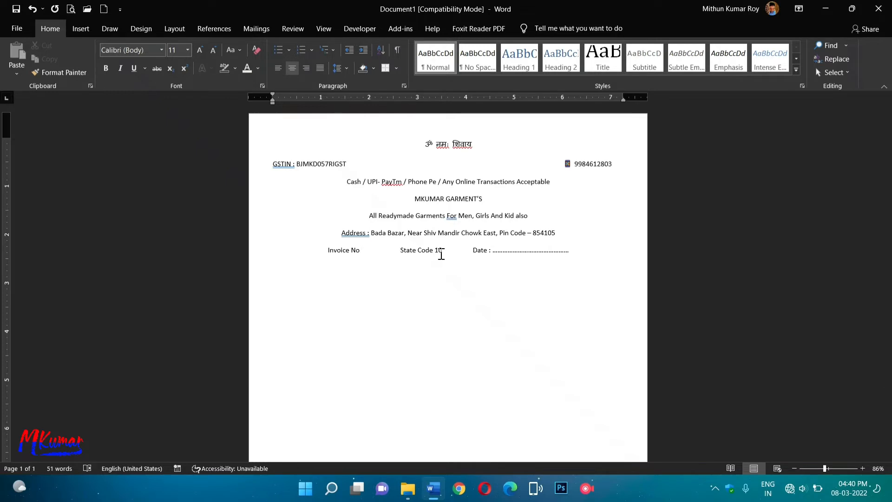
{"action": "type", "text": "................."}
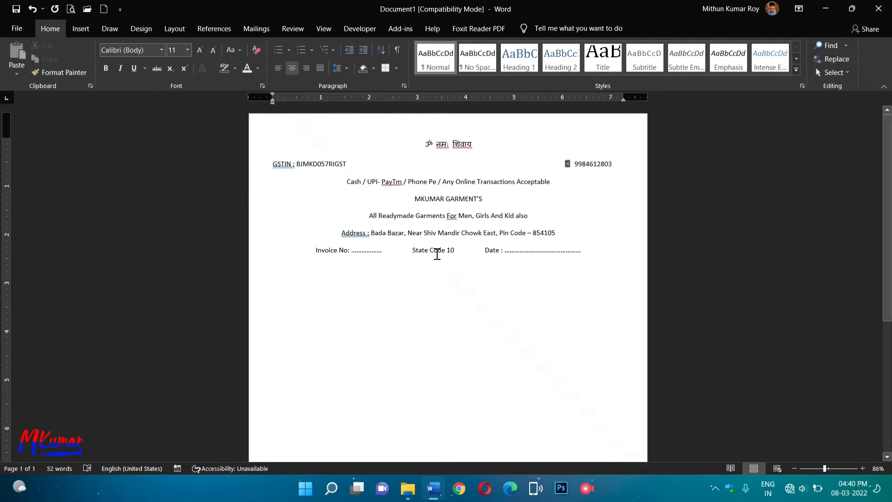
Space State Code and Date evenly across the line with tabs, then begin a dotted 'Name :' line.
{"action": "left_click", "coordinate": [409, 250]}
{"action": "key", "text": "Tab"}
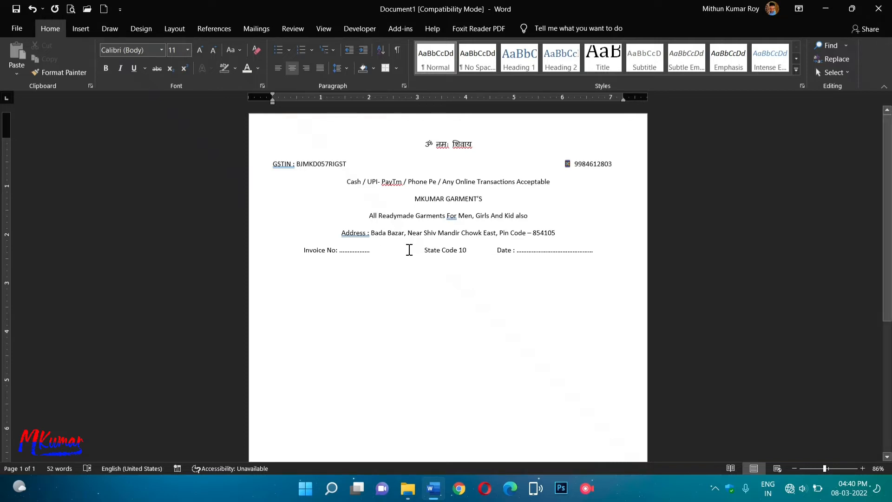
{"action": "left_click", "coordinate": [484, 249]}
{"action": "key", "text": "Tab"}
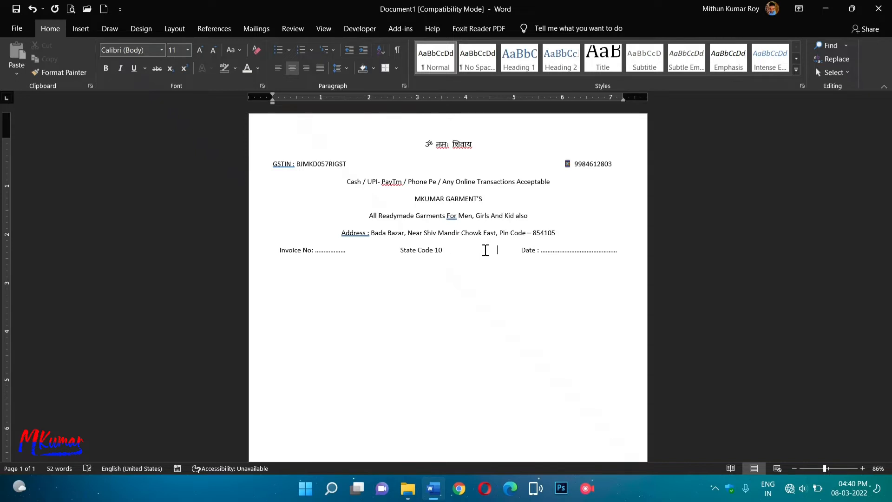
{"action": "left_click", "coordinate": [378, 253]}
{"action": "key", "text": "Tab"}
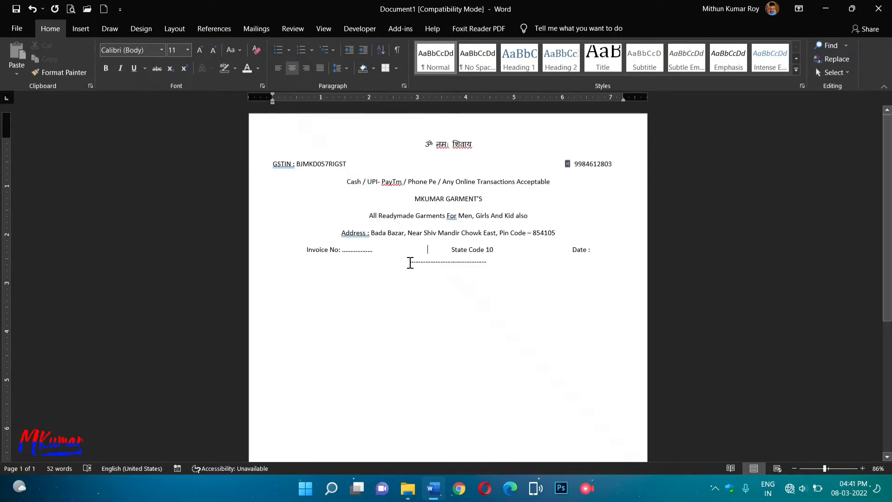
{"action": "key", "text": "BackSpace"}
{"action": "left_click", "coordinate": [501, 252]}
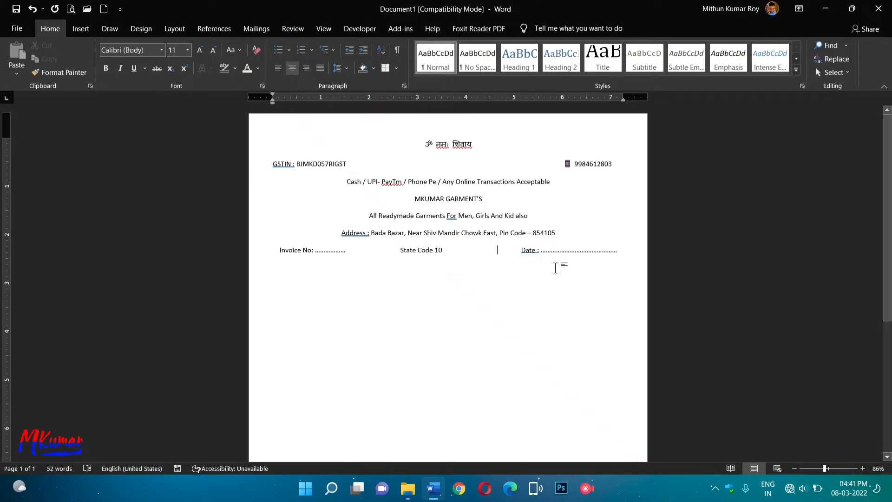
{"action": "left_click", "coordinate": [637, 256]}
{"action": "key", "text": "Return"}
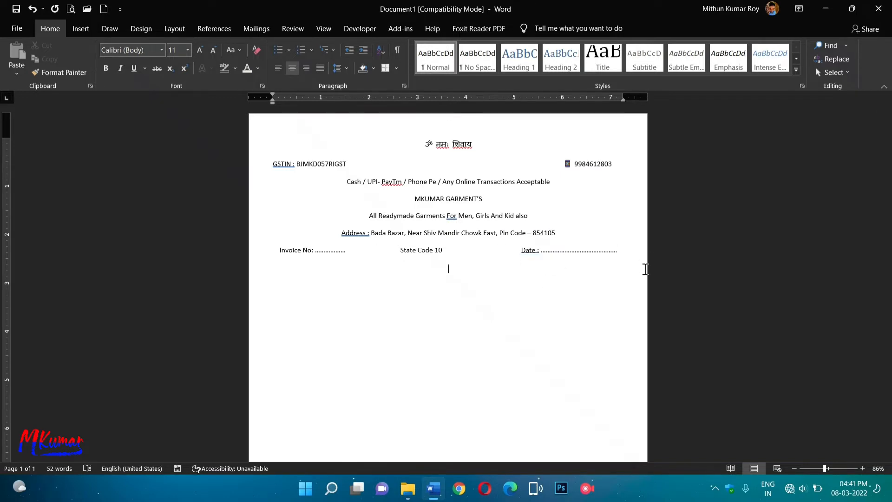
{"action": "type", "text": "Name"}
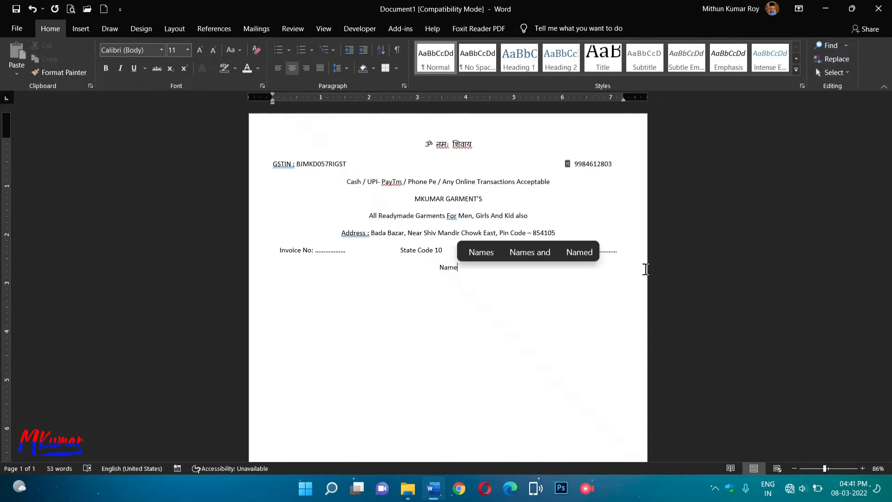
{"action": "type", "text": " :"}
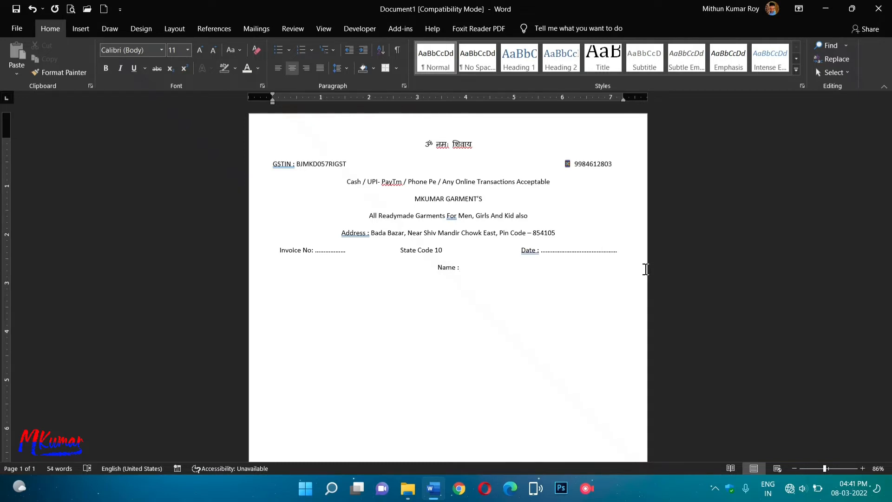
{"action": "type", "text": " ............................"}
Extend the Name dotted blank and add an 'Address :' line with dots.
{"action": "type", "text": "............................................................................................................................................"}
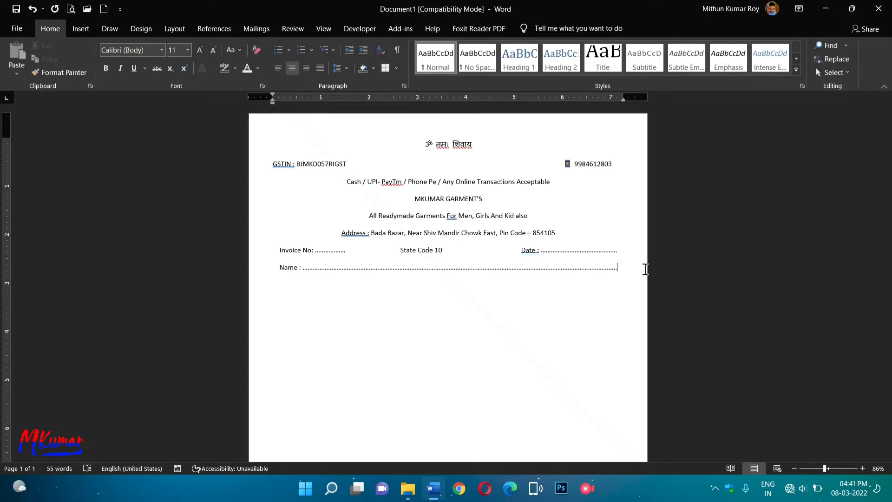
{"action": "key", "text": "Return"}
{"action": "type", "text": "Address"}
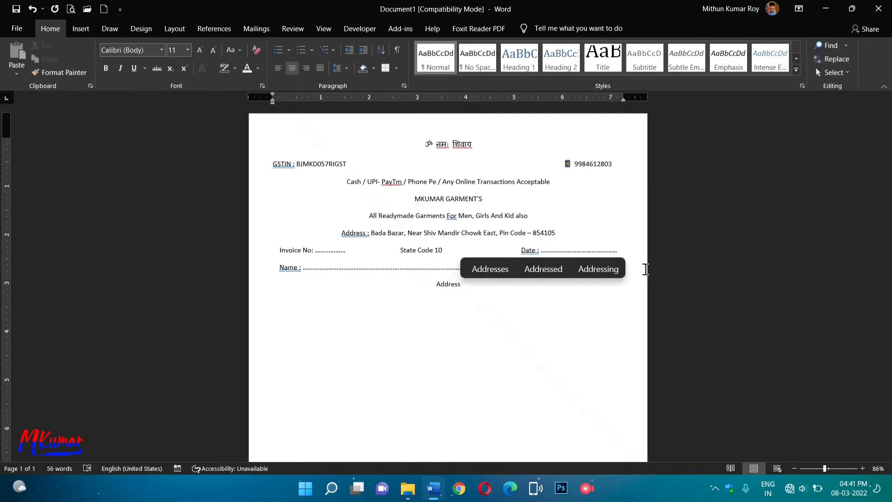
{"action": "type", "text": " :"}
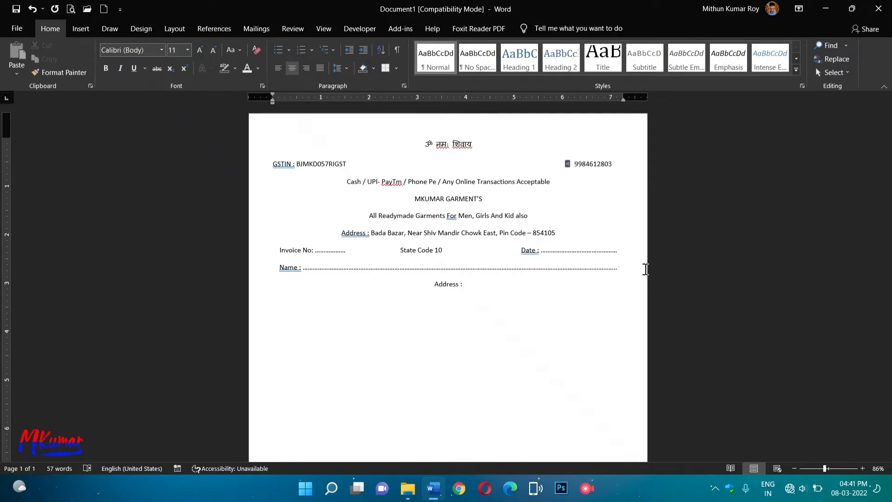
{"action": "type", "text": " ..............................................................................."}
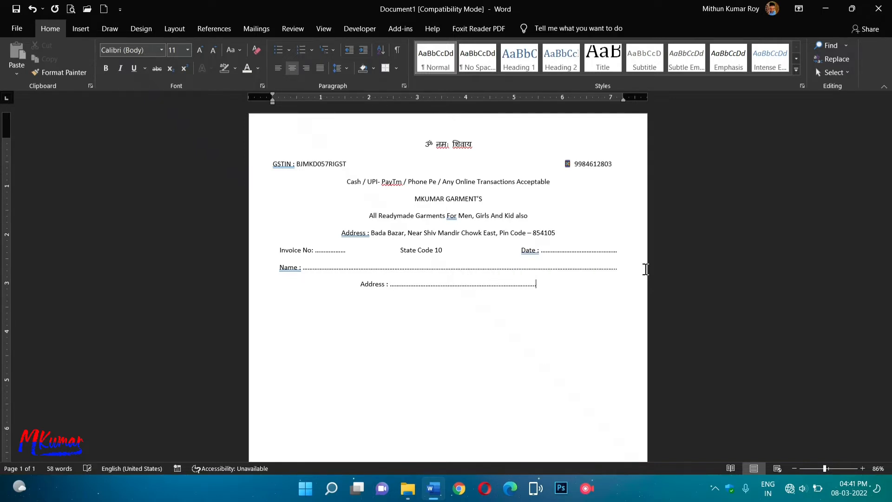
{"action": "type", "text": "........................................................................................"}
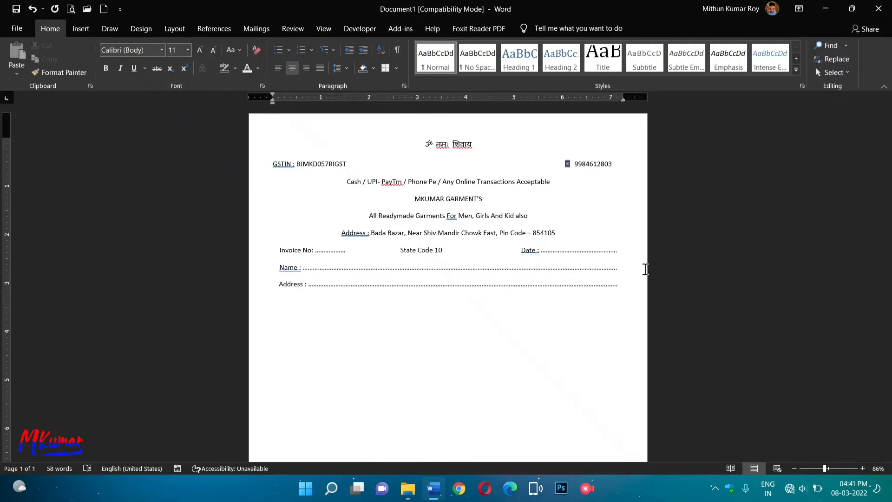
{"action": "key", "text": "Return"}
Add a second dotted address line, fix its alignment, and leave an empty line below.
{"action": "type", "text": ".............................................................................................................."}
{"action": "type", "text": "...................................................................................................."}
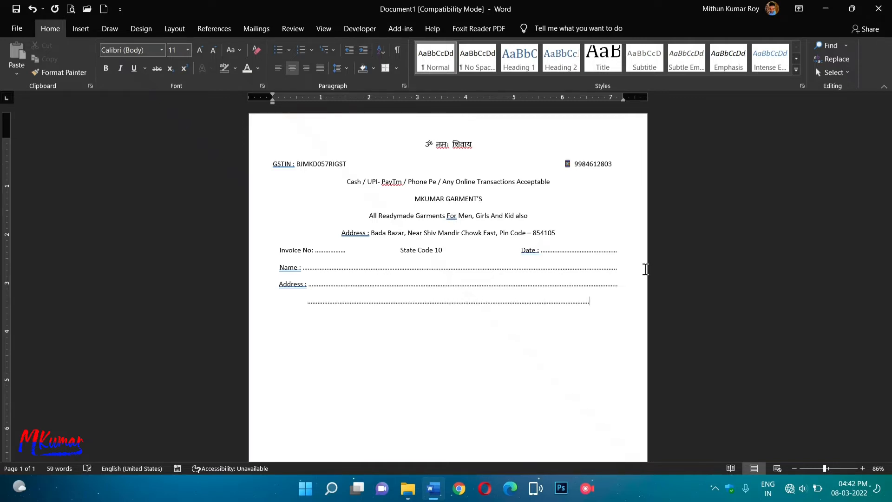
{"action": "left_click", "coordinate": [273, 70]}
{"action": "left_click", "coordinate": [305, 69]}
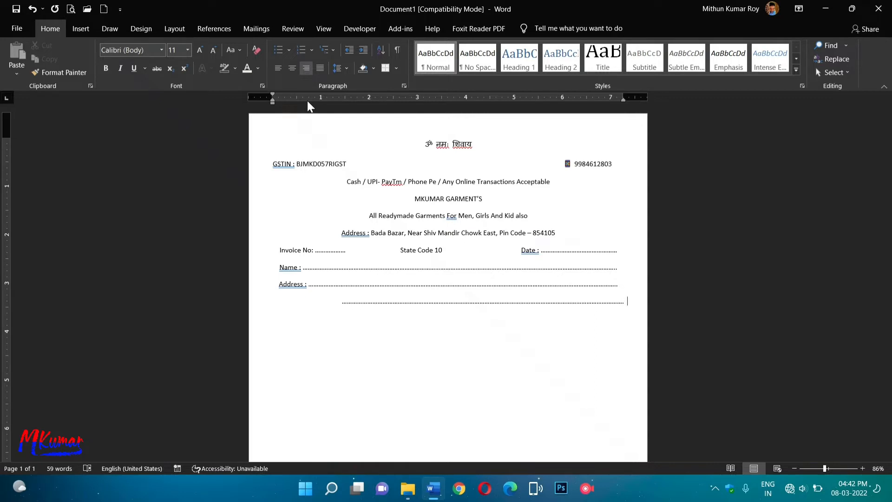
{"action": "left_click", "coordinate": [339, 306]}
{"action": "key", "text": "BackSpace"}
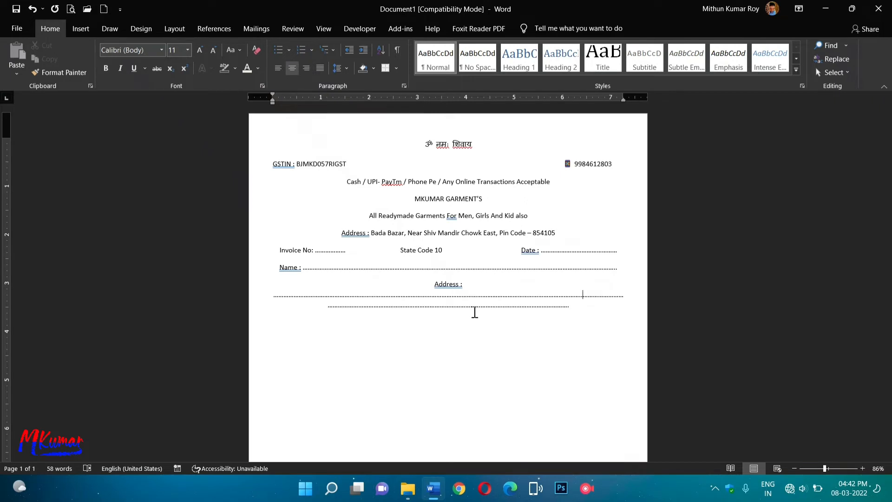
{"action": "key", "text": "Return"}
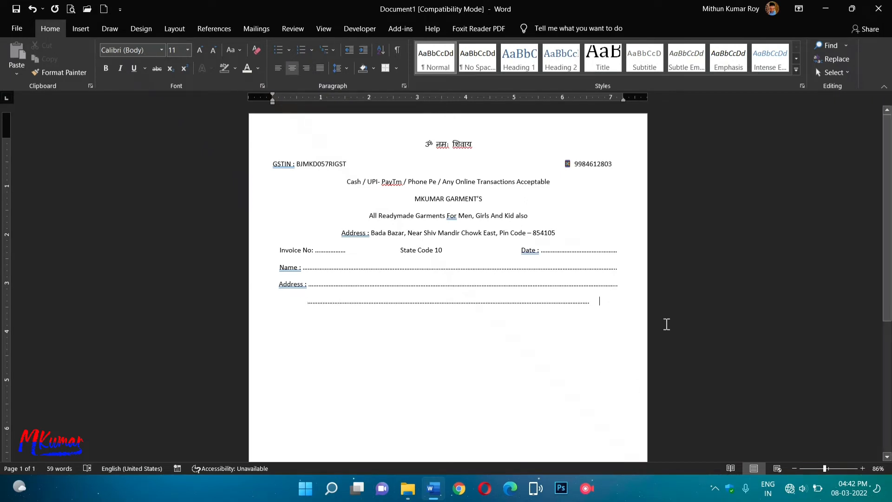
{"action": "key", "text": "Return"}
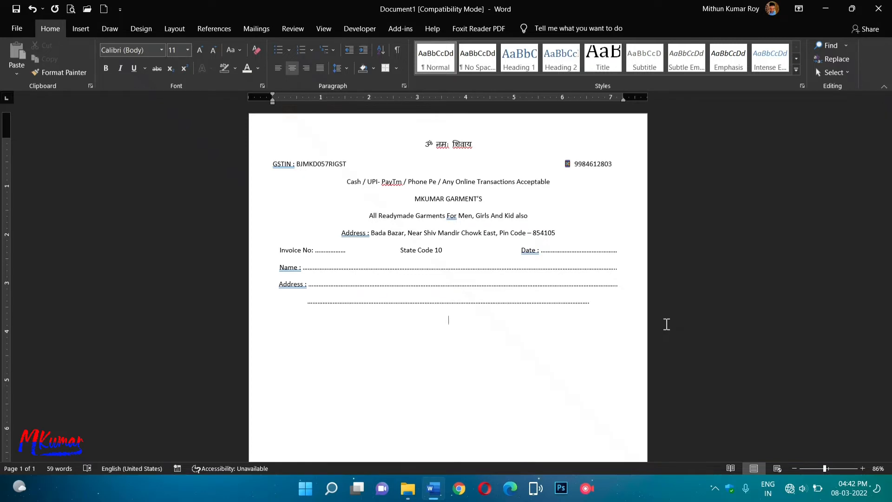
Insert a 6-column, 4-row table below the address lines and stretch it down the page.
{"action": "scroll", "coordinate": [504, 394], "scroll_direction": "down", "scroll_amount": 1}
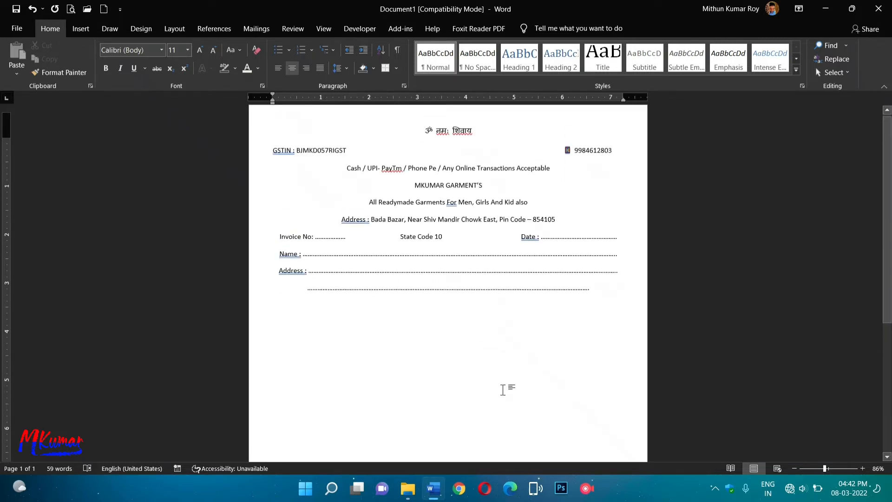
{"action": "scroll", "coordinate": [502, 389], "scroll_direction": "up", "scroll_amount": 1}
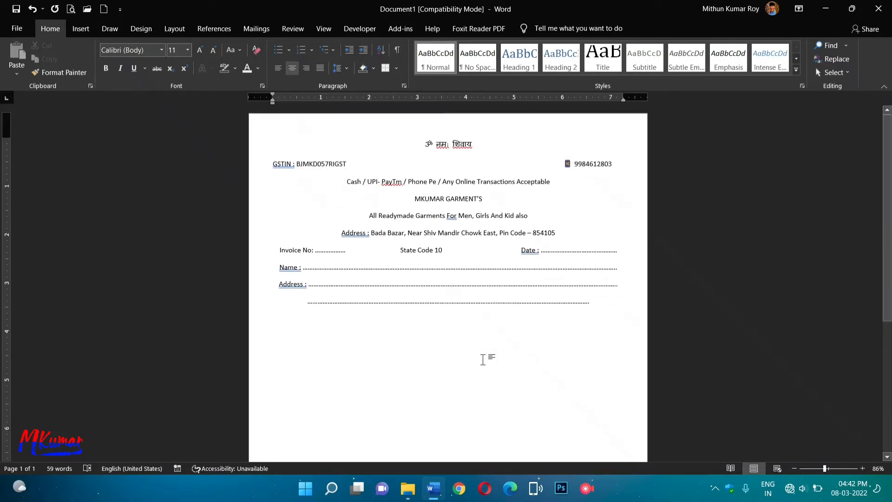
{"action": "left_click", "coordinate": [818, 472]}
{"action": "scroll", "coordinate": [446, 293], "scroll_direction": "down", "scroll_amount": 3}
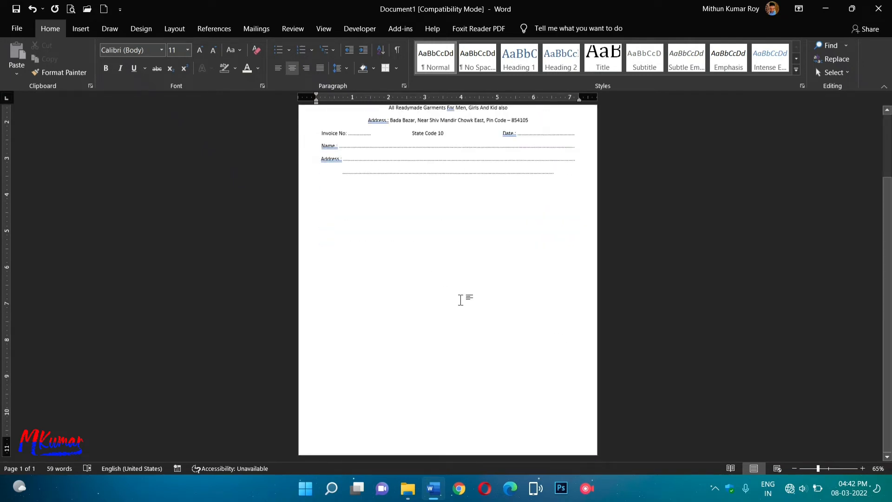
{"action": "left_click", "coordinate": [82, 28]}
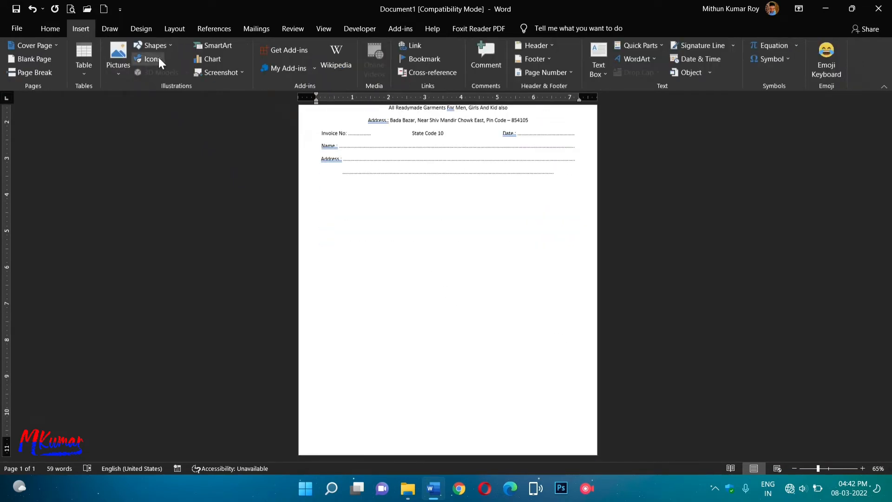
{"action": "left_click", "coordinate": [84, 65]}
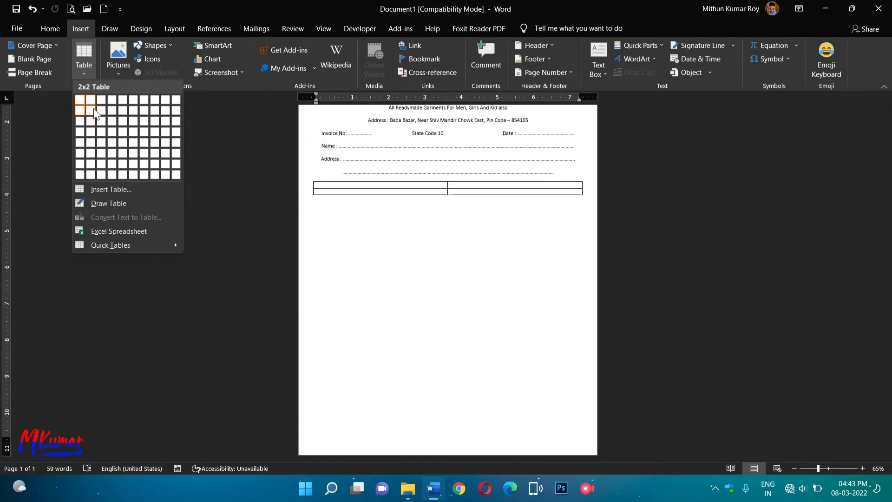
{"action": "left_click", "coordinate": [134, 137]}
{"action": "left_click_drag", "start_coordinate": [584, 211], "coordinate": [586, 371]}
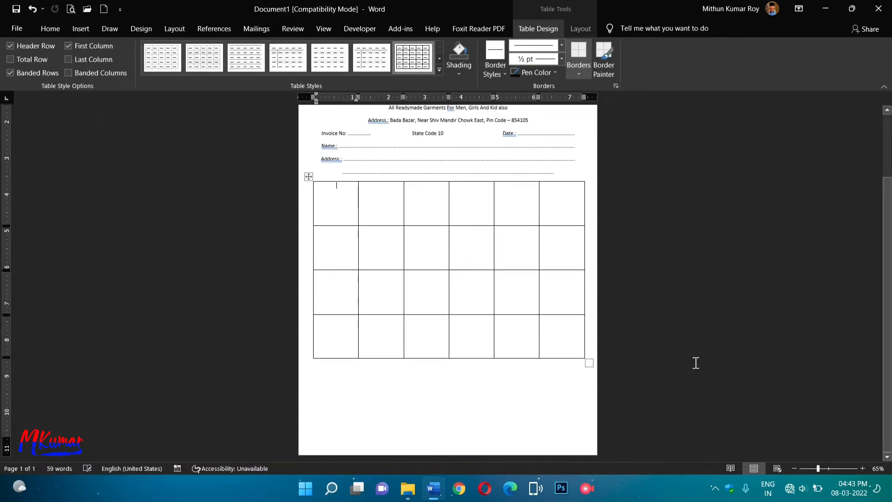
Resize the rows to a short top row, a tall item row and a shorter third row.
{"action": "left_click_drag", "start_coordinate": [341, 193], "coordinate": [601, 204]}
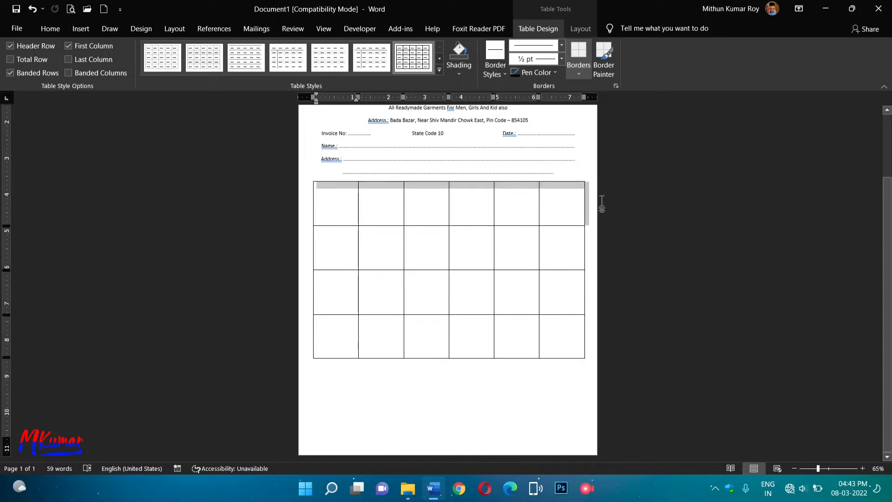
{"action": "left_click_drag", "start_coordinate": [468, 225], "coordinate": [470, 195]}
{"action": "left_click_drag", "start_coordinate": [424, 239], "coordinate": [432, 315]}
{"action": "mouse_move", "coordinate": [432, 360]}
{"action": "left_mouse_down"}
{"action": "mouse_move", "coordinate": [436, 332]}
{"action": "mouse_move", "coordinate": [434, 360]}
{"action": "mouse_move", "coordinate": [438, 344]}
{"action": "left_mouse_up"}
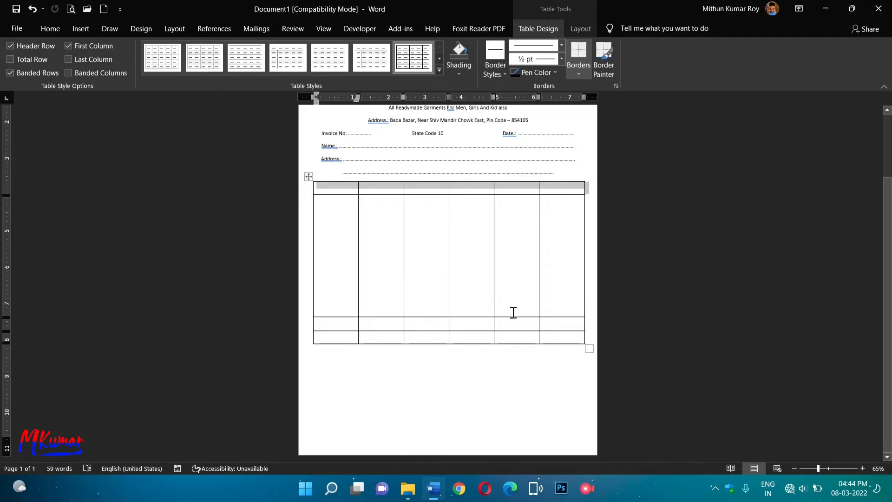
{"action": "scroll", "coordinate": [558, 388], "scroll_direction": "up", "scroll_amount": 3}
{"action": "scroll", "coordinate": [553, 389], "scroll_direction": "down", "scroll_amount": 3}
{"action": "left_click", "coordinate": [534, 388]}
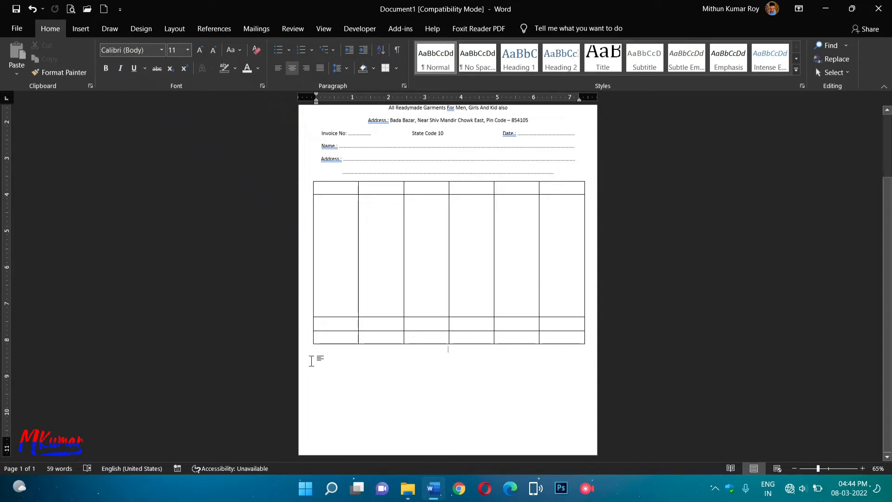
Add the left-aligned line 'We are Under Composition Scheme.' below the table, correcting 'Compositino'.
{"action": "left_click", "coordinate": [278, 68]}
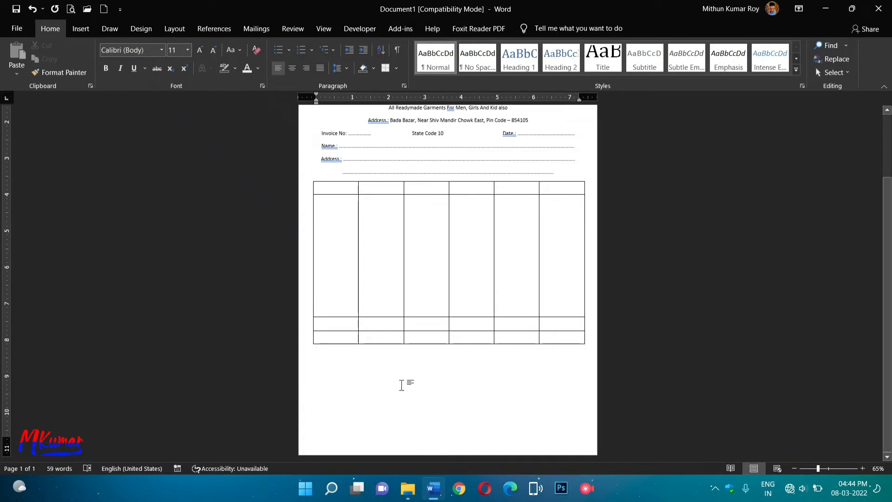
{"action": "type", "text": "We"}
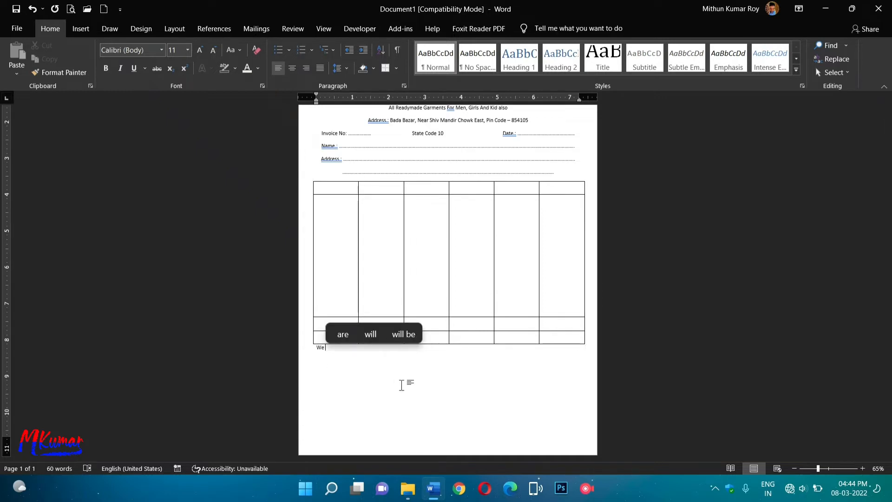
{"action": "type", "text": " are"}
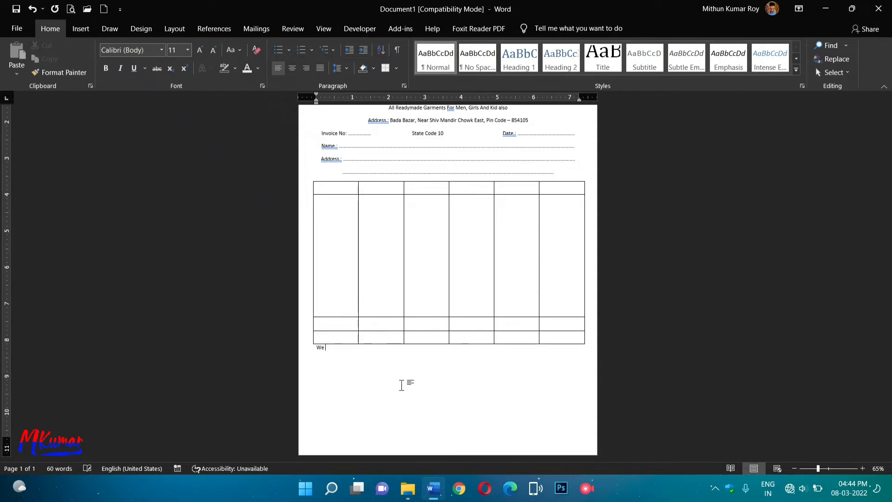
{"action": "type", "text": " U"}
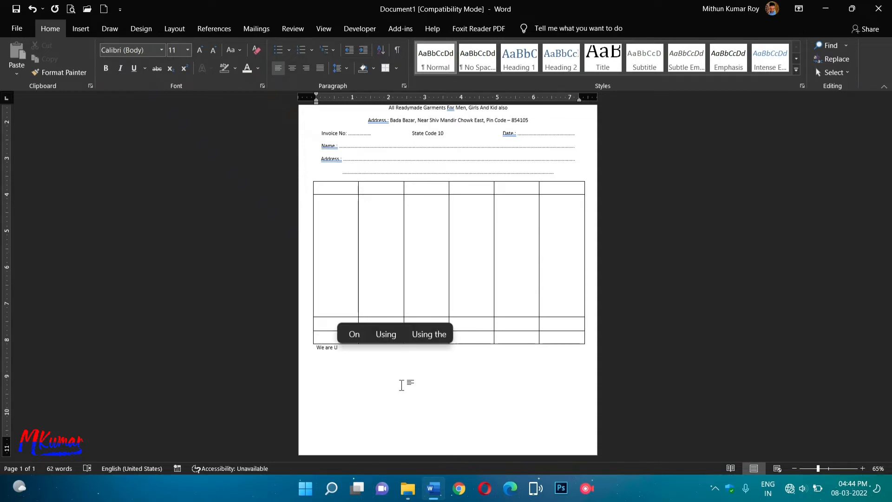
{"action": "type", "text": "nder"}
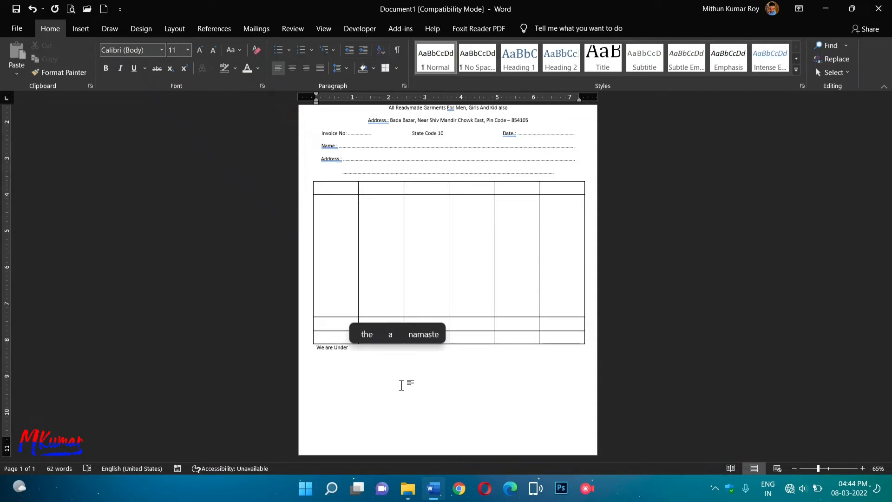
{"action": "type", "text": " Compo"}
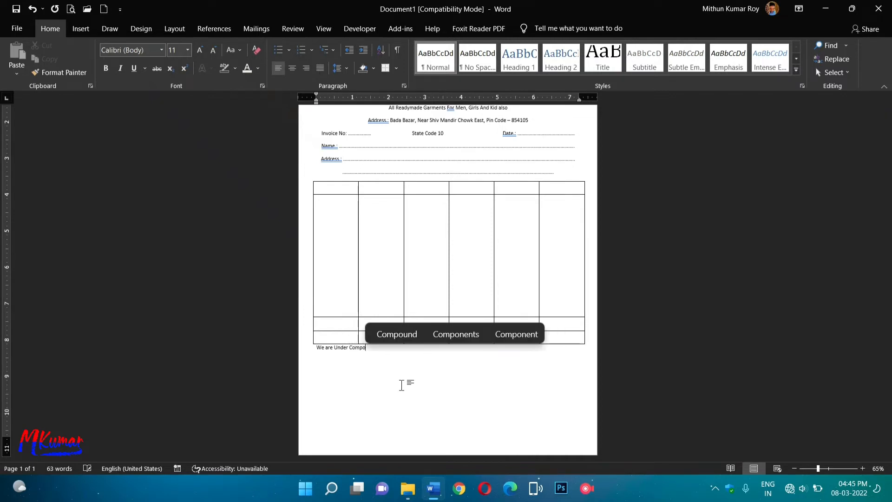
{"action": "type", "text": "sitino"}
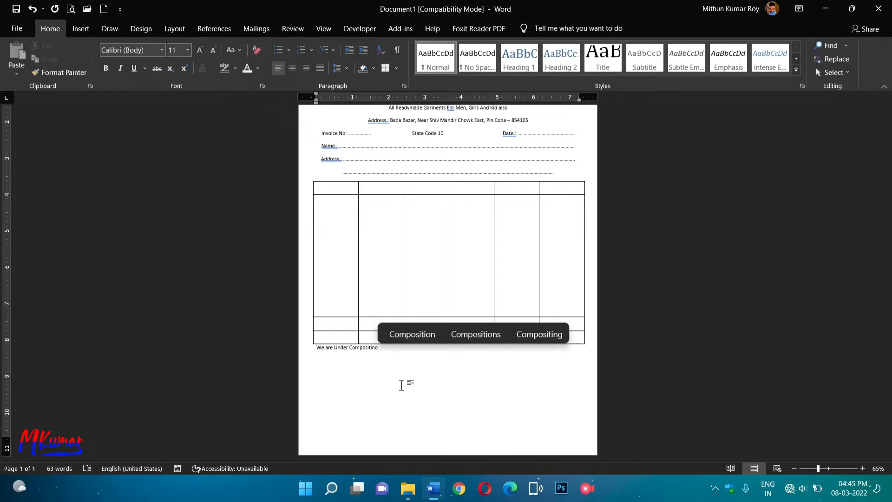
{"action": "type", "text": " Sche"}
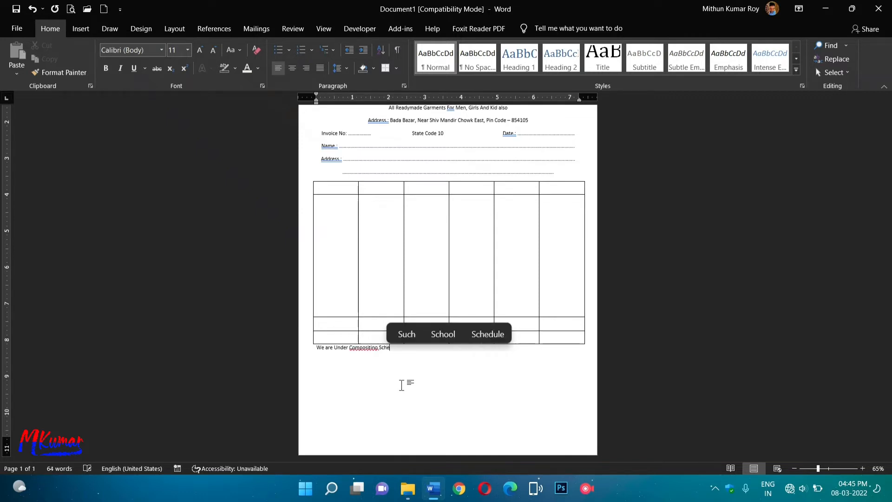
{"action": "type", "text": "me."}
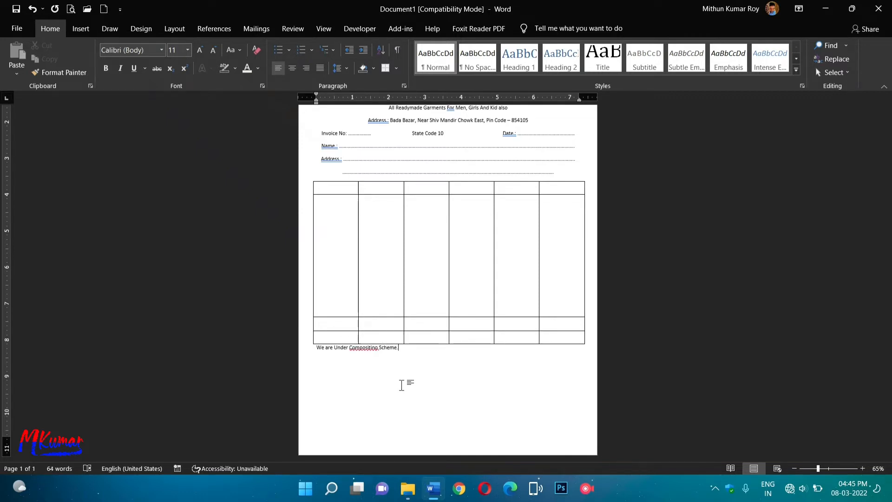
{"action": "right_click", "coordinate": [367, 347]}
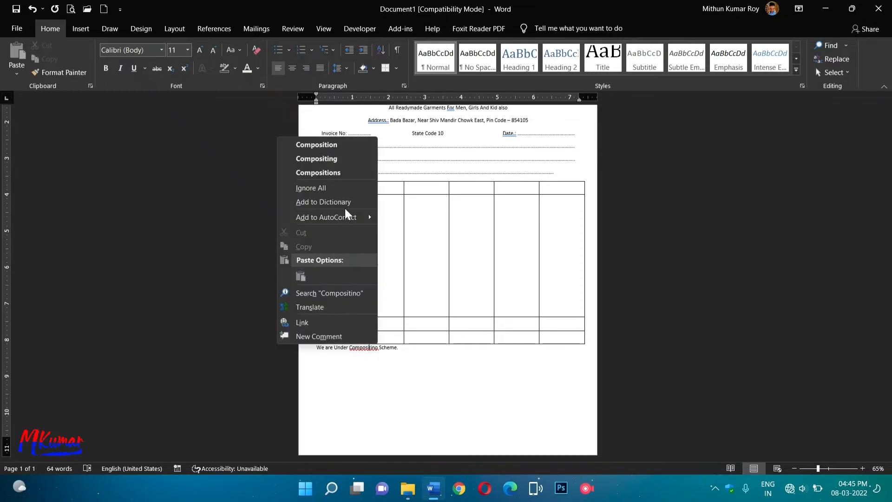
{"action": "left_click", "coordinate": [338, 145]}
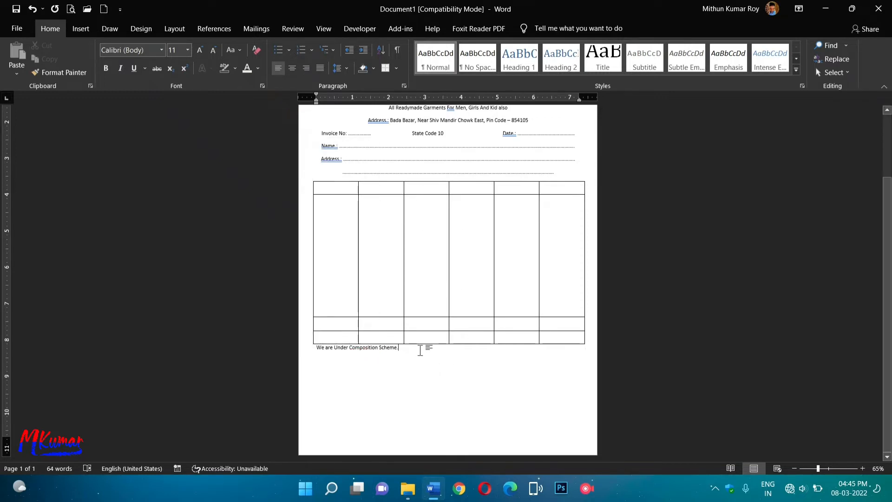
{"action": "left_click", "coordinate": [828, 469]}
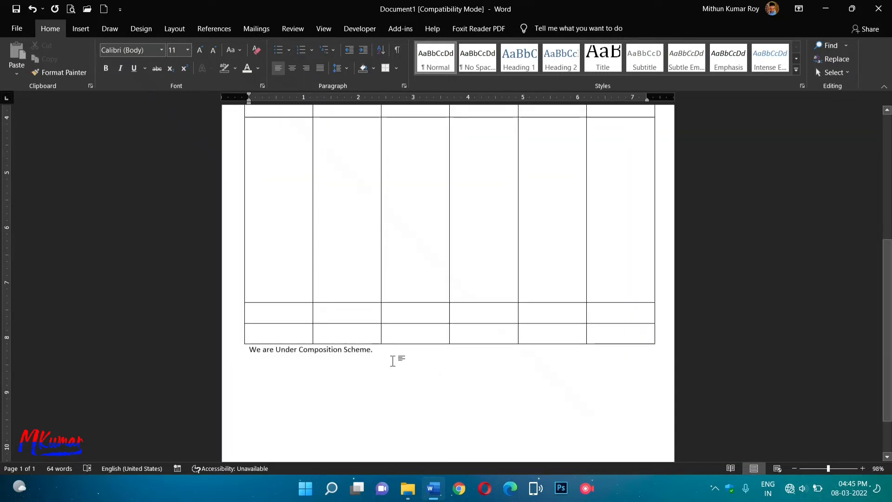
Delete the stray bracket after 'Scheme.' and add '[' before 'We' at the note's start.
{"action": "left_click", "coordinate": [834, 469]}
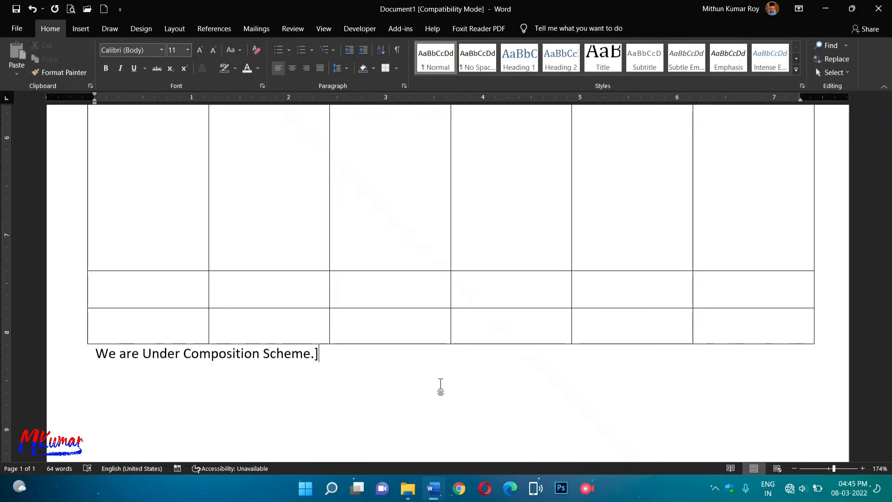
{"action": "left_click", "coordinate": [94, 354]}
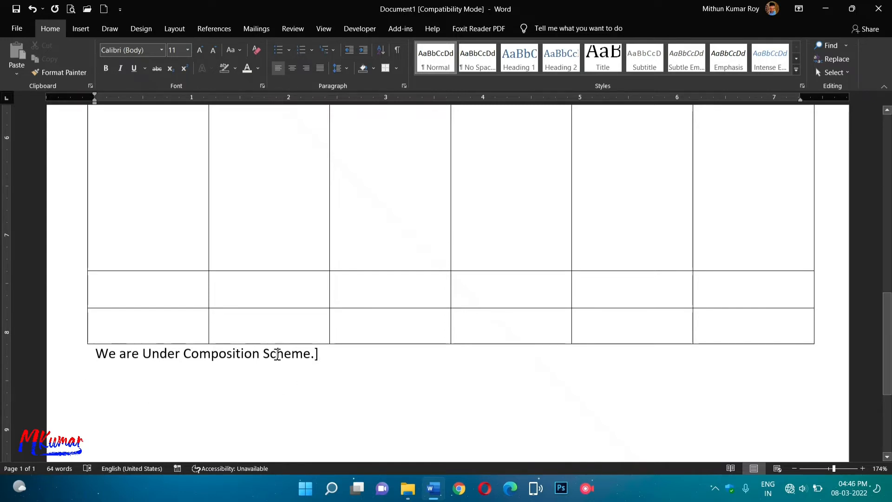
{"action": "left_click", "coordinate": [354, 347]}
{"action": "key", "text": "BackSpace"}
{"action": "left_click", "coordinate": [103, 353]}
{"action": "type", "text": "["}
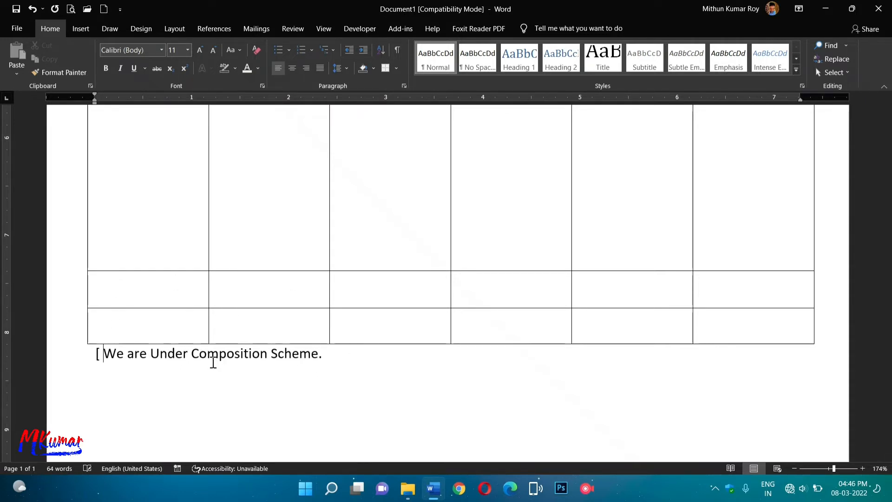
Append 'Not Eligible to Collect Tax on supplies' to the note, followed by a tab.
{"action": "left_click", "coordinate": [384, 359]}
{"action": "type", "text": "Not Eli"}
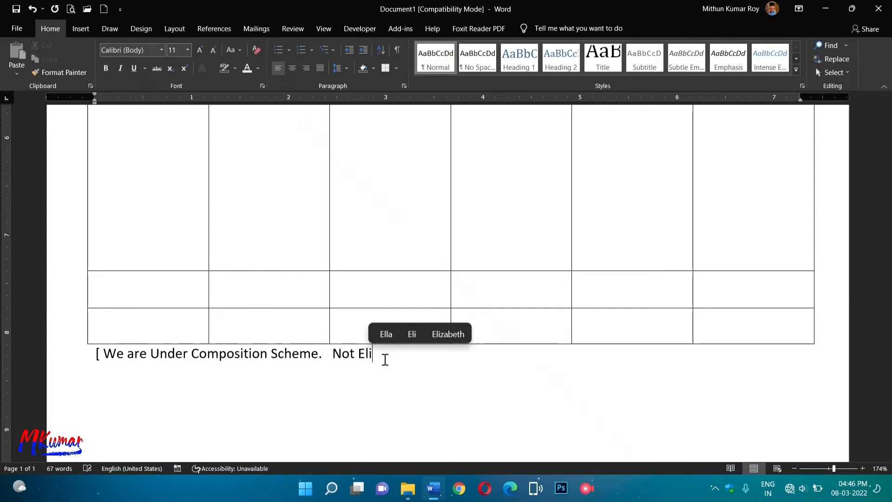
{"action": "type", "text": "gible"}
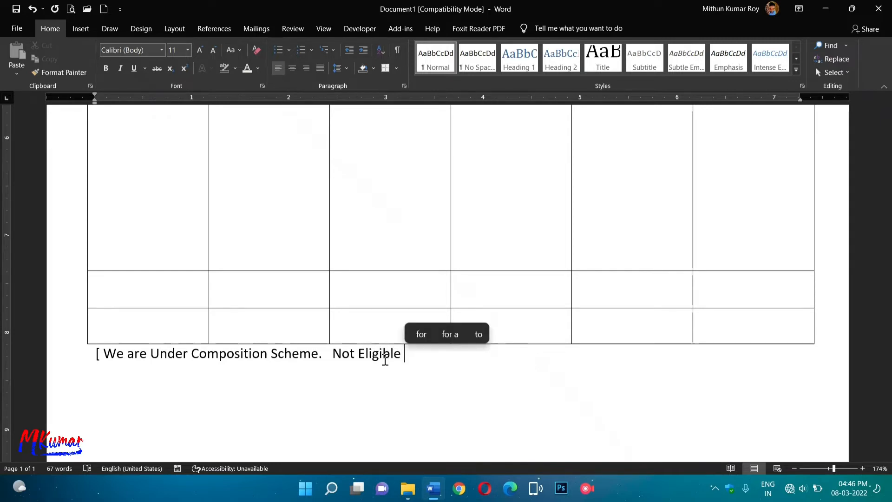
{"action": "type", "text": " to "}
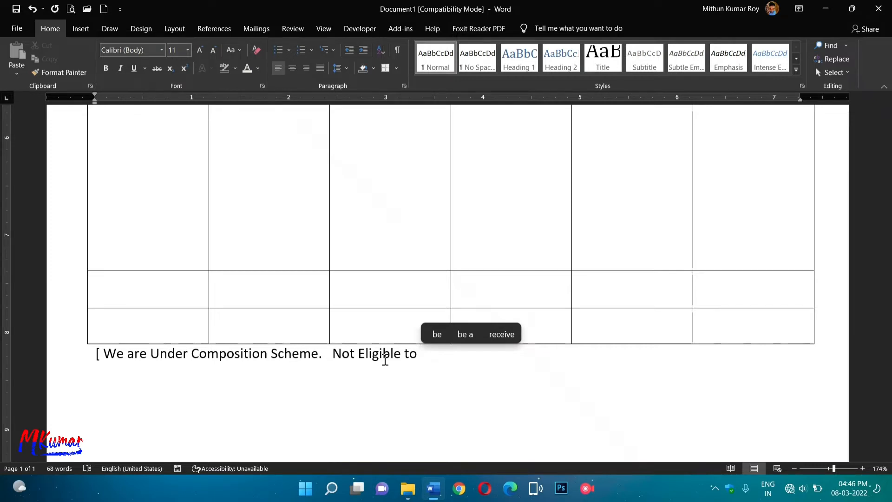
{"action": "type", "text": "Coll"}
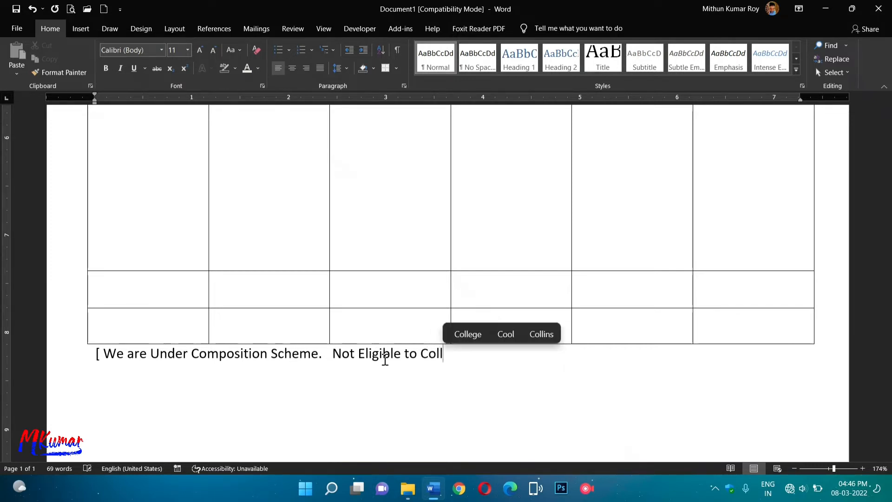
{"action": "type", "text": "e"}
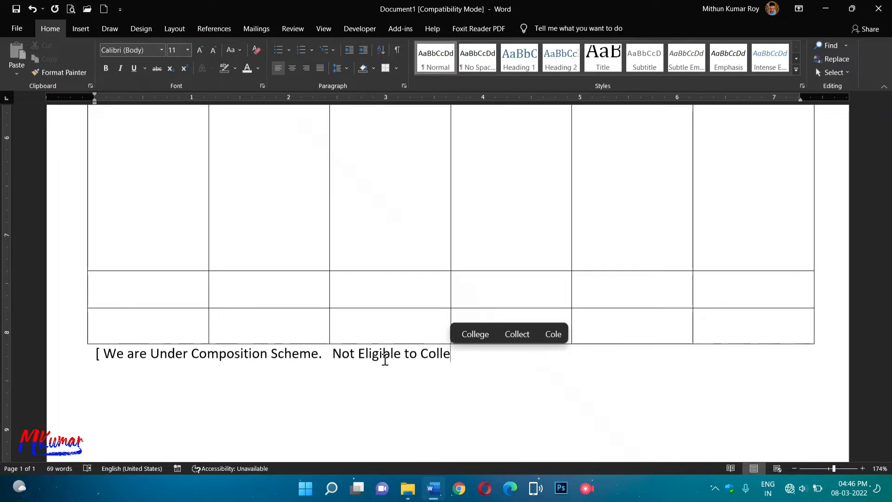
{"action": "type", "text": "ct "}
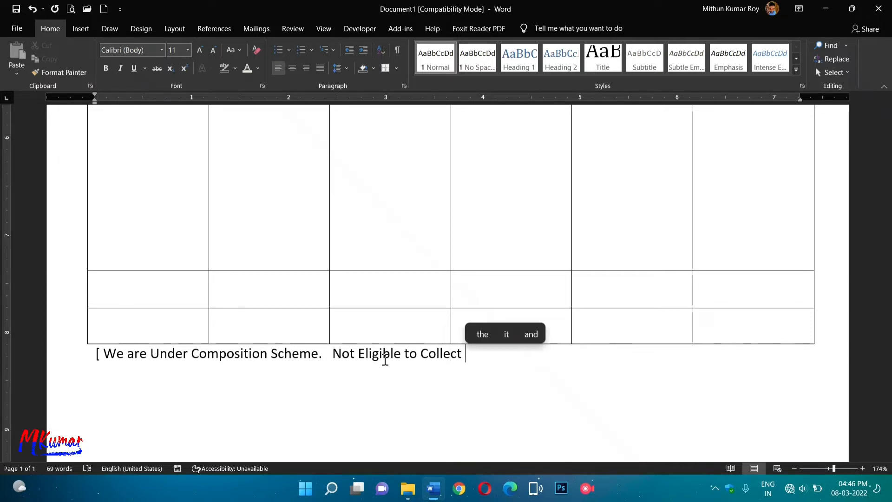
{"action": "type", "text": "Tax on "}
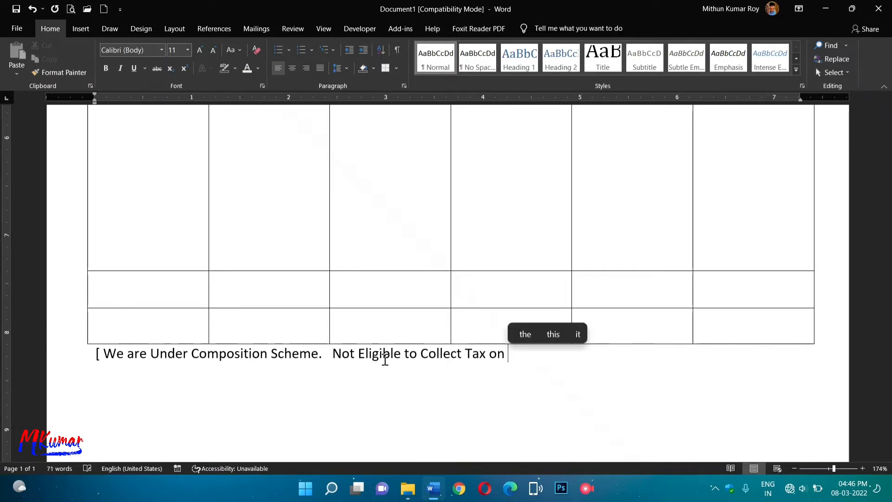
{"action": "type", "text": "suppli"}
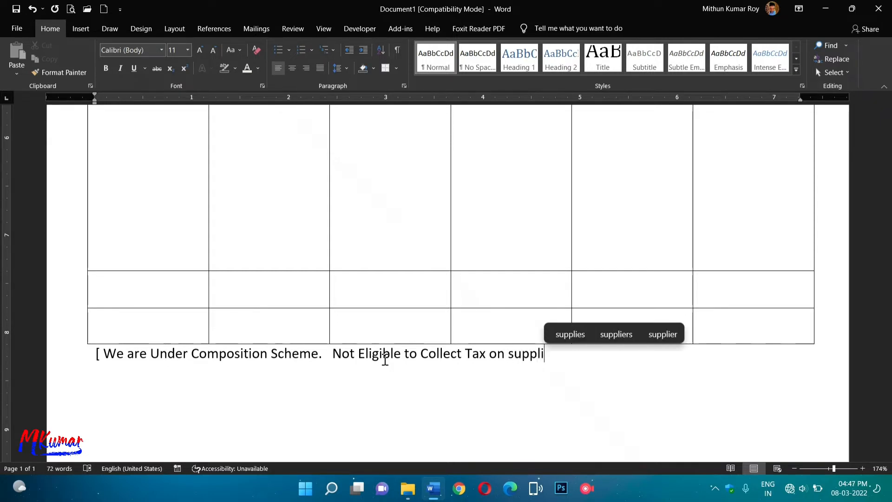
{"action": "type", "text": "es"}
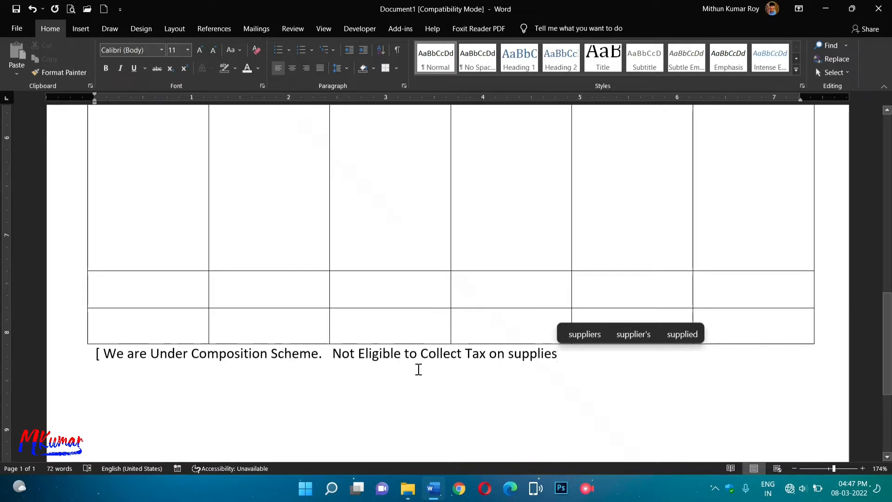
{"action": "key", "text": "Tab"}
{"action": "key", "text": "Tab"}
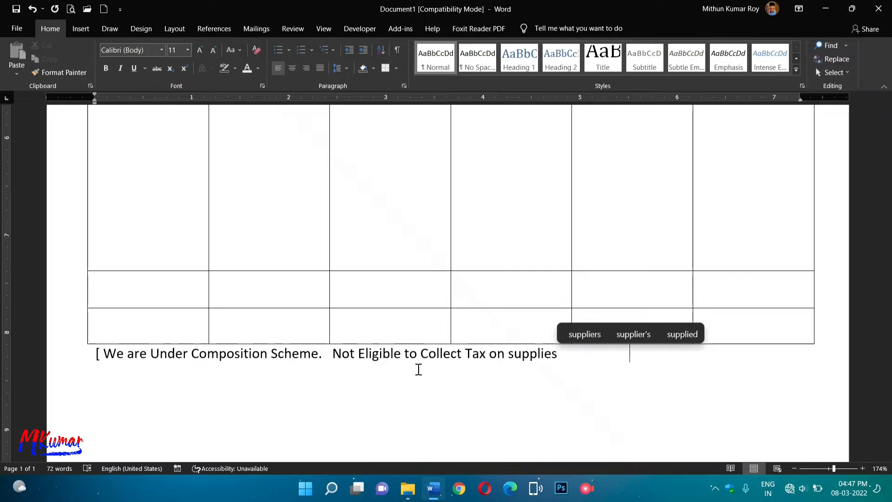
{"action": "key", "text": "Return"}
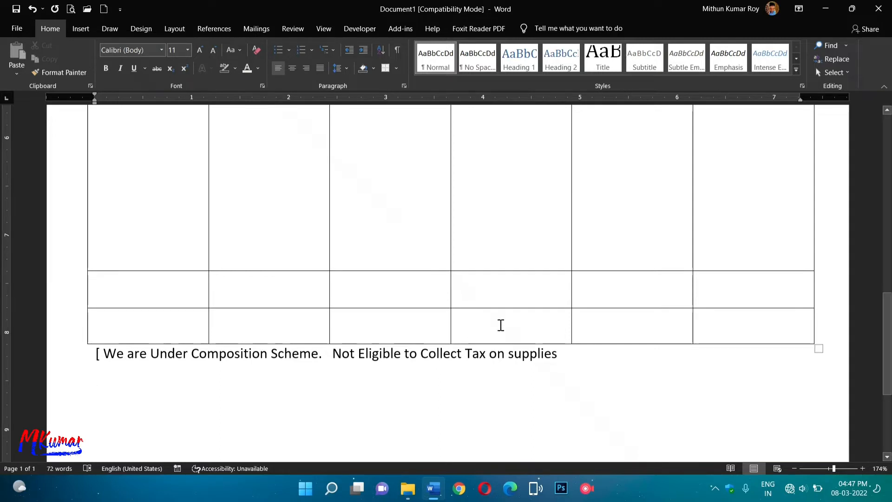
{"action": "left_click", "coordinate": [560, 355]}
Close the note with ']', add 'Goods Once sold will not be taken back.' and begin 'No Gaurantee/ No'.
{"action": "type", "text": "]"}
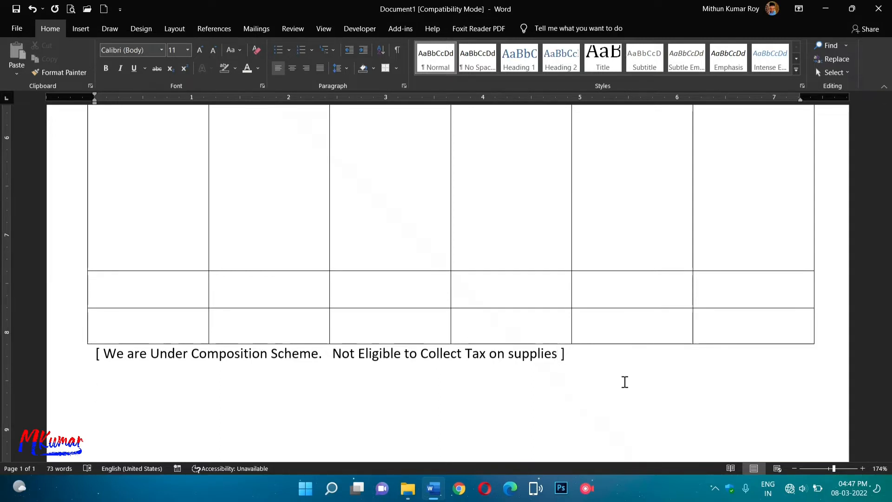
{"action": "key", "text": "Return"}
{"action": "type", "text": "Goods"}
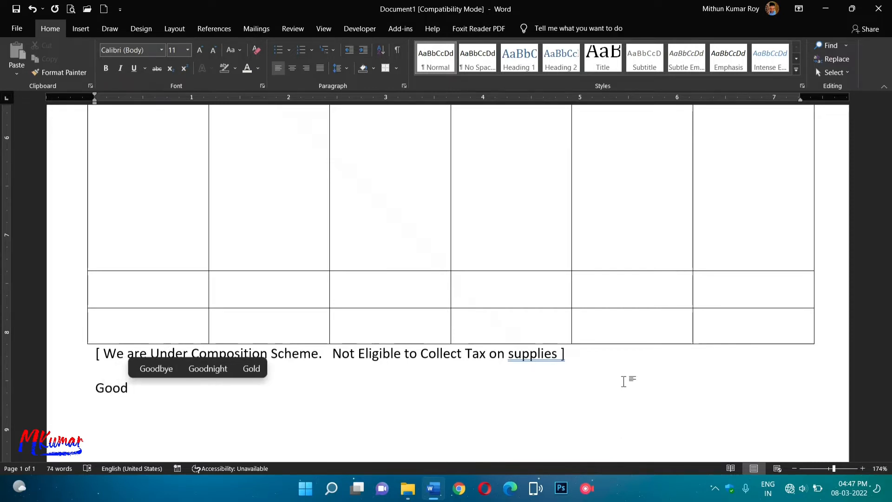
{"action": "key", "text": "BackSpace"}
{"action": "type", "text": "s "}
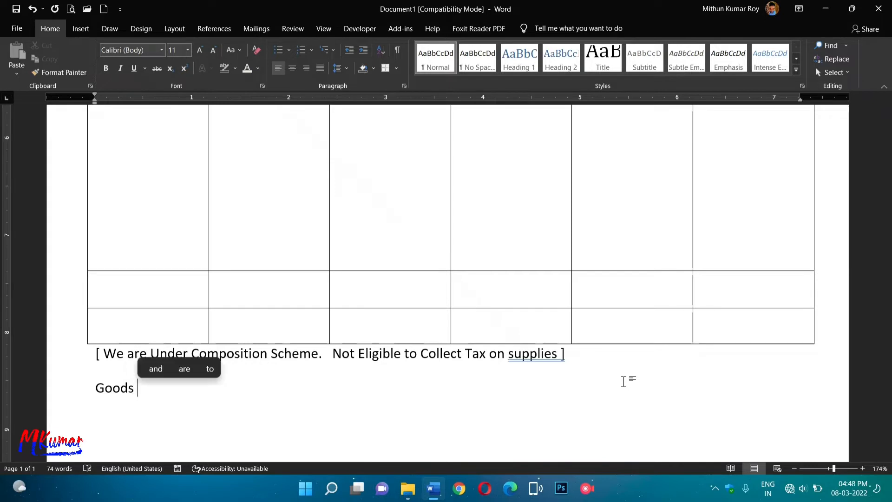
{"action": "type", "text": "On"}
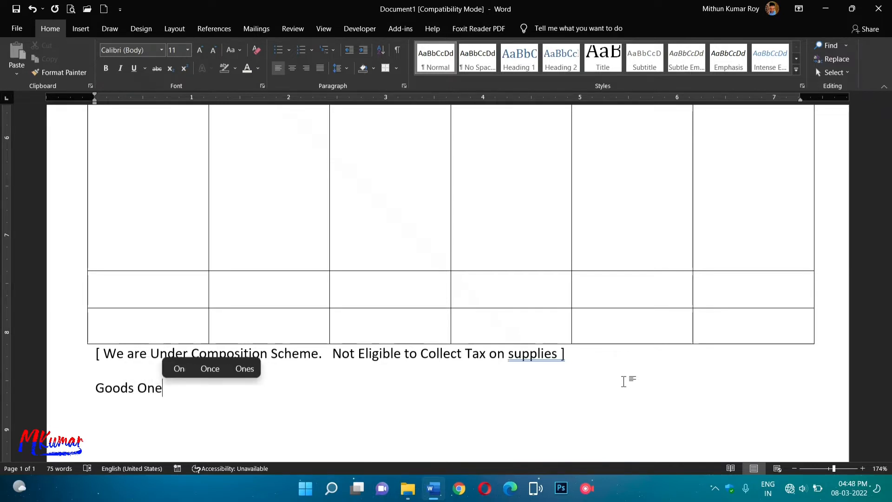
{"action": "type", "text": "e"}
{"action": "key", "text": "BackSpace"}
{"action": "key", "text": "BackSpace"}
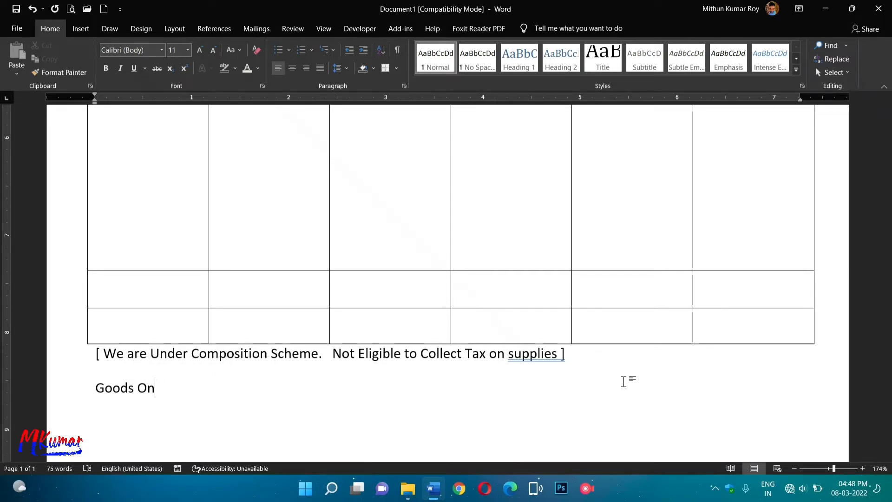
{"action": "type", "text": "ce sold"}
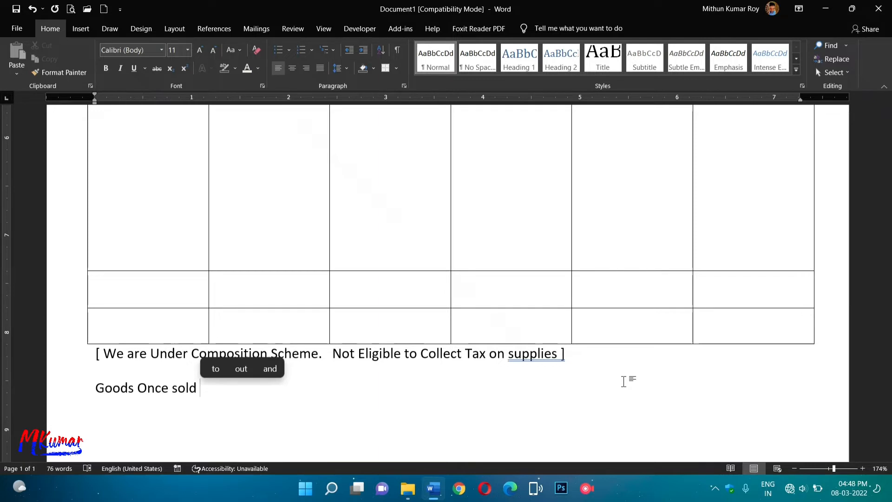
{"action": "type", "text": " will n"}
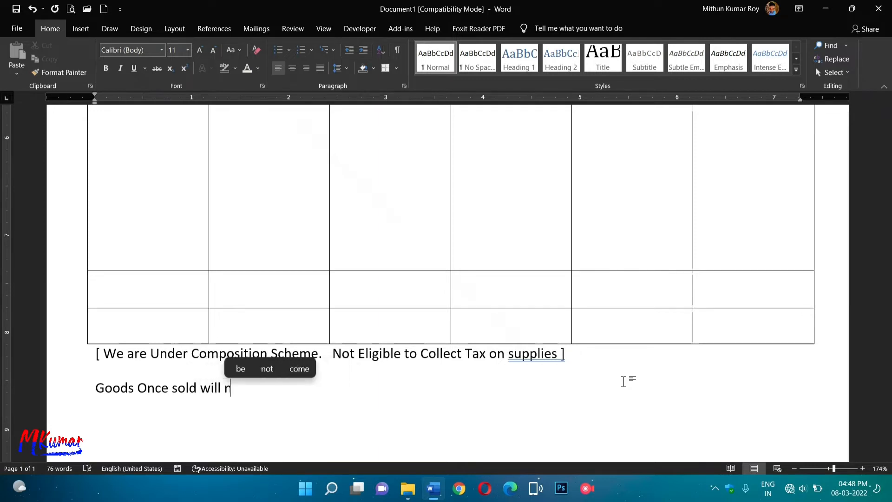
{"action": "type", "text": "ot be taken"}
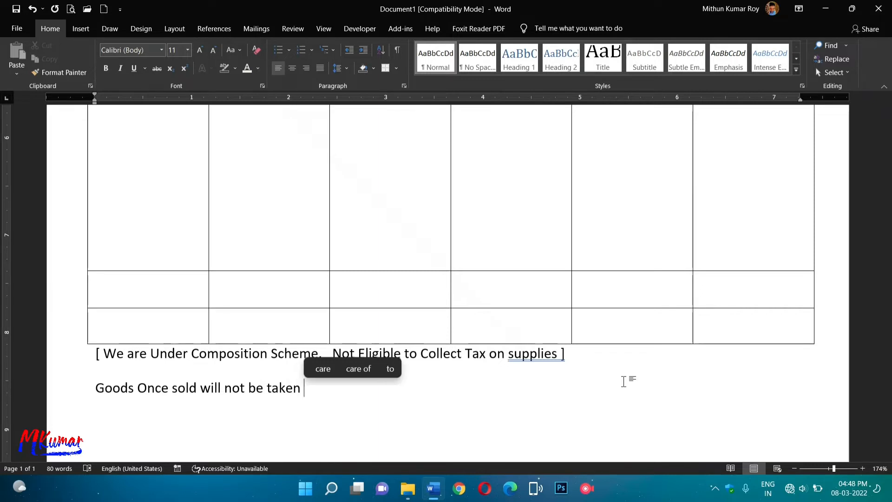
{"action": "type", "text": " back"}
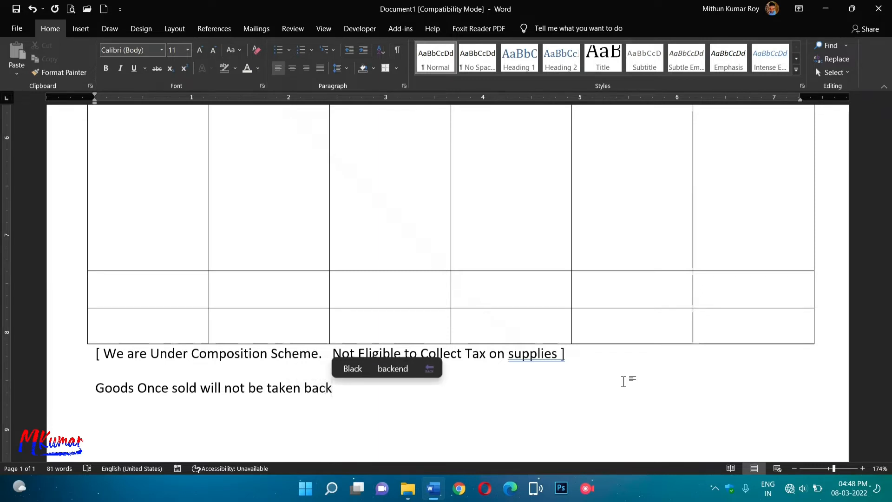
{"action": "type", "text": "."}
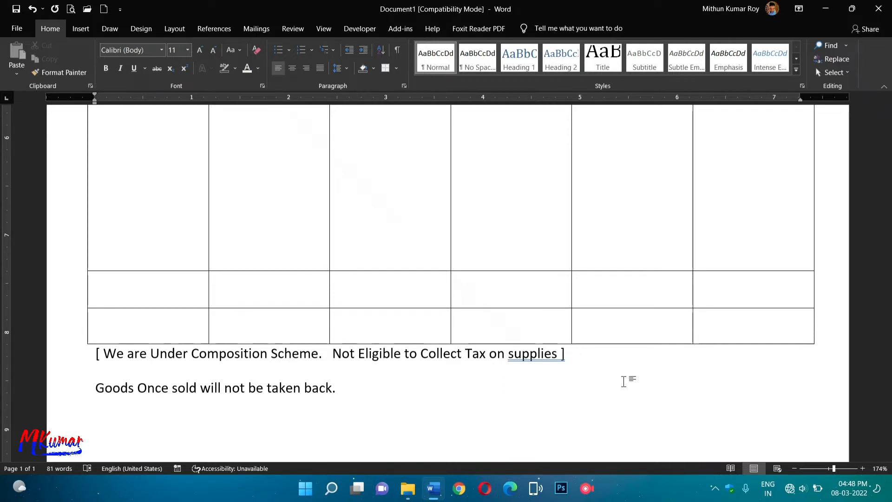
{"action": "type", "text": "No "}
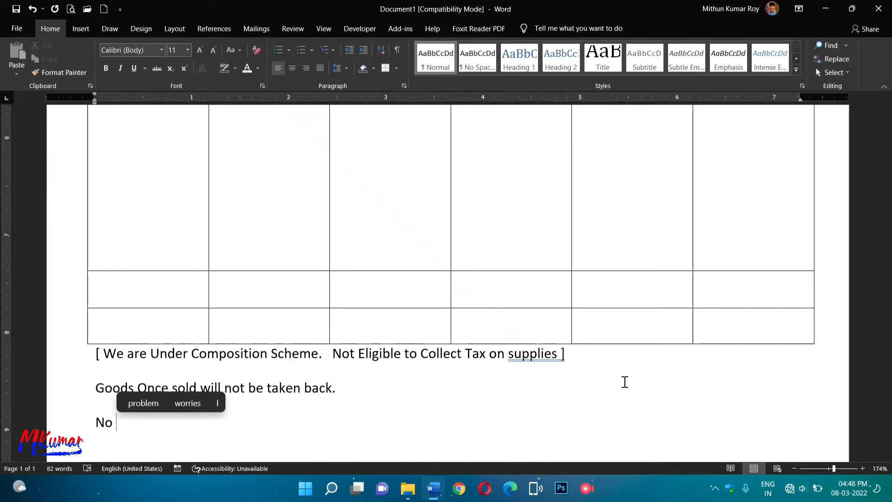
{"action": "type", "text": "Ga"}
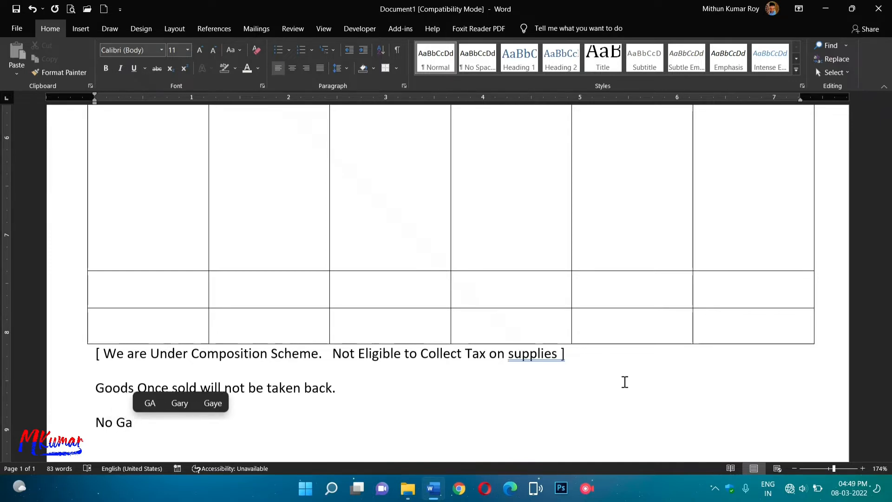
{"action": "type", "text": "uran"}
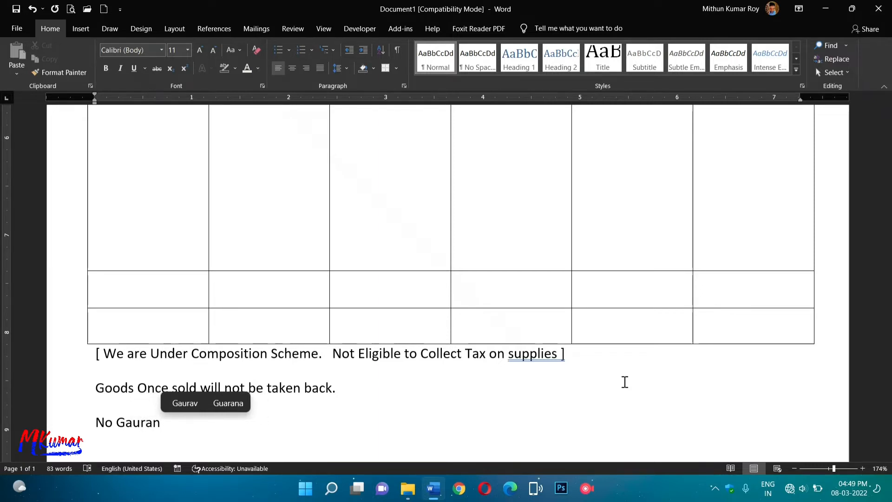
{"action": "type", "text": "tee"}
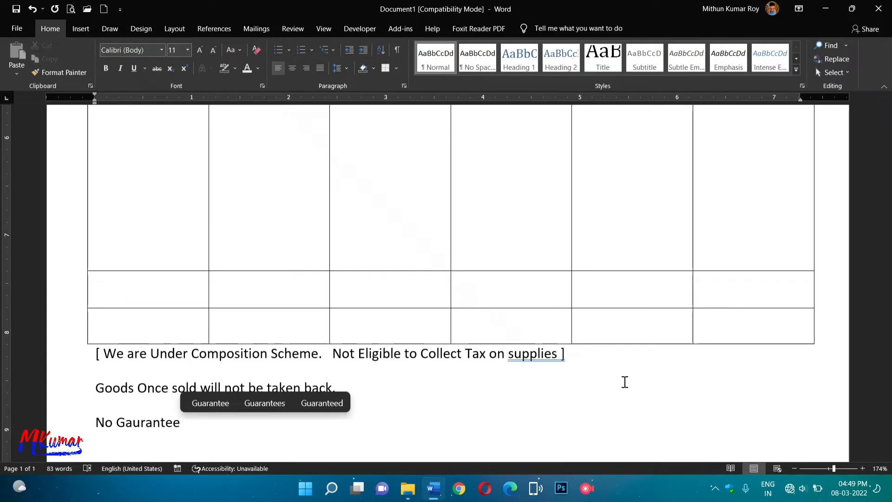
{"action": "type", "text": "/ No "}
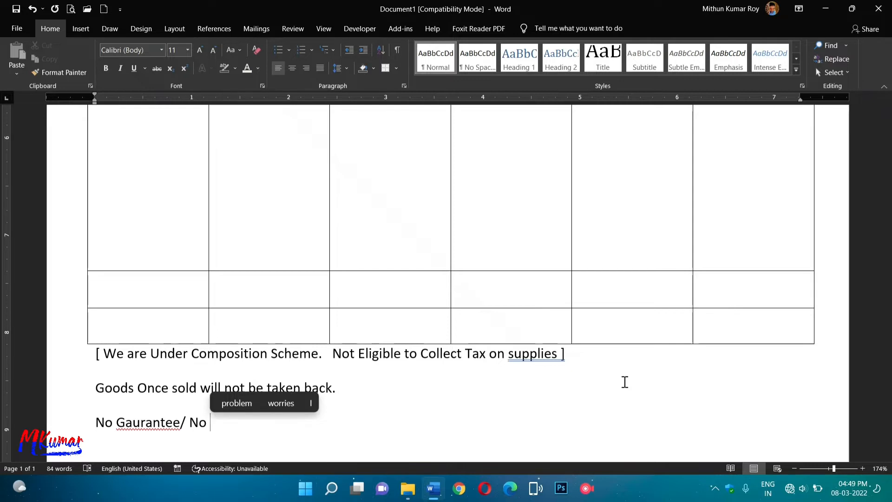
{"action": "type", "text": "No"}
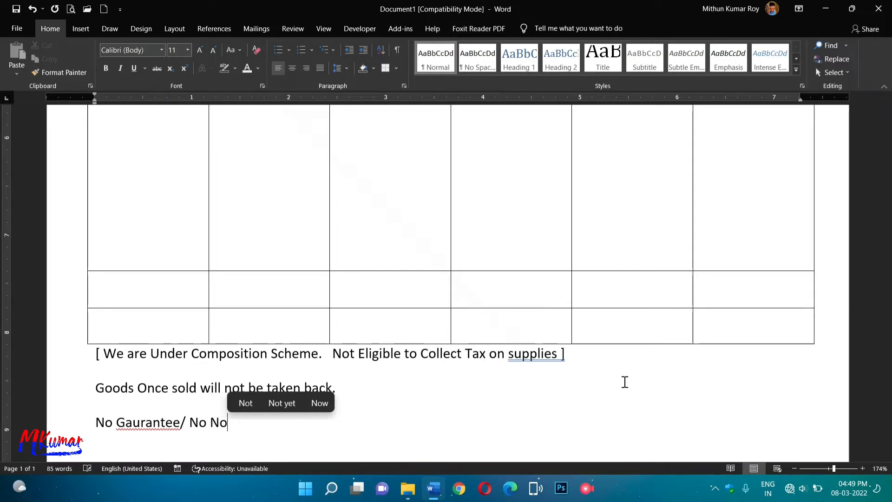
Finish the line as 'No Gaurantee/ No Refunds/ No Claim' and start a new paragraph.
{"action": "key", "text": "BackSpace"}
{"action": "key", "text": "BackSpace"}
{"action": "type", "text": "Re"}
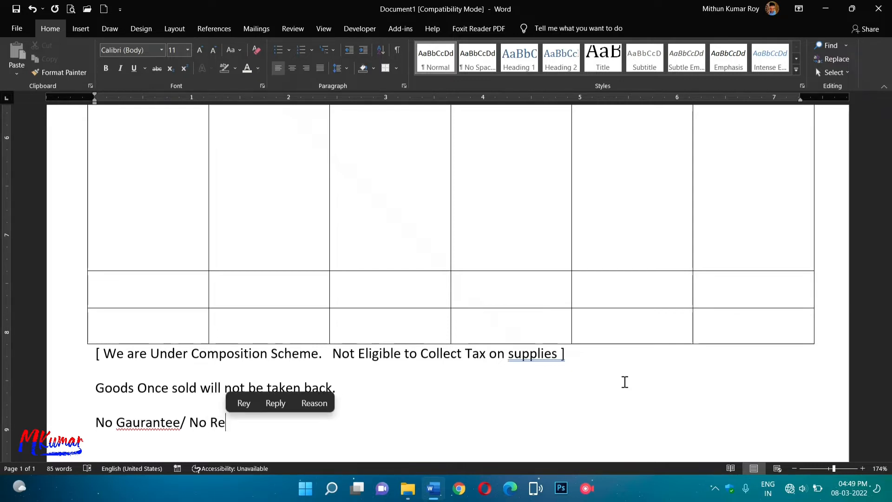
{"action": "type", "text": "fun"}
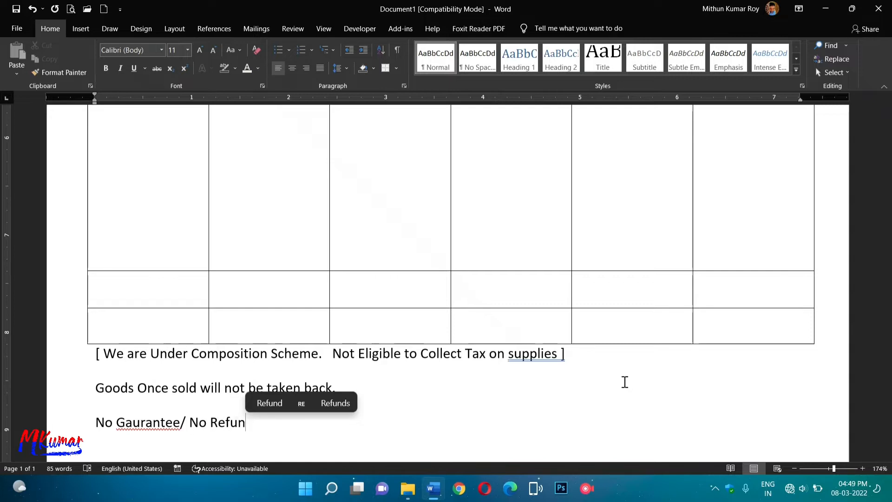
{"action": "type", "text": "ds/ "}
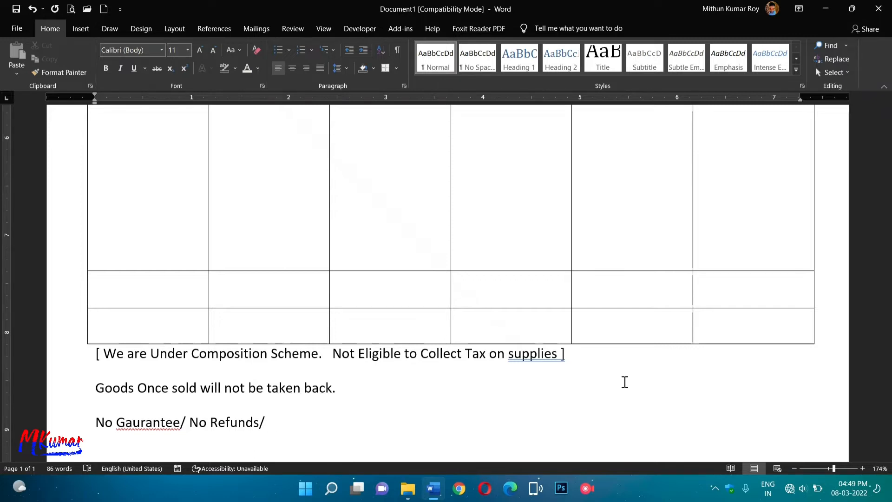
{"action": "type", "text": "No"}
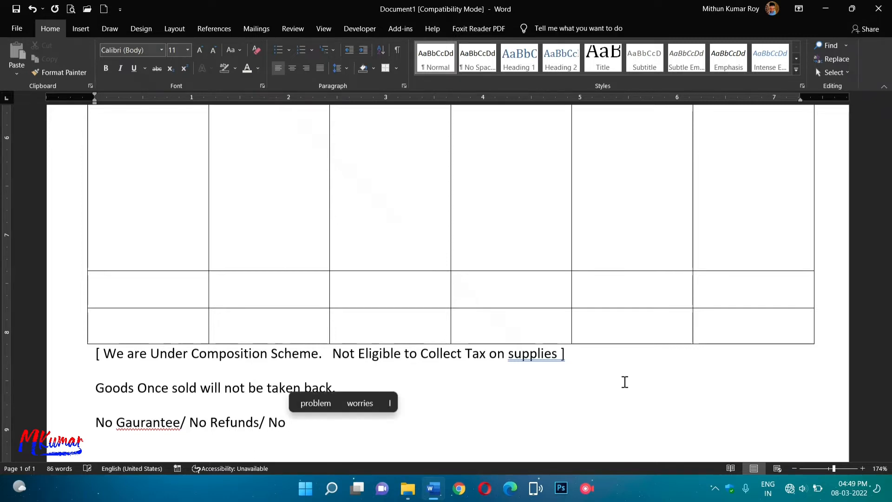
{"action": "type", "text": " Cash"}
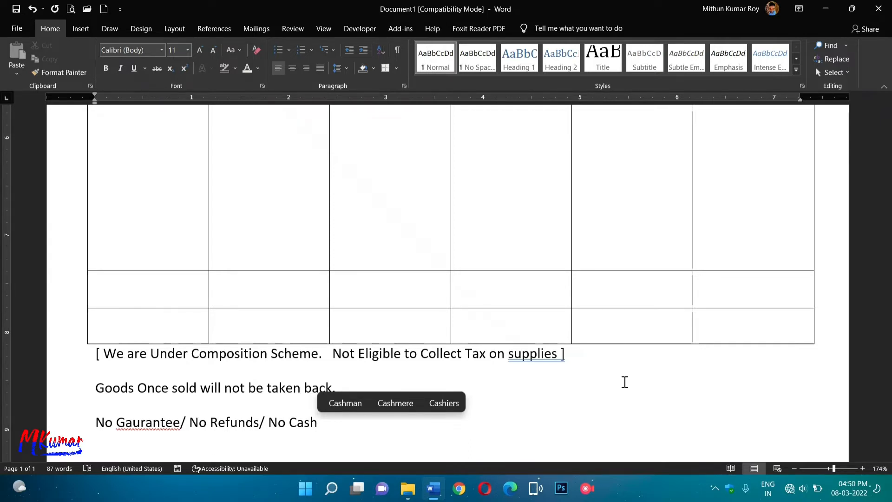
{"action": "key", "text": "BackSpace"}
{"action": "key", "text": "BackSpace"}
{"action": "key", "text": "BackSpace"}
{"action": "type", "text": "la"}
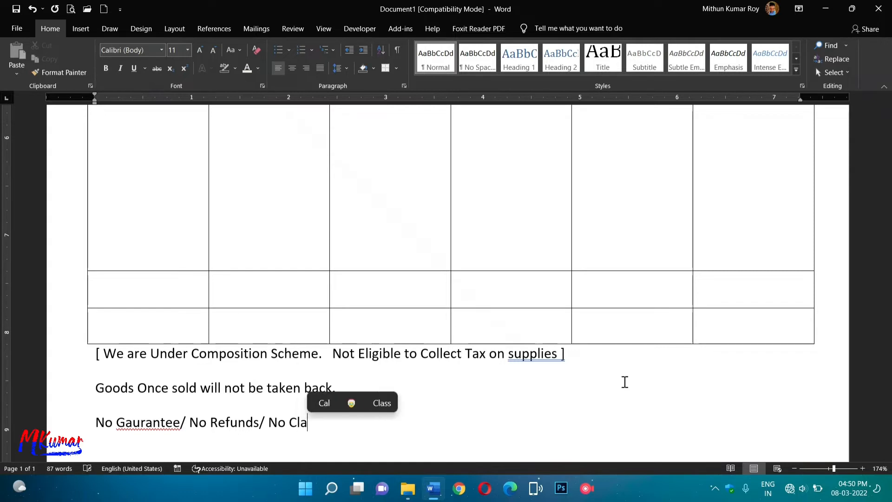
{"action": "type", "text": "im"}
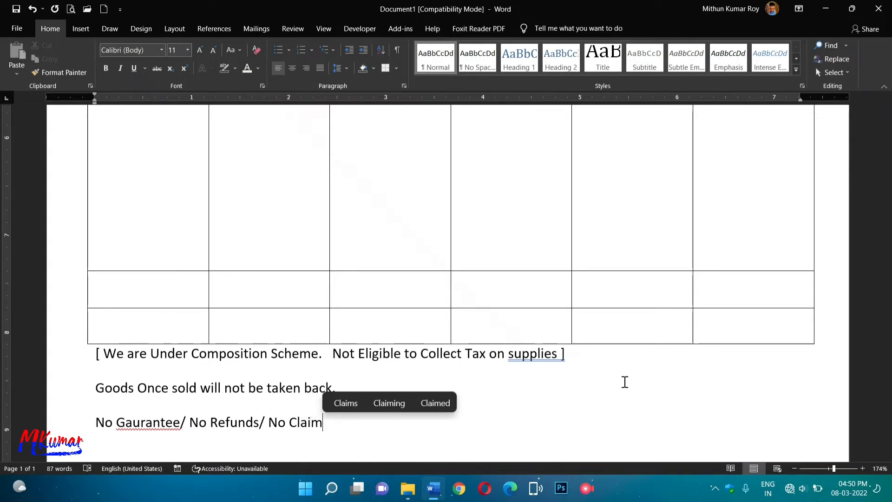
{"action": "key", "text": "Return"}
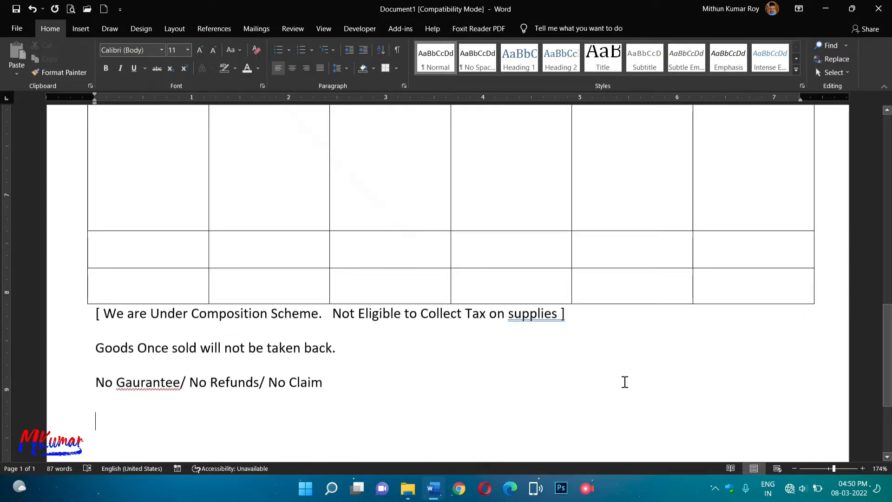
Type 'All disputes subject to Bihar Jurisdiction' on the new line below No Claim.
{"action": "type", "text": "All "}
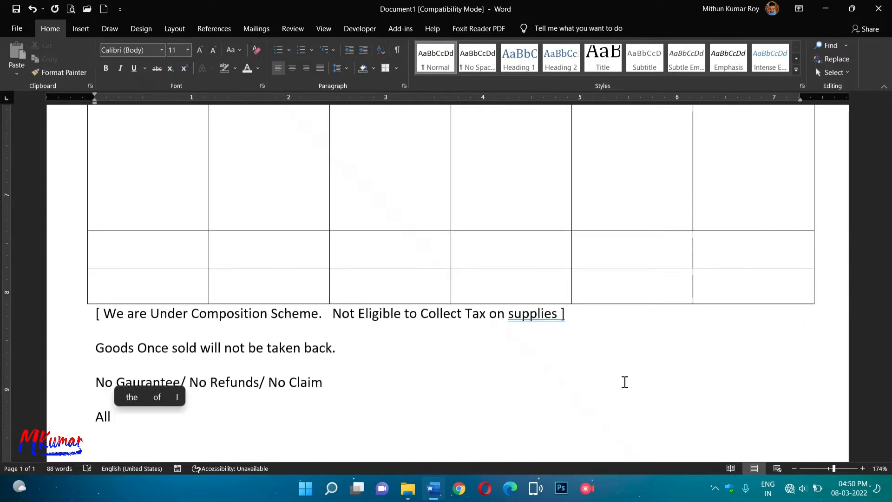
{"action": "type", "text": "dis"}
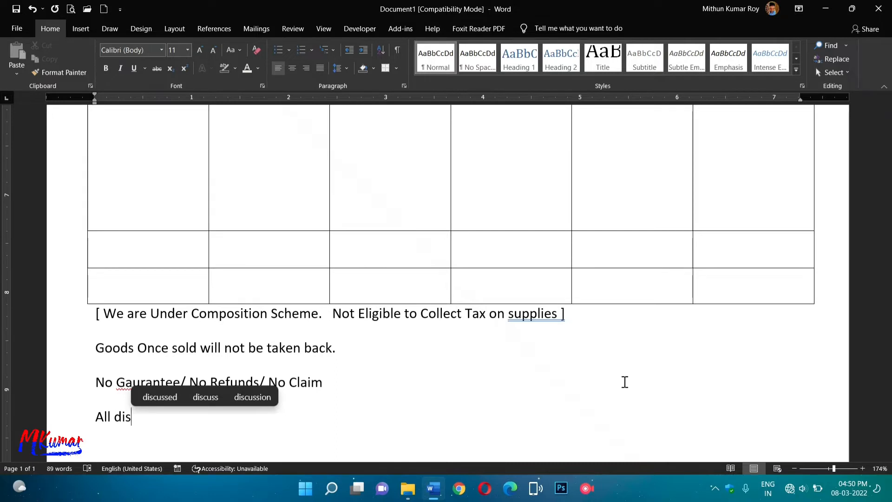
{"action": "type", "text": "pu"}
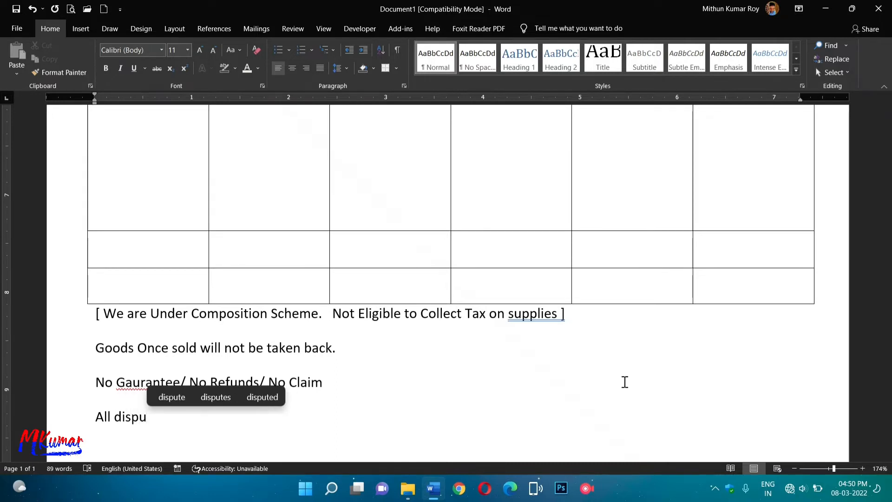
{"action": "type", "text": "tes"}
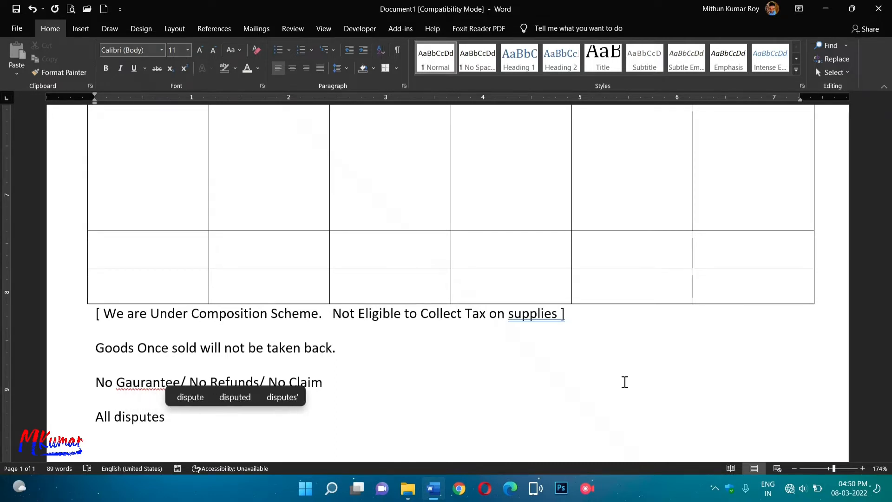
{"action": "type", "text": " subje"}
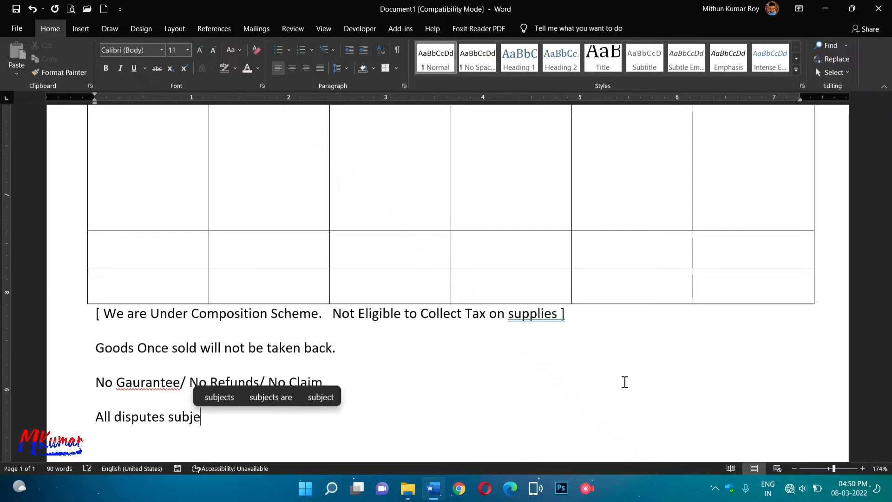
{"action": "type", "text": "ct"}
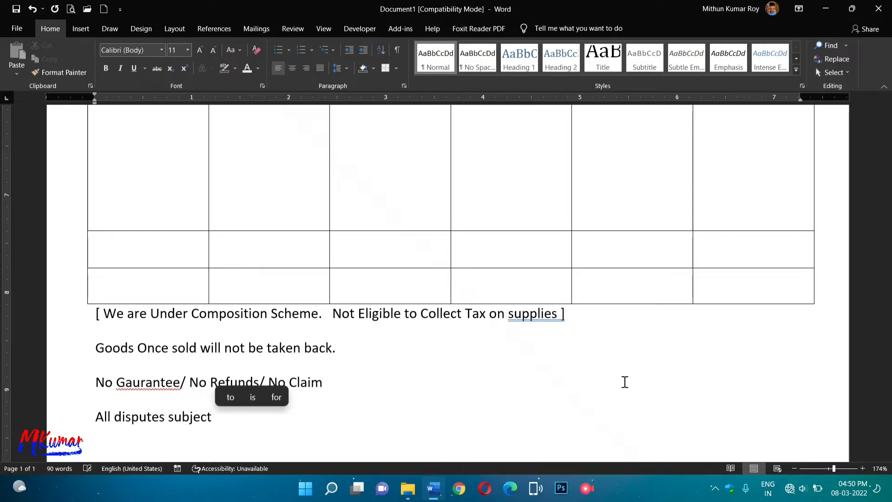
{"action": "type", "text": " to "}
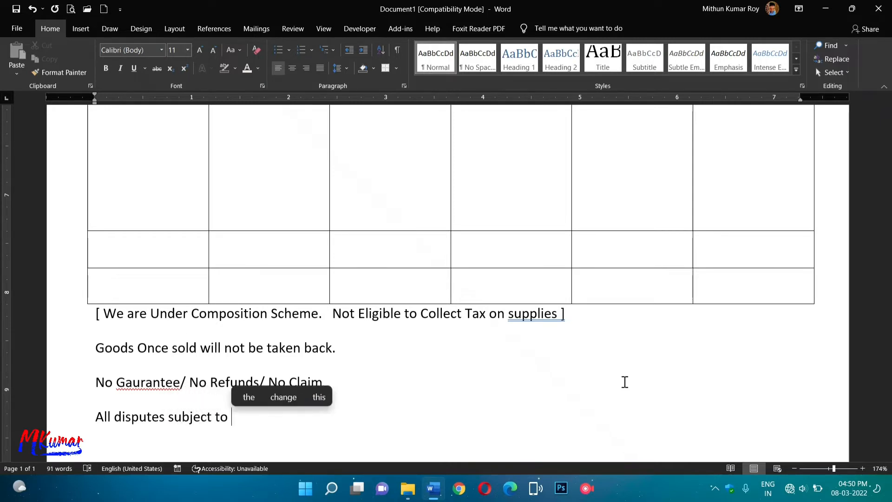
{"action": "type", "text": "Biha"}
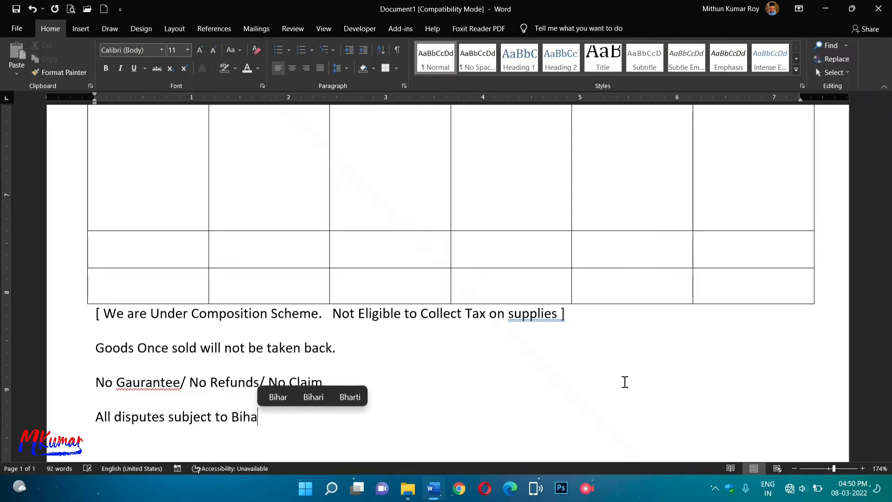
{"action": "type", "text": "r Ju"}
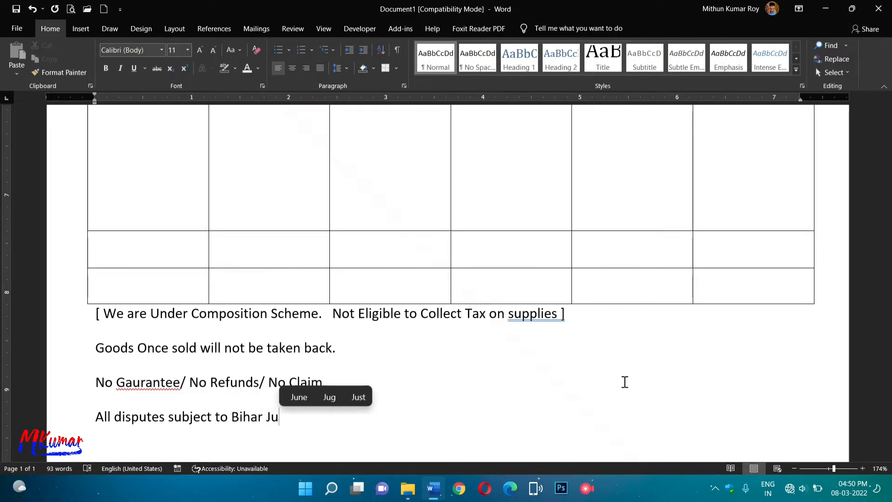
{"action": "type", "text": "ri"}
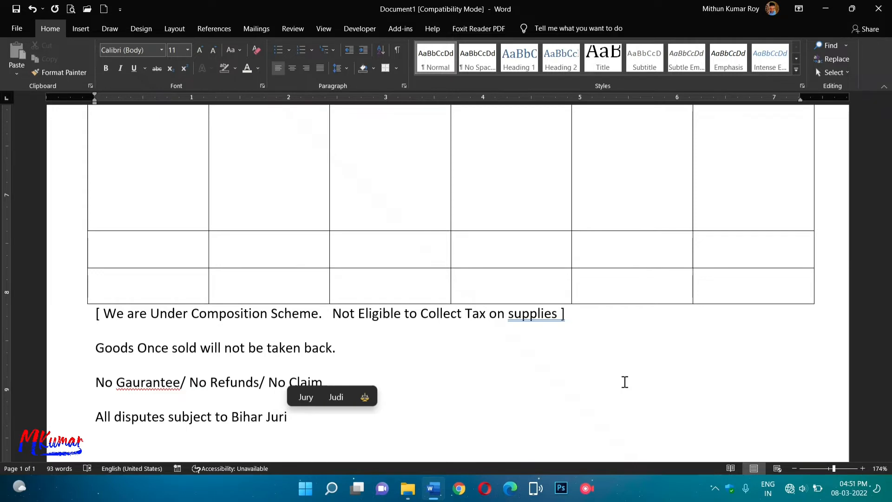
{"action": "type", "text": "sdi"}
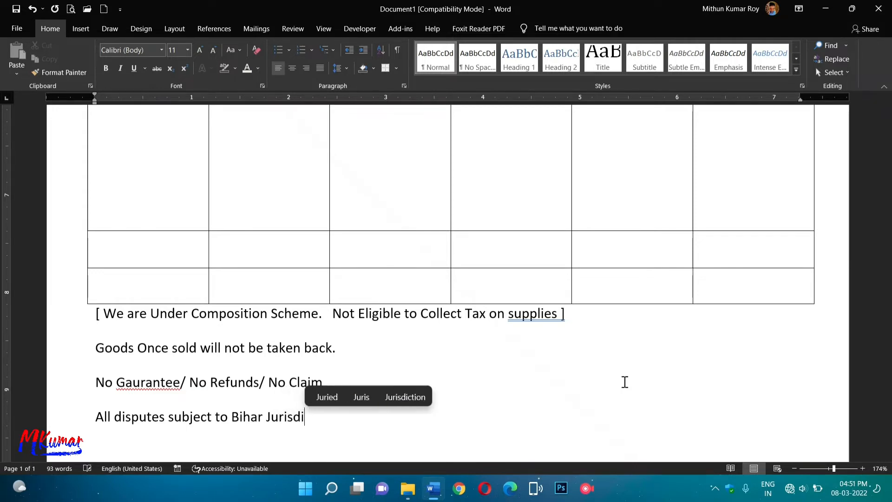
{"action": "type", "text": "c"}
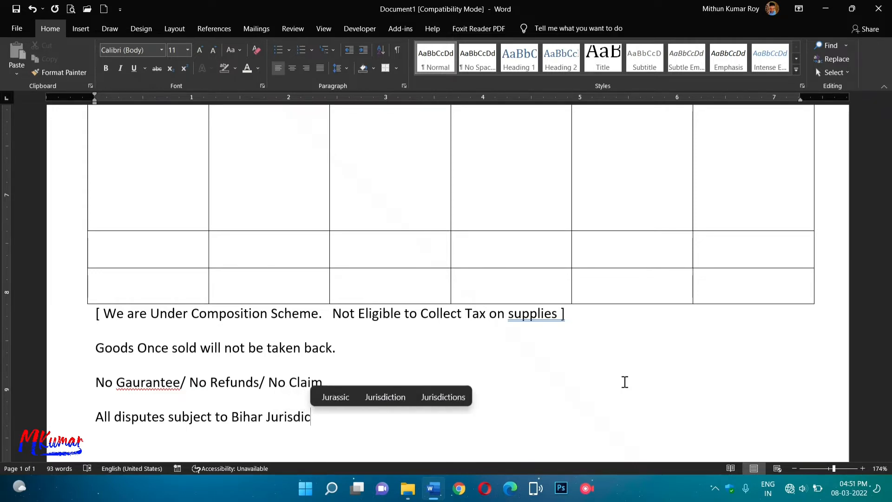
{"action": "type", "text": "tion"}
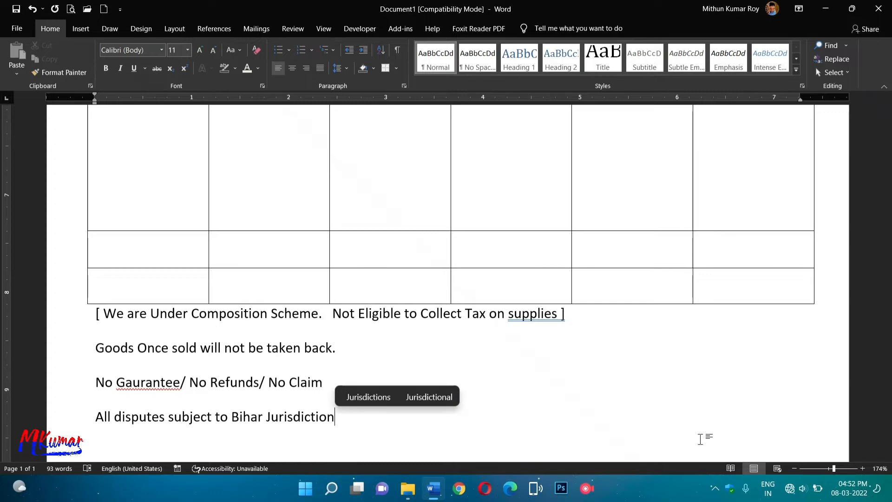
Add a full stop after 'Jurisdiction' and after 'No Claim'.
{"action": "scroll", "coordinate": [700, 439], "scroll_direction": "up", "scroll_amount": 10}
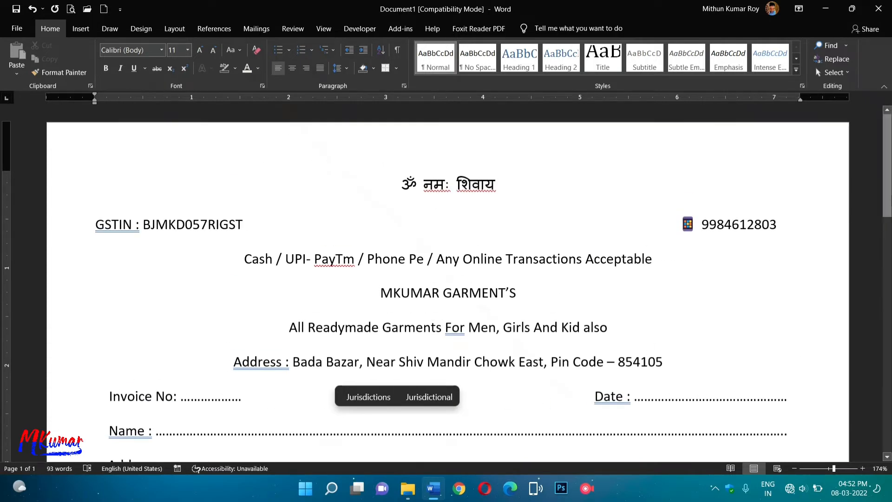
{"action": "scroll", "coordinate": [358, 341], "scroll_direction": "down", "scroll_amount": 15}
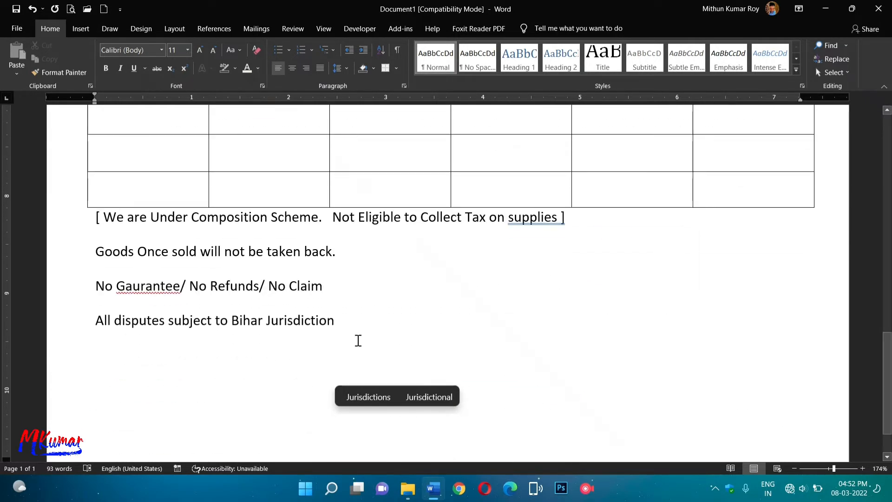
{"action": "type", "text": "."}
{"action": "left_click", "coordinate": [332, 294]}
{"action": "type", "text": "."}
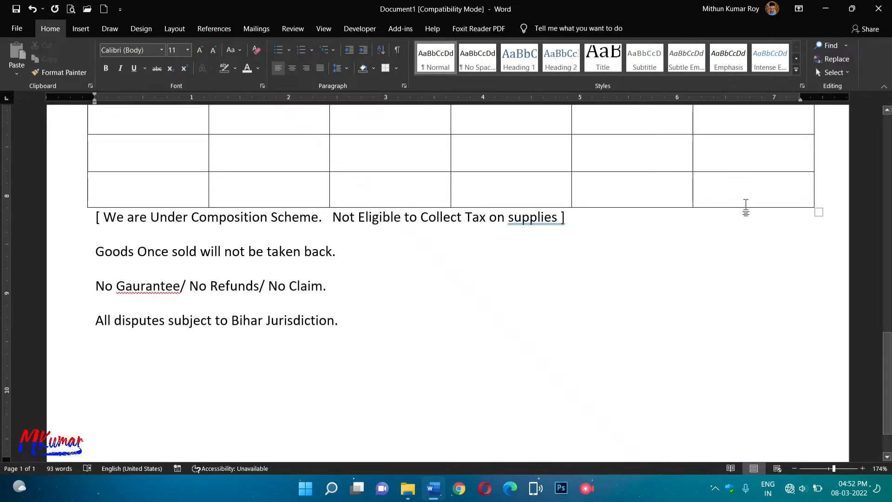
Start a new line below the terms and tab it over to the right side.
{"action": "left_click", "coordinate": [364, 329]}
{"action": "key", "text": "Return"}
{"action": "key", "text": "Tab"}
{"action": "key", "text": "Tab"}
{"action": "key", "text": "Tab"}
{"action": "key", "text": "Tab"}
{"action": "key", "text": "Tab"}
{"action": "key", "text": "Tab"}
{"action": "key", "text": "Tab"}
{"action": "key", "text": "Tab"}
{"action": "key", "text": "Tab"}
{"action": "key", "text": "Tab"}
{"action": "key", "text": "Tab"}
{"action": "key", "text": "Tab"}
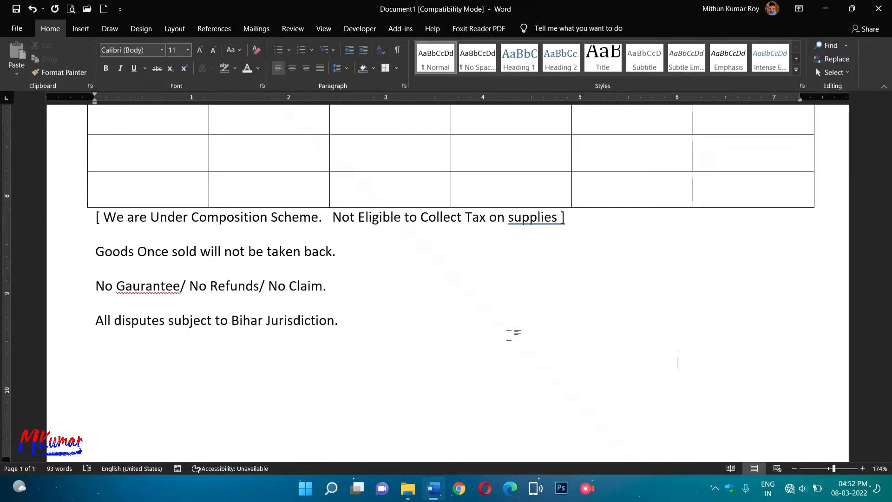
{"action": "key", "text": "ctrl+z"}
{"action": "key", "text": "Return"}
{"action": "key", "text": "Tab"}
{"action": "key", "text": "Tab"}
{"action": "key", "text": "Tab"}
{"action": "key", "text": "Tab"}
{"action": "key", "text": "Tab"}
{"action": "key", "text": "Tab"}
{"action": "key", "text": "Tab"}
{"action": "key", "text": "Tab"}
{"action": "key", "text": "Tab"}
{"action": "key", "text": "Tab"}
{"action": "key", "text": "Tab"}
Type 'Authorized Signature' on the right-side line, removing a space so it fits one line.
{"action": "type", "text": "S"}
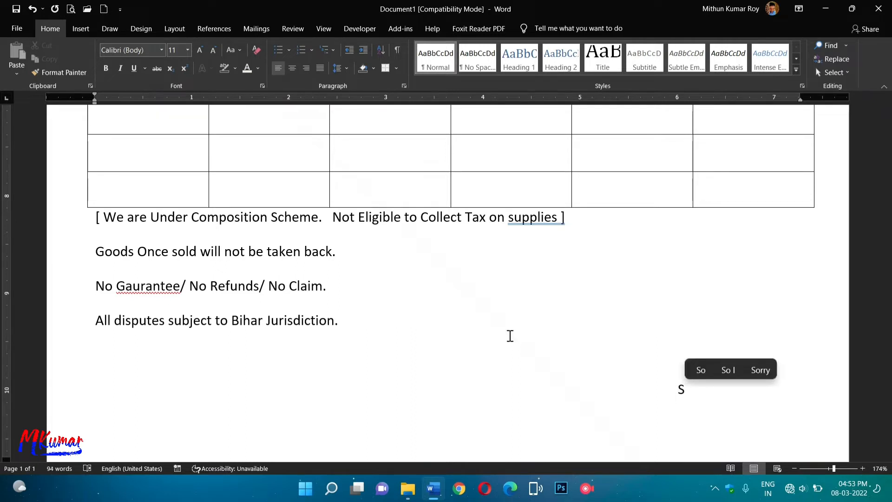
{"action": "type", "text": "ignatu"}
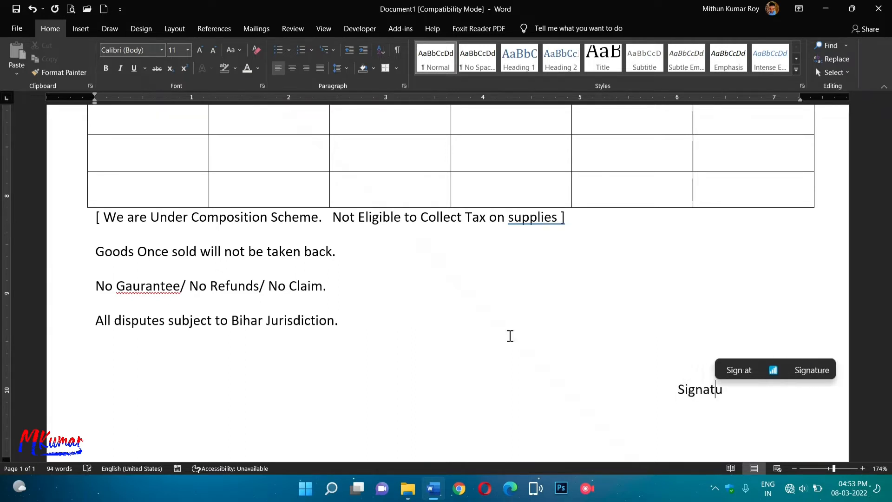
{"action": "type", "text": "re"}
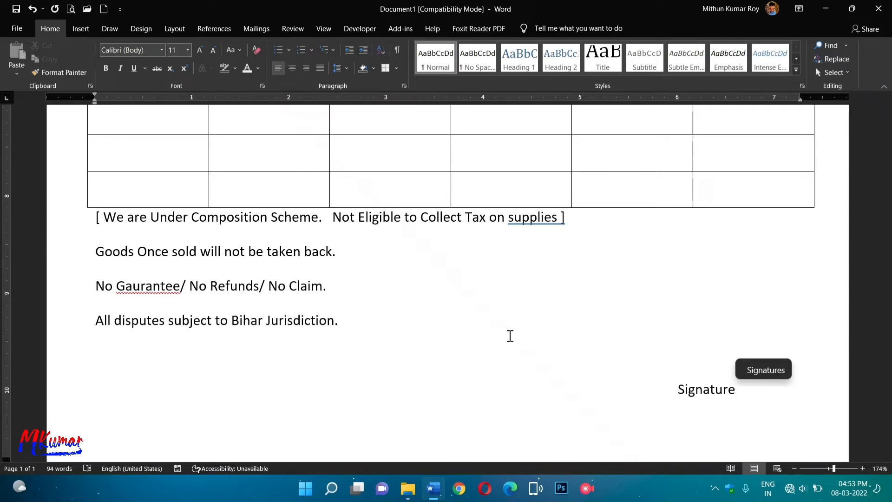
{"action": "key", "text": "Left"}
{"action": "key", "text": "Left"}
{"action": "key", "text": "Left"}
{"action": "key", "text": "Left"}
{"action": "type", "text": "A"}
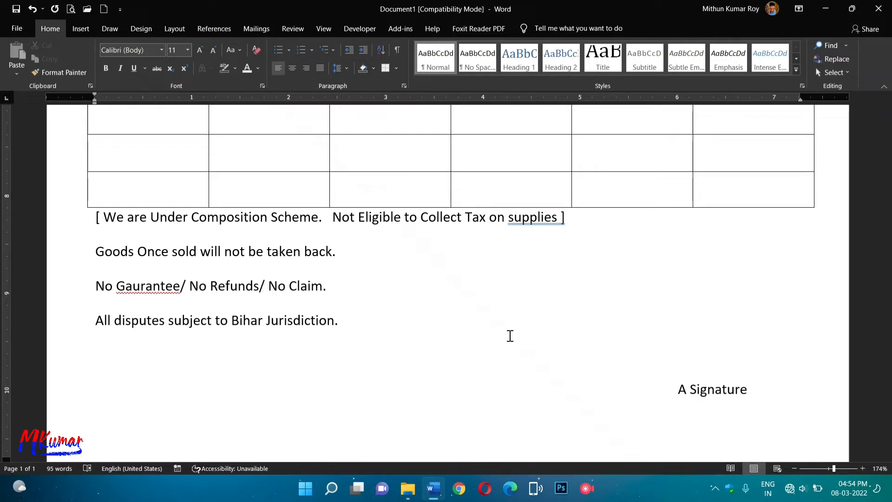
{"action": "type", "text": "u"}
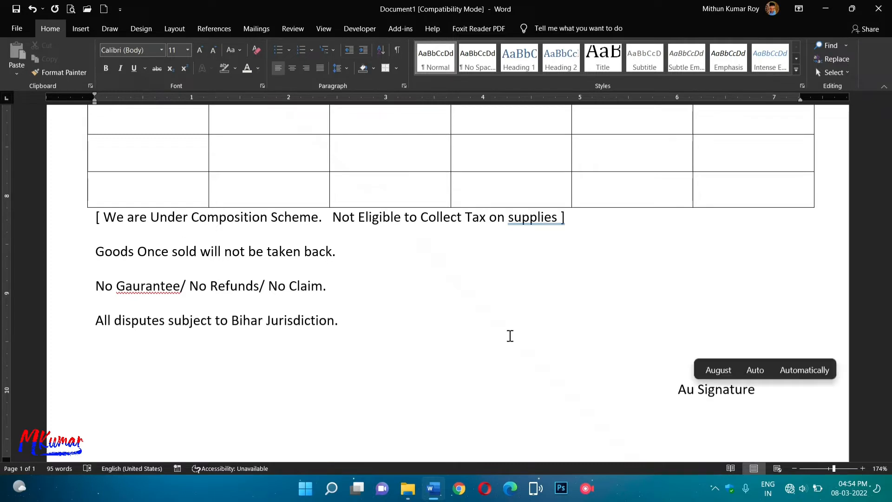
{"action": "type", "text": "tho"}
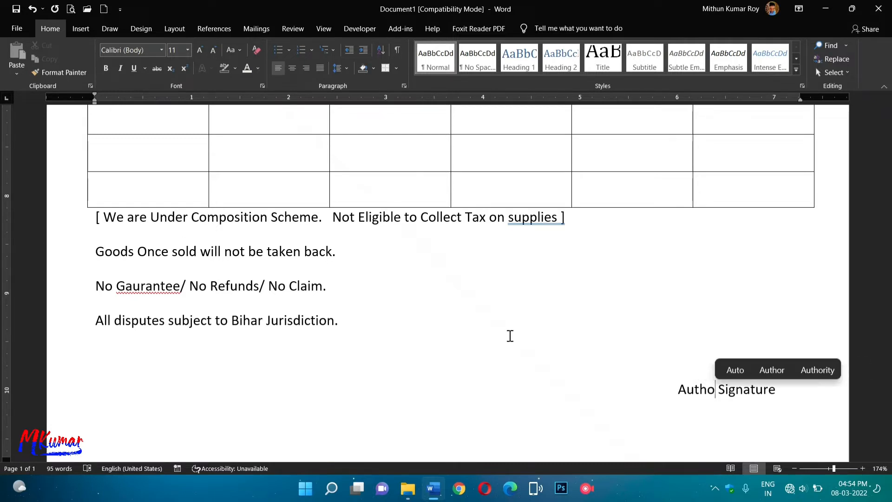
{"action": "type", "text": "ri"}
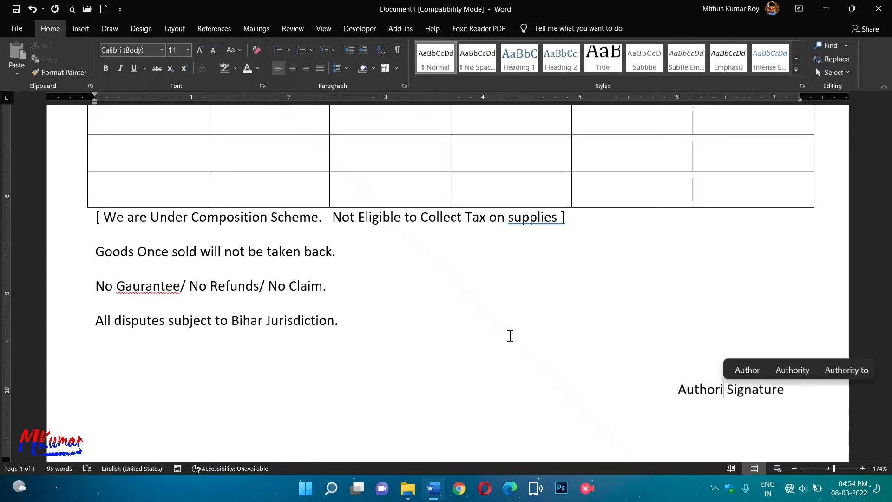
{"action": "type", "text": "ze"}
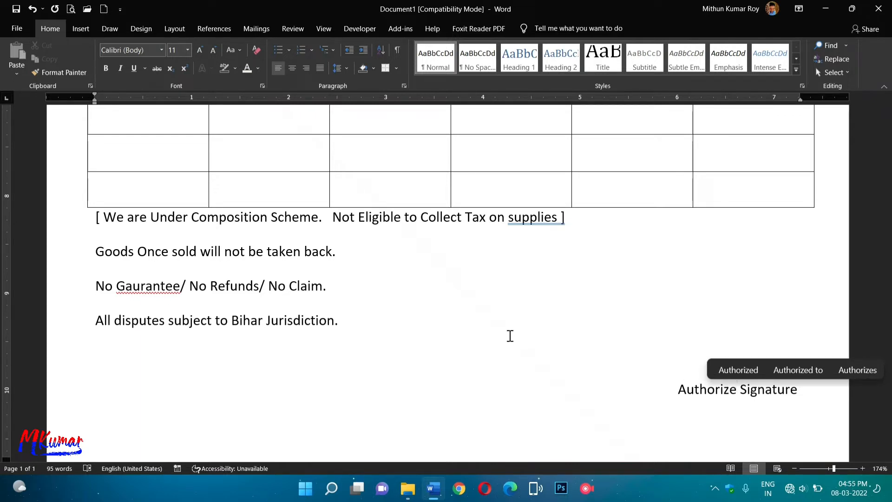
{"action": "type", "text": "d"}
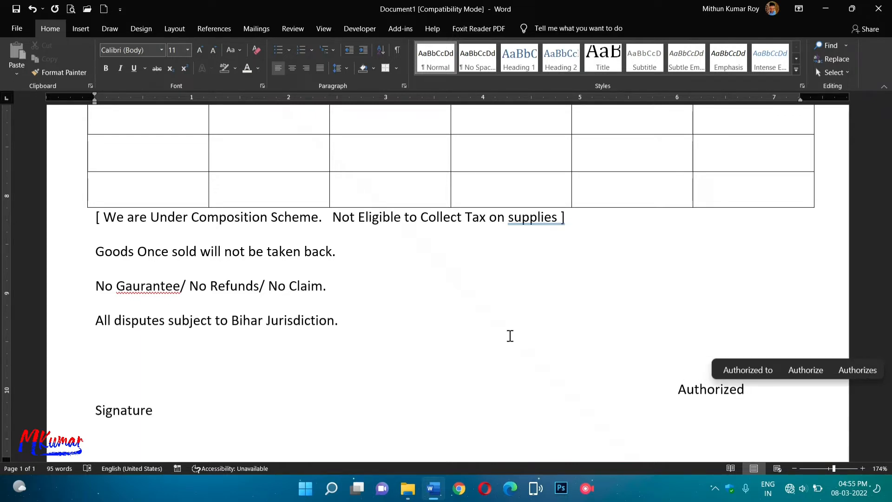
{"action": "left_click", "coordinate": [678, 389]}
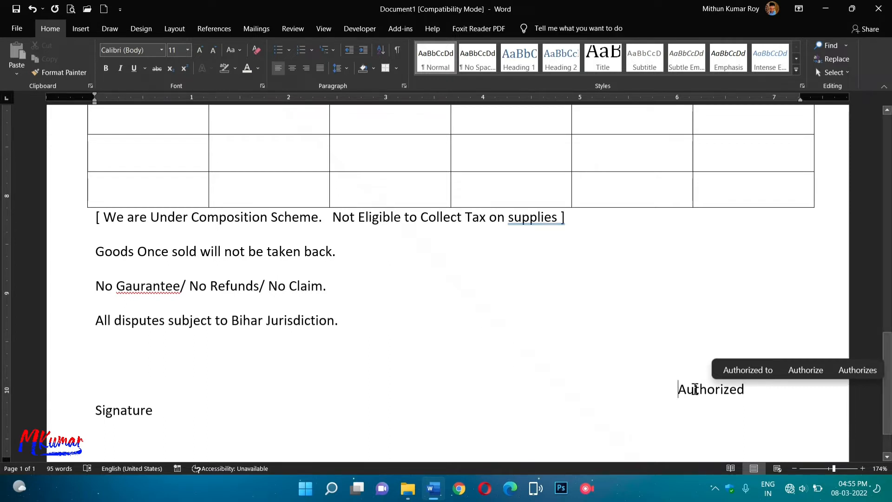
{"action": "key", "text": "BackSpace"}
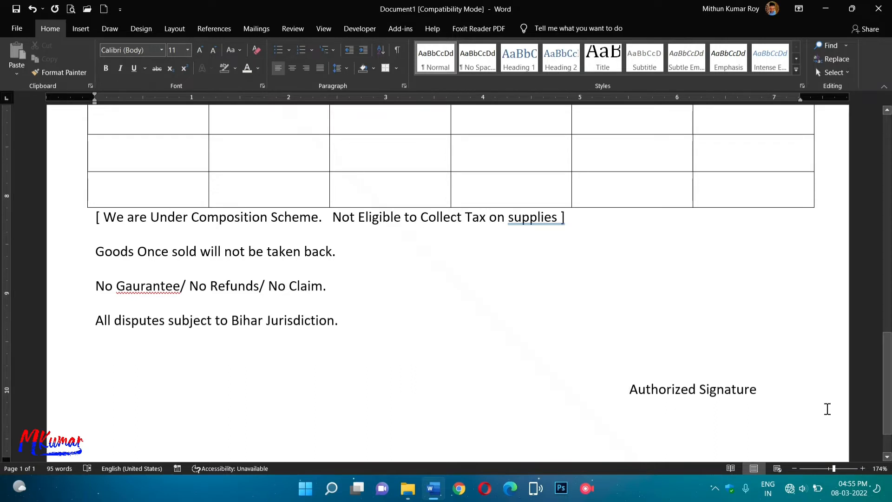
Tab to the right end of the 'No Claim.' line, removing the extra tab that wrapped it.
{"action": "left_click", "coordinate": [633, 299]}
{"action": "left_click", "coordinate": [448, 332]}
{"action": "key", "text": "Tab"}
{"action": "key", "text": "Tab"}
{"action": "key", "text": "Tab"}
{"action": "key", "text": "Tab"}
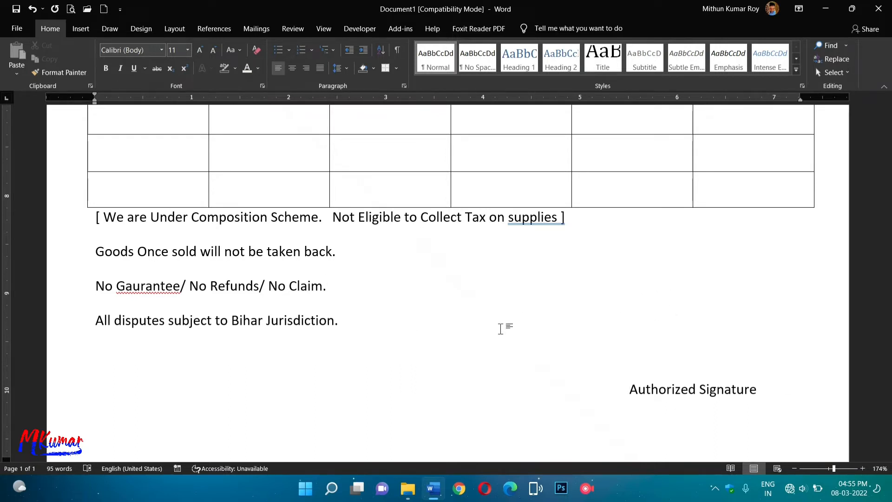
{"action": "key", "text": "Up"}
{"action": "key", "text": "Tab"}
{"action": "key", "text": "Tab"}
{"action": "key", "text": "Tab"}
{"action": "key", "text": "Tab"}
{"action": "key", "text": "Tab"}
{"action": "key", "text": "Tab"}
{"action": "key", "text": "Tab"}
{"action": "key", "text": "Tab"}
{"action": "key", "text": "Tab"}
{"action": "key", "text": "Tab"}
{"action": "key", "text": "Tab"}
{"action": "key", "text": "Tab"}
{"action": "key", "text": "Tab"}
{"action": "key", "text": "Tab"}
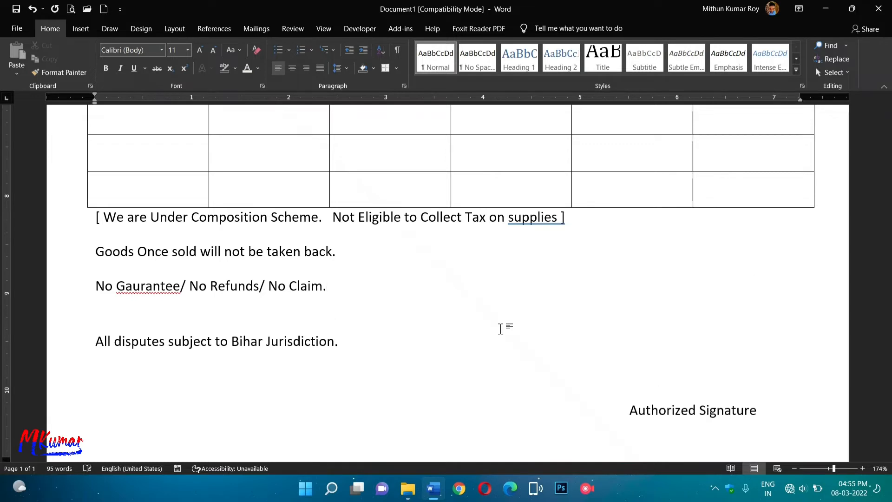
{"action": "key", "text": "BackSpace"}
{"action": "key", "text": "BackSpace"}
{"action": "key", "text": "BackSpace"}
{"action": "key", "text": "BackSpace"}
{"action": "key", "text": "BackSpace"}
{"action": "key", "text": "BackSpace"}
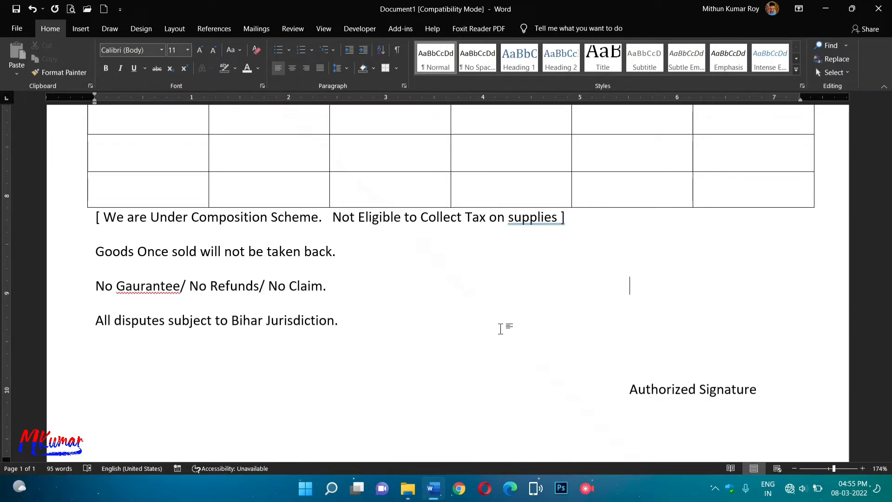
Type 'For MKumar Garments' at the right end of the 'No Claim.' line.
{"action": "type", "text": "For"}
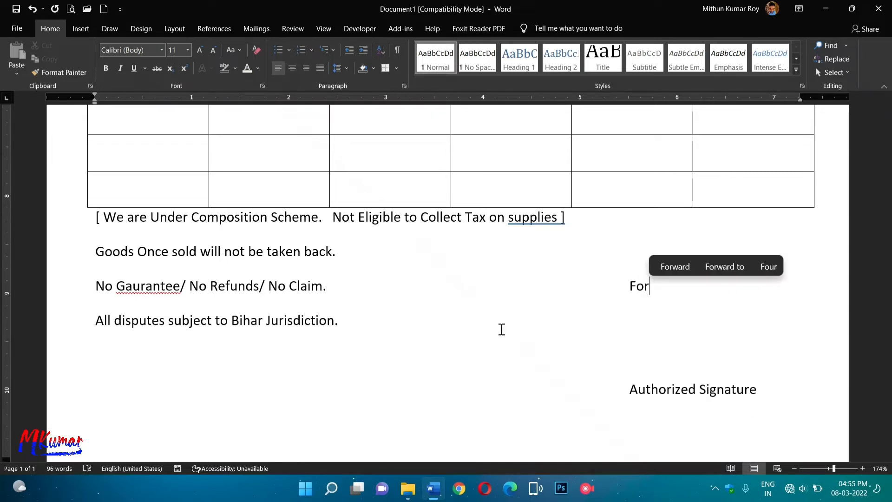
{"action": "type", "text": " MKu"}
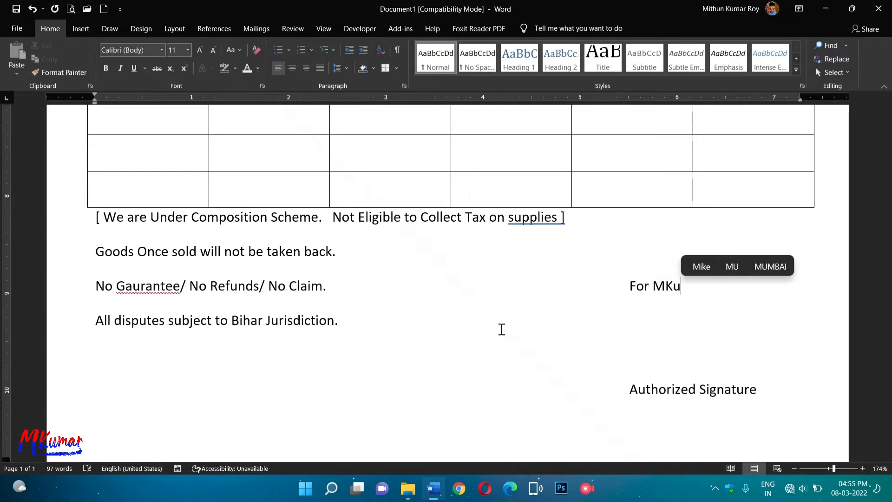
{"action": "type", "text": "mar Ga"}
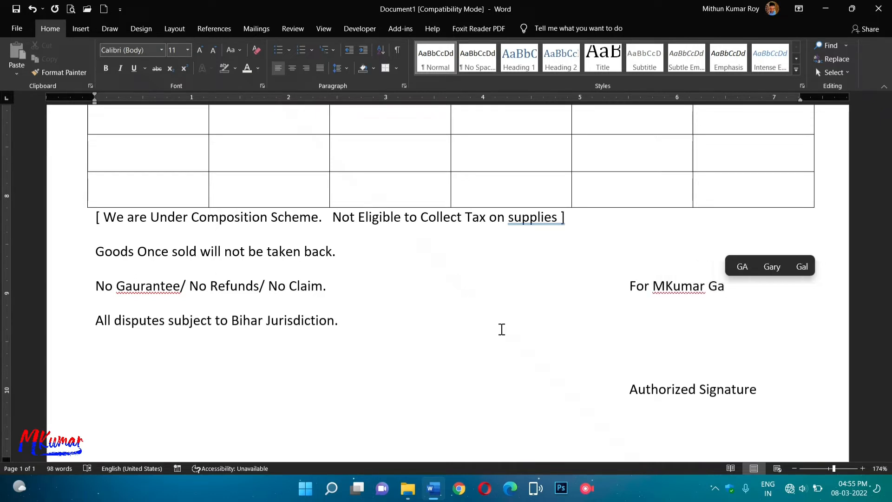
{"action": "type", "text": "rments"}
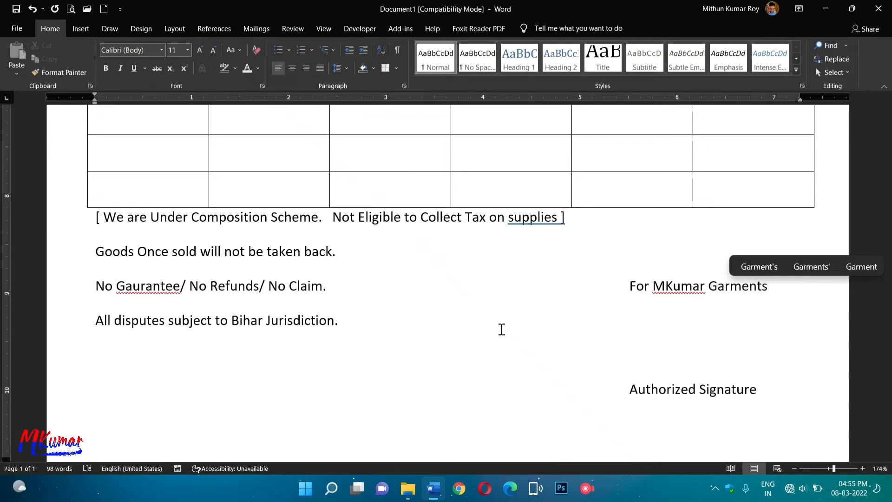
{"action": "scroll", "coordinate": [590, 414], "scroll_direction": "down", "scroll_amount": 1}
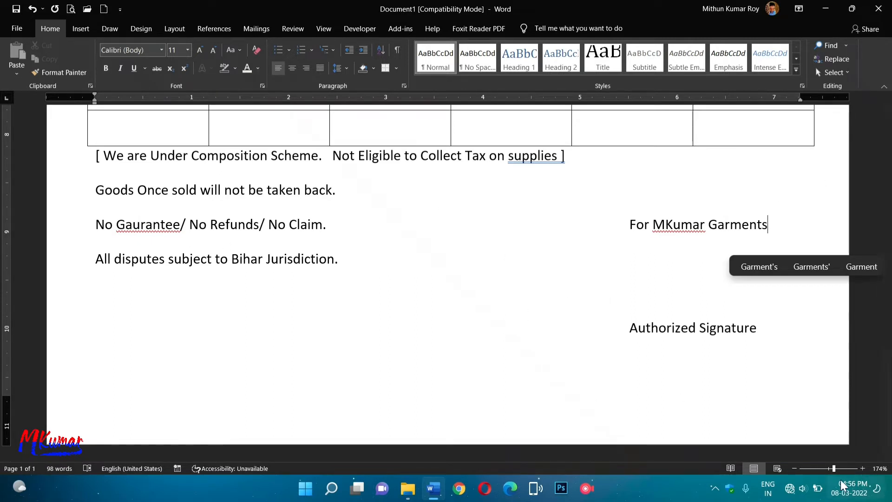
Zoom out and remove the stray full stop after 'For MKumar Garments'.
{"action": "left_click", "coordinate": [755, 468]}
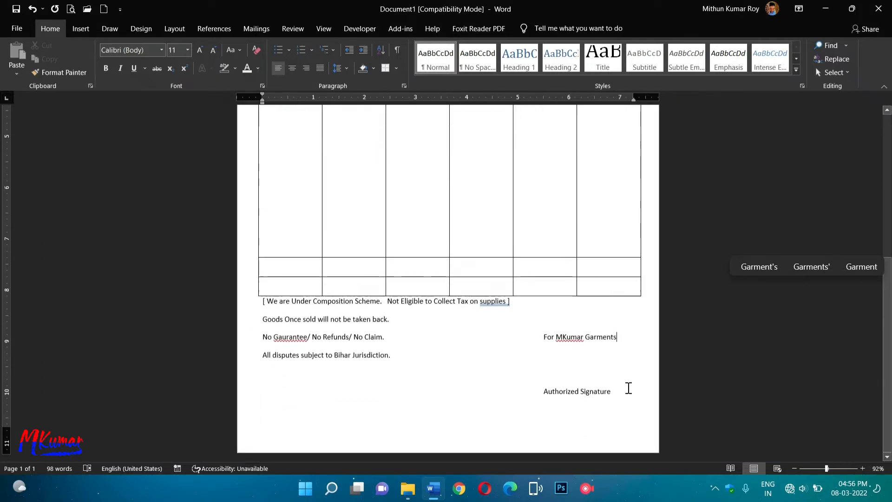
{"action": "type", "text": "."}
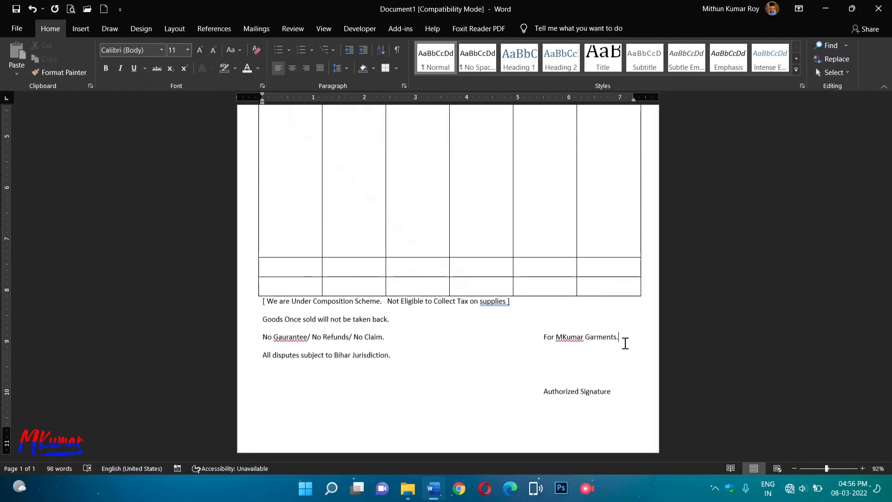
{"action": "key", "text": "BackSpace"}
Scroll up to the item table and set the view zoom to 100%.
{"action": "scroll", "coordinate": [576, 346], "scroll_direction": "up", "scroll_amount": 5}
{"action": "scroll", "coordinate": [558, 332], "scroll_direction": "down", "scroll_amount": 5}
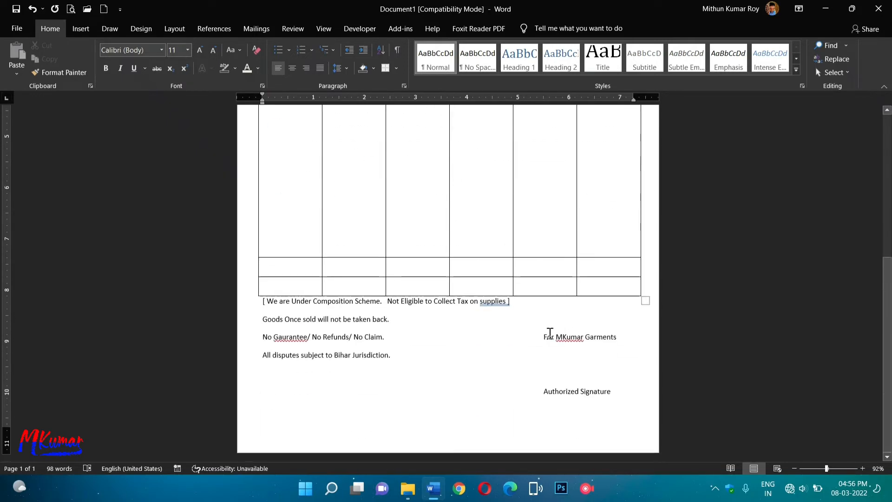
{"action": "scroll", "coordinate": [374, 302], "scroll_direction": "up", "scroll_amount": 5}
{"action": "left_click", "coordinate": [479, 287]}
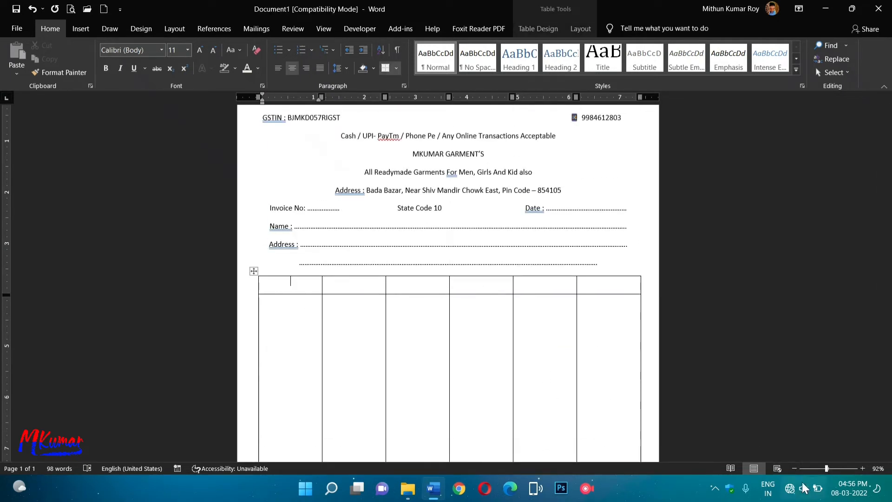
{"action": "left_click", "coordinate": [879, 469]}
{"action": "left_click", "coordinate": [383, 221]}
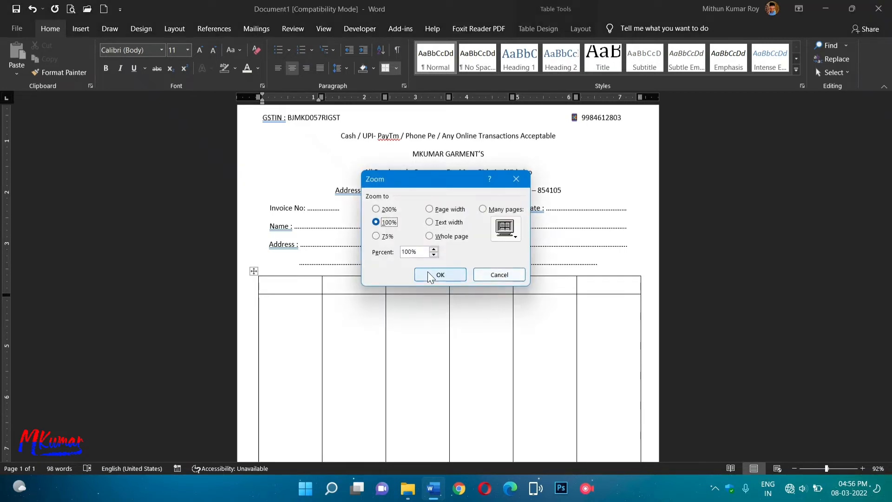
{"action": "left_click", "coordinate": [429, 273]}
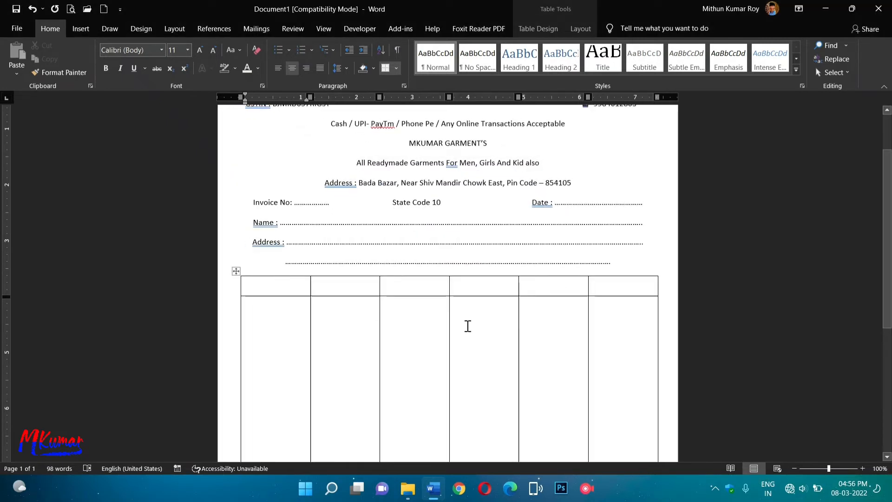
Fill the first three header cells with Sr No., Description of Goods and HSN.
{"action": "type", "text": "Sr"}
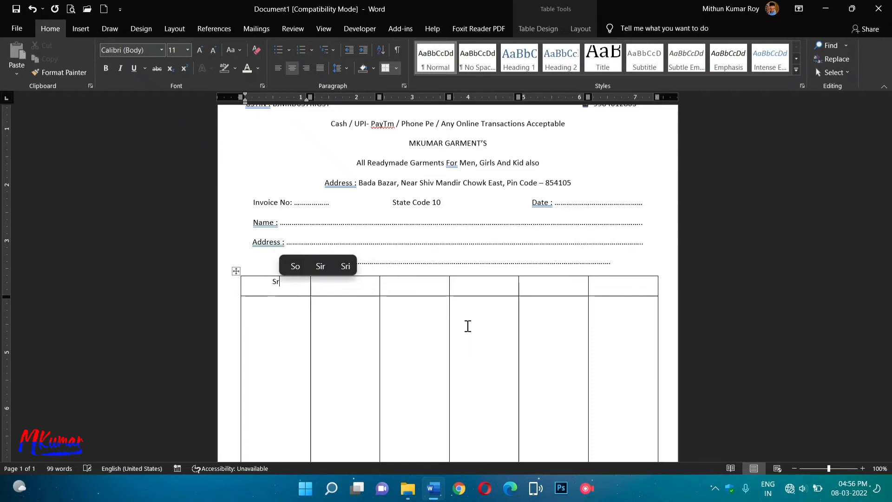
{"action": "type", "text": " No."}
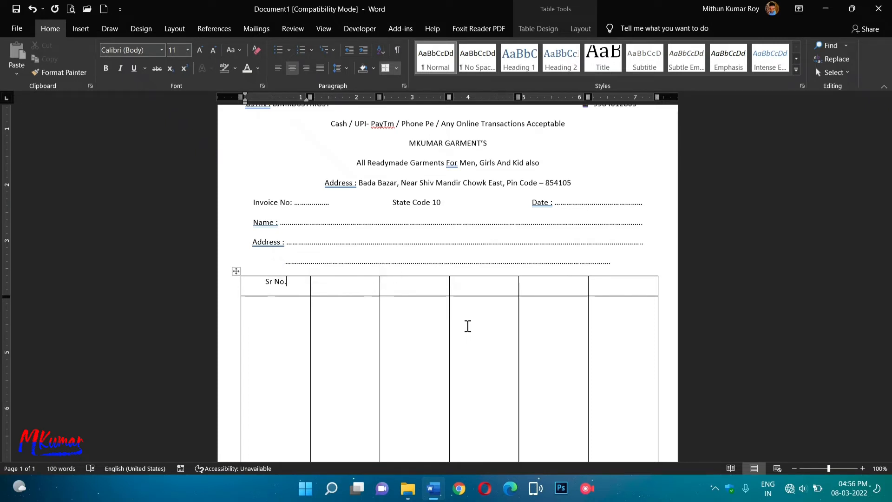
{"action": "key", "text": "Tab"}
{"action": "type", "text": "De"}
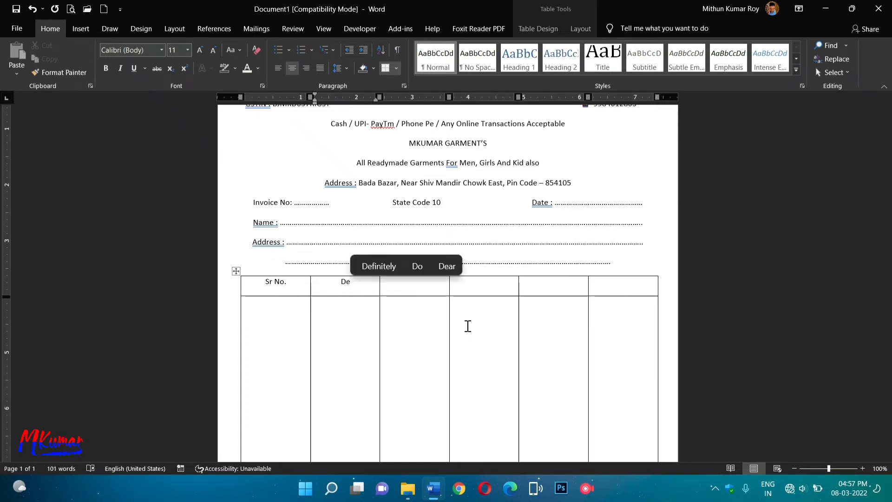
{"action": "type", "text": "s"}
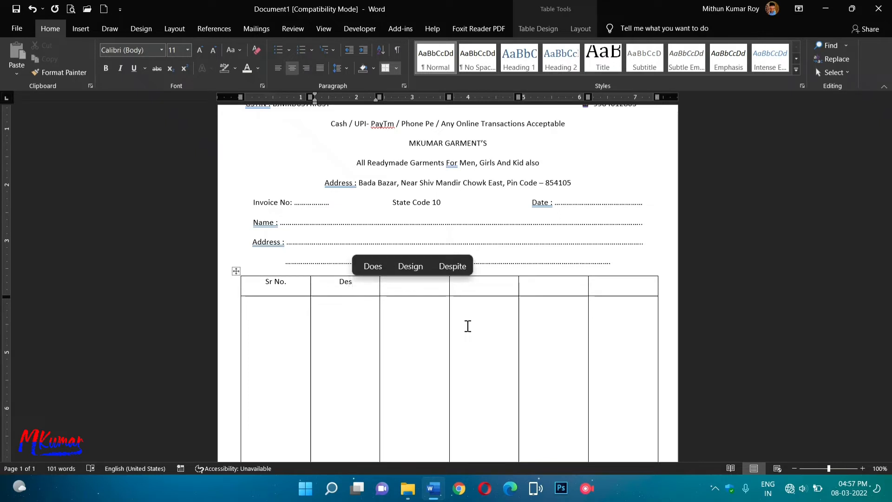
{"action": "type", "text": "cri"}
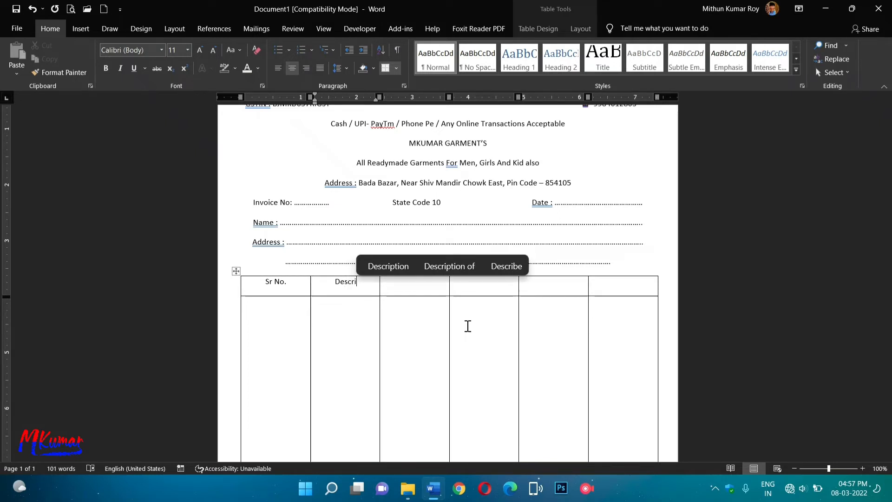
{"action": "type", "text": "ption "}
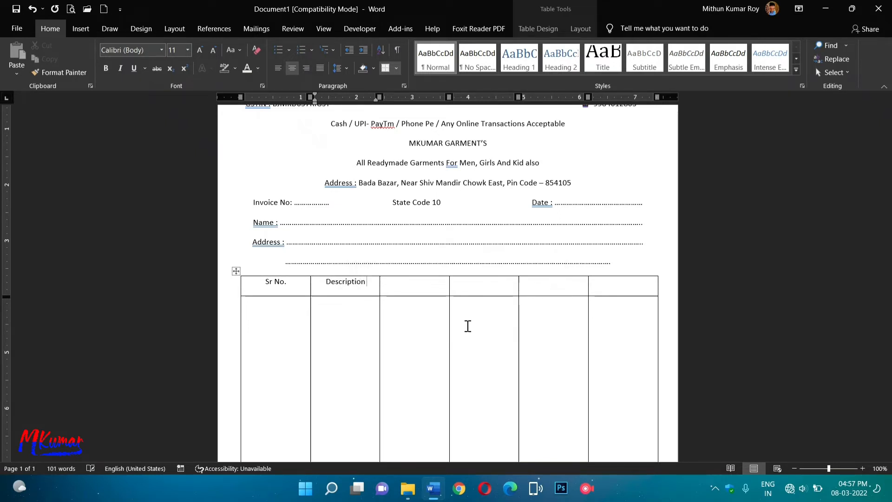
{"action": "type", "text": "of Good"}
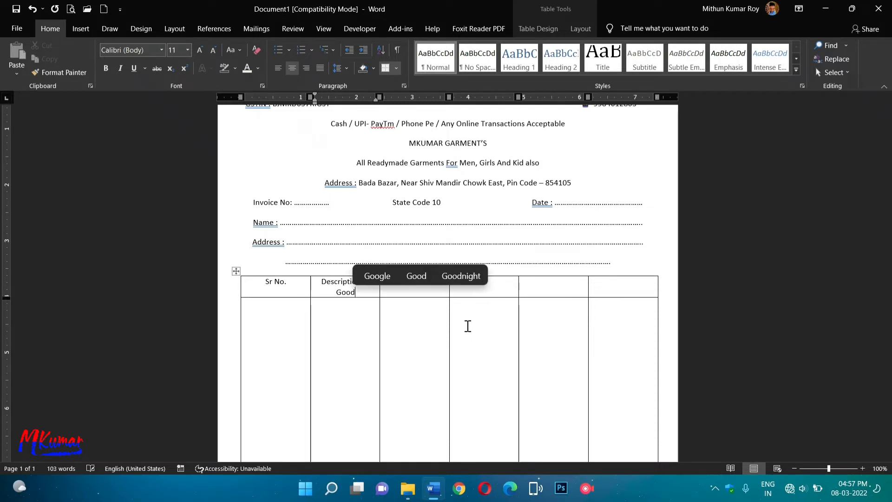
{"action": "type", "text": "s"}
{"action": "key", "text": "Tab"}
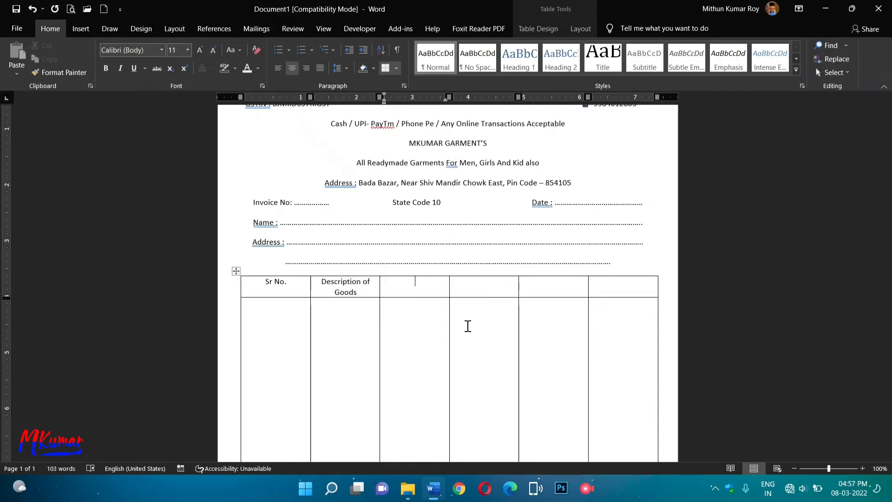
{"action": "type", "text": "H"}
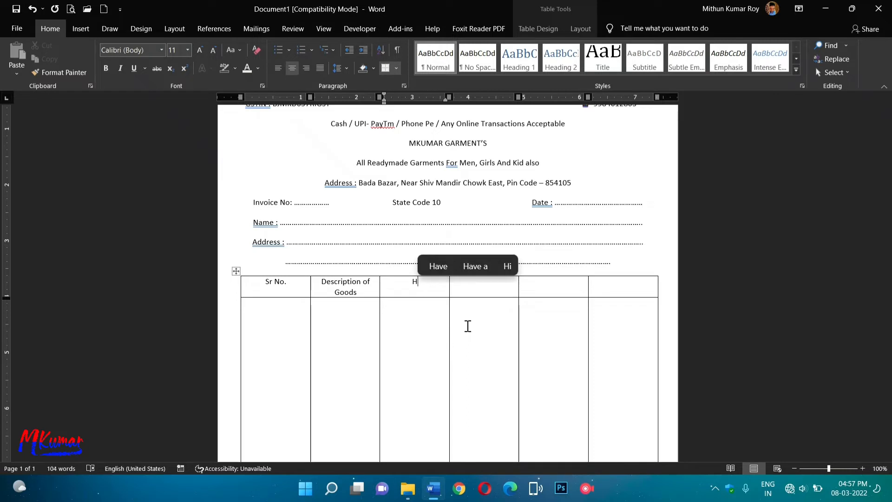
{"action": "type", "text": "SN"}
{"action": "key", "text": "Tab"}
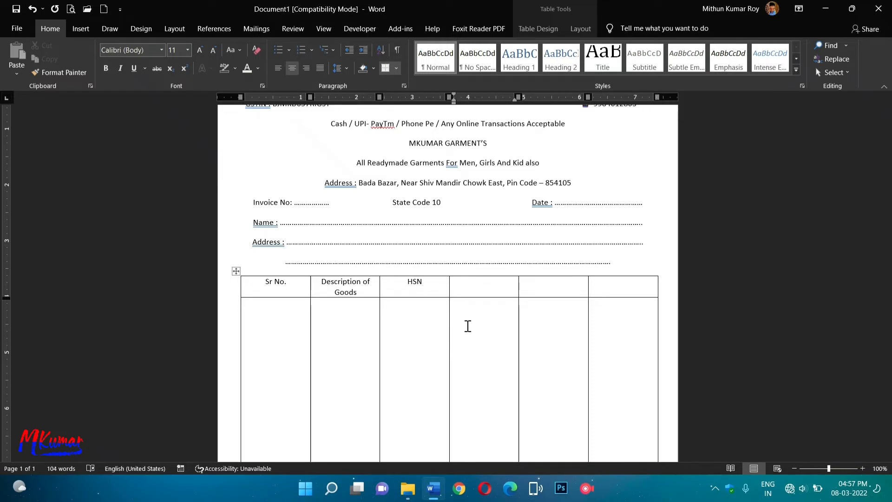
Fill the remaining header cells with Qnty., Rate. and Amount.
{"action": "type", "text": "Q"}
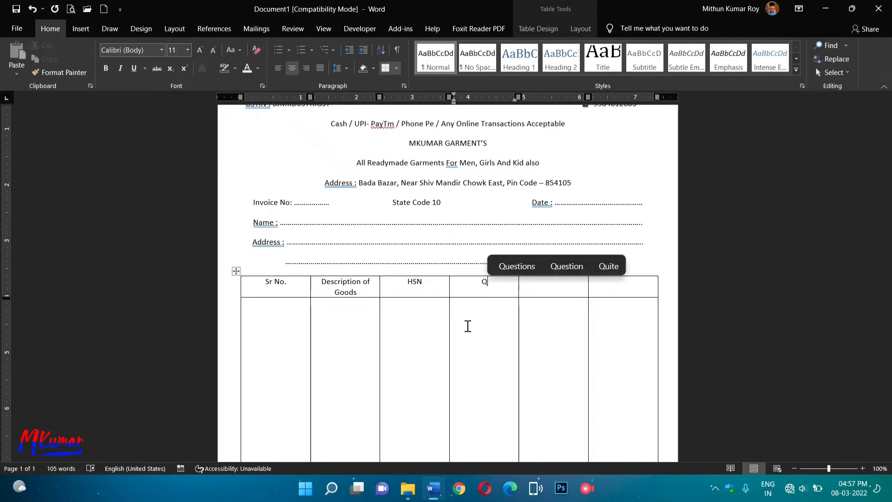
{"action": "type", "text": "n"}
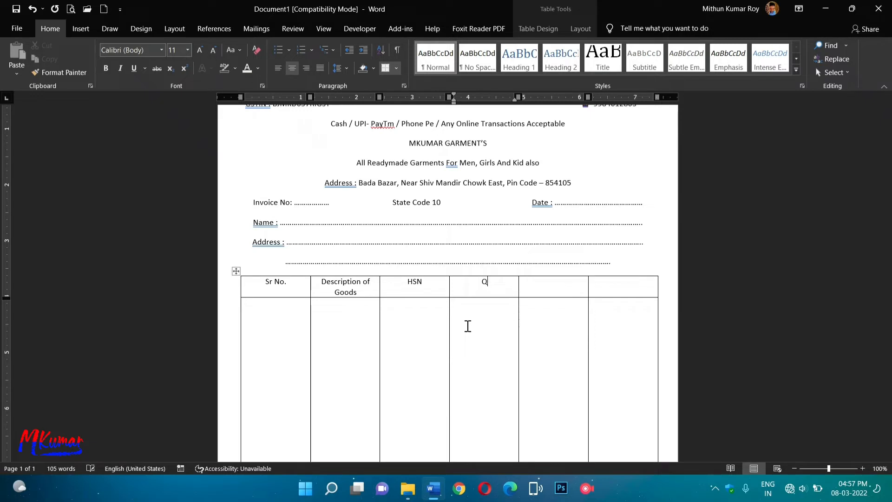
{"action": "type", "text": "ty,"}
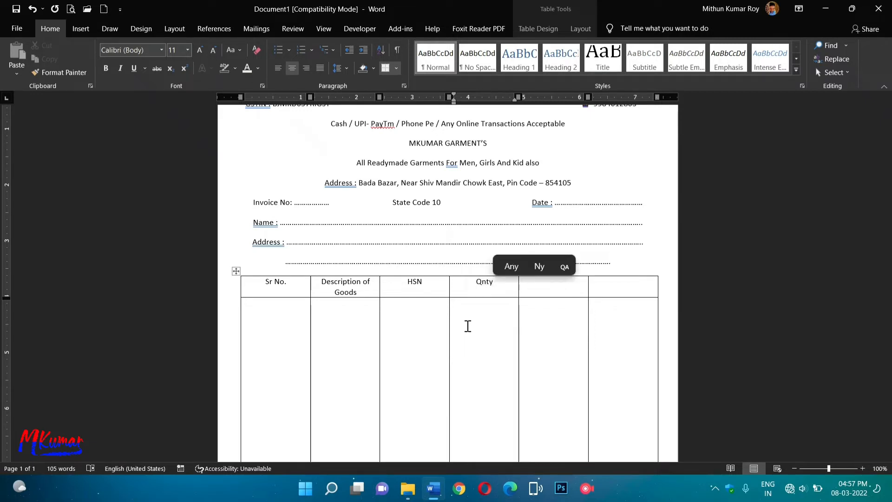
{"action": "key", "text": "Tab"}
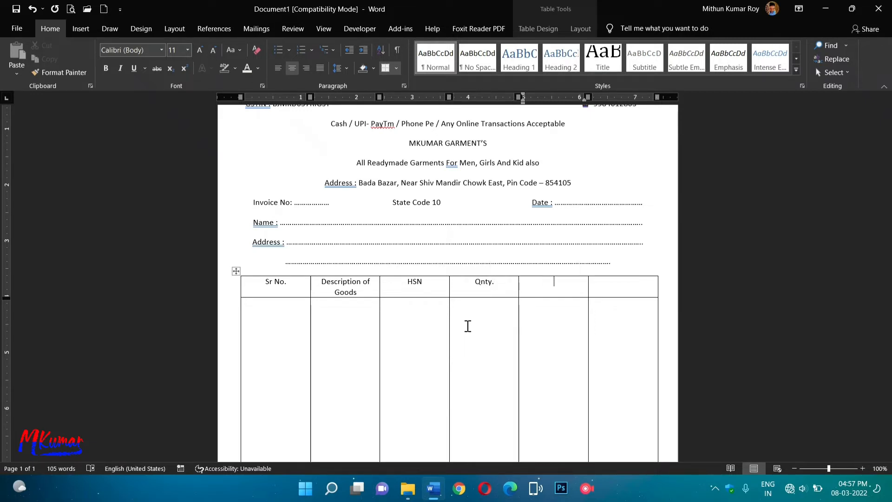
{"action": "type", "text": "Rate."}
{"action": "key", "text": "Tab"}
{"action": "type", "text": "Amount"}
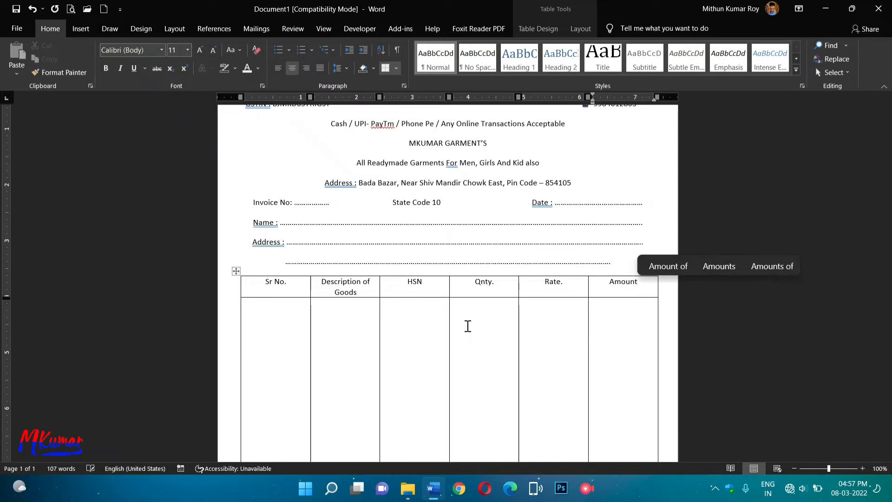
{"action": "key", "text": "Tab"}
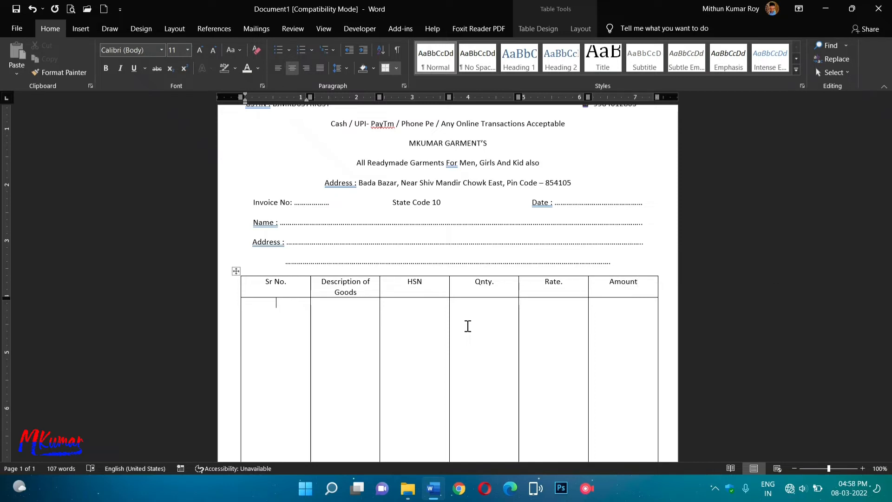
{"action": "scroll", "coordinate": [468, 326], "scroll_direction": "down", "scroll_amount": 5}
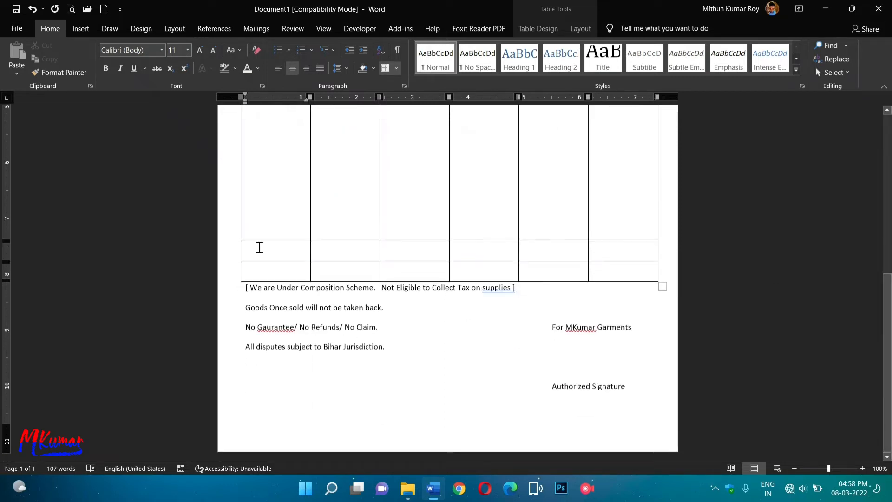
Merge the first four cells of the table's last two rows into one cell.
{"action": "left_click_drag", "start_coordinate": [259, 247], "coordinate": [484, 276]}
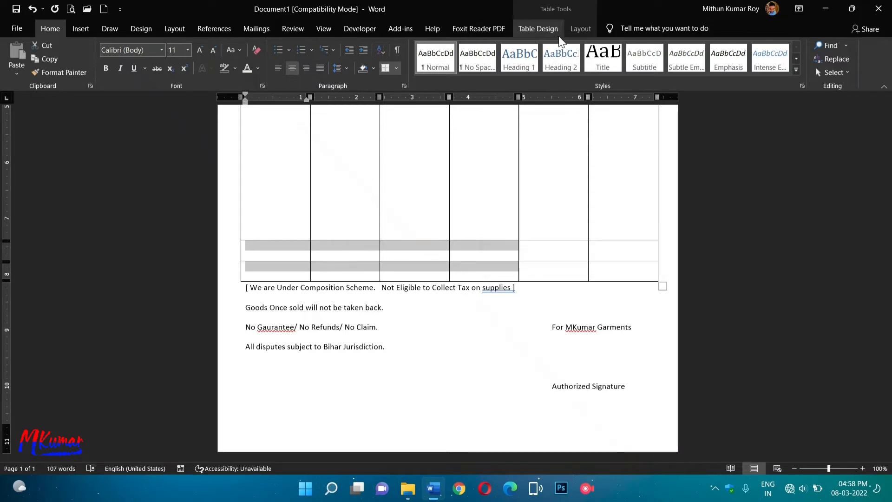
{"action": "left_click", "coordinate": [581, 28]}
{"action": "left_click", "coordinate": [305, 58]}
Type 'Amount in Words:' followed by a dotted line in the merged cell.
{"action": "left_click", "coordinate": [260, 250]}
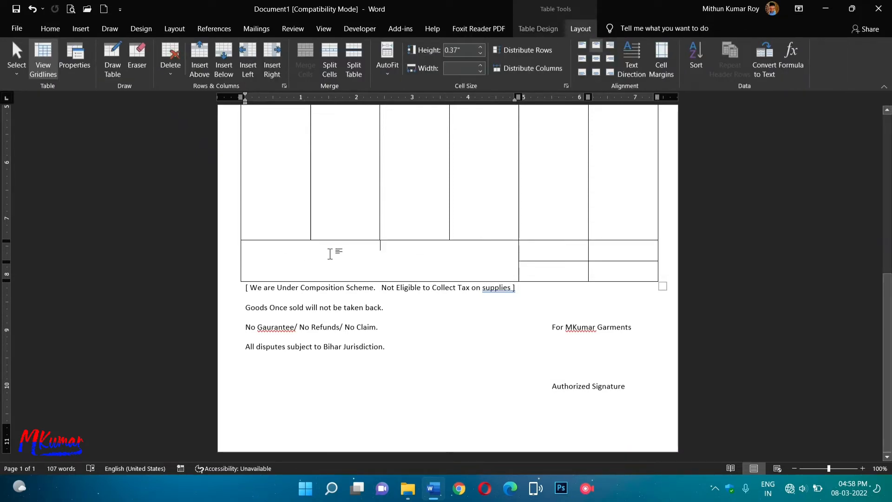
{"action": "type", "text": "Amount"}
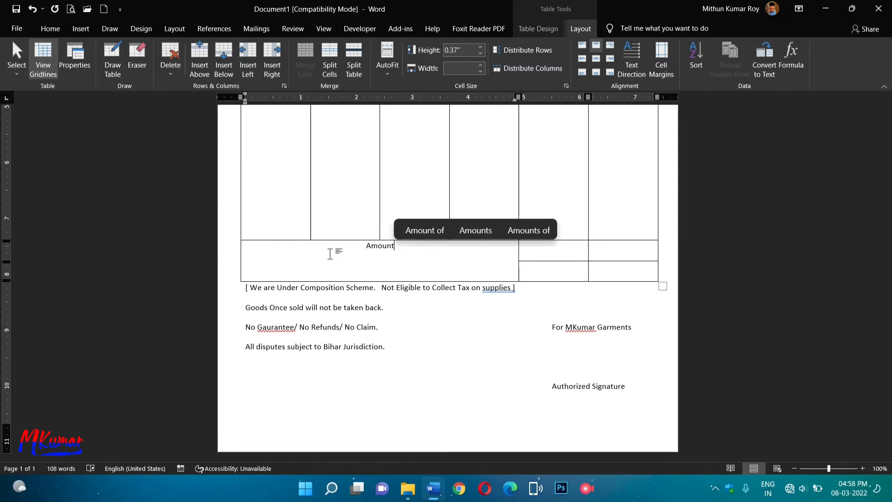
{"action": "type", "text": "s In"}
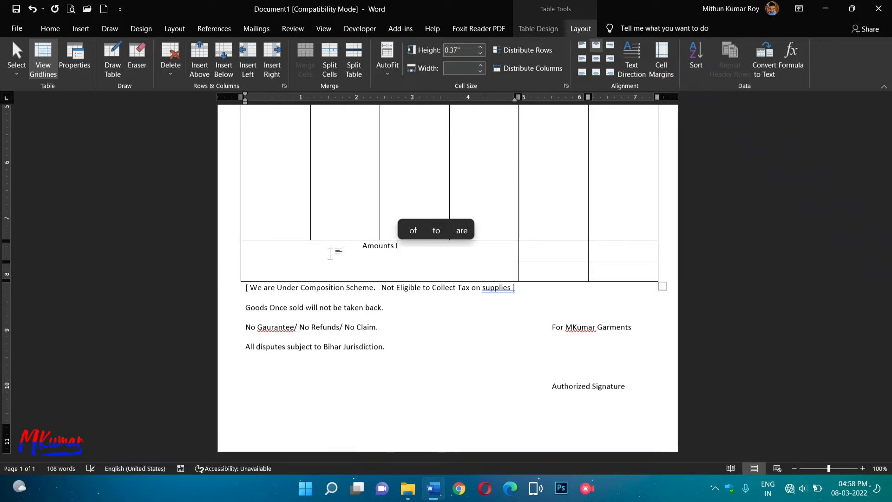
{"action": "key", "text": "BackSpace"}
{"action": "key", "text": "BackSpace"}
{"action": "key", "text": "BackSpace"}
{"action": "type", "text": "in Wor"}
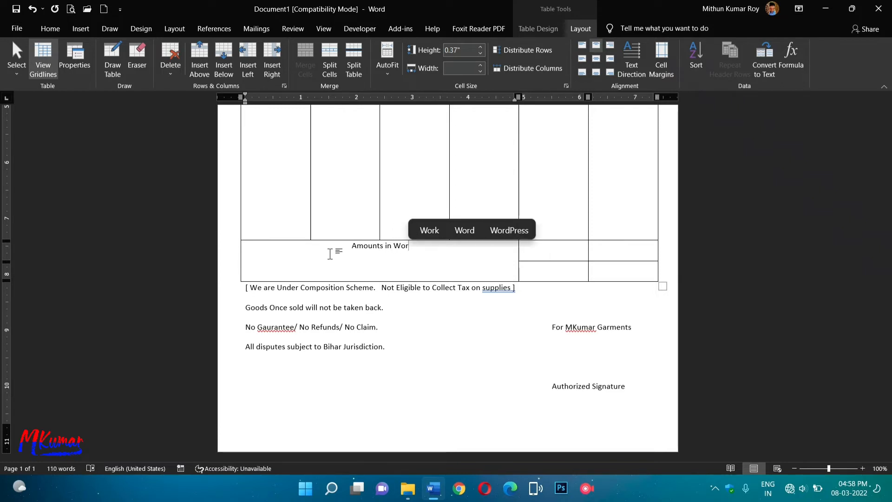
{"action": "type", "text": "ds"}
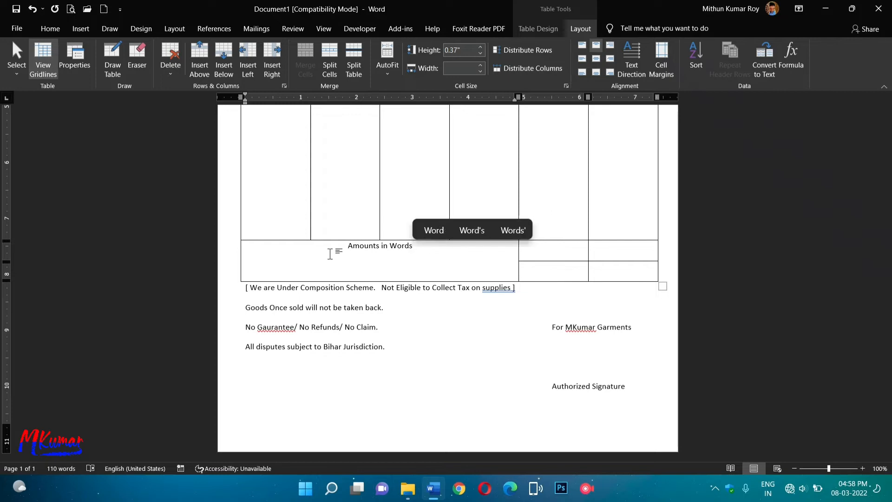
{"action": "left_click", "coordinate": [379, 246]}
{"action": "key", "text": "BackSpace"}
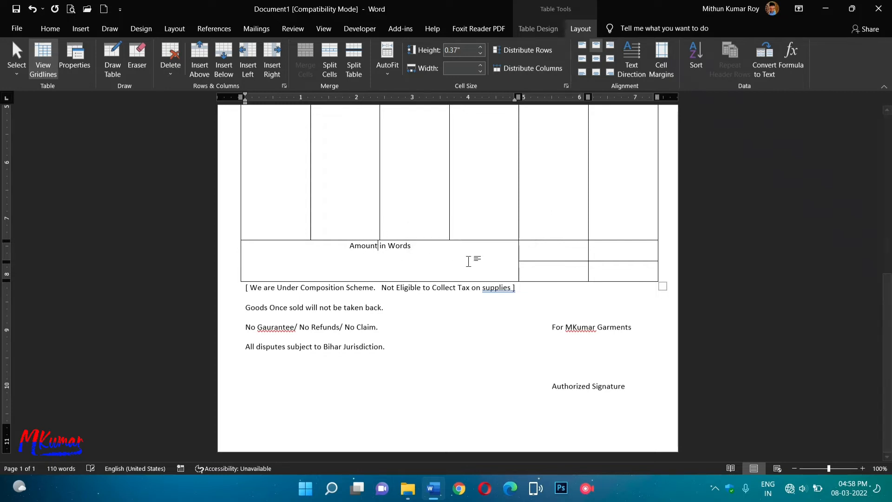
{"action": "left_click", "coordinate": [433, 249]}
{"action": "type", "text": ": "}
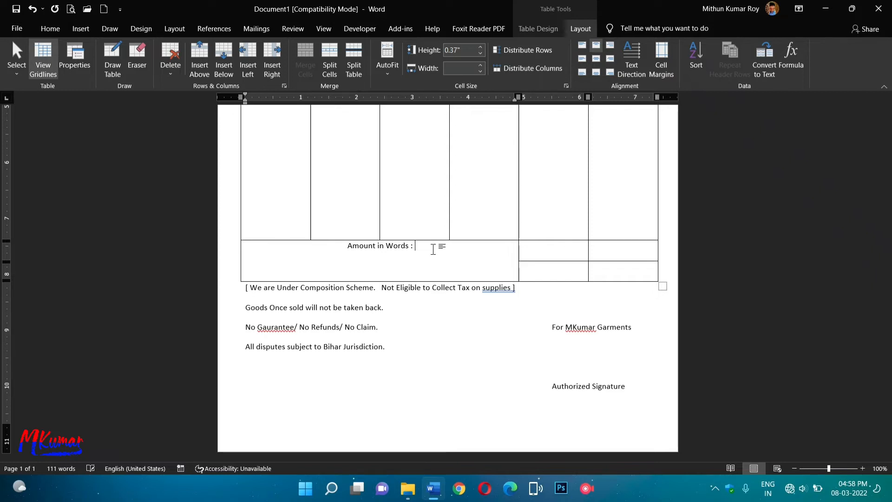
{"action": "type", "text": "..............................................................................................................................................."}
Left-align the Amount in Words: label and move the dotted line onto its own line.
{"action": "left_click", "coordinate": [553, 254]}
{"action": "left_click", "coordinate": [427, 249]}
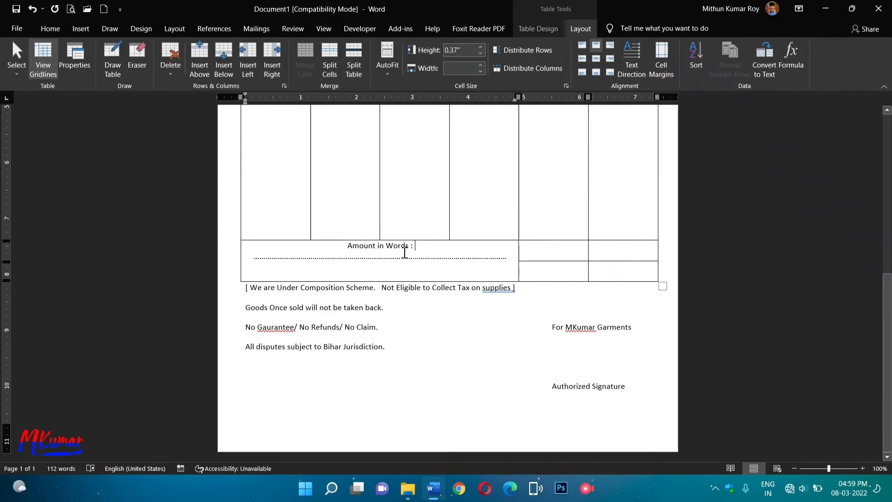
{"action": "left_click", "coordinate": [50, 29]}
{"action": "left_click", "coordinate": [278, 68]}
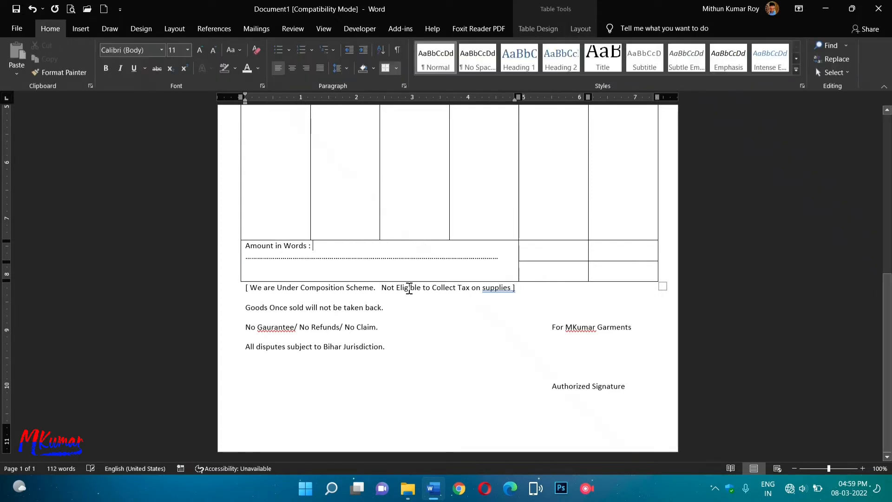
{"action": "type", "text": "..............."}
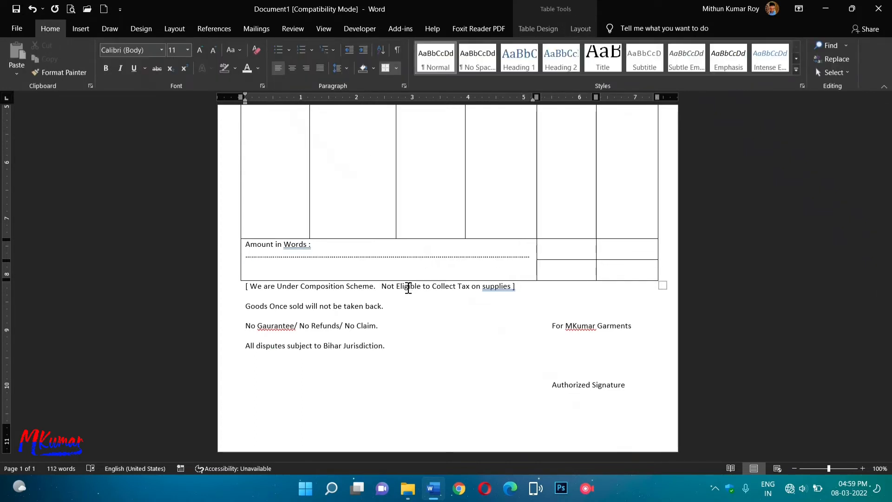
{"action": "key", "text": "BackSpace"}
{"action": "key", "text": "BackSpace"}
{"action": "key", "text": "BackSpace"}
{"action": "key", "text": "BackSpace"}
{"action": "key", "text": "BackSpace"}
{"action": "key", "text": "BackSpace"}
{"action": "key", "text": "BackSpace"}
{"action": "key", "text": "BackSpace"}
{"action": "key", "text": "BackSpace"}
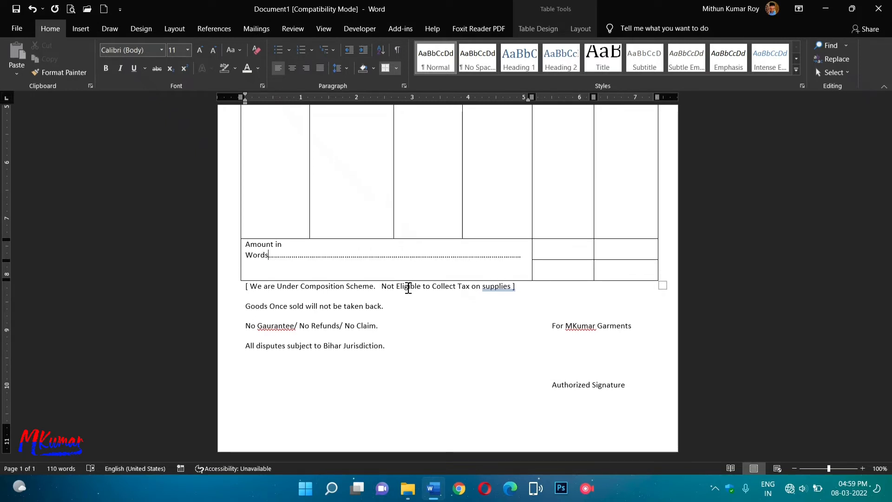
{"action": "type", "text": ":"}
{"action": "key", "text": "Return"}
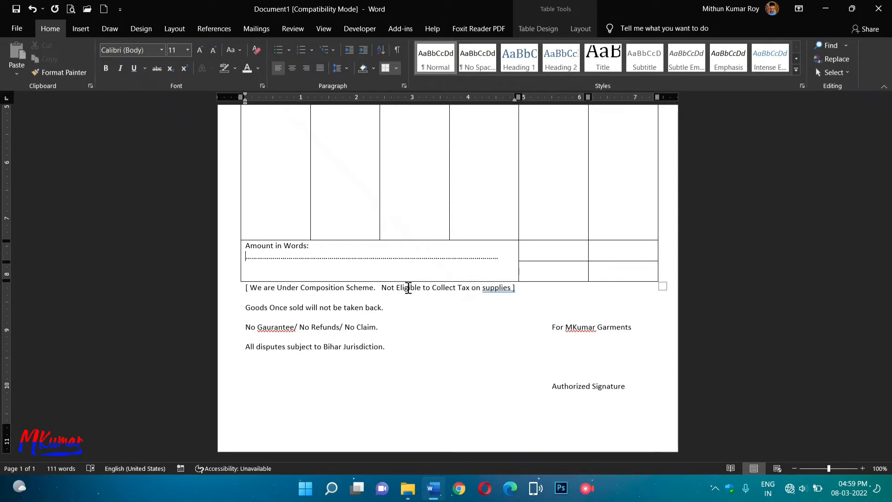
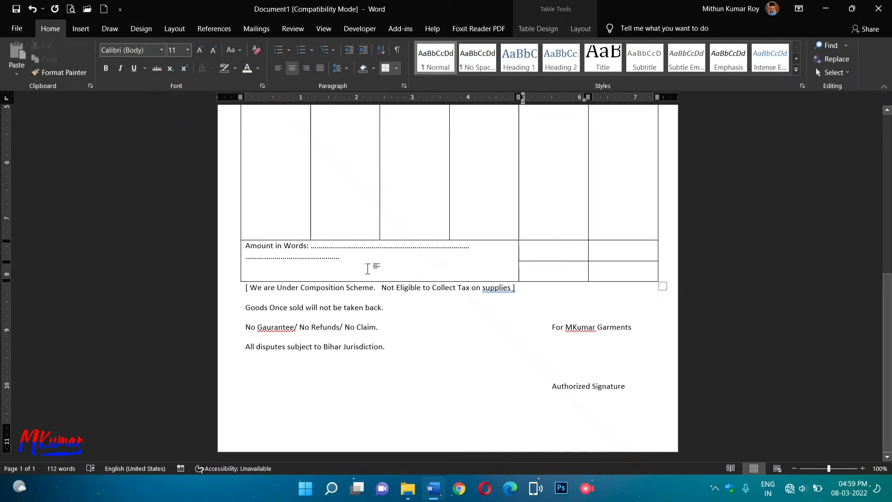
Add dots to the end of the second Amount in Words line so it fills the cell.
{"action": "left_click", "coordinate": [340, 258]}
{"action": "type", "text": "........................................................................................"}
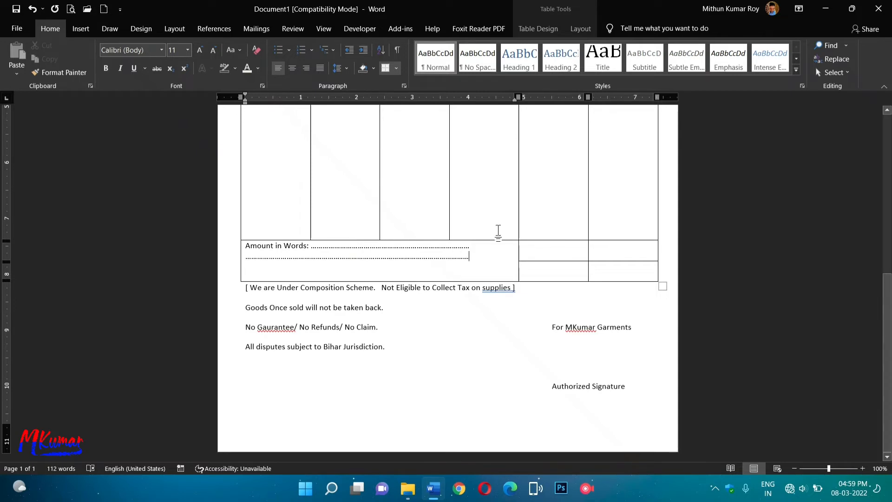
{"action": "left_click", "coordinate": [558, 253]}
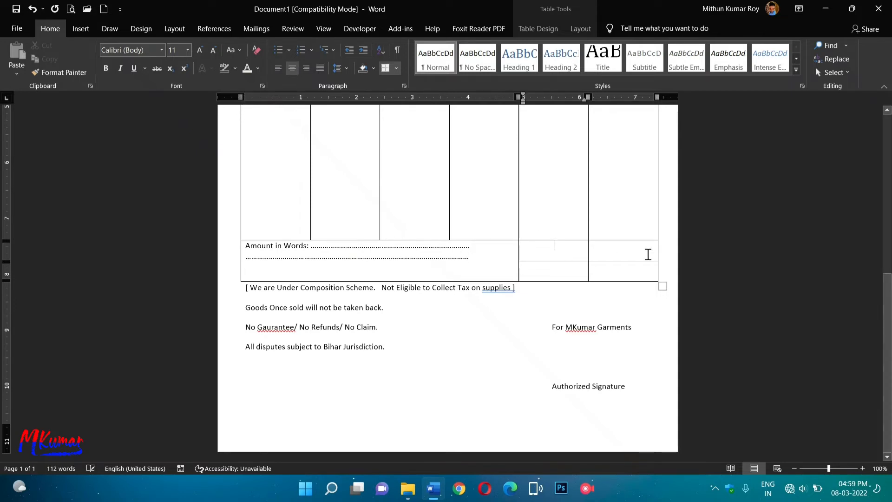
Merge the upper right-hand table cells above the totals row into one cell.
{"action": "left_click_drag", "start_coordinate": [530, 245], "coordinate": [625, 251]}
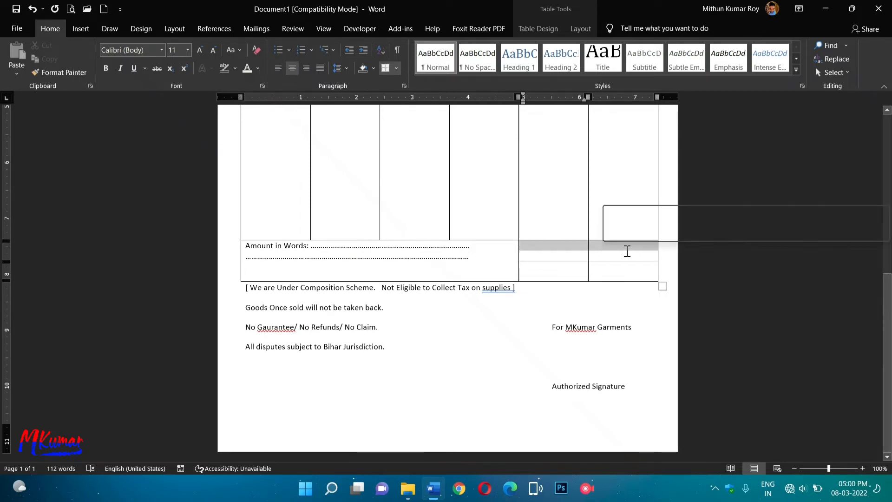
{"action": "left_click", "coordinate": [581, 28]}
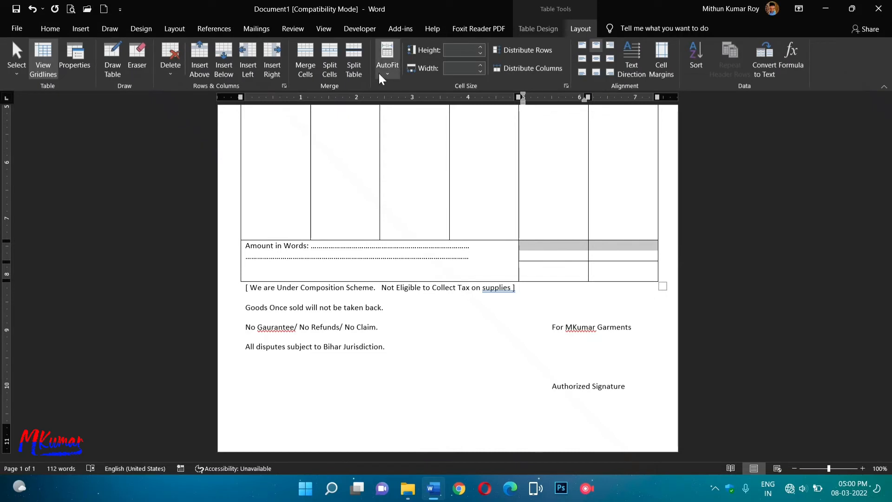
{"action": "left_click", "coordinate": [306, 65]}
Type 'Incuding GST/TAX Total' in the bottom-left cell of the right columns.
{"action": "left_click", "coordinate": [712, 270]}
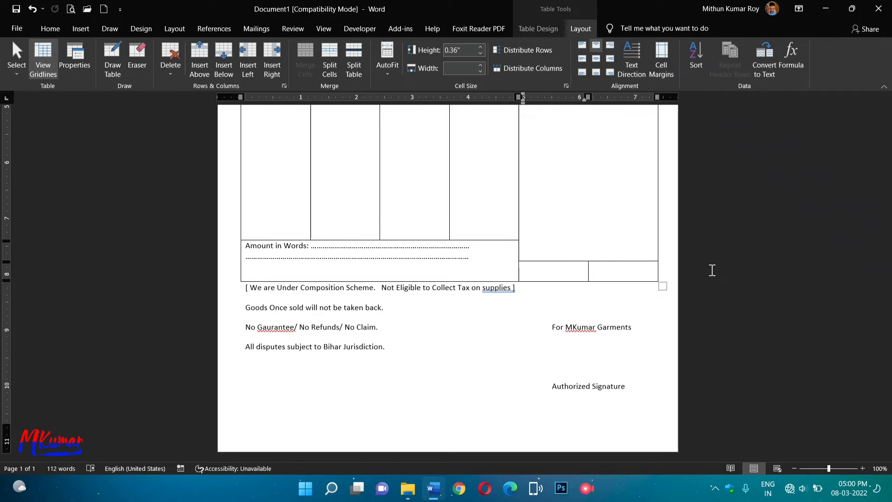
{"action": "type", "text": "In"}
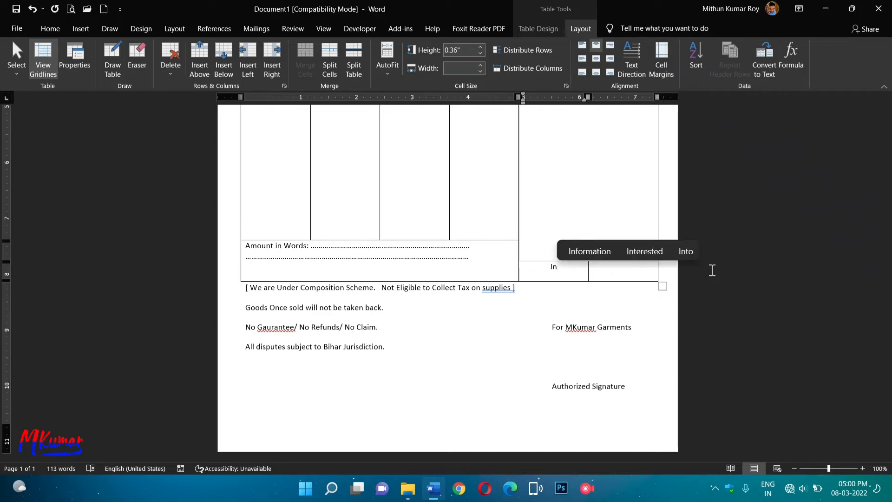
{"action": "type", "text": "c"}
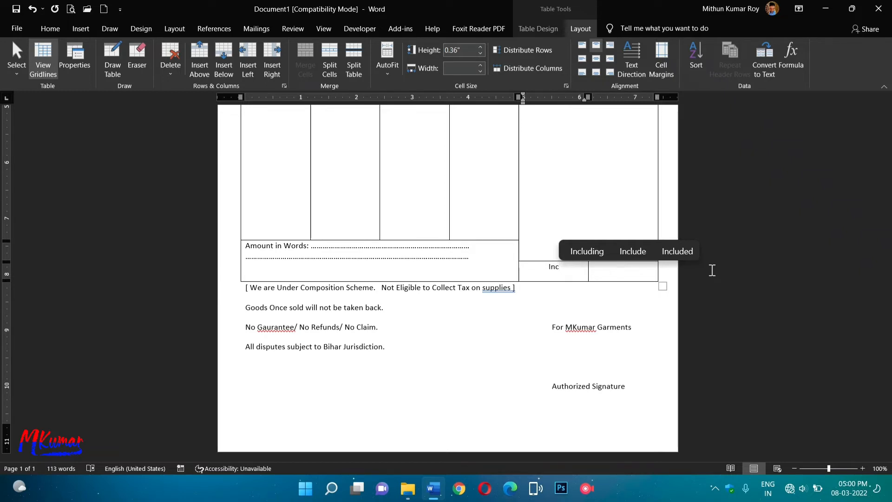
{"action": "type", "text": "udin"}
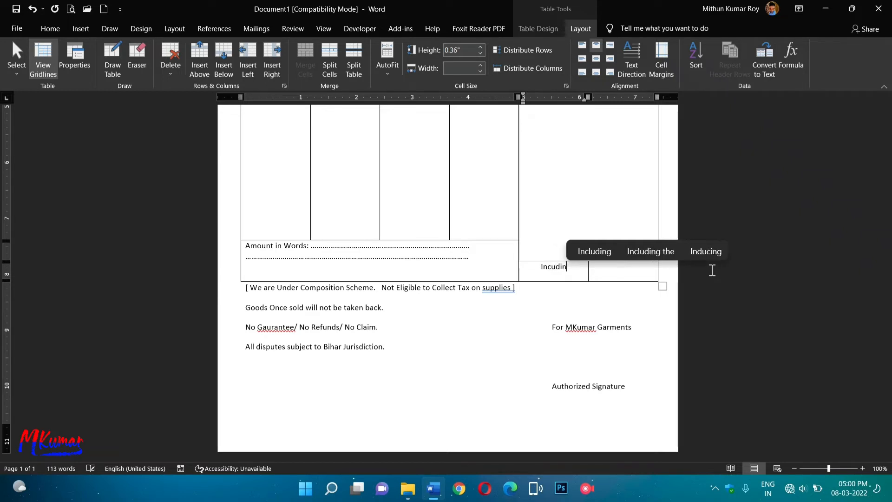
{"action": "type", "text": "g "}
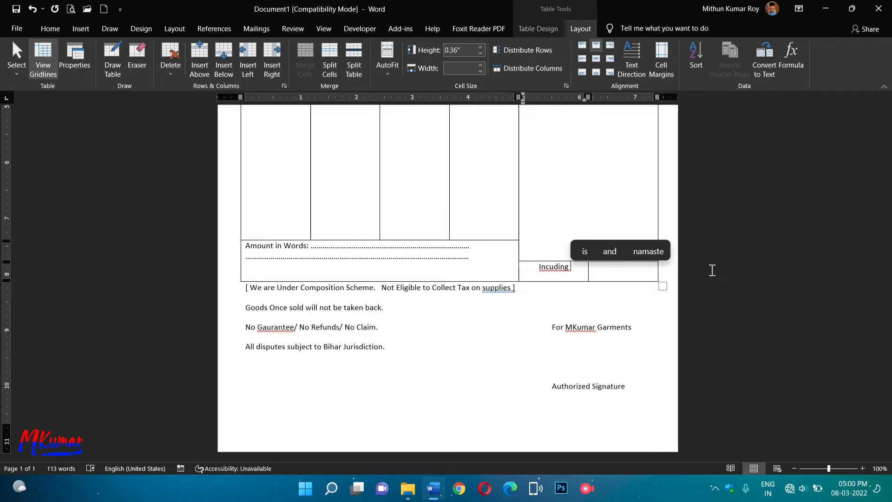
{"action": "type", "text": "GS"}
{"action": "key", "text": "BackSpace"}
{"action": "type", "text": "G"}
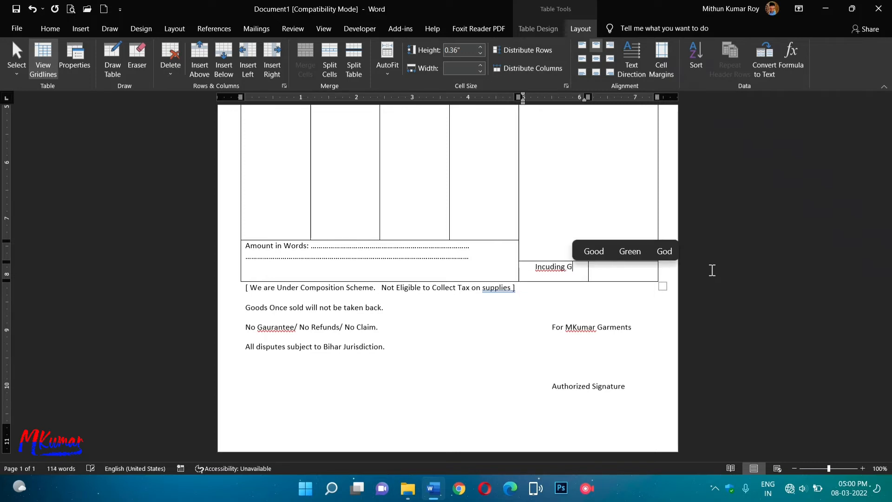
{"action": "type", "text": "ST/TAX"}
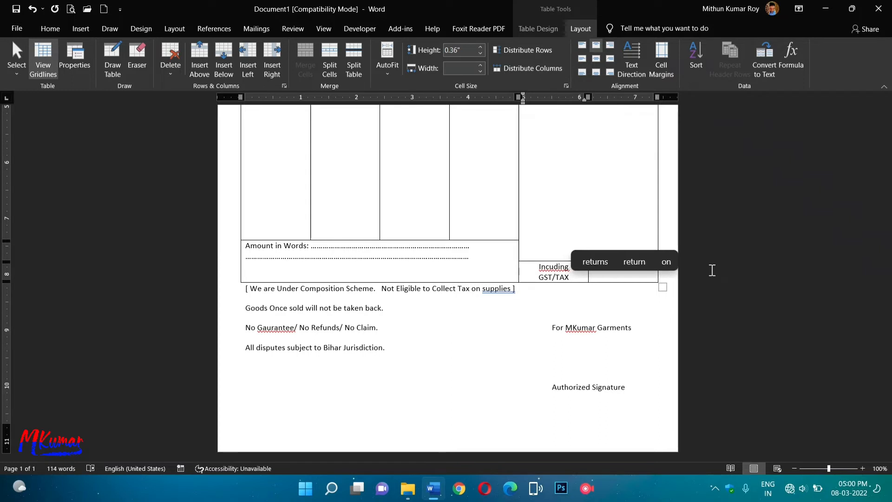
{"action": "type", "text": " To"}
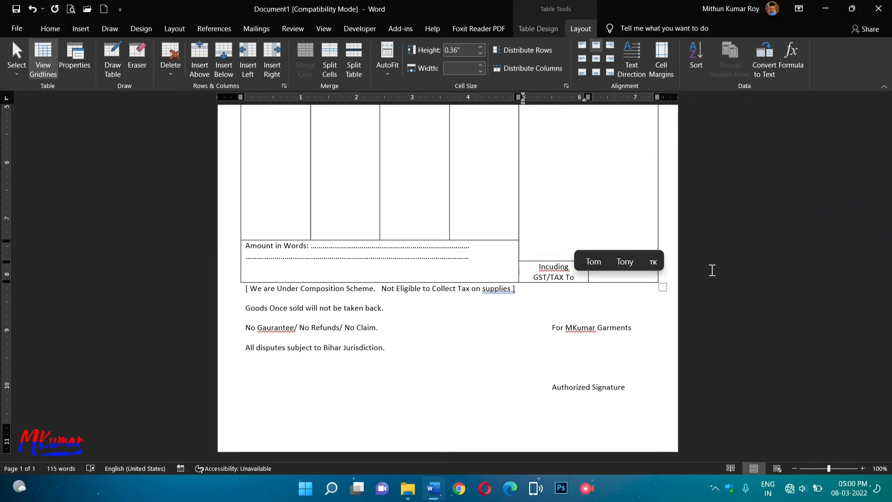
{"action": "type", "text": "tal"}
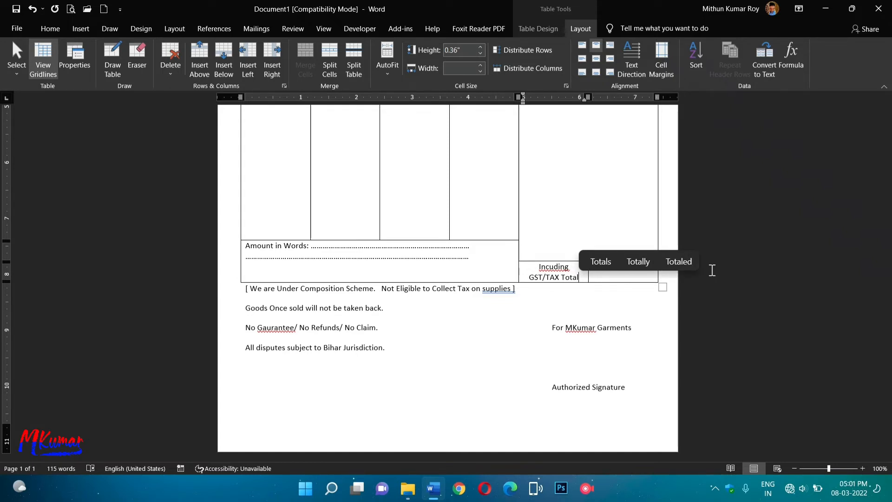
{"action": "left_click", "coordinate": [639, 307]}
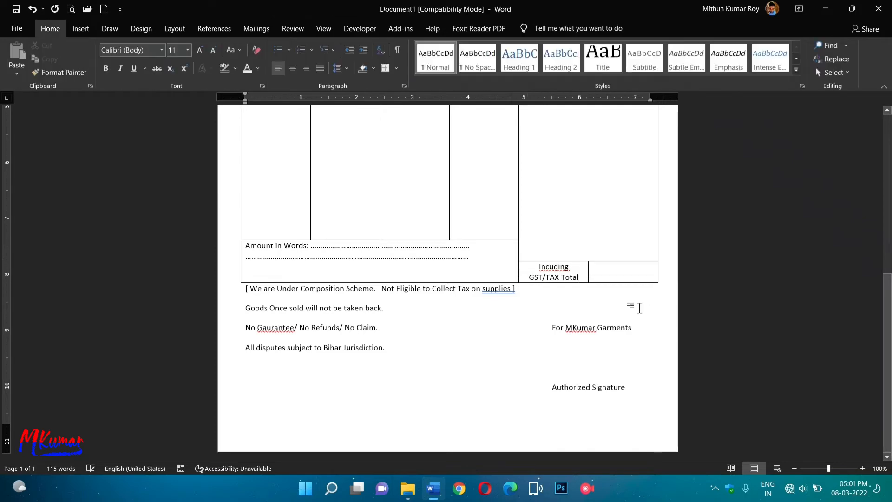
{"action": "left_click", "coordinate": [582, 278]}
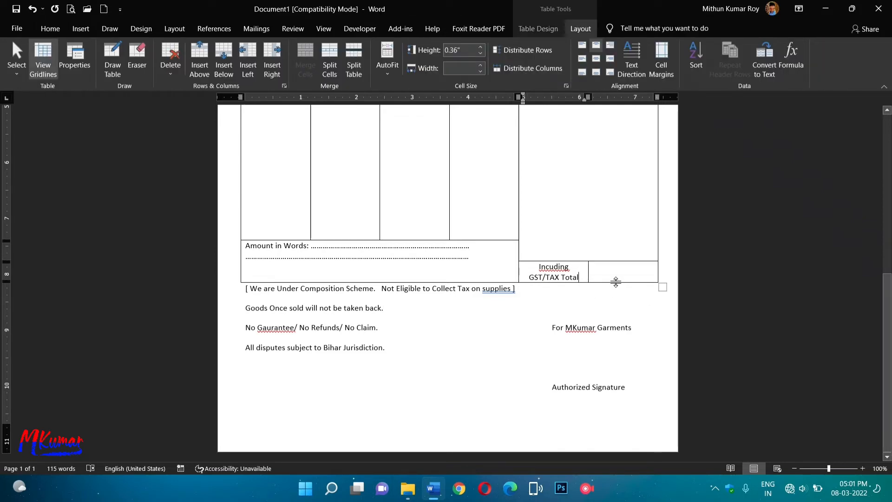
{"action": "scroll", "coordinate": [496, 442], "scroll_direction": "up", "scroll_amount": 10}
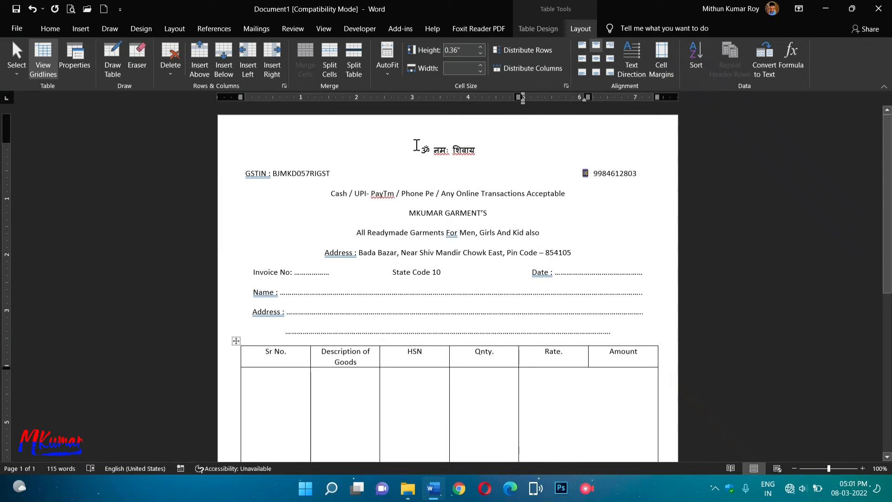
Set the ॐ नमः शिवाय heading in the Laila font.
{"action": "left_click_drag", "start_coordinate": [420, 146], "coordinate": [433, 147]}
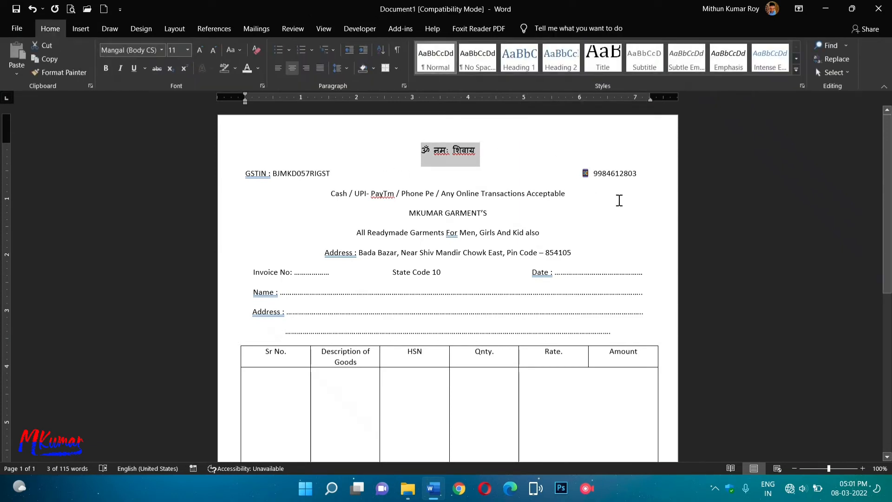
{"action": "left_click", "coordinate": [161, 50]}
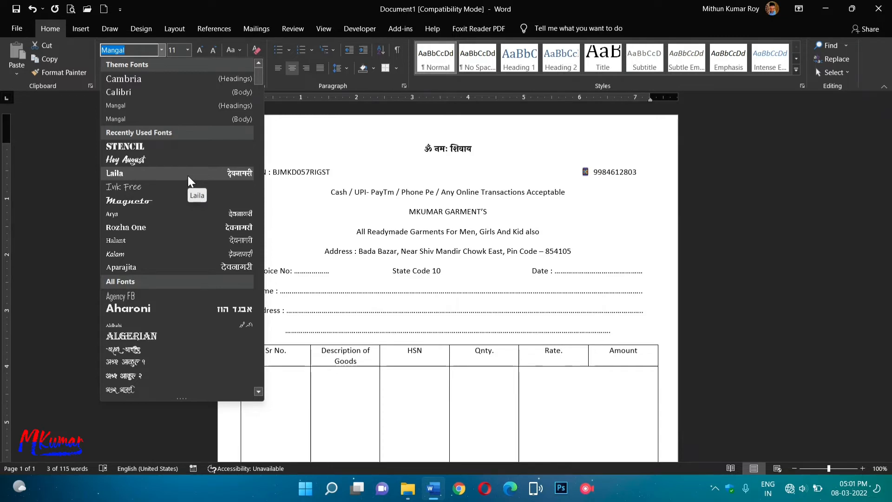
{"action": "left_click", "coordinate": [188, 176]}
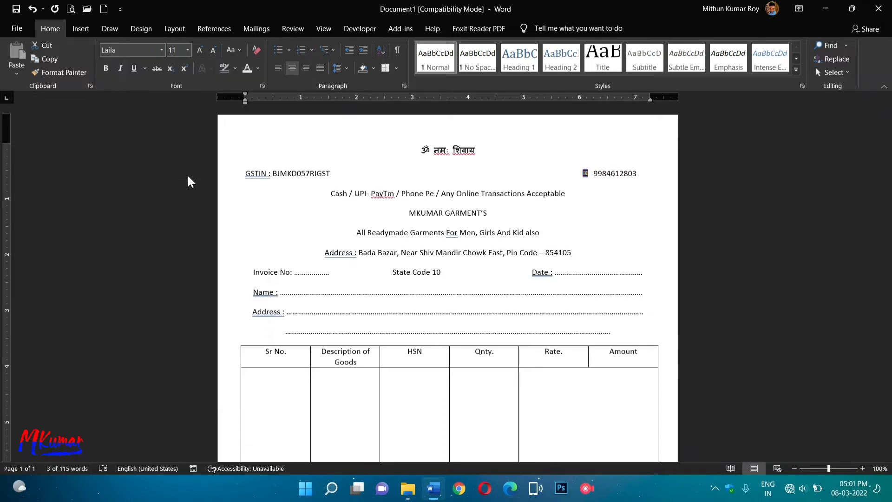
Make the GSTIN line bold Arial.
{"action": "left_click", "coordinate": [297, 172]}
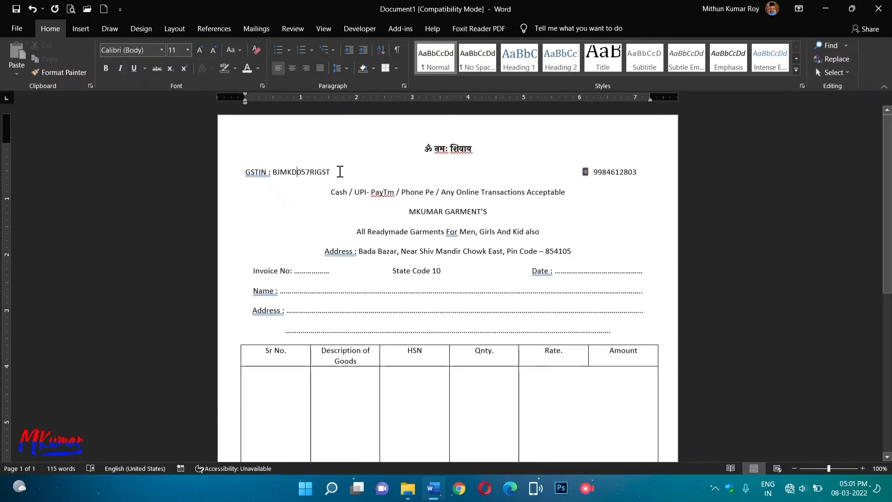
{"action": "left_click_drag", "start_coordinate": [339, 171], "coordinate": [238, 175]}
{"action": "left_click", "coordinate": [161, 50]}
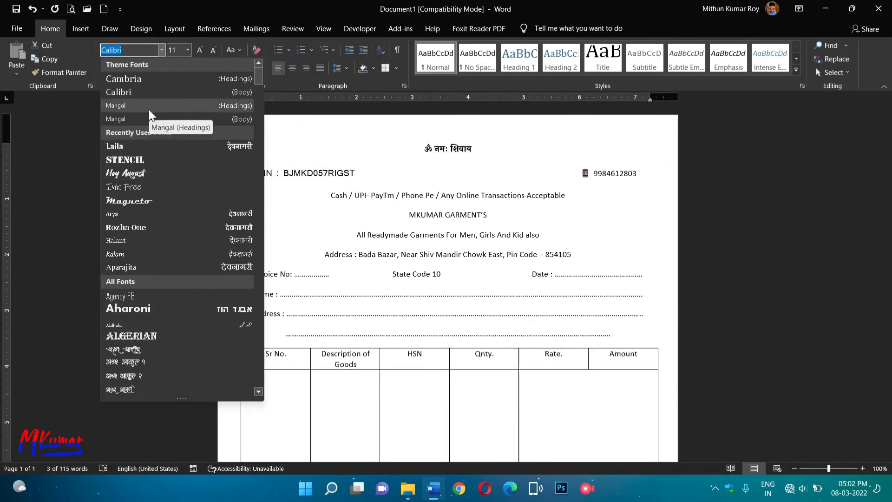
{"action": "scroll", "coordinate": [178, 359], "scroll_direction": "down", "scroll_amount": 15}
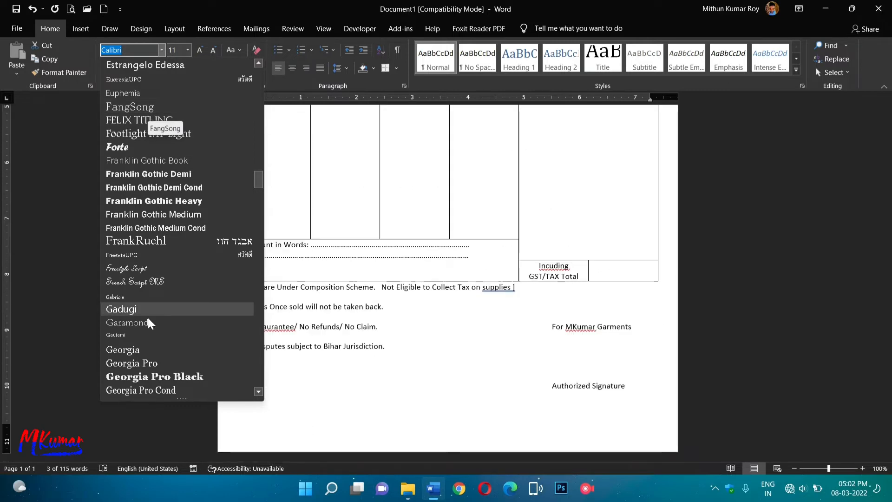
{"action": "scroll", "coordinate": [199, 180], "scroll_direction": "up", "scroll_amount": 15}
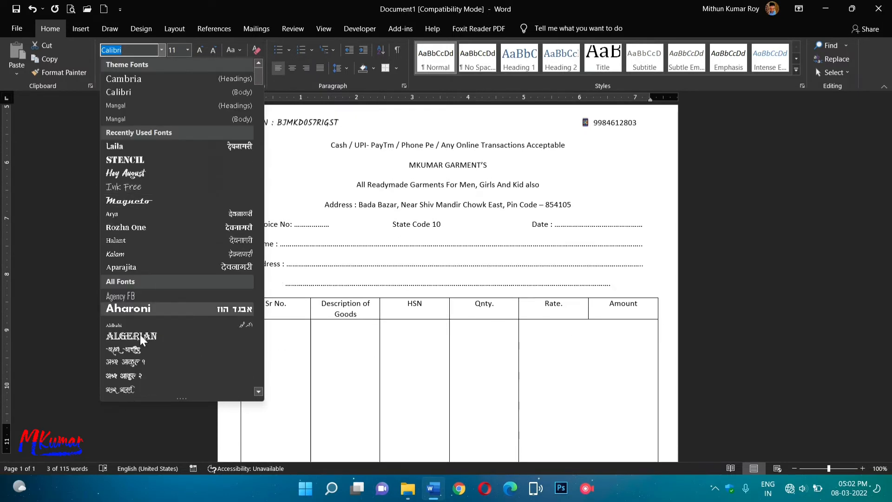
{"action": "scroll", "coordinate": [267, 115], "scroll_direction": "down", "scroll_amount": 10}
{"action": "left_click_drag", "start_coordinate": [259, 77], "coordinate": [263, 94]}
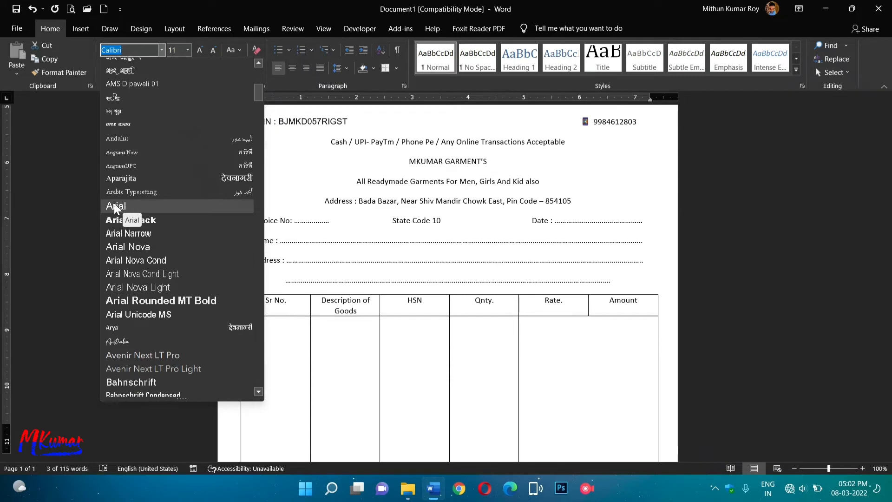
{"action": "left_click", "coordinate": [113, 206]}
{"action": "left_click", "coordinate": [106, 68]}
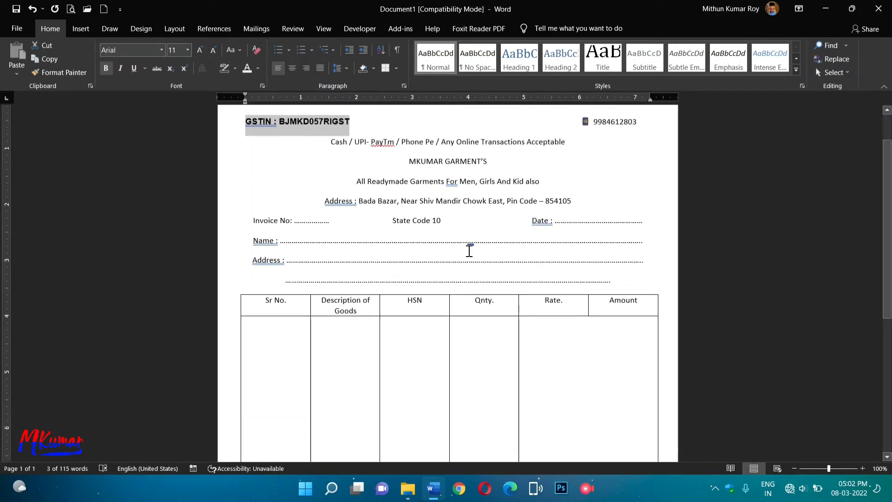
Make the shop's phone number bold.
{"action": "left_click_drag", "start_coordinate": [580, 122], "coordinate": [644, 123]}
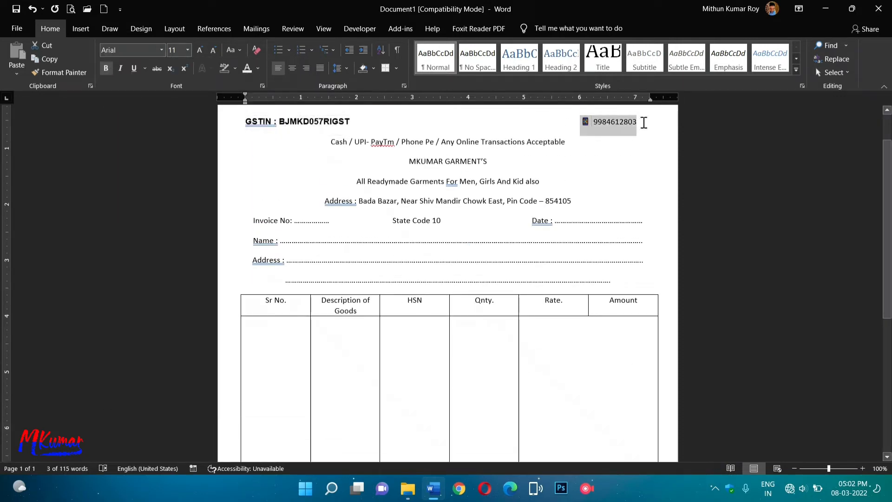
{"action": "left_click", "coordinate": [105, 68]}
{"action": "scroll", "coordinate": [498, 263], "scroll_direction": "up", "scroll_amount": 2}
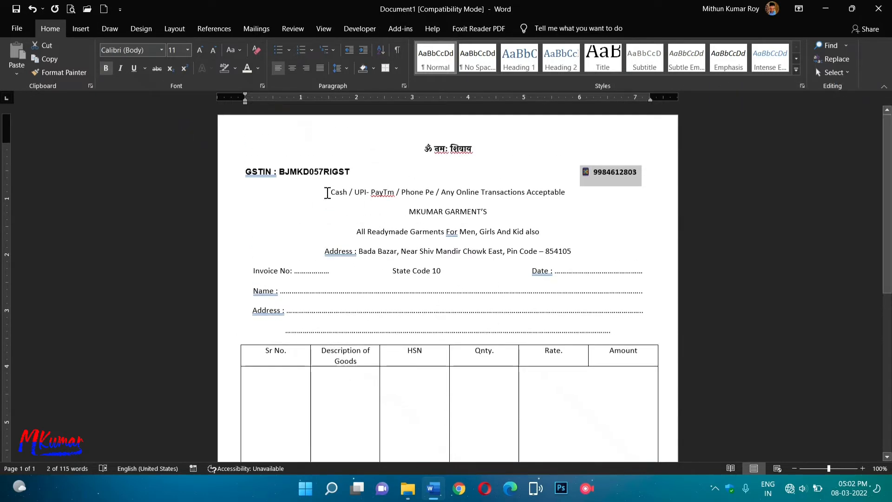
Bold the payment-methods line and give the header lines single spacing with no space after.
{"action": "left_click_drag", "start_coordinate": [329, 192], "coordinate": [567, 192]}
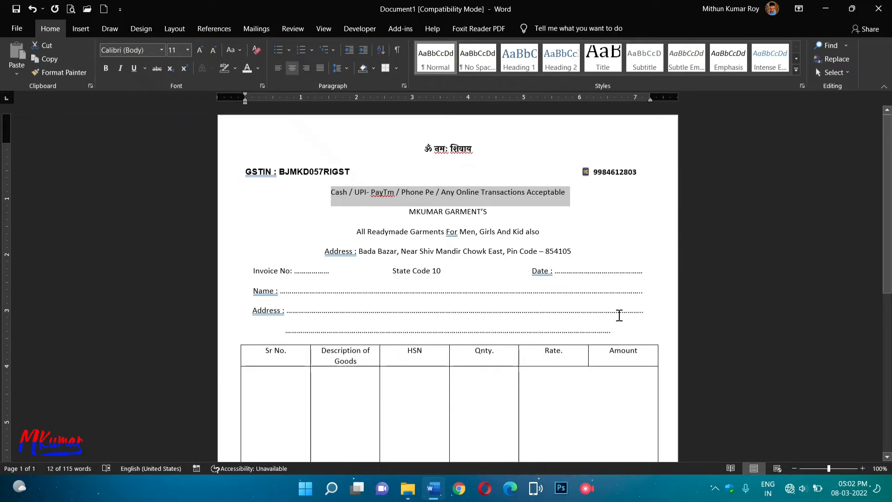
{"action": "left_click", "coordinate": [106, 69]}
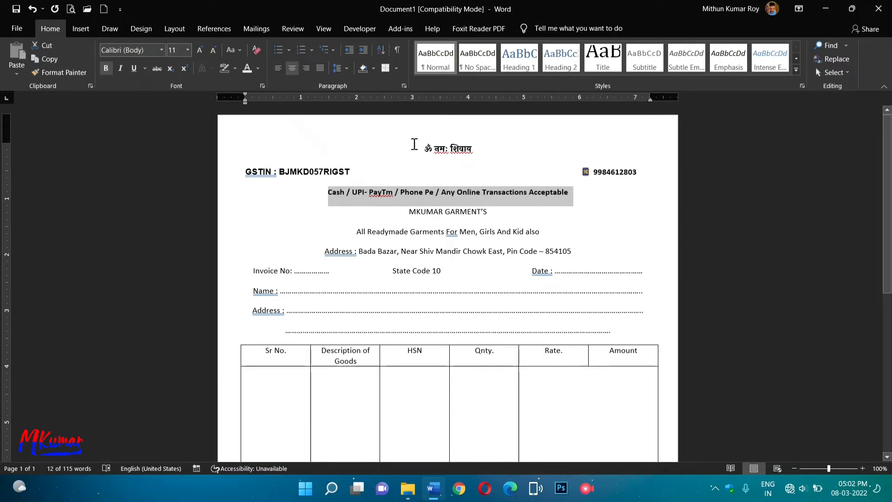
{"action": "left_click_drag", "start_coordinate": [414, 144], "coordinate": [590, 254]}
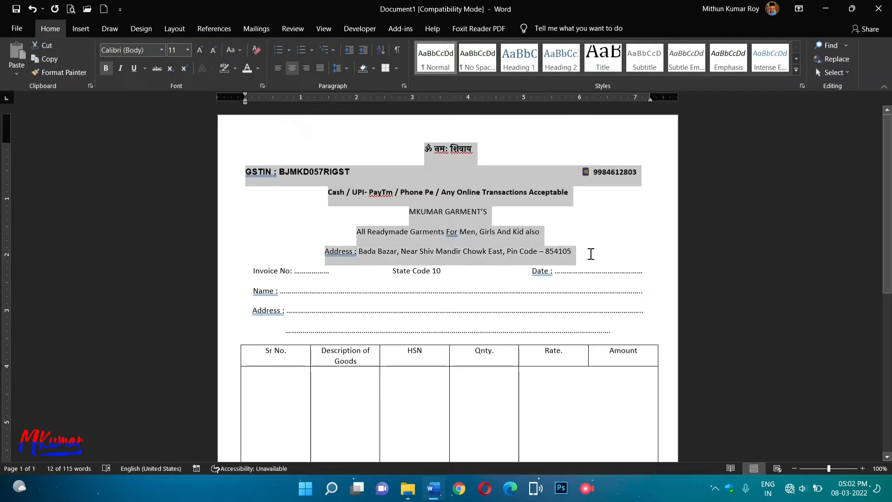
{"action": "left_click", "coordinate": [339, 69]}
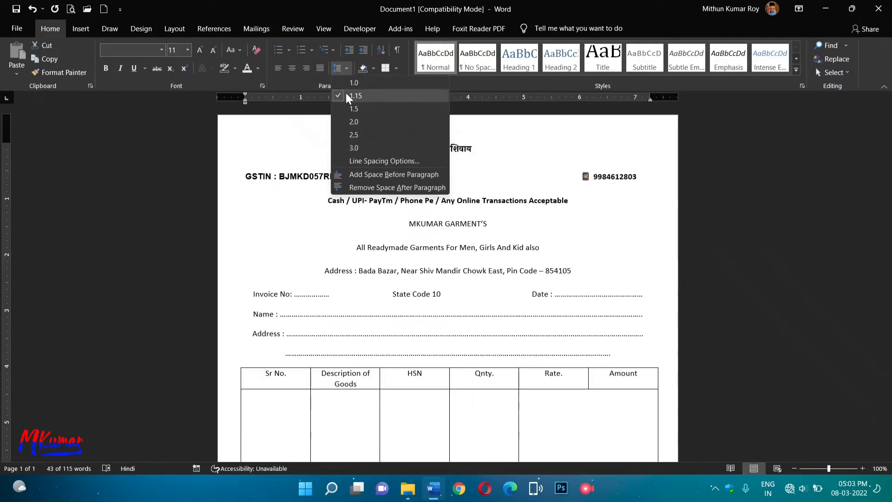
{"action": "left_click", "coordinate": [342, 84]}
{"action": "left_click", "coordinate": [344, 66]}
{"action": "left_click", "coordinate": [364, 187]}
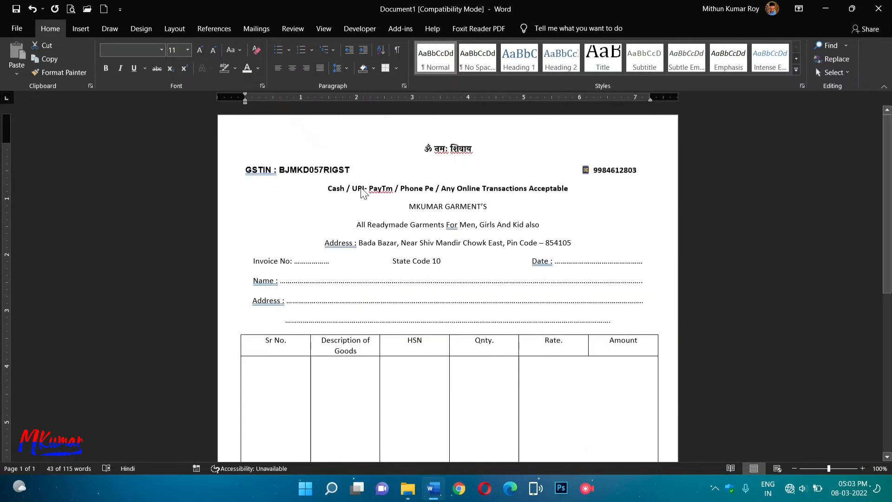
{"action": "left_click", "coordinate": [588, 183]}
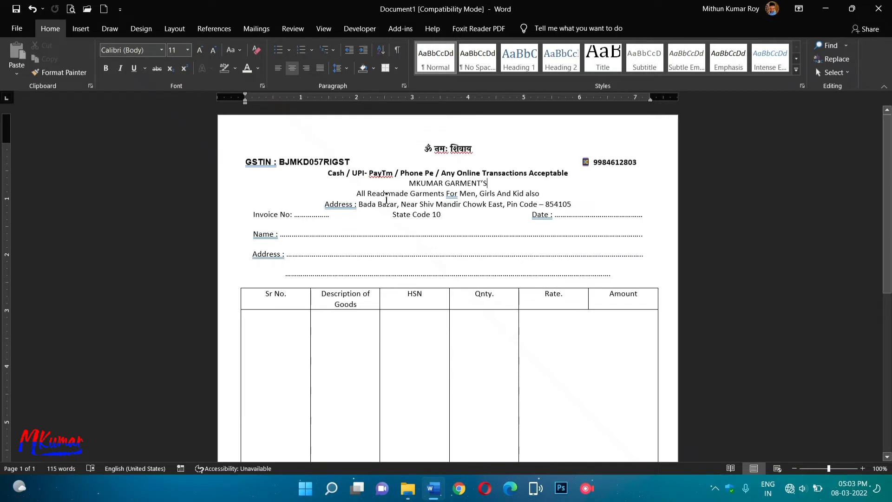
Highlight the Cash / UPI payment line in yellow.
{"action": "left_click_drag", "start_coordinate": [327, 173], "coordinate": [575, 173]}
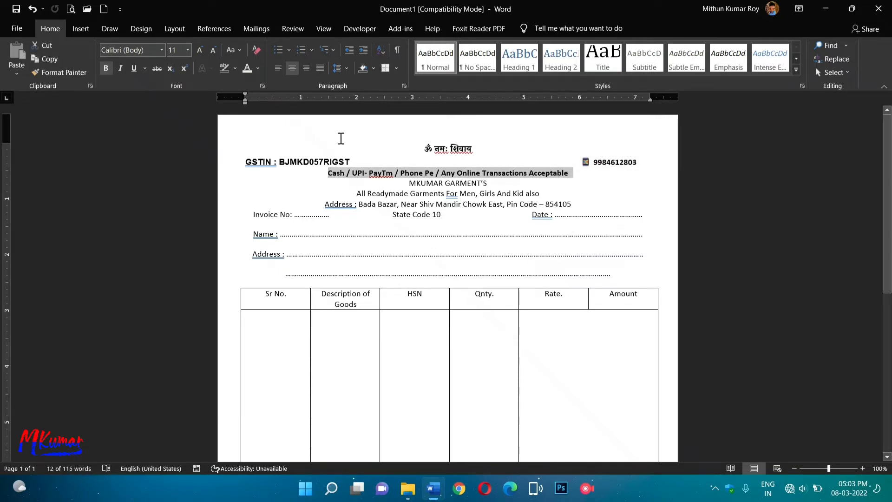
{"action": "left_click", "coordinate": [234, 68]}
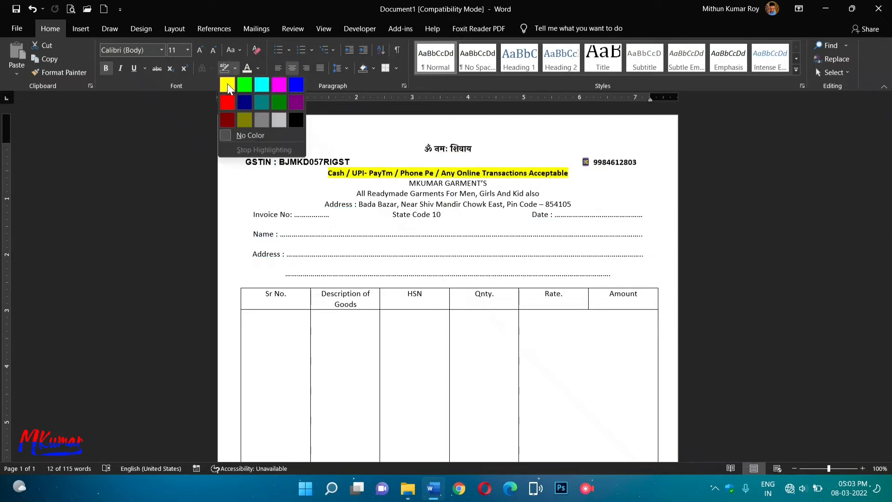
{"action": "left_click", "coordinate": [227, 85]}
{"action": "left_click", "coordinate": [643, 201]}
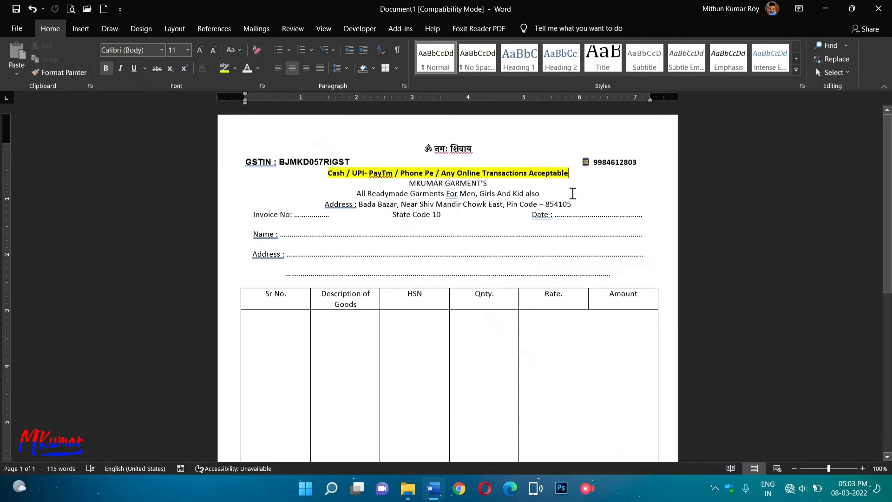
Format the MKUMAR GARMENT'S heading as 22 pt bold red Stencil.
{"action": "left_click_drag", "start_coordinate": [408, 183], "coordinate": [492, 184]}
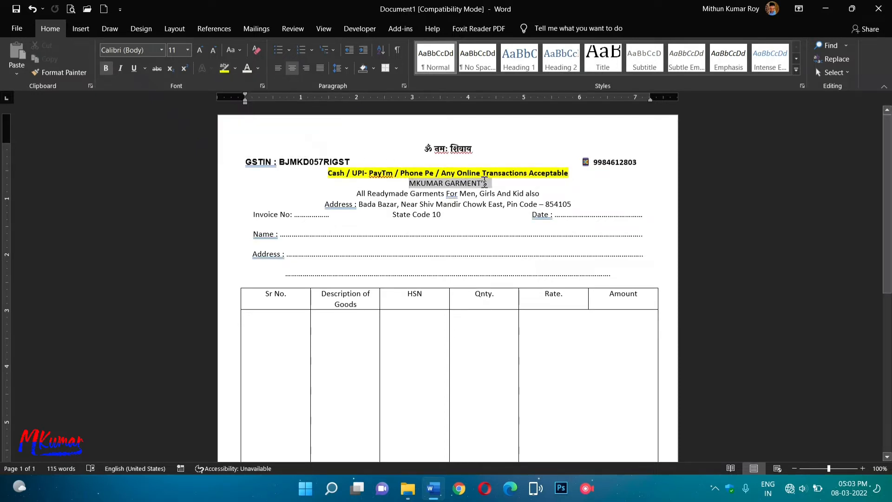
{"action": "left_click", "coordinate": [188, 50]}
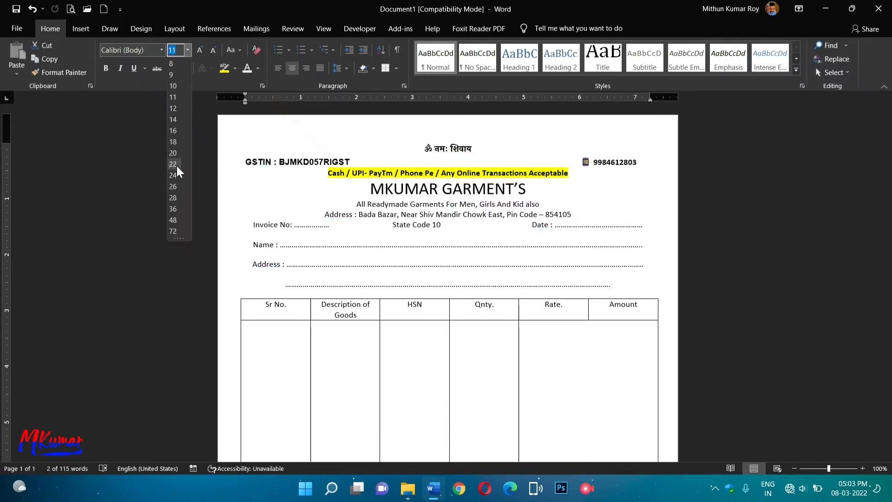
{"action": "left_click", "coordinate": [177, 166]}
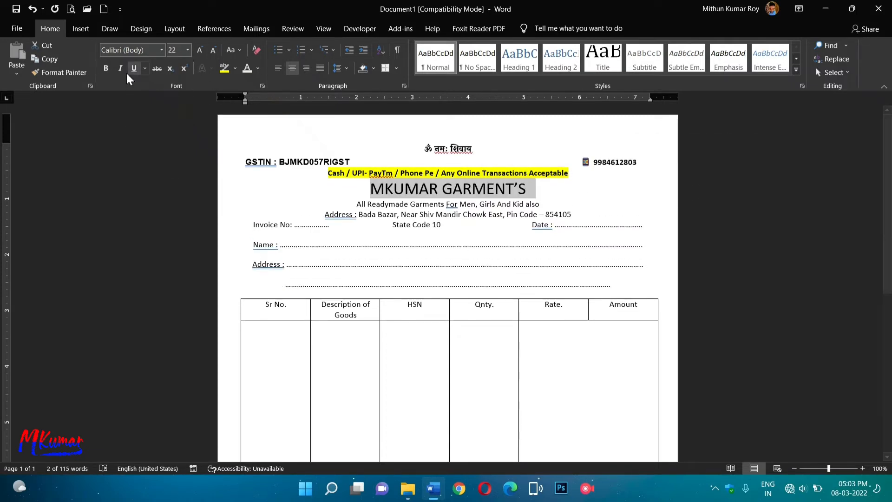
{"action": "left_click", "coordinate": [106, 67]}
{"action": "left_click", "coordinate": [161, 50]}
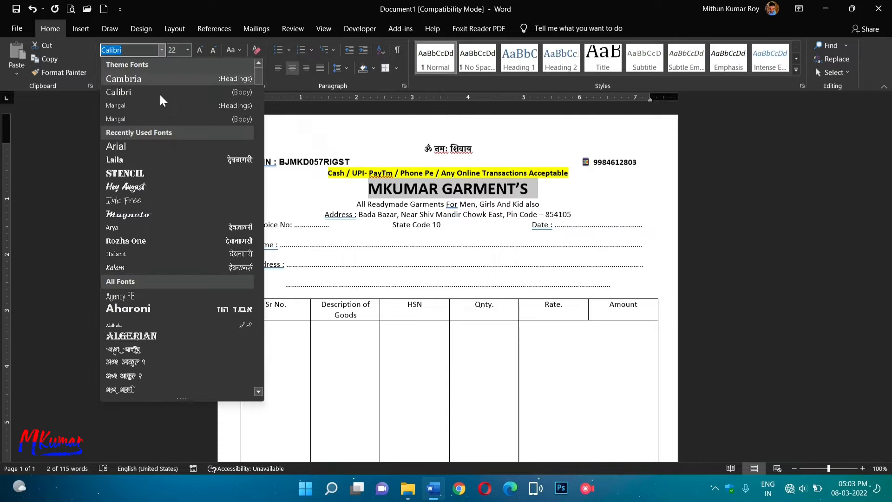
{"action": "left_click", "coordinate": [149, 176]}
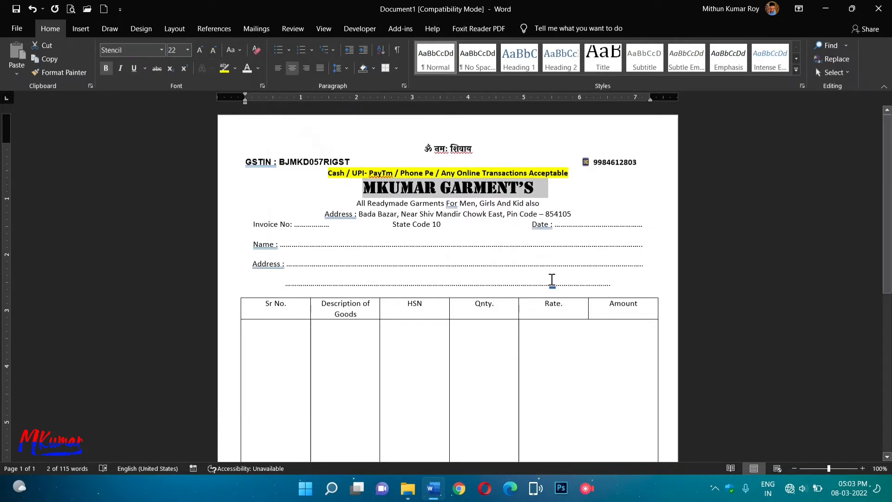
{"action": "left_click", "coordinate": [258, 68]}
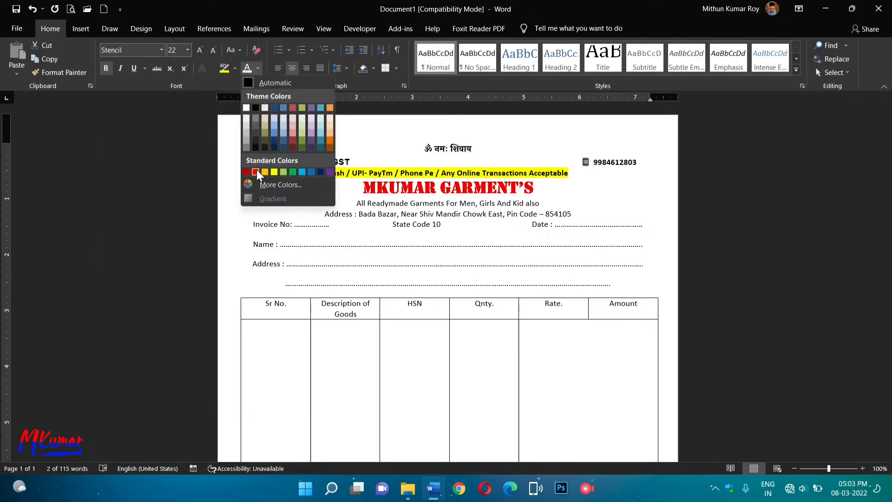
{"action": "left_click", "coordinate": [256, 170]}
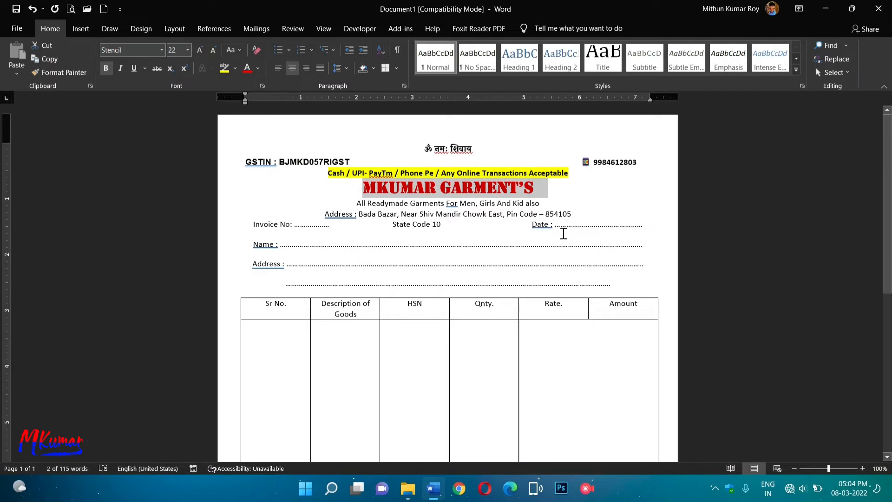
{"action": "left_click", "coordinate": [533, 215]}
{"action": "left_click_drag", "start_coordinate": [354, 203], "coordinate": [534, 206]}
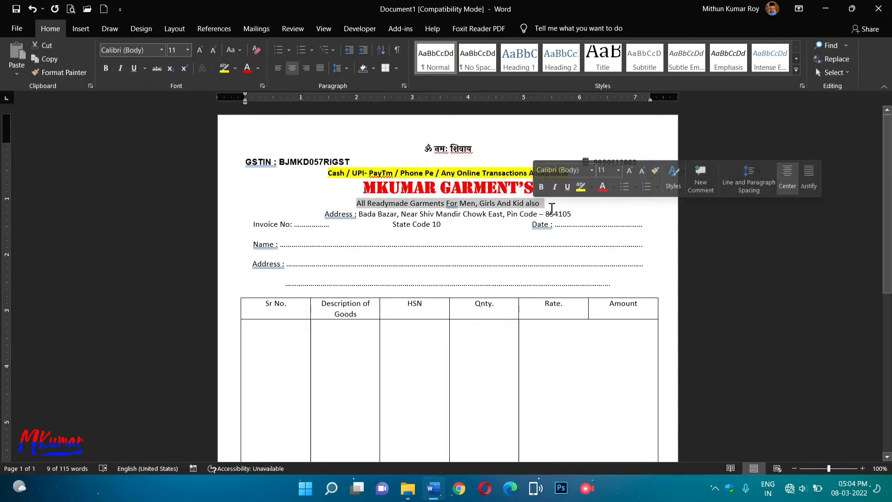
Make the 'All Readymade Garments' tagline bold red and set its highlight to No Color.
{"action": "left_click", "coordinate": [602, 185]}
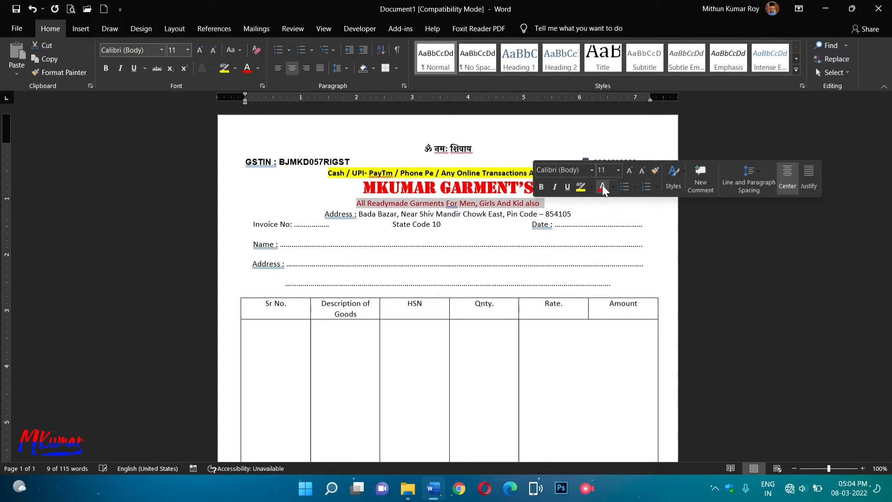
{"action": "left_click", "coordinate": [106, 68]}
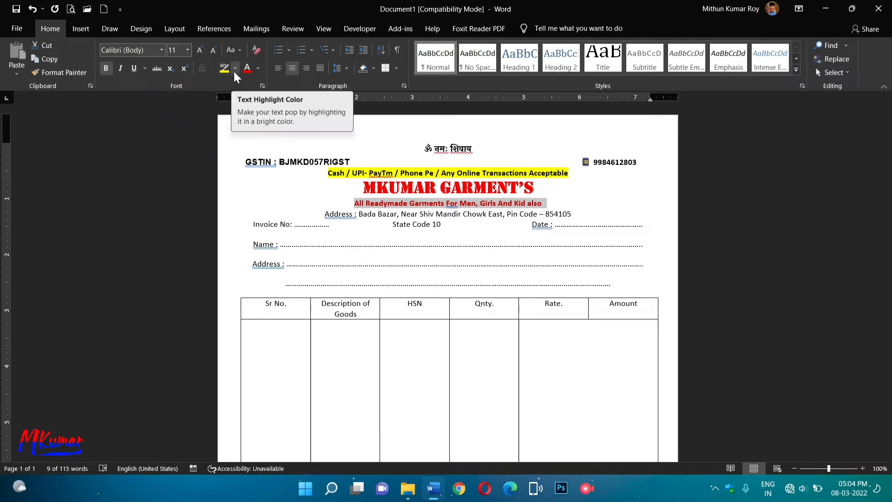
{"action": "left_click", "coordinate": [221, 71]}
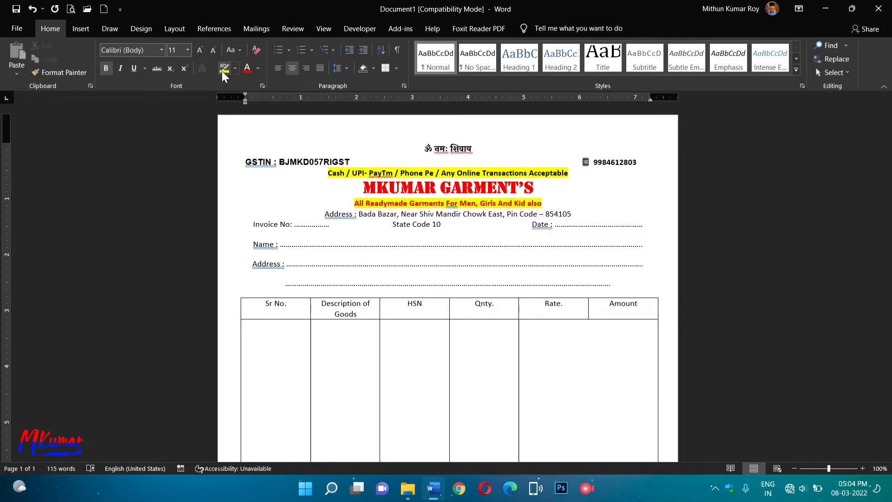
{"action": "left_click", "coordinate": [235, 69]}
{"action": "left_click", "coordinate": [234, 135]}
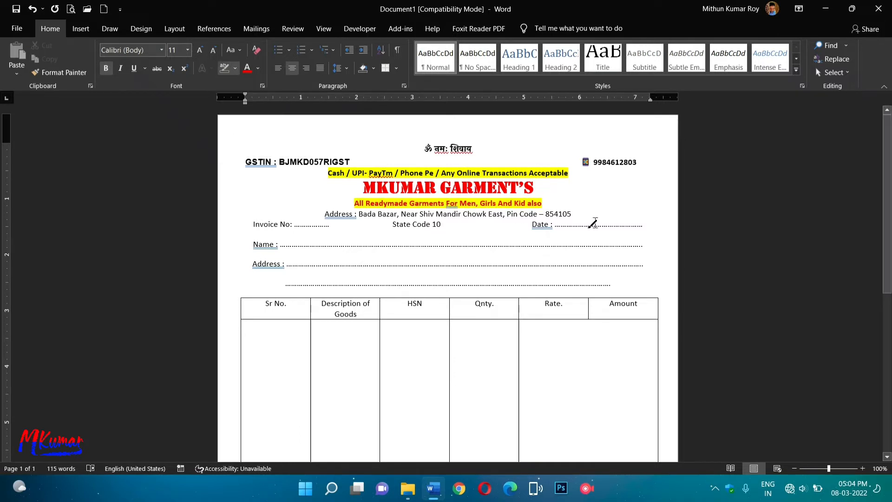
{"action": "left_click", "coordinate": [235, 69]}
{"action": "left_click", "coordinate": [235, 133]}
{"action": "left_click_drag", "start_coordinate": [544, 203], "coordinate": [354, 205]}
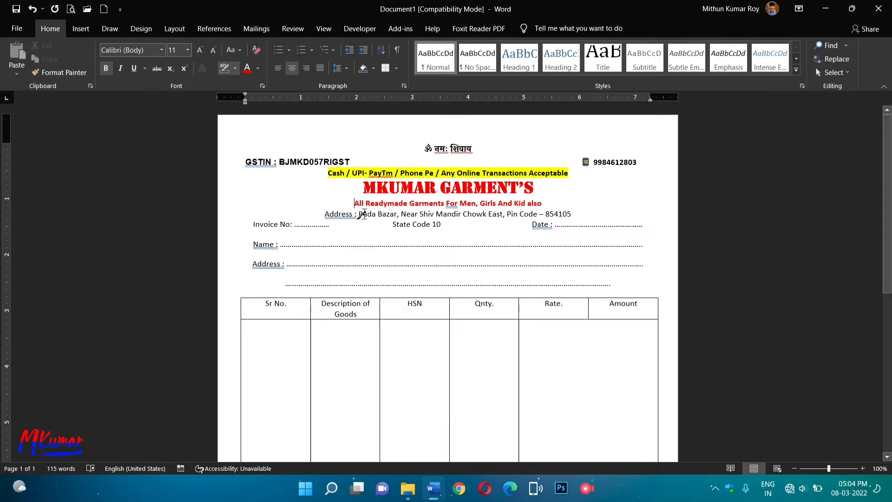
Make the address line bold at 12 pt.
{"action": "left_click", "coordinate": [235, 69]}
{"action": "left_click", "coordinate": [228, 68]}
{"action": "left_click_drag", "start_coordinate": [323, 213], "coordinate": [566, 219]}
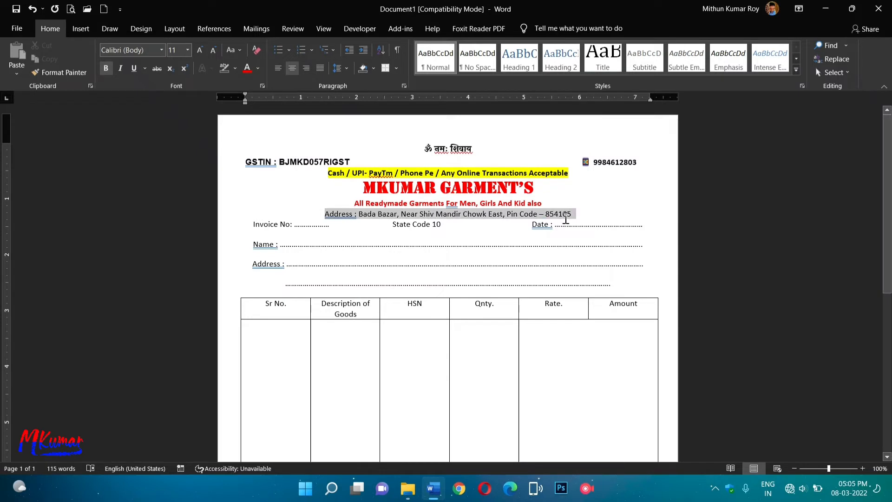
{"action": "left_click", "coordinate": [103, 65]}
{"action": "left_click", "coordinate": [188, 50]}
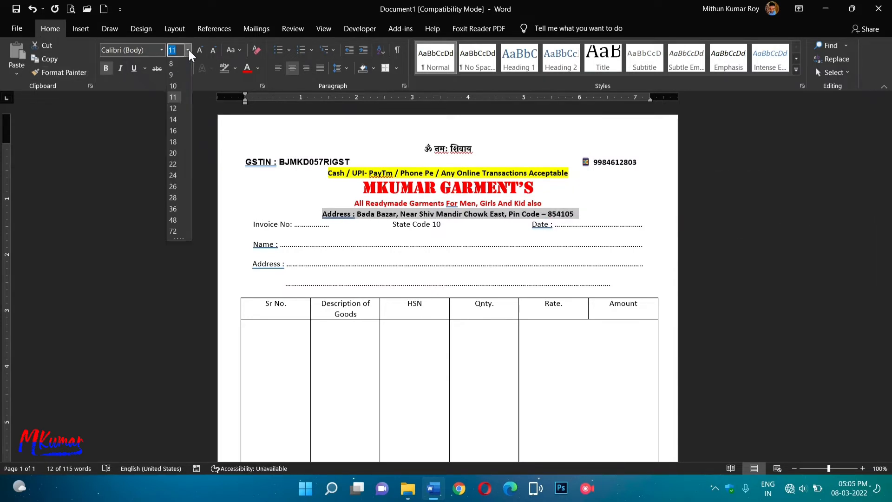
{"action": "left_click", "coordinate": [178, 111]}
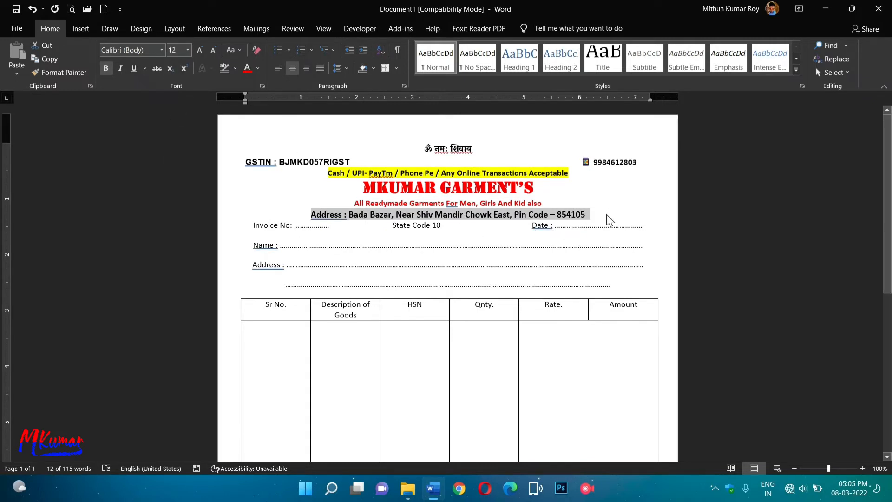
{"action": "key", "text": "Right"}
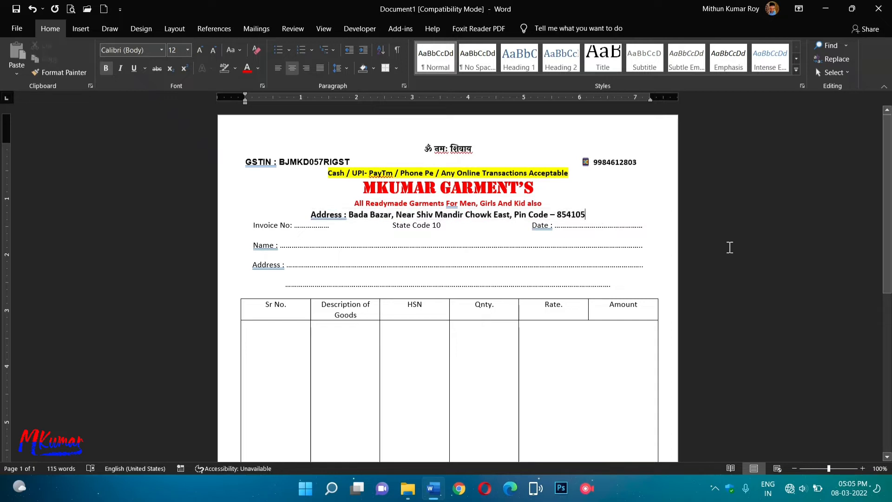
Accept spelling suggestions to lowercase 'for' and 'and' and fix 'Address:' and 'Date:'.
{"action": "right_click", "coordinate": [451, 205]}
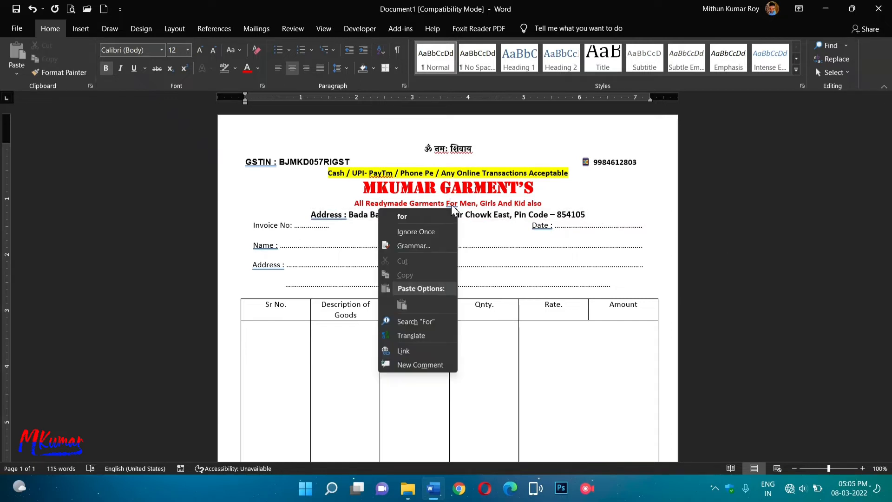
{"action": "left_click", "coordinate": [420, 212]}
{"action": "right_click", "coordinate": [506, 205]}
{"action": "left_click", "coordinate": [440, 216]}
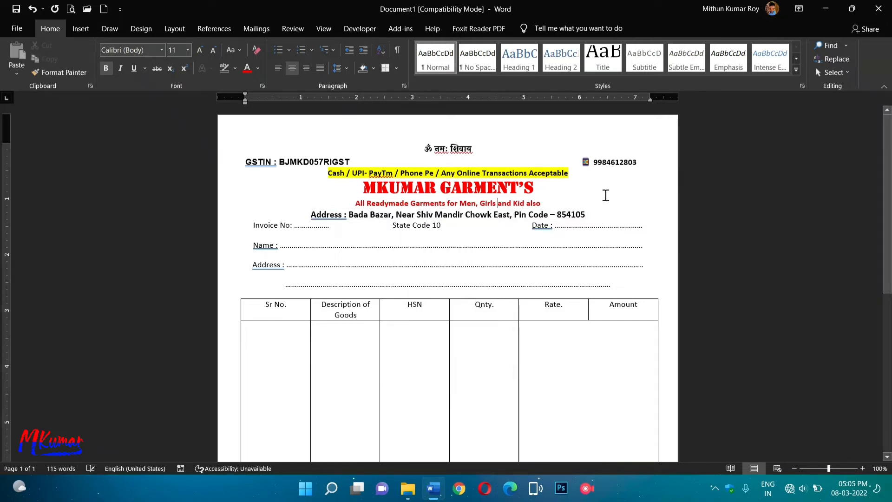
{"action": "right_click", "coordinate": [326, 214]}
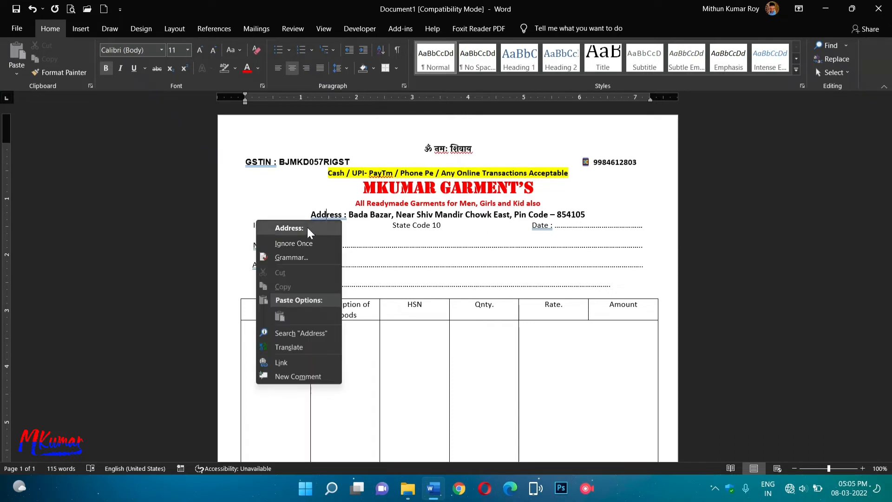
{"action": "left_click", "coordinate": [308, 228]}
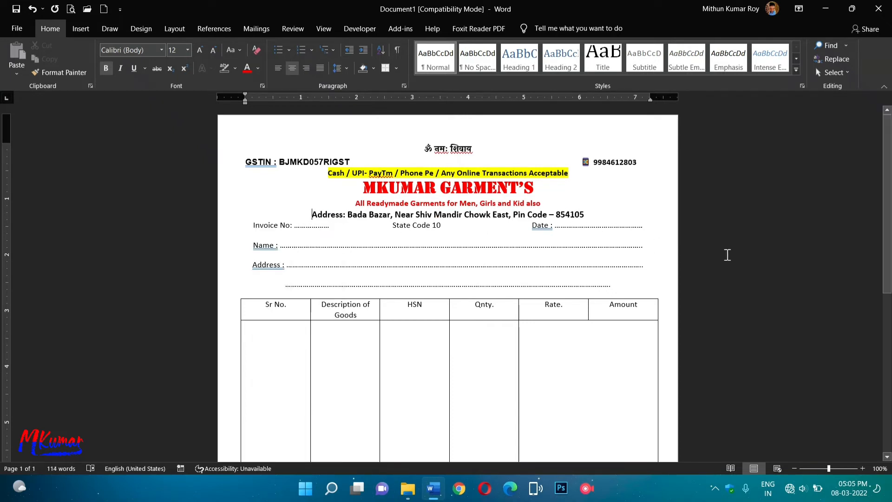
{"action": "right_click", "coordinate": [542, 226]}
{"action": "left_click", "coordinate": [510, 241]}
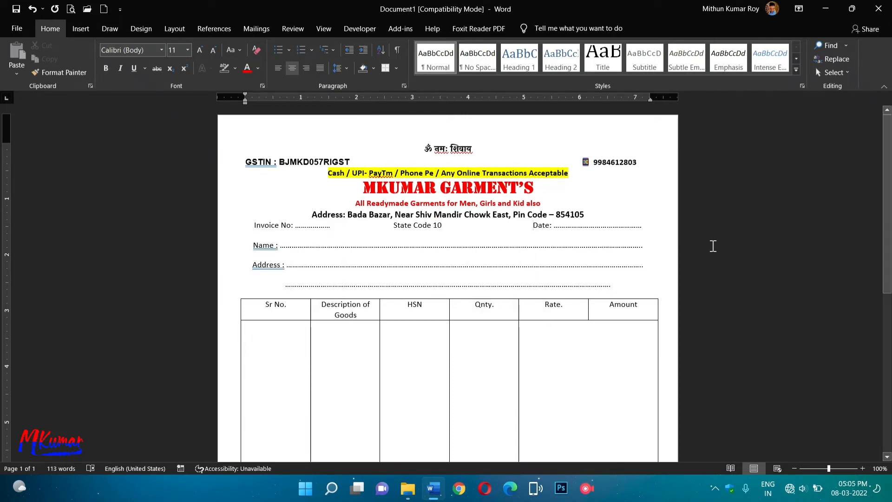
{"action": "left_click", "coordinate": [598, 216]}
Set the address line to 1.5 line spacing.
{"action": "left_click_drag", "start_coordinate": [244, 225], "coordinate": [310, 216]}
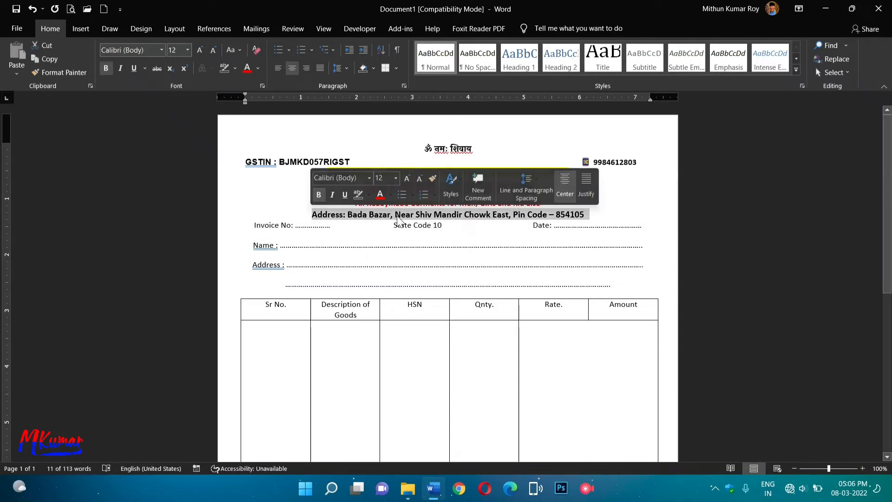
{"action": "left_click", "coordinate": [344, 69]}
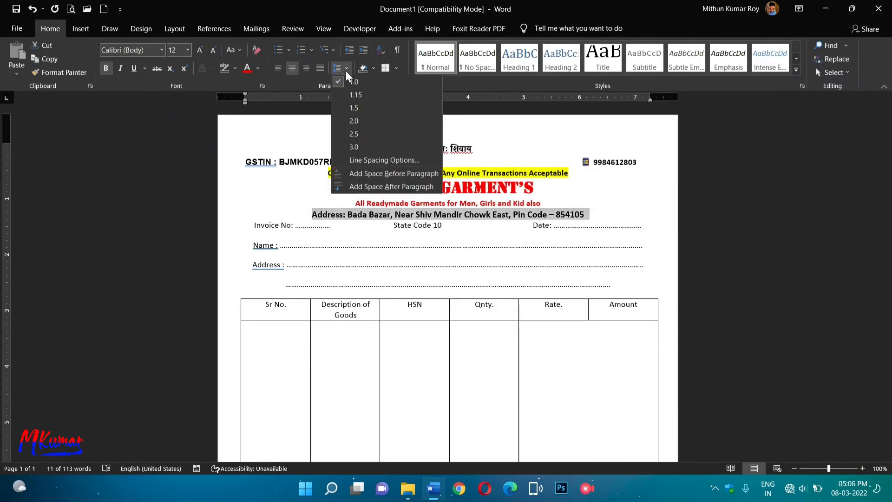
{"action": "left_click", "coordinate": [353, 108]}
{"action": "left_click", "coordinate": [601, 219]}
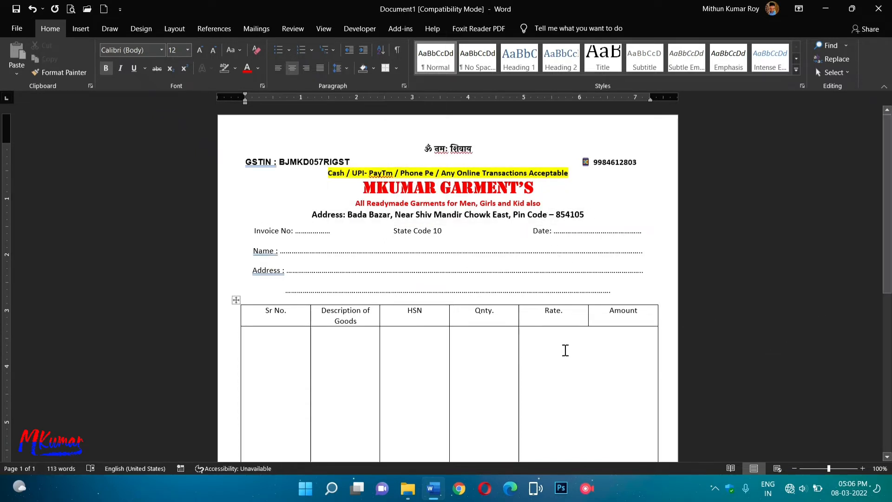
Change the state code from 10 to 06.
{"action": "left_click", "coordinate": [456, 233]}
{"action": "key", "text": "BackSpace"}
{"action": "key", "text": "BackSpace"}
{"action": "type", "text": "09"}
Bold 'State Code 06' and colour the 06 value red.
{"action": "left_click_drag", "start_coordinate": [392, 231], "coordinate": [443, 232]}
{"action": "key", "text": "ctrl+b"}
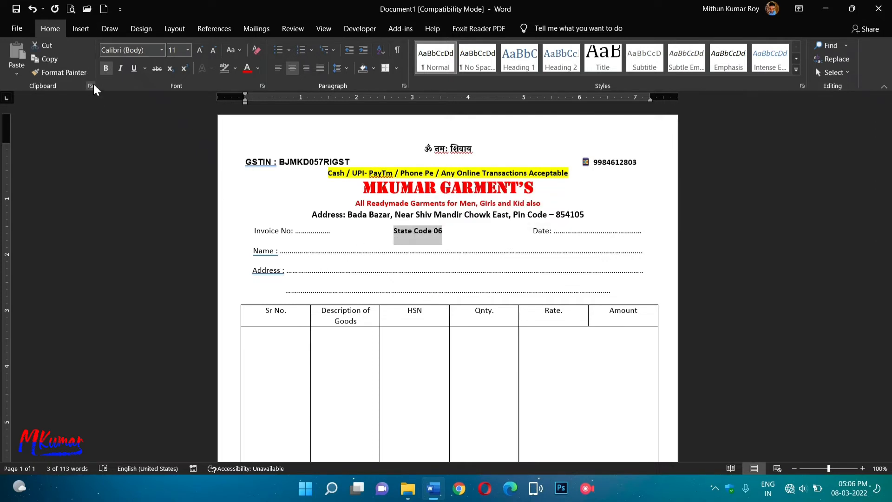
{"action": "left_click", "coordinate": [258, 68]}
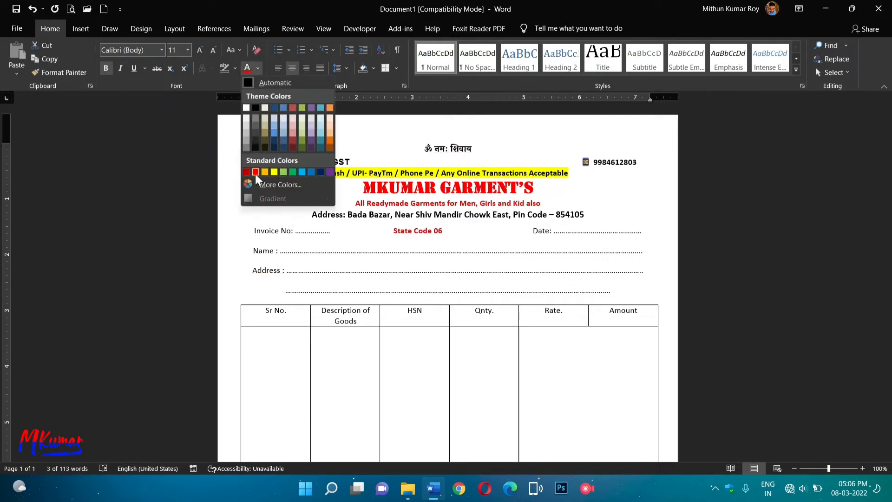
{"action": "left_click", "coordinate": [441, 228]}
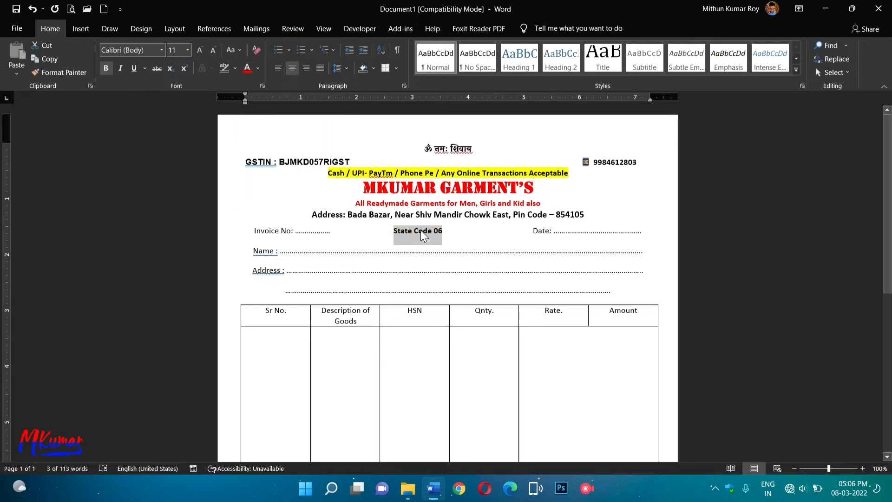
{"action": "left_click", "coordinate": [433, 230]}
{"action": "left_click_drag", "start_coordinate": [434, 230], "coordinate": [441, 229]}
{"action": "left_click", "coordinate": [247, 69]}
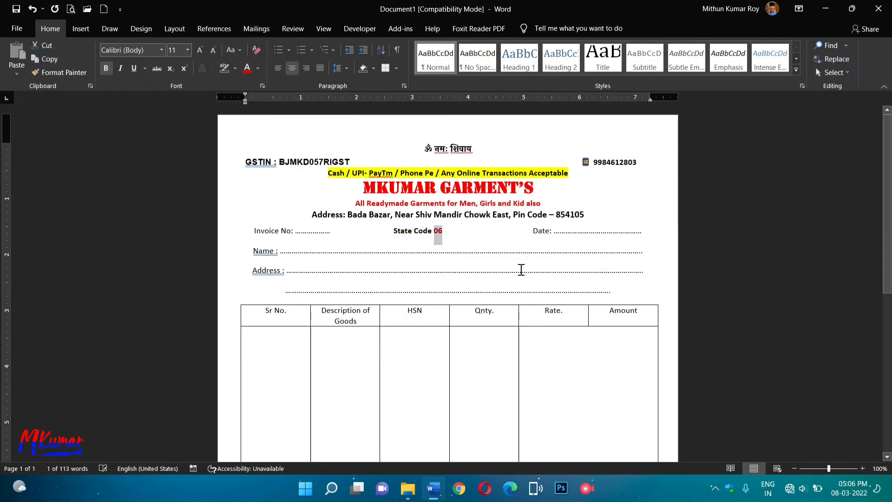
{"action": "left_click", "coordinate": [669, 247]}
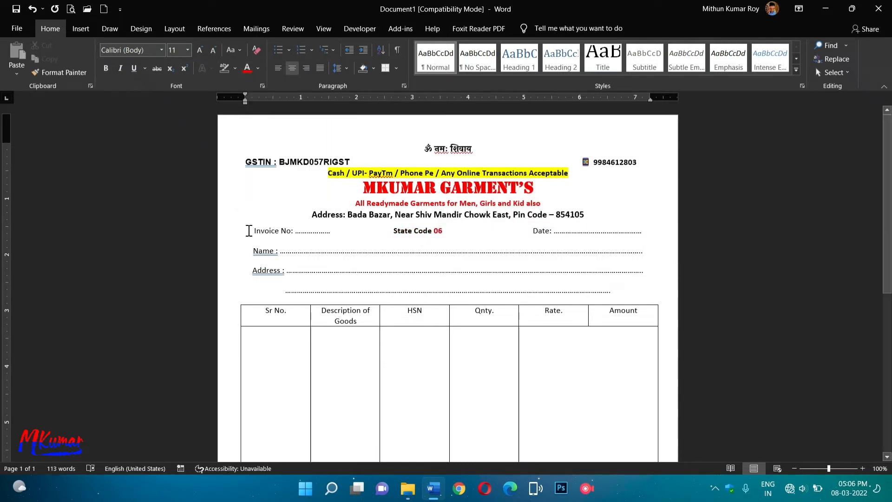
{"action": "left_click_drag", "start_coordinate": [250, 231], "coordinate": [329, 236]}
{"action": "left_click_drag", "start_coordinate": [254, 230], "coordinate": [649, 291]}
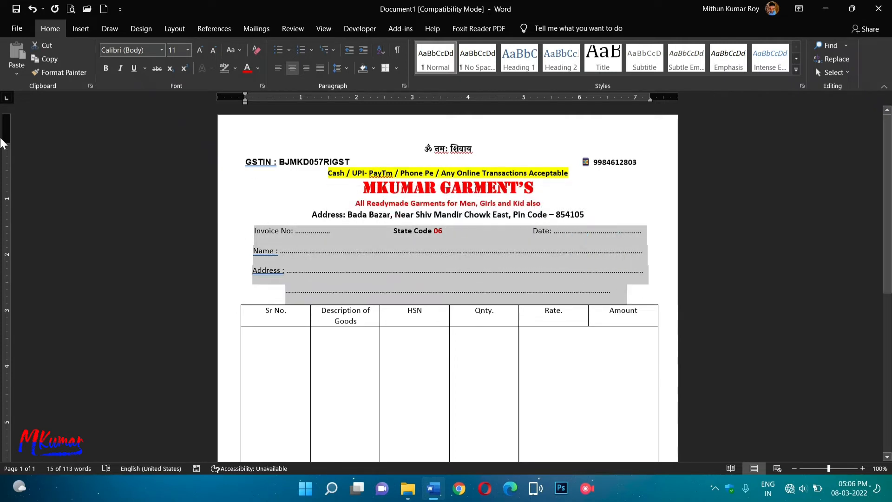
Bold the Invoice No, Name and Address lines and accept corrections giving 'Name:' and 'Address:'.
{"action": "key", "text": "ctrl+b"}
{"action": "right_click", "coordinate": [253, 253]}
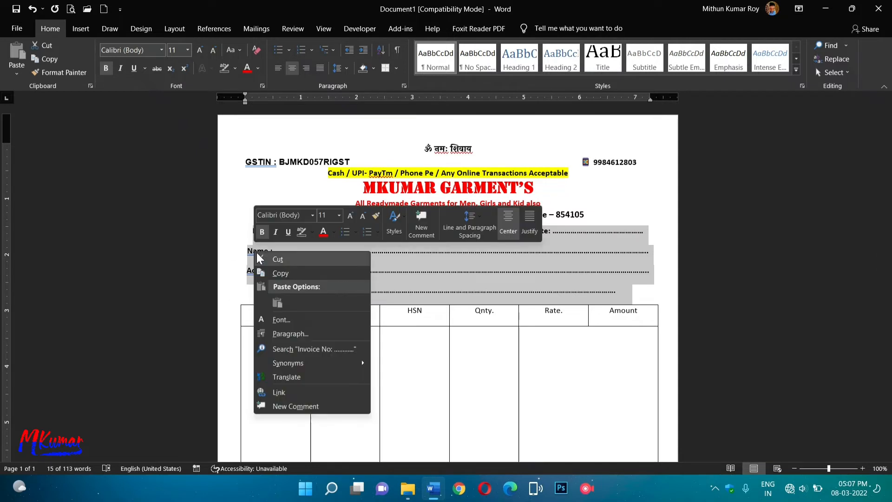
{"action": "key", "text": "Escape"}
{"action": "left_click", "coordinate": [258, 251]}
{"action": "right_click", "coordinate": [258, 252]}
{"action": "left_click", "coordinate": [243, 262]}
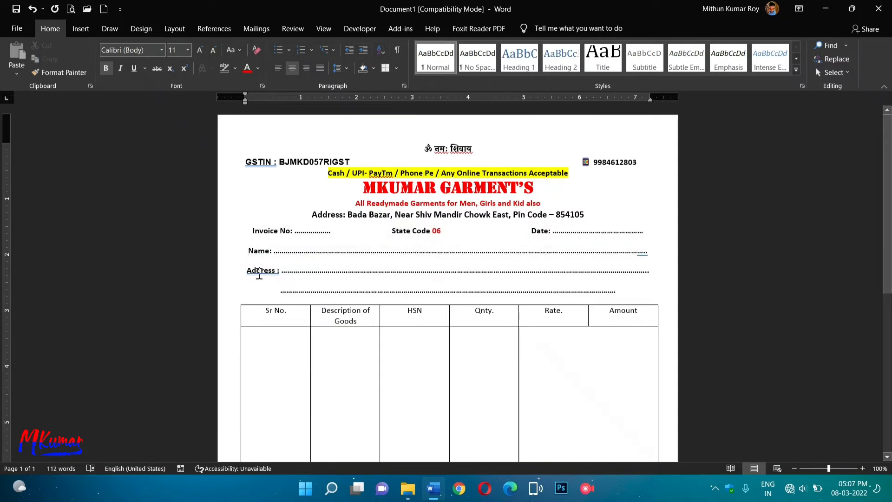
{"action": "right_click", "coordinate": [258, 272]}
{"action": "left_click", "coordinate": [254, 282]}
{"action": "right_click", "coordinate": [646, 273]}
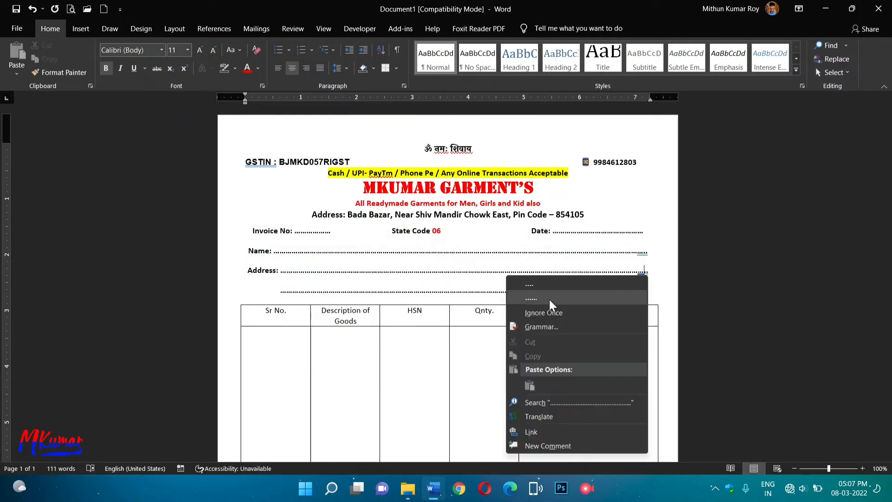
{"action": "left_click", "coordinate": [535, 286]}
{"action": "right_click", "coordinate": [642, 252]}
{"action": "left_click", "coordinate": [573, 264]}
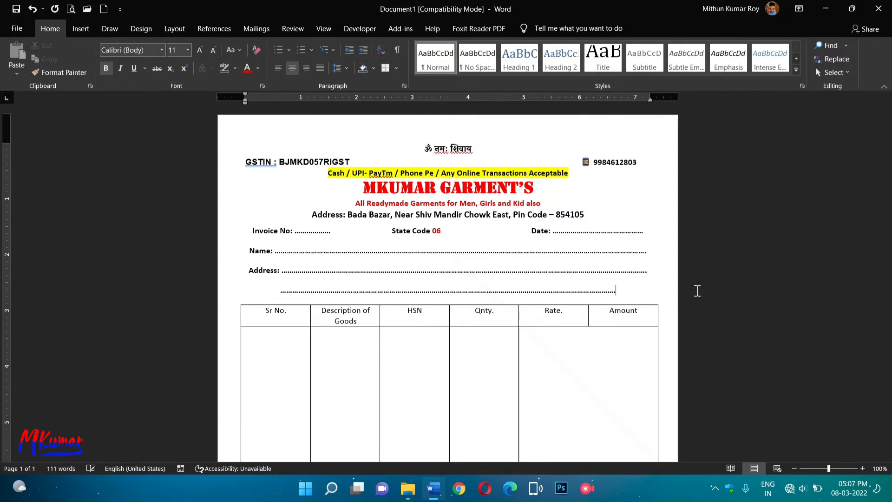
Lengthen the third dotted line with extra dots.
{"action": "type", "text": "..............."}
{"action": "key", "text": "Right"}
{"action": "key", "text": "Right"}
{"action": "key", "text": "Right"}
{"action": "left_click", "coordinate": [697, 290]}
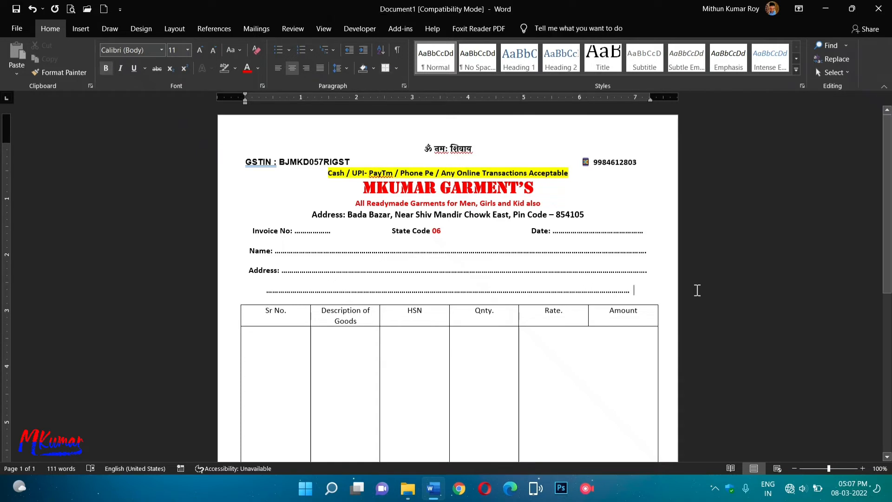
{"action": "key", "text": "BackSpace"}
{"action": "key", "text": "BackSpace"}
{"action": "type", "text": "..........."}
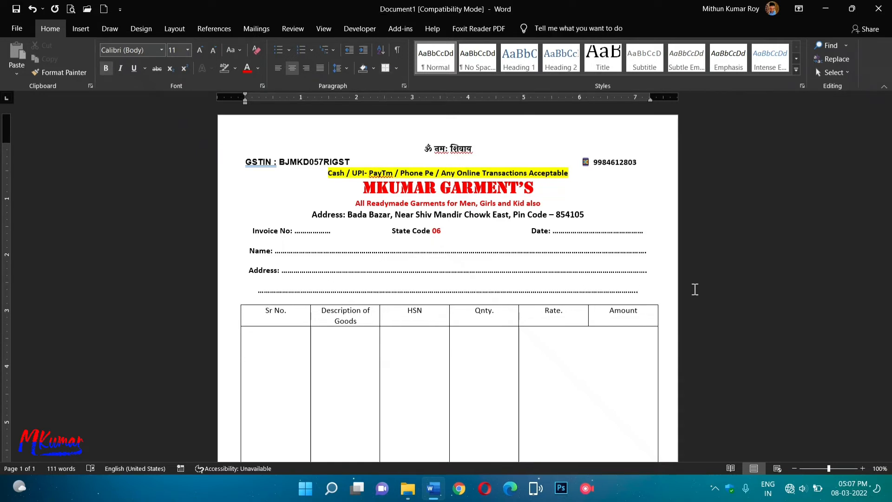
Indent the third dotted line with a Tab so it lines up under the address dots.
{"action": "left_click", "coordinate": [256, 290]}
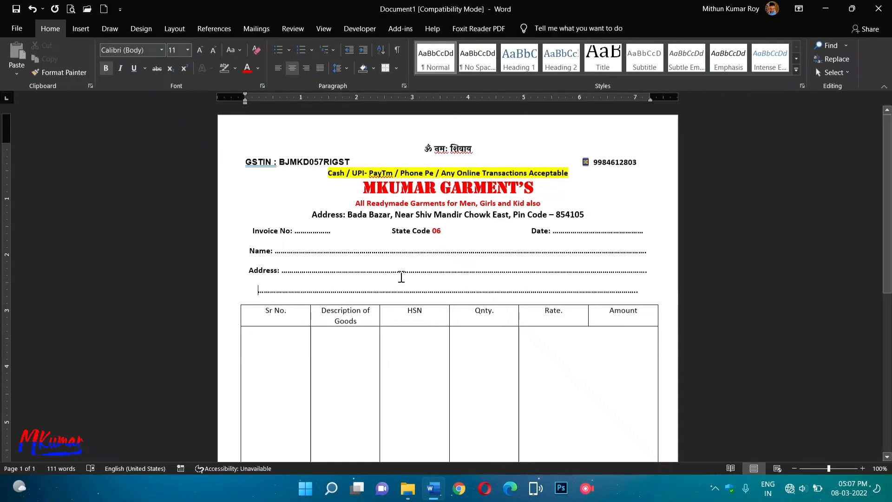
{"action": "key", "text": "Tab"}
{"action": "key", "text": "Return"}
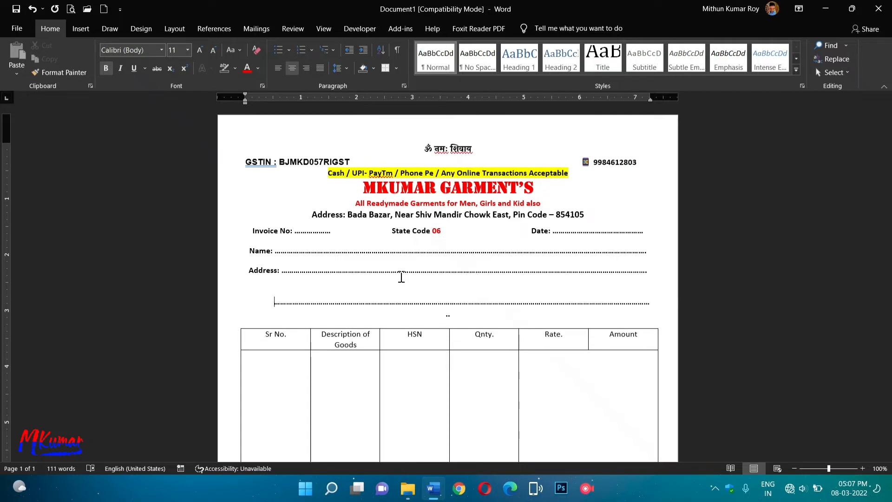
{"action": "key", "text": "BackSpace"}
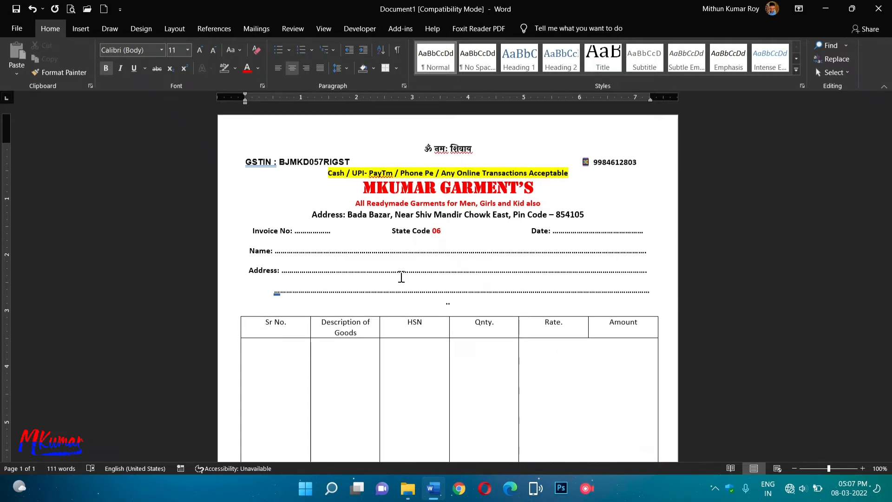
{"action": "key", "text": "Return"}
{"action": "key", "text": "BackSpace"}
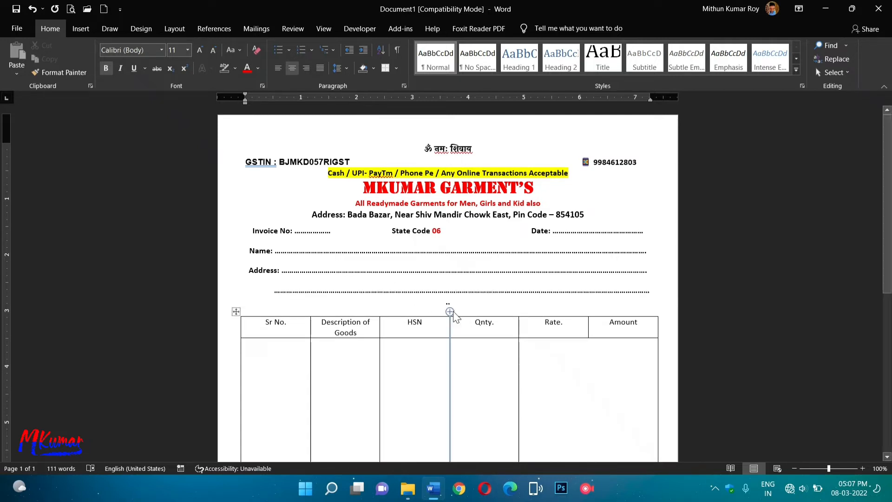
{"action": "key", "text": "End"}
{"action": "key", "text": "Delete"}
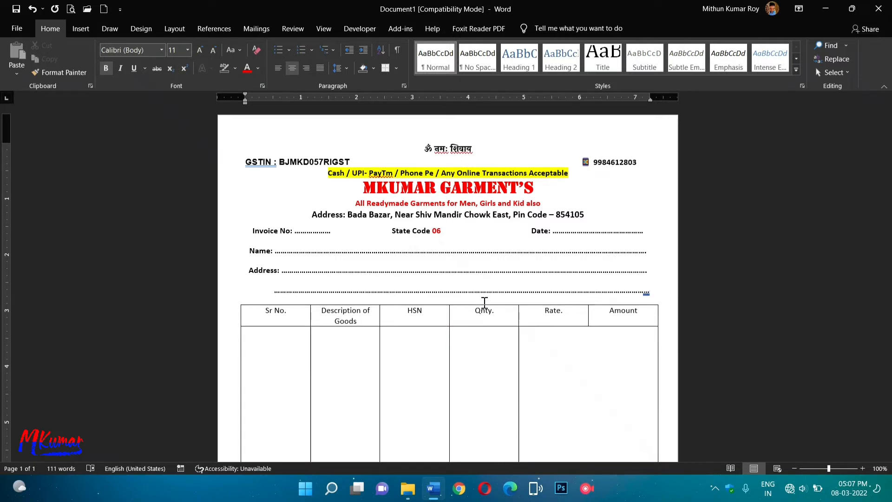
{"action": "key", "text": "BackSpace"}
{"action": "key", "text": "BackSpace"}
{"action": "key", "text": "Return"}
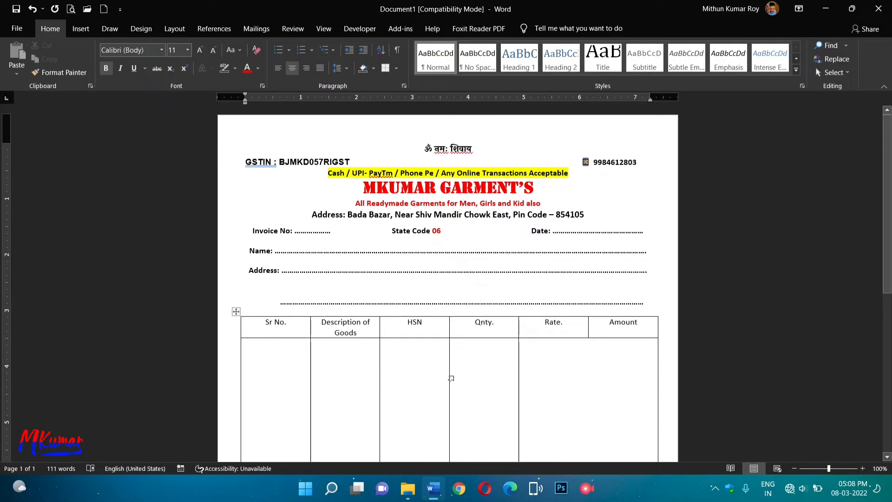
{"action": "key", "text": "BackSpace"}
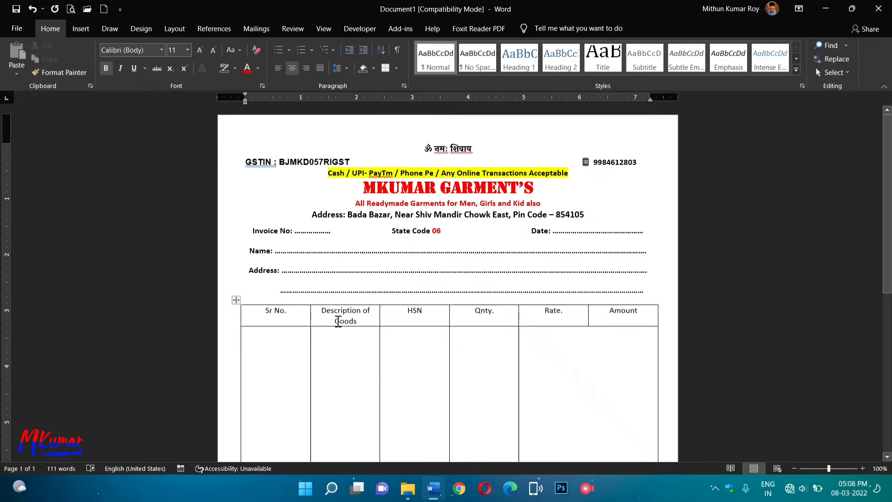
Bold the item table's header row.
{"action": "left_click_drag", "start_coordinate": [258, 310], "coordinate": [630, 314]}
{"action": "left_click", "coordinate": [106, 68]}
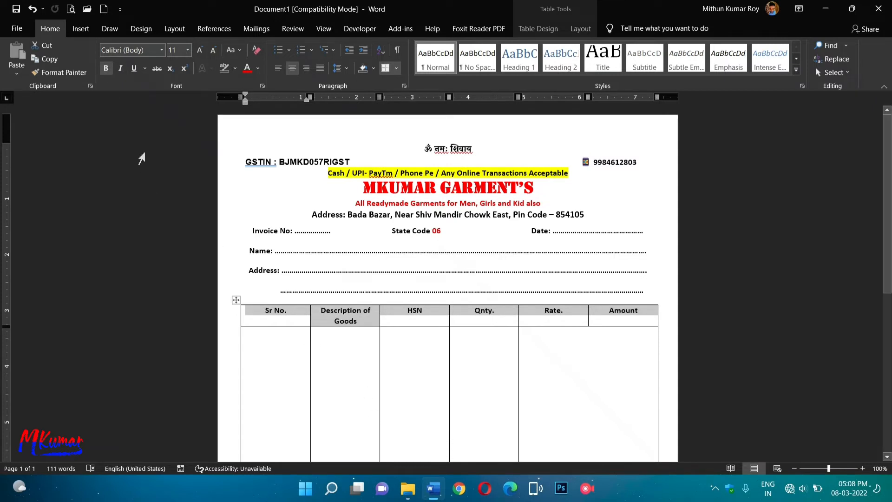
{"action": "left_click_drag", "start_coordinate": [311, 319], "coordinate": [277, 320]}
{"action": "key", "text": "ctrl+z"}
Resize the columns so Sr No. is narrow and Description of Goods fits on one line.
{"action": "left_click_drag", "start_coordinate": [310, 359], "coordinate": [268, 359]}
{"action": "key", "text": "ctrl+z"}
{"action": "scroll", "coordinate": [339, 370], "scroll_direction": "down", "scroll_amount": 10}
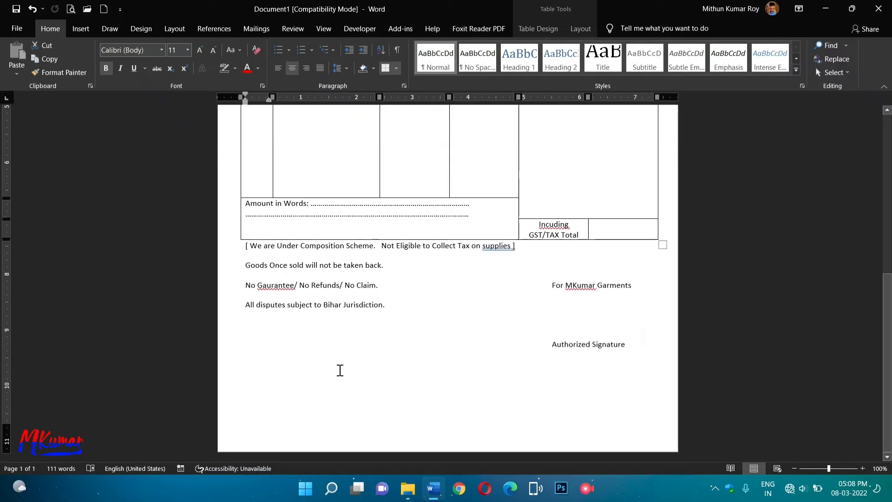
{"action": "scroll", "coordinate": [338, 370], "scroll_direction": "up", "scroll_amount": 10}
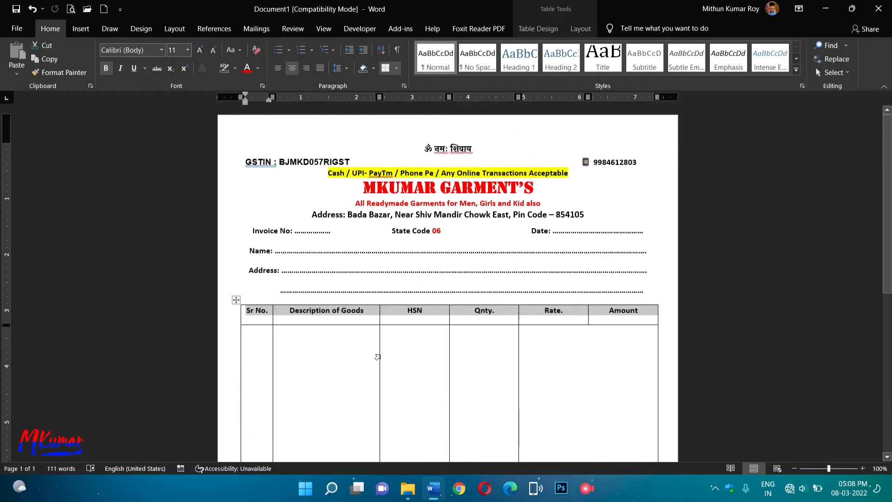
{"action": "mouse_move", "coordinate": [380, 357]}
{"action": "left_mouse_down"}
{"action": "mouse_move", "coordinate": [423, 357]}
{"action": "mouse_move", "coordinate": [471, 379]}
{"action": "left_mouse_up"}
{"action": "scroll", "coordinate": [600, 405], "scroll_direction": "down", "scroll_amount": 8}
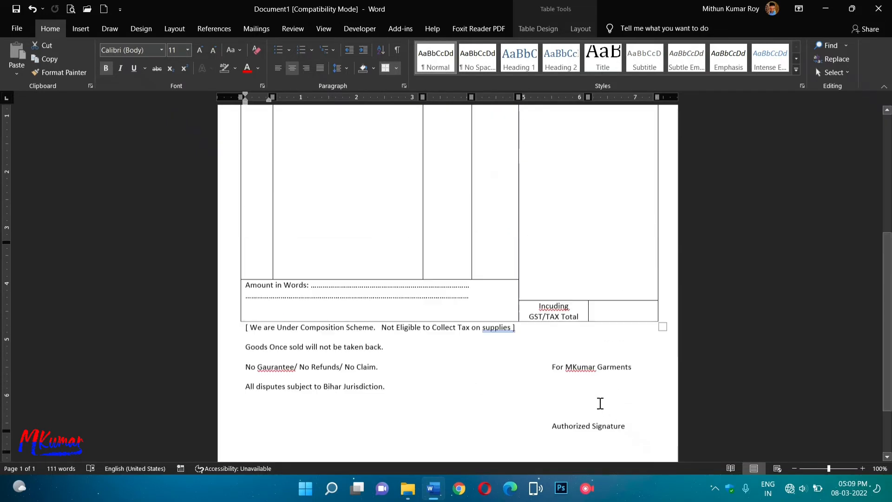
{"action": "scroll", "coordinate": [581, 377], "scroll_direction": "up", "scroll_amount": 5}
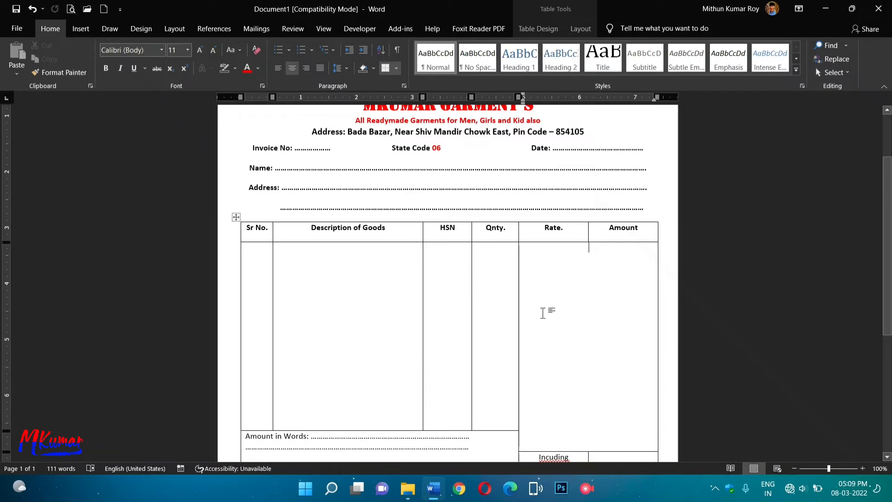
{"action": "scroll", "coordinate": [599, 306], "scroll_direction": "down", "scroll_amount": 8}
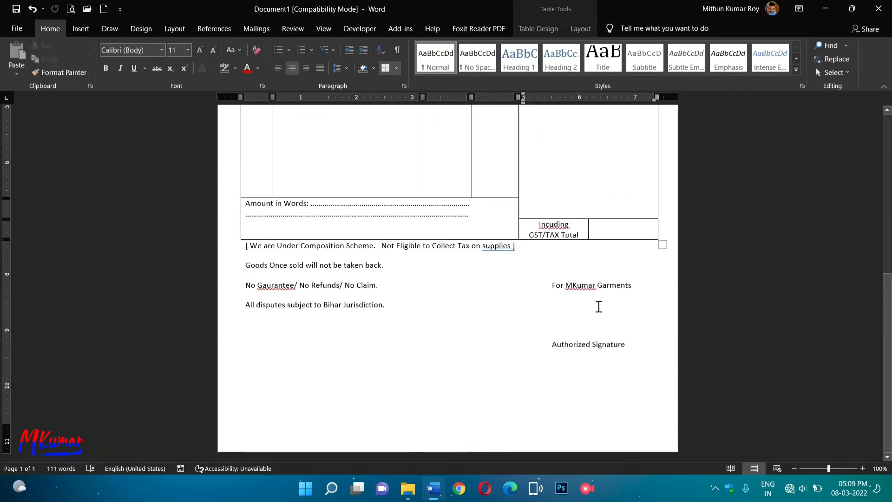
{"action": "scroll", "coordinate": [599, 307], "scroll_direction": "up", "scroll_amount": 8}
{"action": "scroll", "coordinate": [532, 276], "scroll_direction": "down", "scroll_amount": 3}
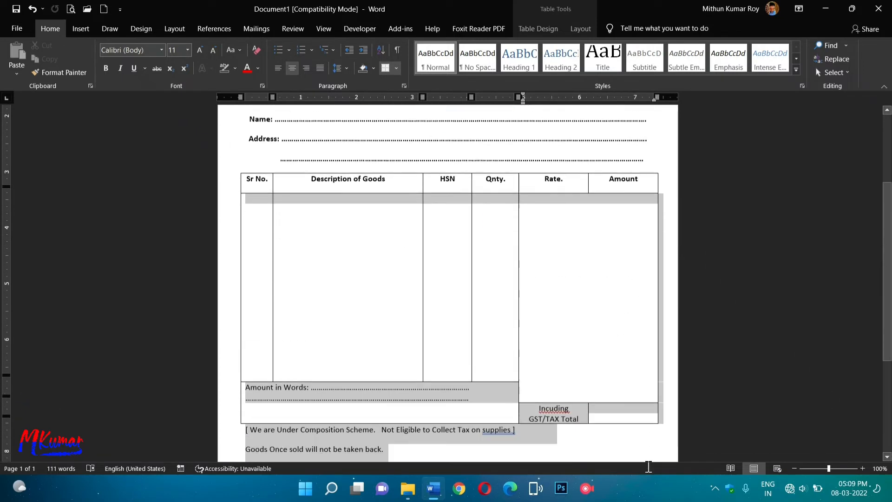
Select the Rate and Amount cells and try adding a column right of Amount, then undo it.
{"action": "left_click_drag", "start_coordinate": [599, 356], "coordinate": [624, 369]}
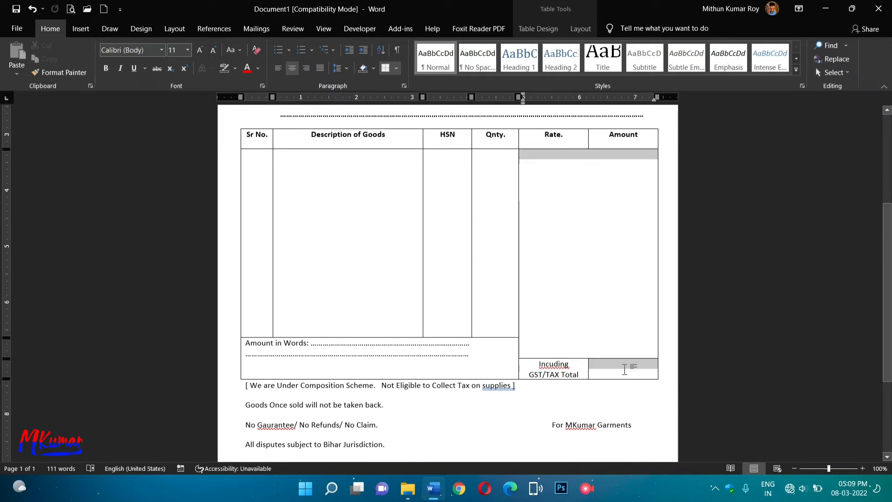
{"action": "left_click", "coordinate": [599, 369]}
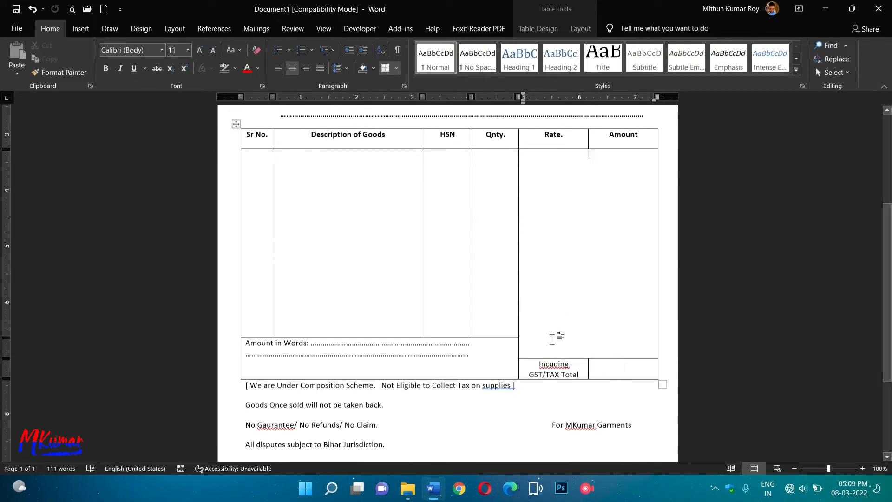
{"action": "left_click_drag", "start_coordinate": [551, 339], "coordinate": [637, 369]}
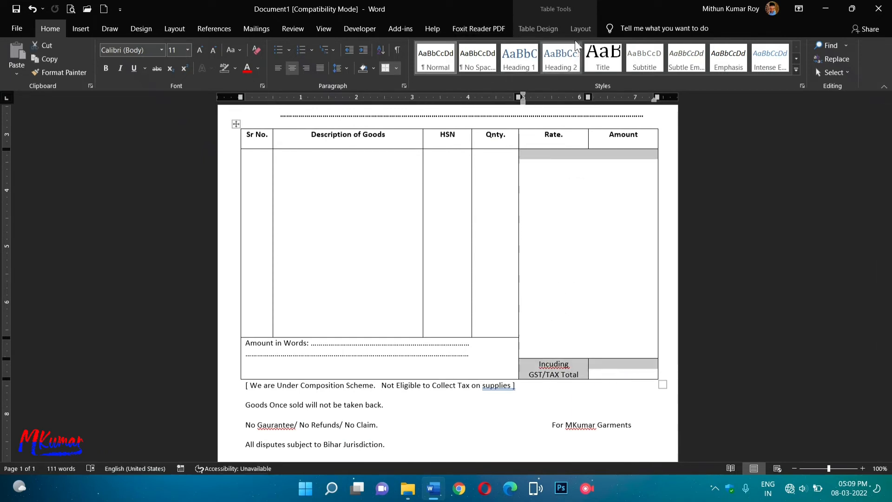
{"action": "left_click", "coordinate": [549, 31]}
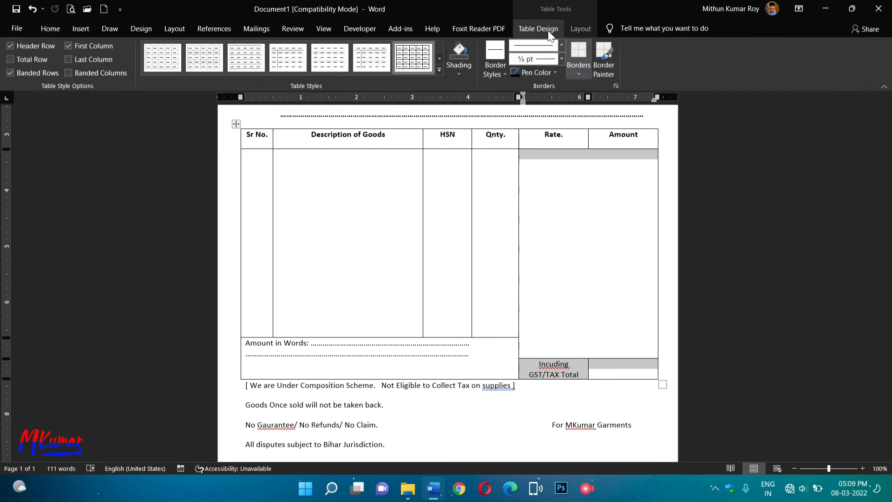
{"action": "left_click", "coordinate": [577, 30]}
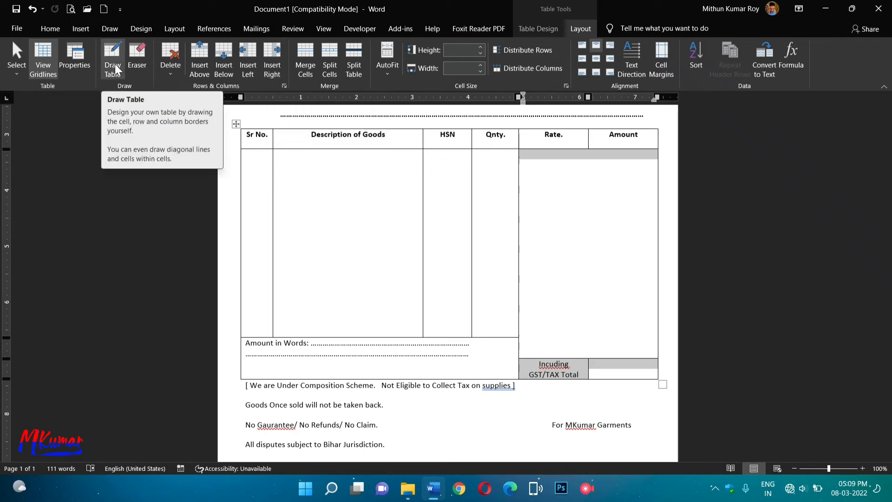
{"action": "left_click", "coordinate": [268, 65]}
{"action": "key", "text": "ctrl+z"}
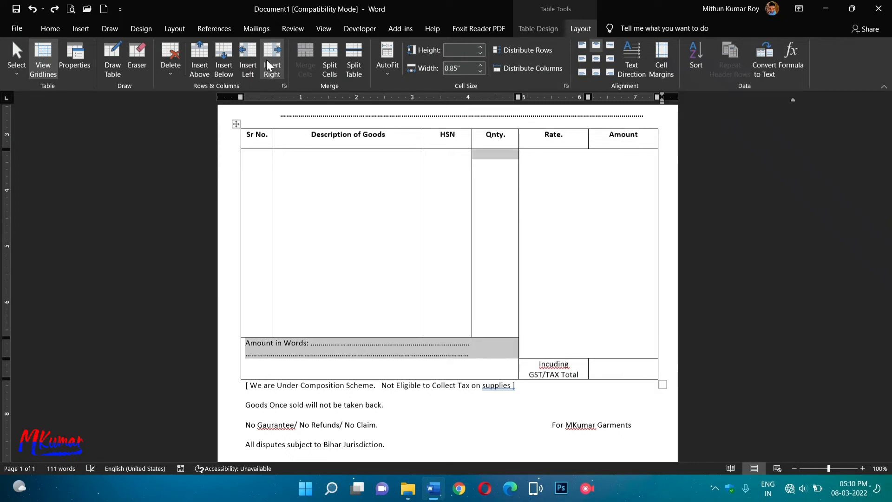
Draw a vertical divider down the Rate column and stretch the item rows above Amount in Words.
{"action": "left_click", "coordinate": [112, 60]}
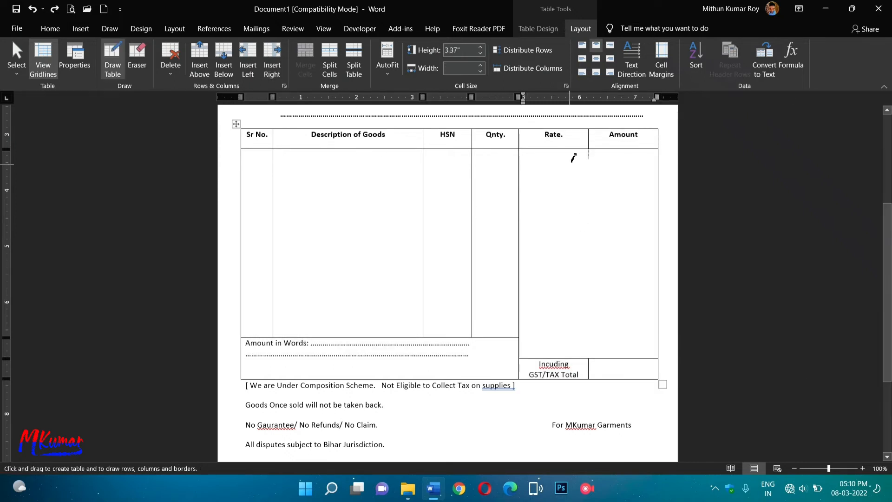
{"action": "mouse_move", "coordinate": [588, 150]}
{"action": "left_mouse_down"}
{"action": "mouse_move", "coordinate": [596, 258]}
{"action": "mouse_move", "coordinate": [589, 378]}
{"action": "left_mouse_up"}
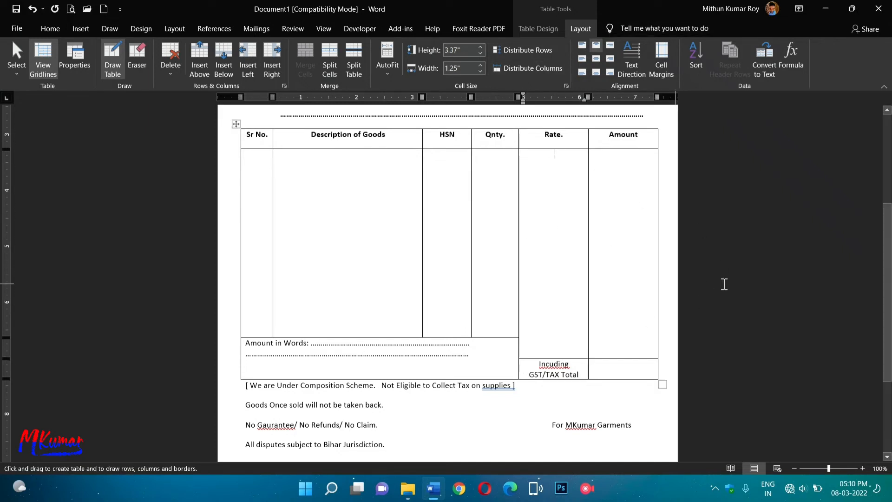
{"action": "left_click", "coordinate": [50, 28]}
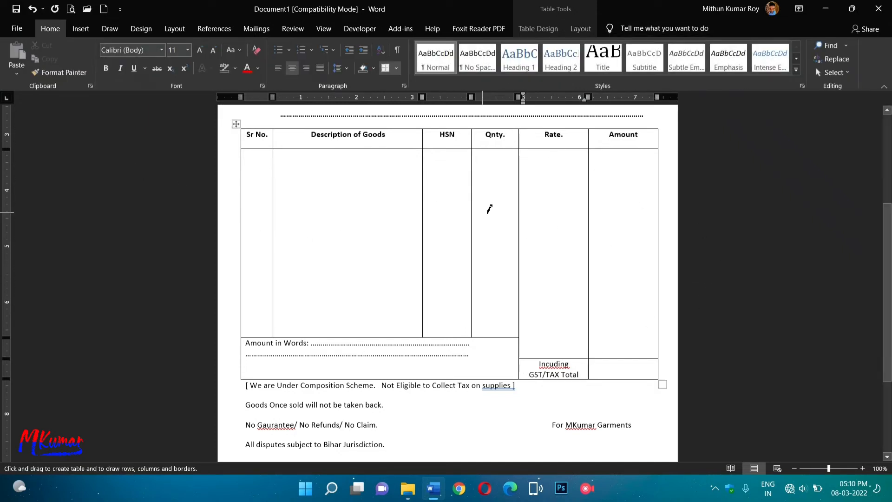
{"action": "left_click", "coordinate": [81, 28]}
{"action": "left_click", "coordinate": [50, 28]}
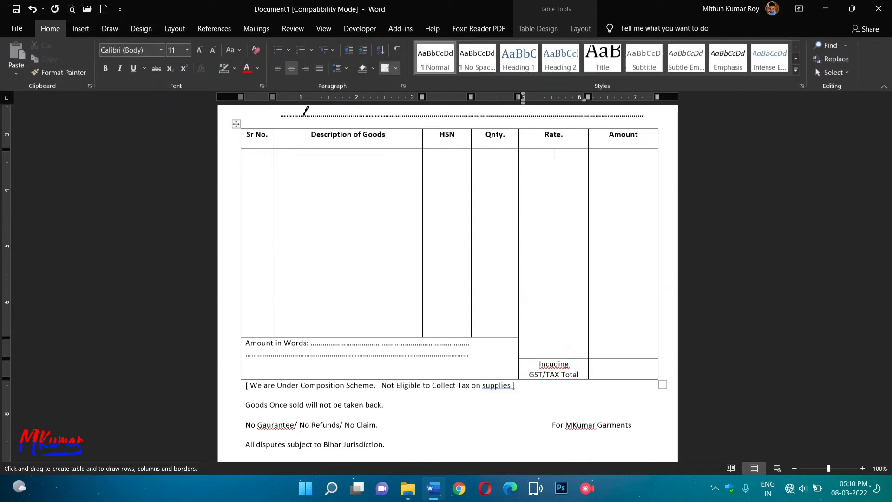
{"action": "left_click", "coordinate": [341, 219]}
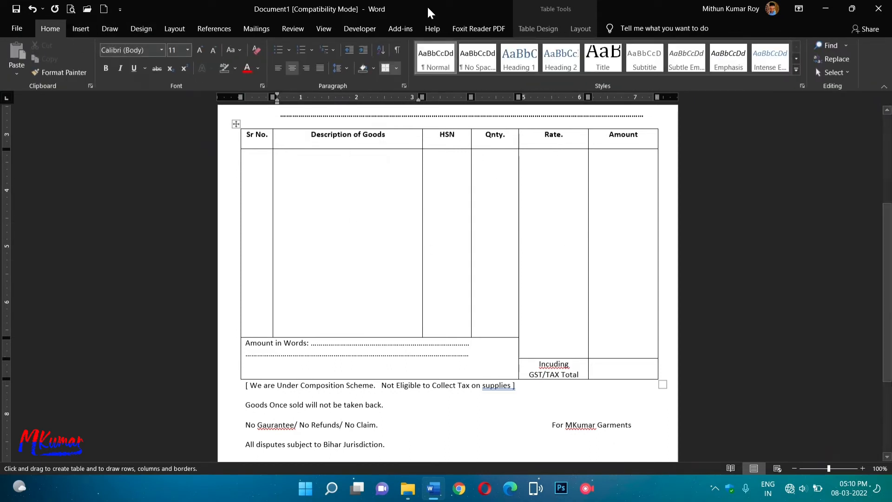
{"action": "left_click", "coordinate": [578, 32]}
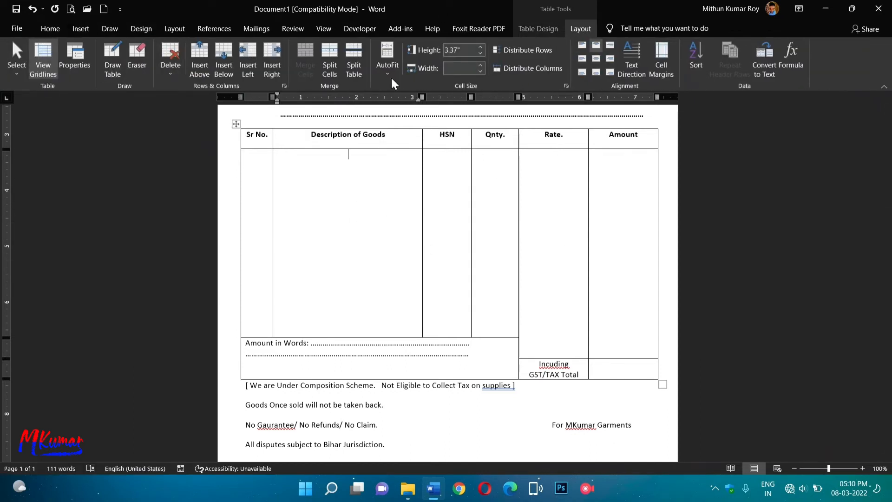
{"action": "left_click", "coordinate": [49, 27]}
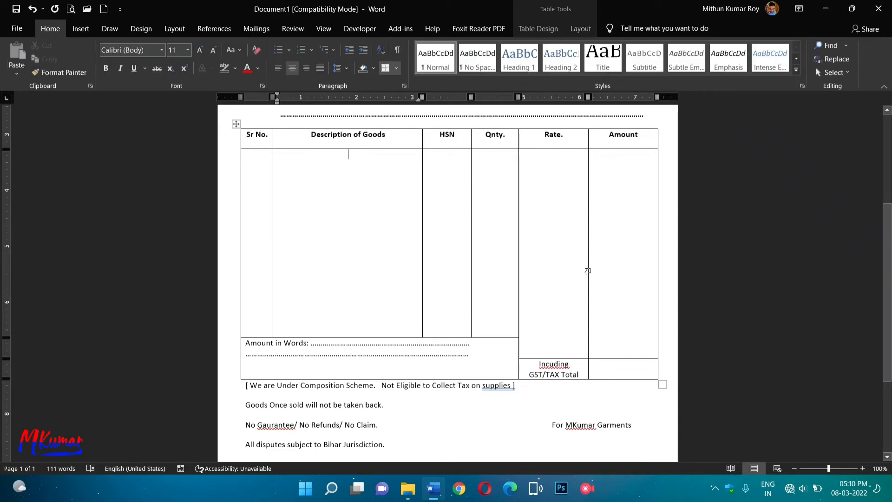
{"action": "left_click_drag", "start_coordinate": [246, 337], "coordinate": [448, 329]}
Bold the footer notes down to Authorized Signature.
{"action": "scroll", "coordinate": [609, 370], "scroll_direction": "down", "scroll_amount": 5}
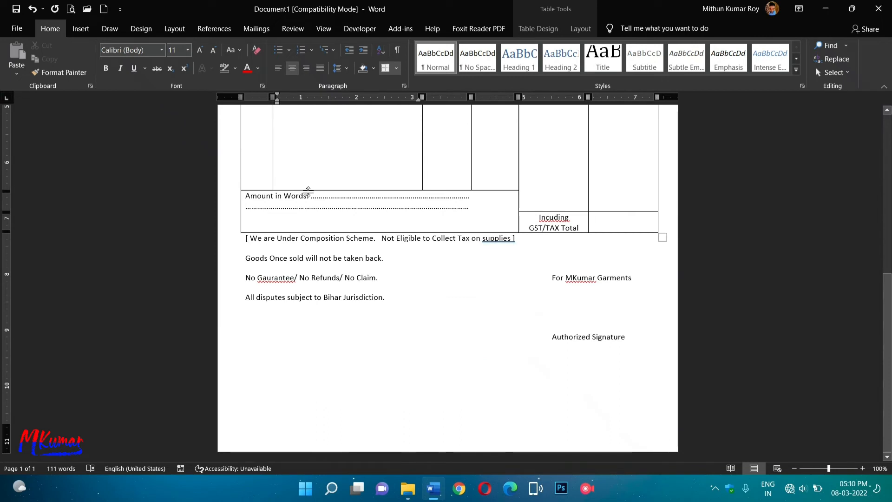
{"action": "mouse_move", "coordinate": [245, 236]}
{"action": "left_mouse_down"}
{"action": "mouse_move", "coordinate": [440, 243]}
{"action": "mouse_move", "coordinate": [631, 352]}
{"action": "left_mouse_up"}
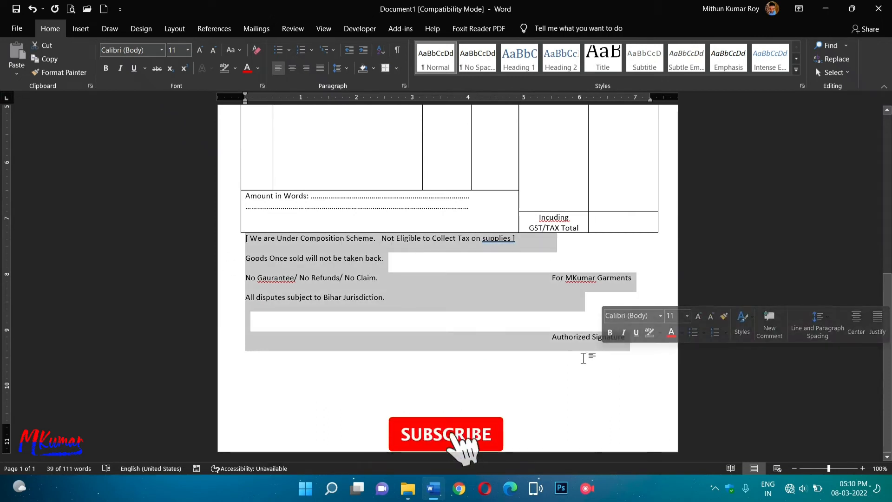
{"action": "left_click", "coordinate": [103, 69]}
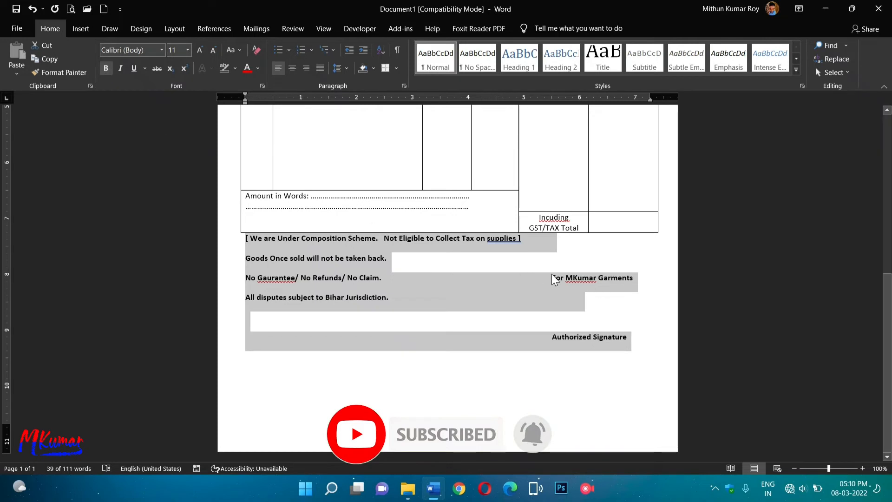
Set 'For MKumar Garments' to 12 pt font size.
{"action": "left_click_drag", "start_coordinate": [552, 278], "coordinate": [631, 278]}
{"action": "left_click", "coordinate": [687, 242]}
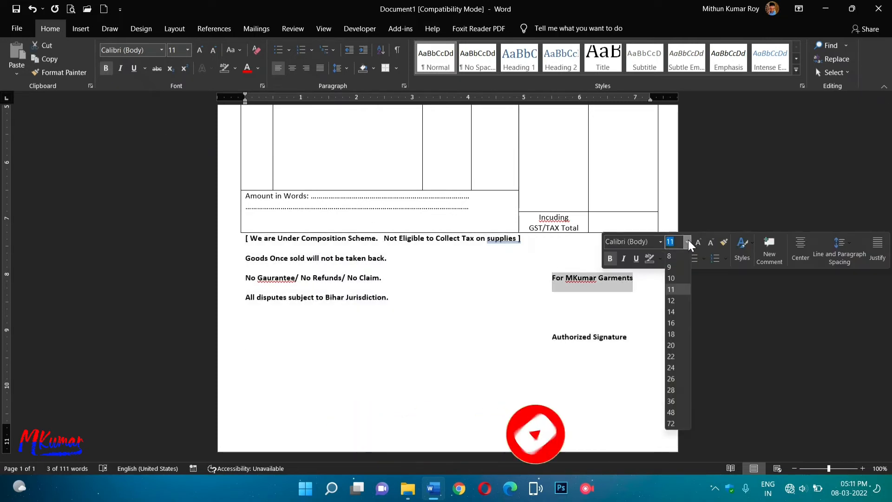
{"action": "left_click", "coordinate": [677, 301]}
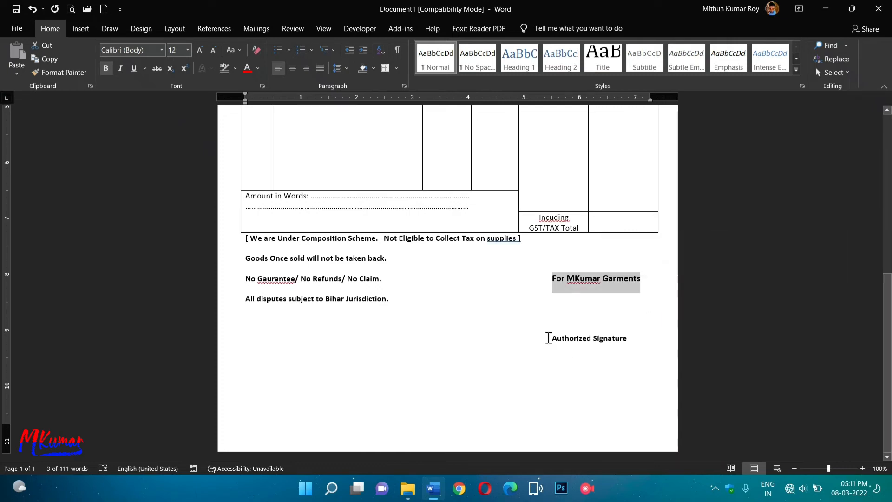
{"action": "left_click_drag", "start_coordinate": [548, 338], "coordinate": [629, 339]}
{"action": "left_click", "coordinate": [549, 388]}
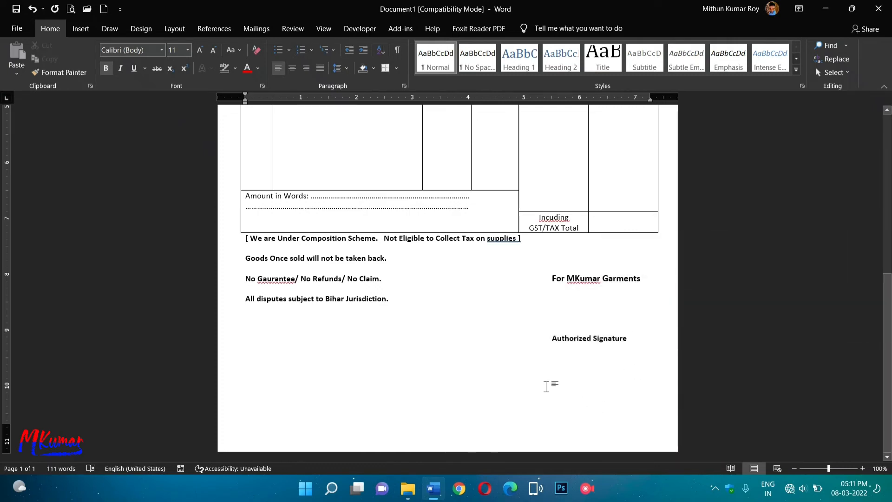
{"action": "scroll", "coordinate": [510, 385], "scroll_direction": "up", "scroll_amount": 8}
{"action": "scroll", "coordinate": [510, 384], "scroll_direction": "down", "scroll_amount": 8}
{"action": "left_click_drag", "start_coordinate": [241, 238], "coordinate": [521, 238]}
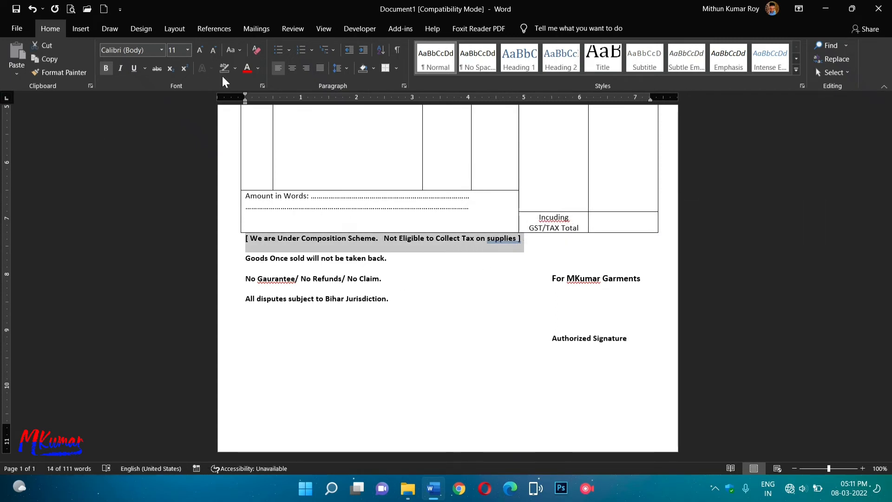
Give the composition-scheme line a Black highlight and White font colour.
{"action": "left_click", "coordinate": [235, 69]}
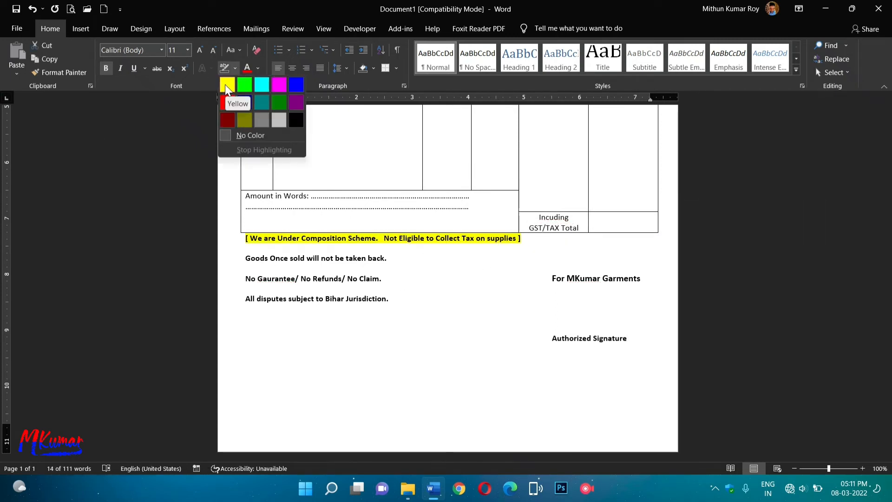
{"action": "left_click", "coordinate": [293, 119]}
{"action": "left_click", "coordinate": [258, 68]}
{"action": "left_click", "coordinate": [248, 105]}
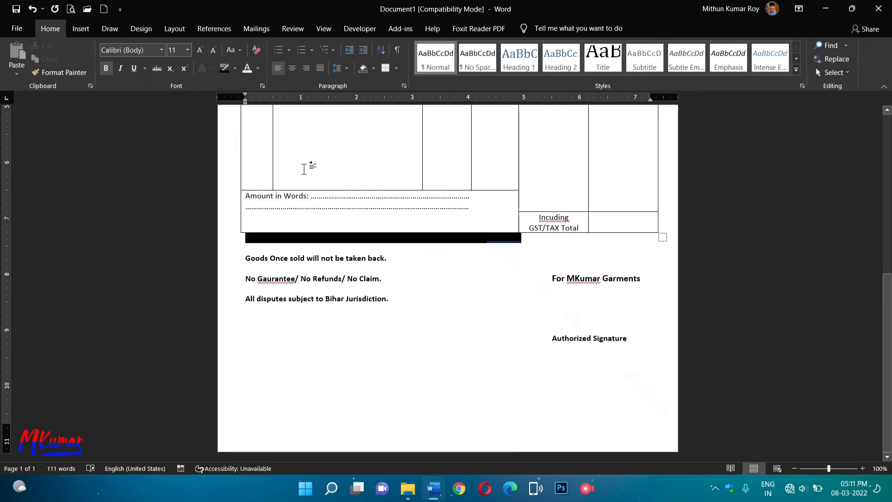
{"action": "left_click_drag", "start_coordinate": [523, 239], "coordinate": [239, 238]}
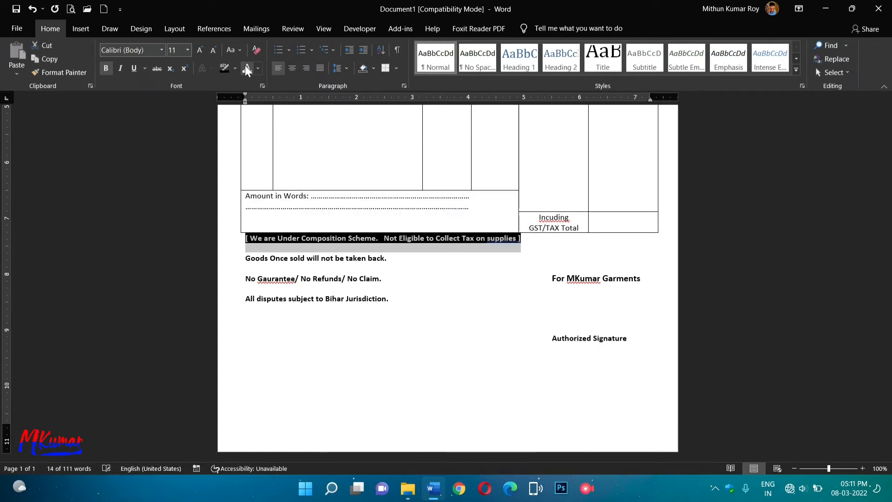
{"action": "left_click", "coordinate": [510, 276]}
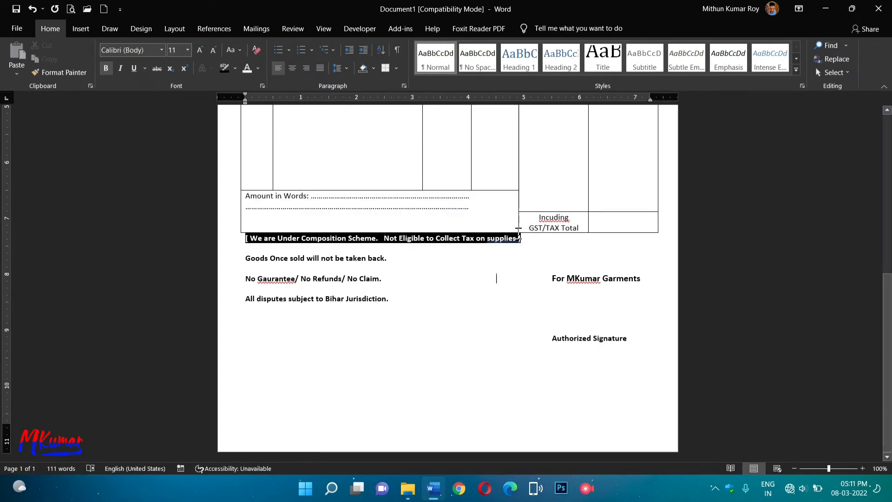
Accept the spelling suggestion for 'supplies', then undo the correction.
{"action": "right_click", "coordinate": [500, 238]}
{"action": "left_click", "coordinate": [465, 253]}
{"action": "key", "text": "ctrl+z"}
Apply checkmark bullets to the three terms lines.
{"action": "left_click_drag", "start_coordinate": [245, 258], "coordinate": [389, 299]}
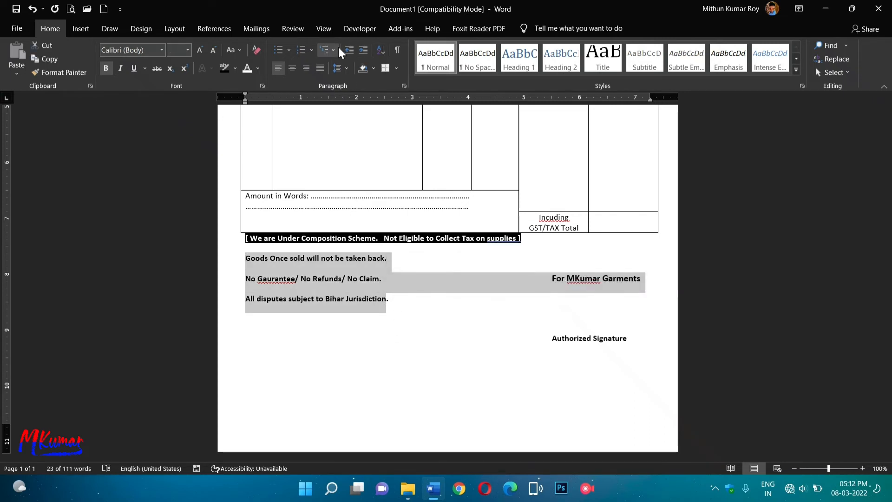
{"action": "left_click", "coordinate": [289, 50]}
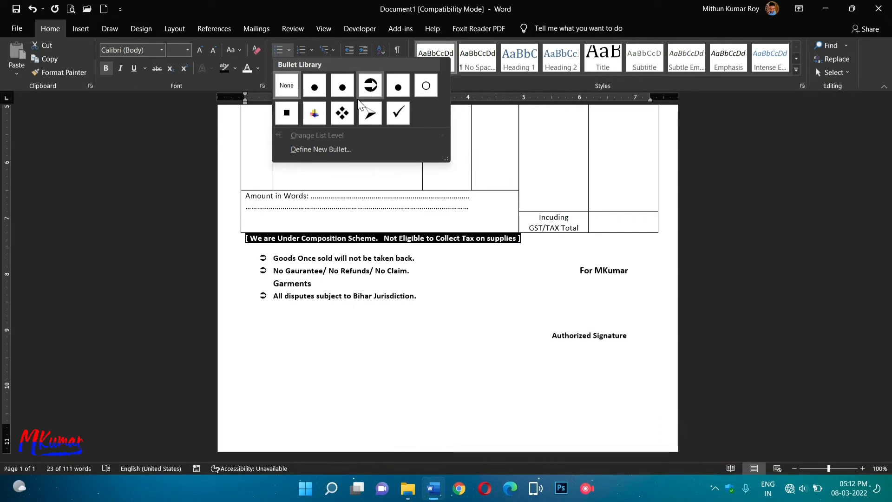
{"action": "left_click", "coordinate": [405, 118]}
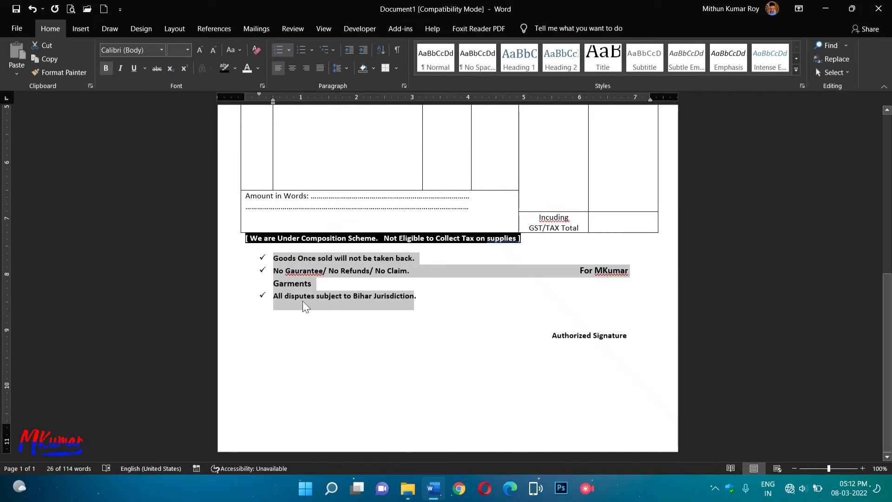
Realign 'For MKumar Garments' onto a single line beside the terms.
{"action": "left_click", "coordinate": [573, 270]}
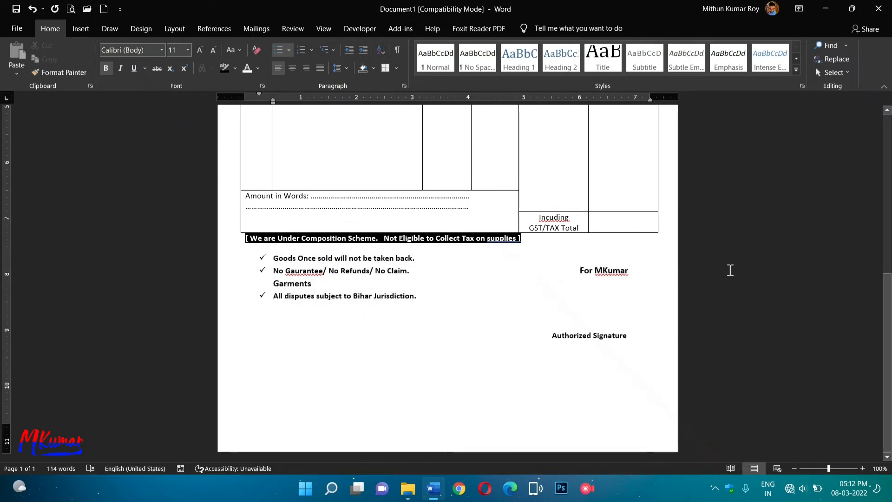
{"action": "key", "text": "BackSpace"}
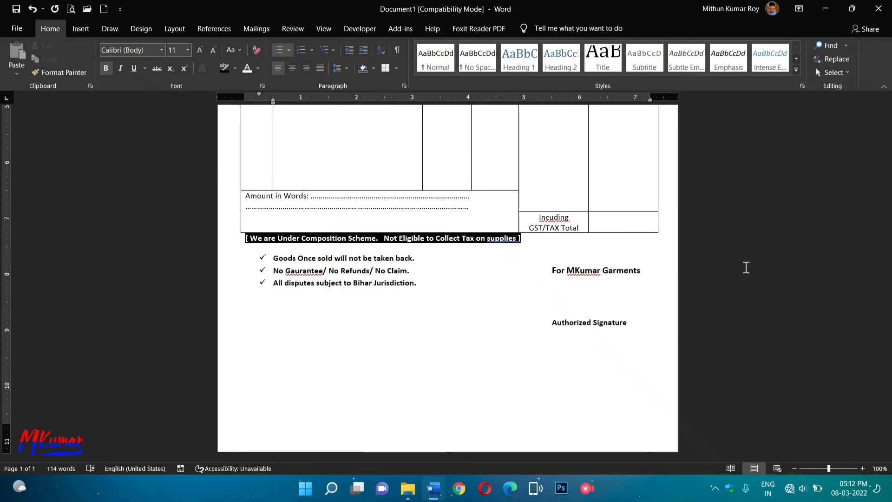
{"action": "key", "text": "BackSpace"}
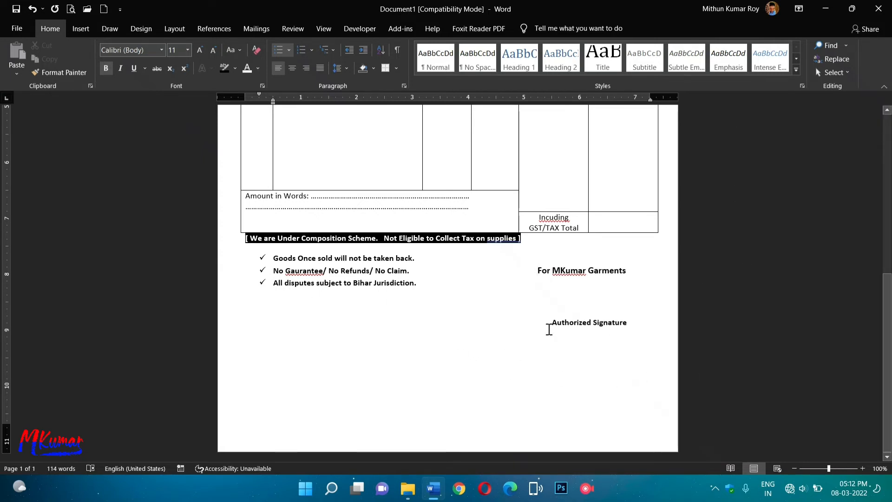
Bold the Amount in Words and GST total cells.
{"action": "left_click_drag", "start_coordinate": [247, 195], "coordinate": [421, 217]}
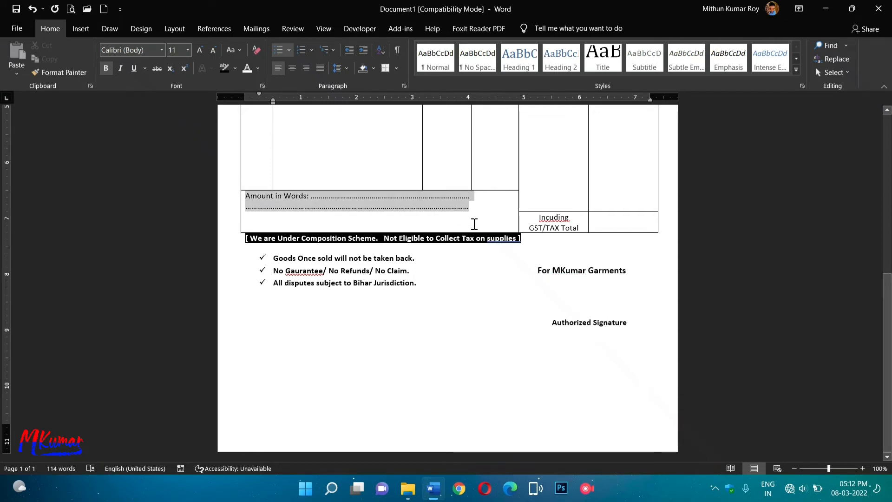
{"action": "left_click_drag", "start_coordinate": [474, 224], "coordinate": [618, 218]}
{"action": "left_click", "coordinate": [106, 68]}
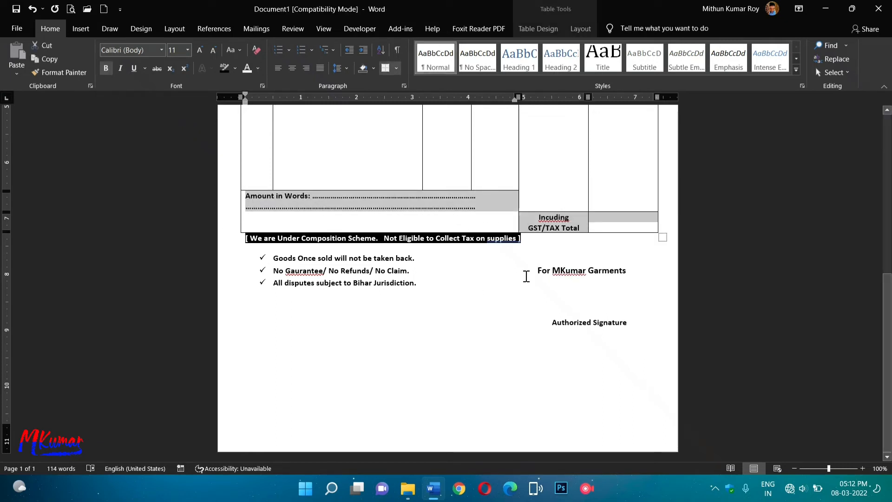
{"action": "right_click", "coordinate": [551, 219]}
{"action": "key", "text": "Escape"}
{"action": "left_click", "coordinate": [549, 221]}
Correct the misspelling 'Incuding' to 'Including'.
{"action": "right_click", "coordinate": [550, 220]}
{"action": "left_click", "coordinate": [525, 229]}
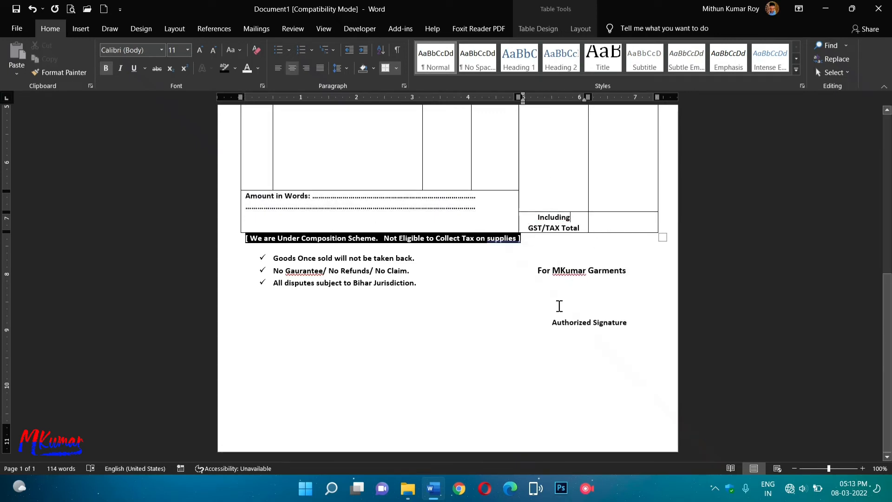
{"action": "scroll", "coordinate": [424, 328], "scroll_direction": "up", "scroll_amount": 6}
{"action": "scroll", "coordinate": [424, 327], "scroll_direction": "down", "scroll_amount": 6}
Make the item rows above Amount in Words taller.
{"action": "left_click_drag", "start_coordinate": [487, 191], "coordinate": [500, 278]}
{"action": "scroll", "coordinate": [444, 361], "scroll_direction": "up", "scroll_amount": 6}
{"action": "scroll", "coordinate": [444, 361], "scroll_direction": "down", "scroll_amount": 6}
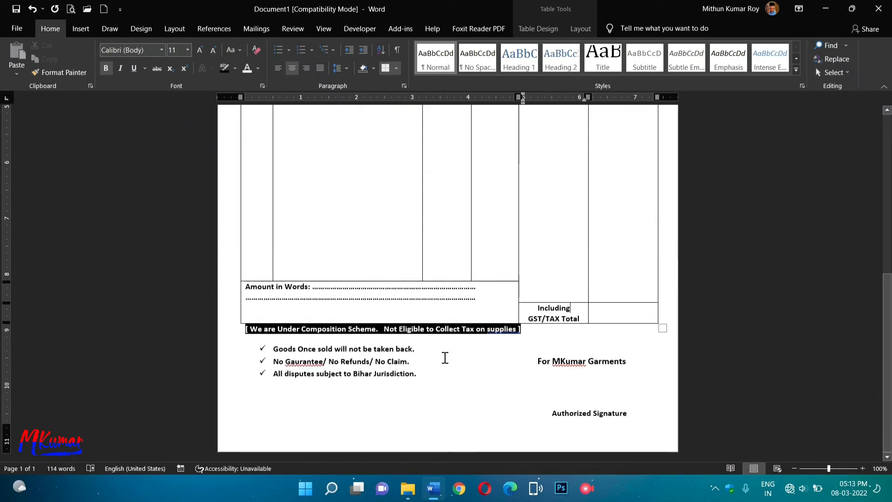
Remove the extra spacing after the Invoice No line.
{"action": "scroll", "coordinate": [401, 203], "scroll_direction": "up", "scroll_amount": 5}
{"action": "scroll", "coordinate": [401, 203], "scroll_direction": "up", "scroll_amount": 3}
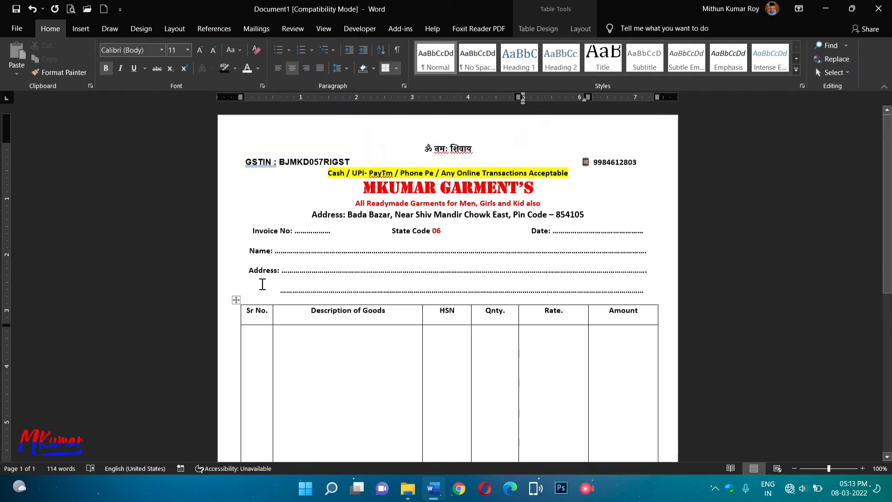
{"action": "left_click", "coordinate": [337, 231]}
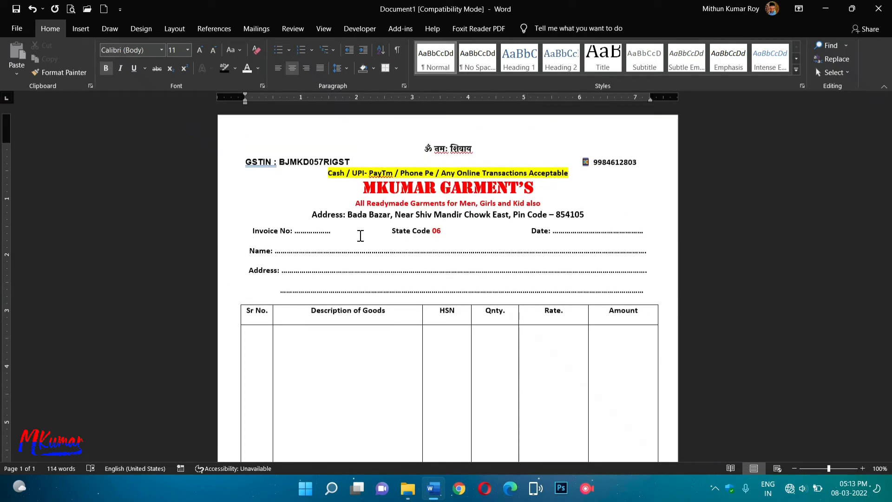
{"action": "key", "text": "BackSpace"}
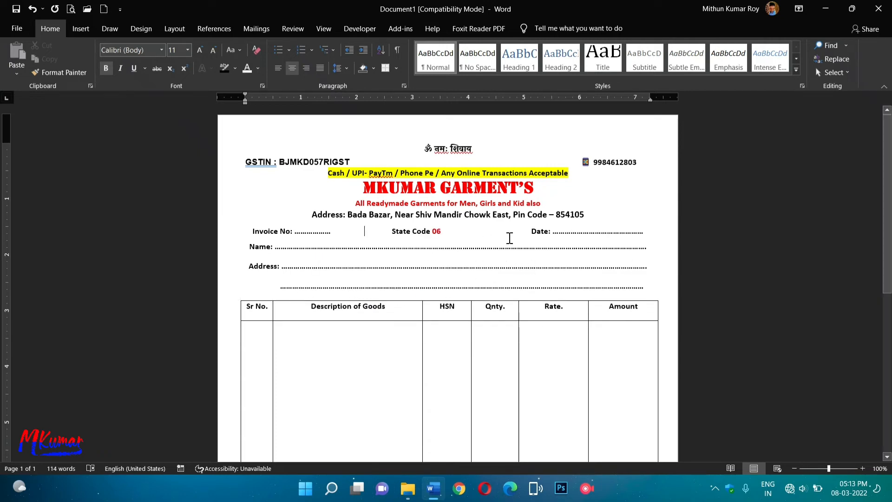
Set the yellow payment-methods line to 1.15 line spacing.
{"action": "scroll", "coordinate": [466, 301], "scroll_direction": "down", "scroll_amount": 10}
{"action": "scroll", "coordinate": [648, 261], "scroll_direction": "up", "scroll_amount": 7}
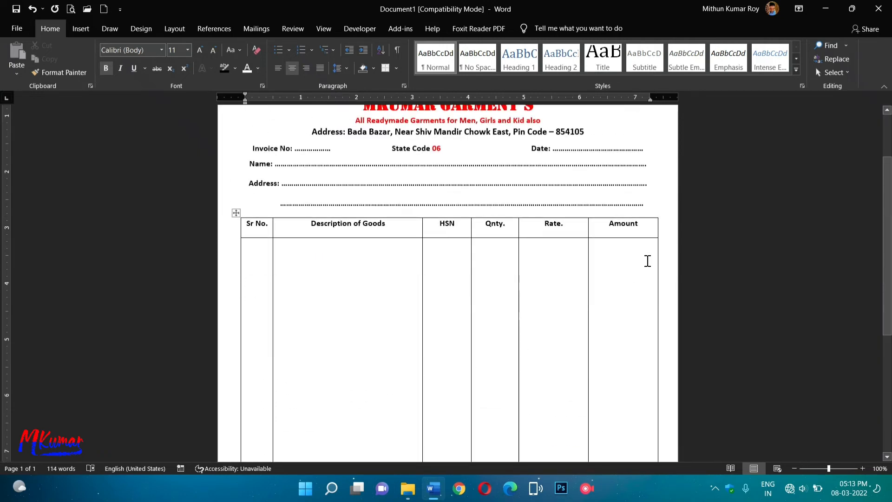
{"action": "scroll", "coordinate": [800, 429], "scroll_direction": "down", "scroll_amount": 4, "text": "ctrl"}
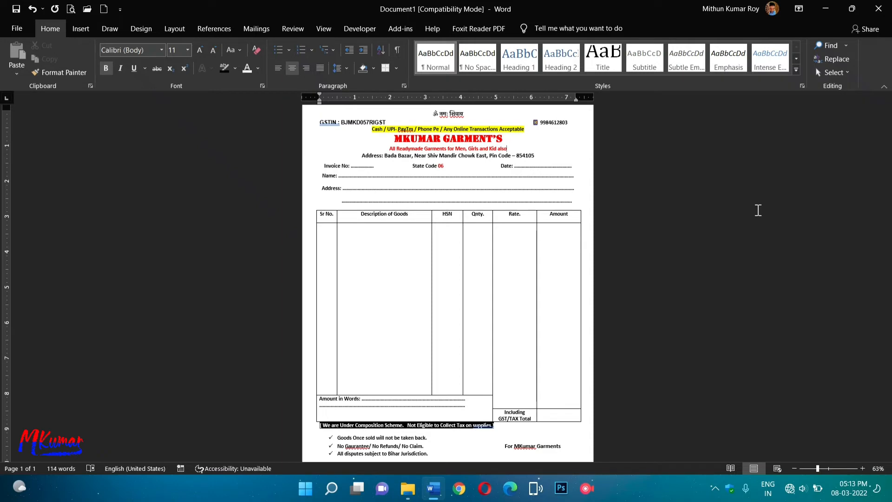
{"action": "left_click", "coordinate": [828, 467]}
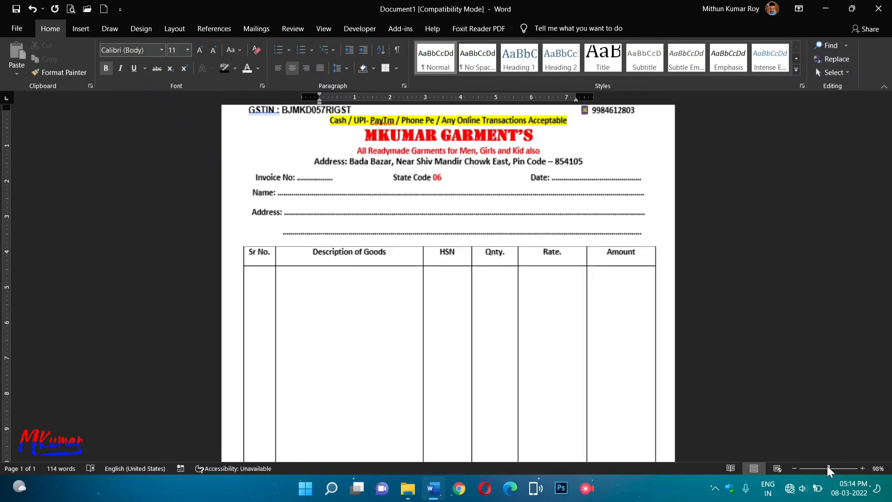
{"action": "scroll", "coordinate": [444, 248], "scroll_direction": "up", "scroll_amount": 2}
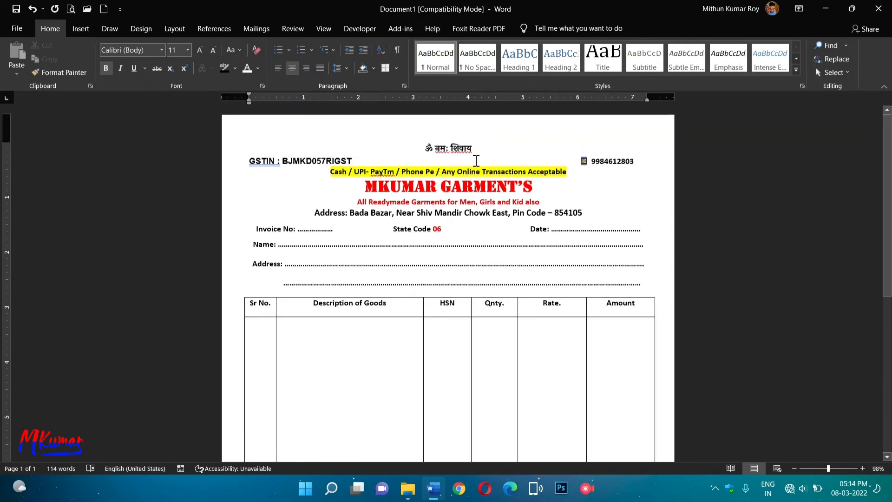
{"action": "scroll", "coordinate": [537, 281], "scroll_direction": "down", "scroll_amount": 10}
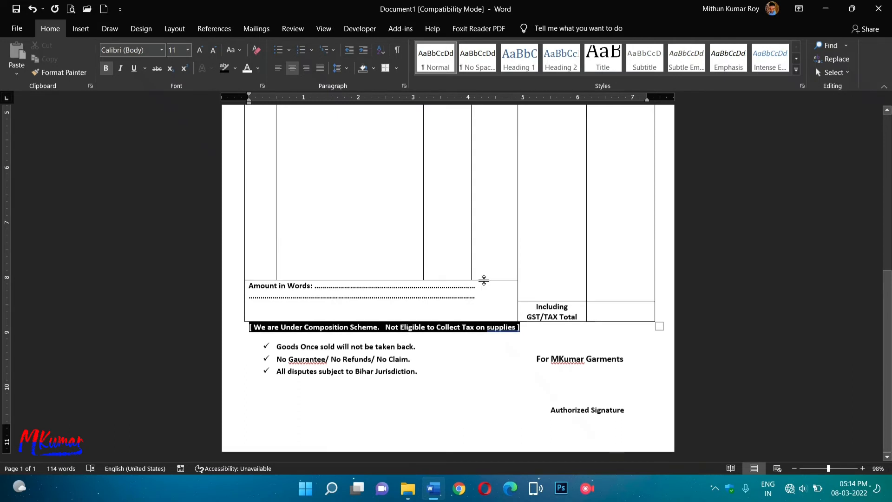
{"action": "scroll", "coordinate": [483, 275], "scroll_direction": "up", "scroll_amount": 10}
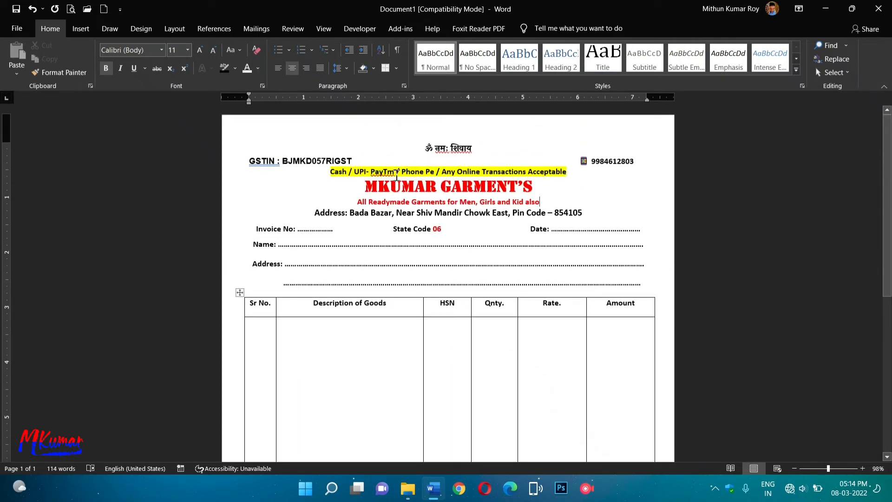
{"action": "triple_click", "coordinate": [329, 170]}
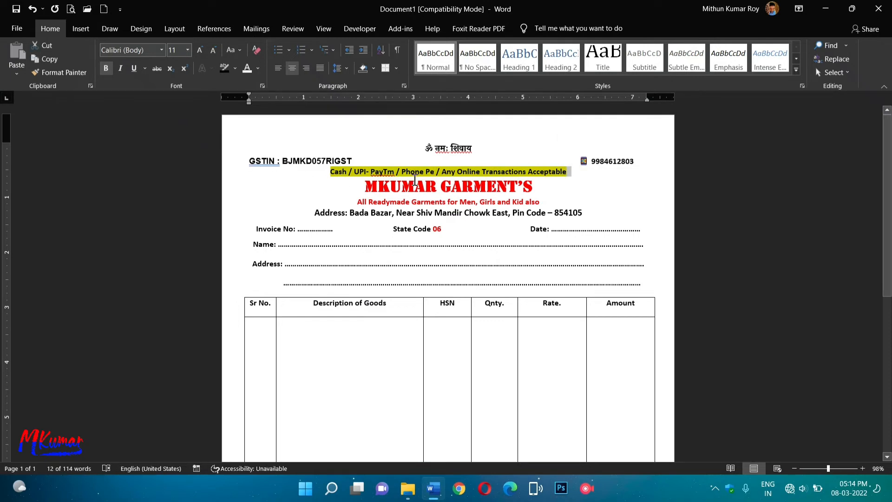
{"action": "left_click", "coordinate": [342, 68]}
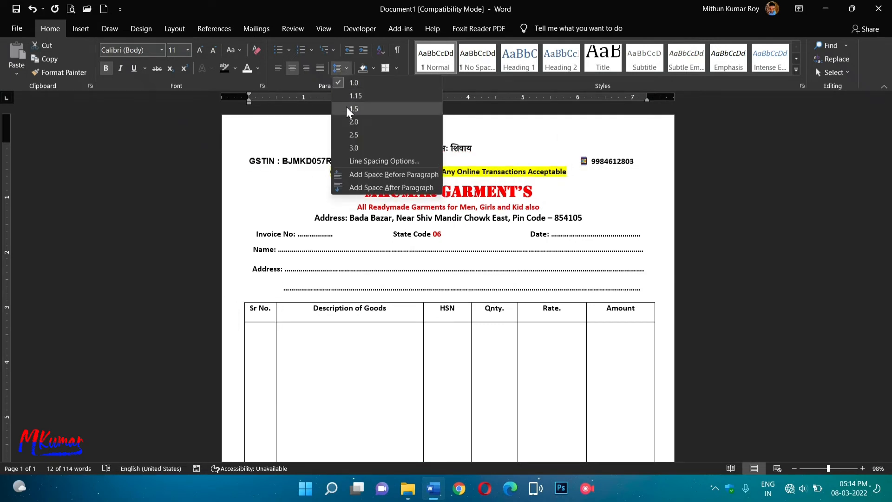
{"action": "left_click", "coordinate": [354, 95]}
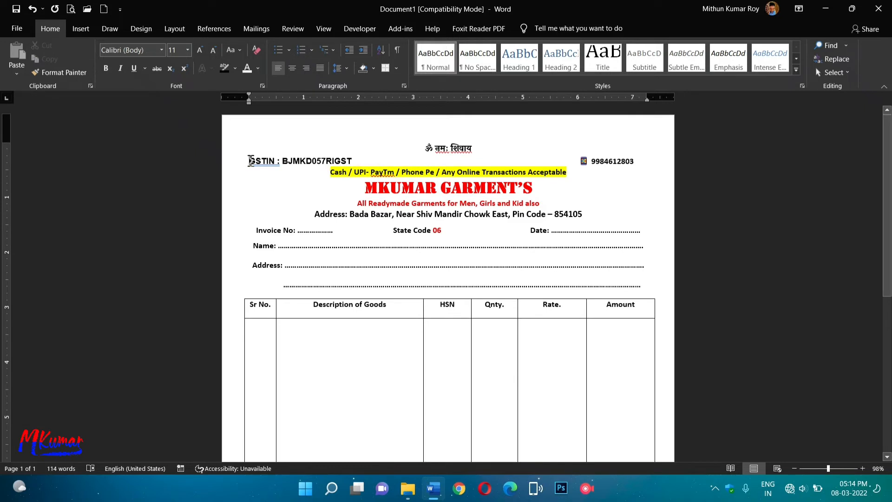
Try pasting the phone number after 'Acceptable', then undo the paste.
{"action": "left_click_drag", "start_coordinate": [249, 160], "coordinate": [628, 167]}
{"action": "left_click", "coordinate": [544, 195]}
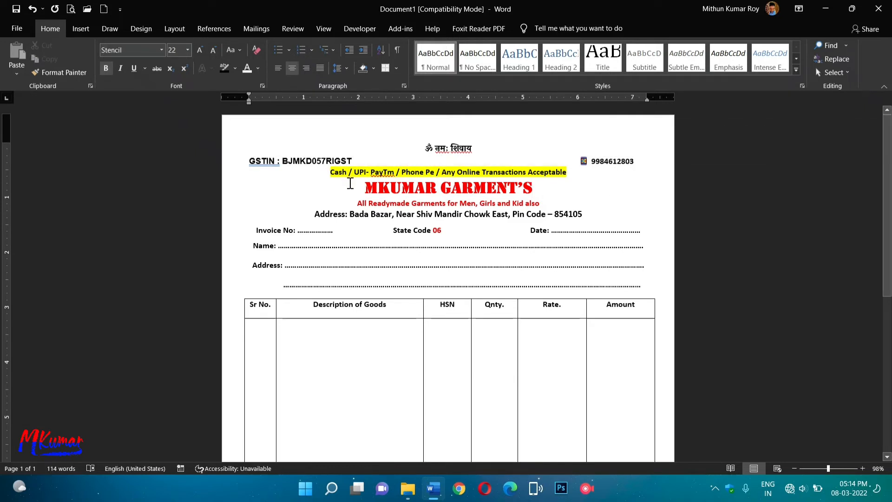
{"action": "left_click", "coordinate": [582, 168]}
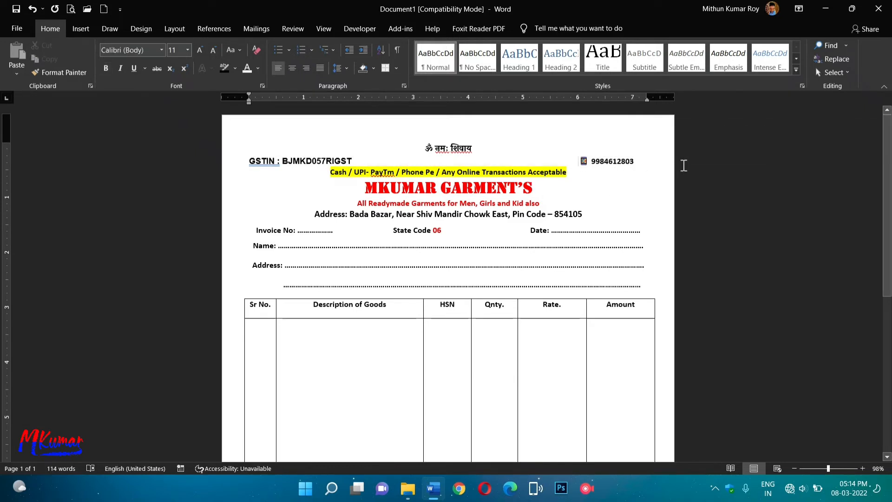
{"action": "left_click", "coordinate": [583, 164]}
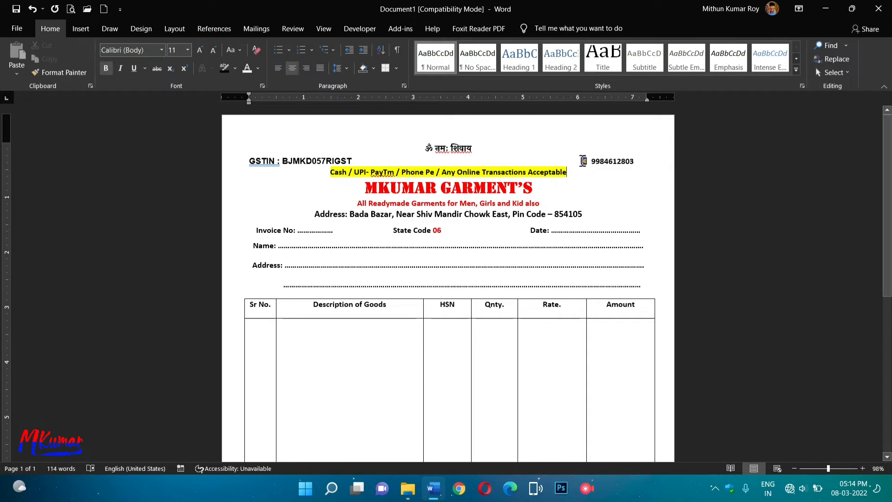
{"action": "left_click_drag", "start_coordinate": [583, 161], "coordinate": [642, 161]}
{"action": "key", "text": "ctrl+c"}
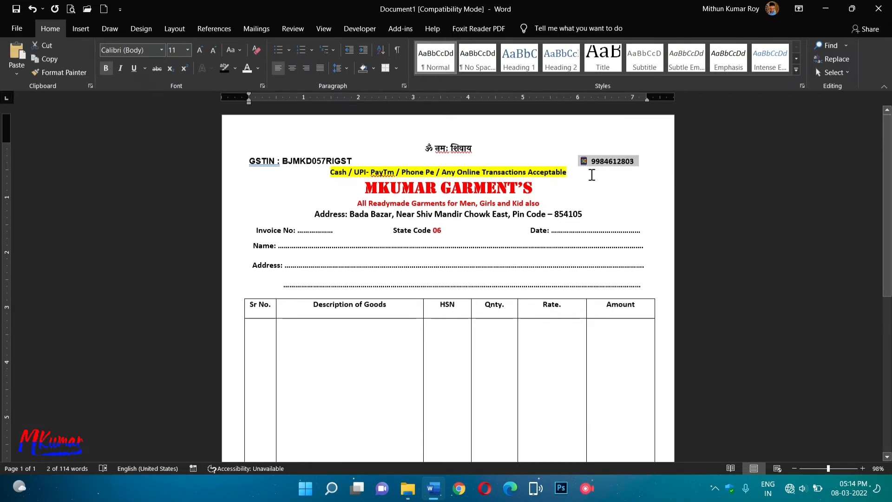
{"action": "left_click", "coordinate": [624, 183]}
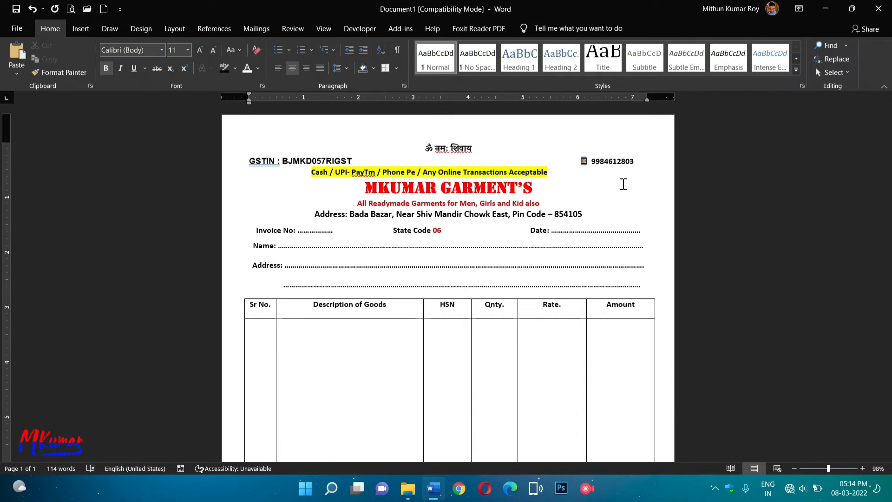
{"action": "key", "text": "ctrl+z"}
{"action": "key", "text": "ctrl+v"}
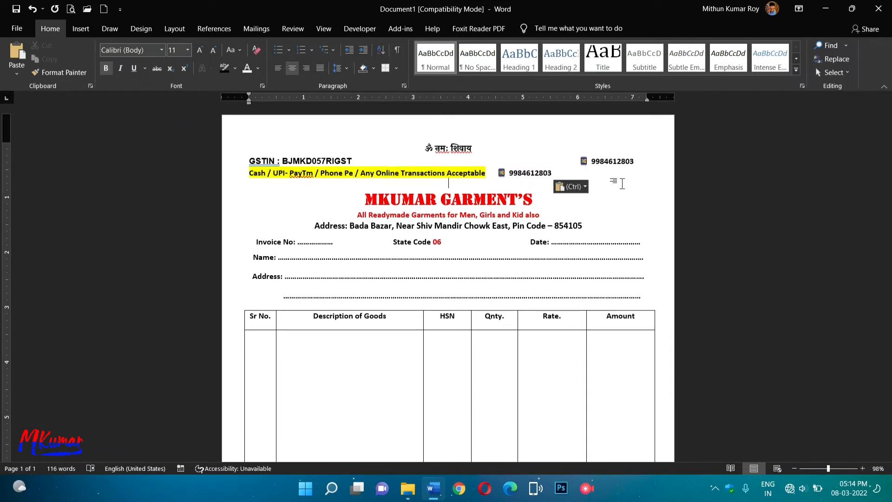
{"action": "key", "text": "BackSpace"}
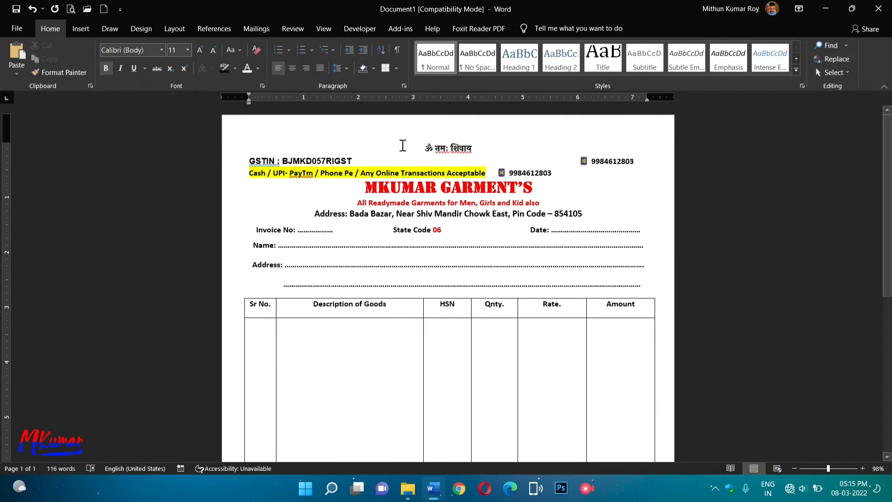
{"action": "left_click", "coordinate": [31, 10]}
{"action": "left_click", "coordinate": [31, 10]}
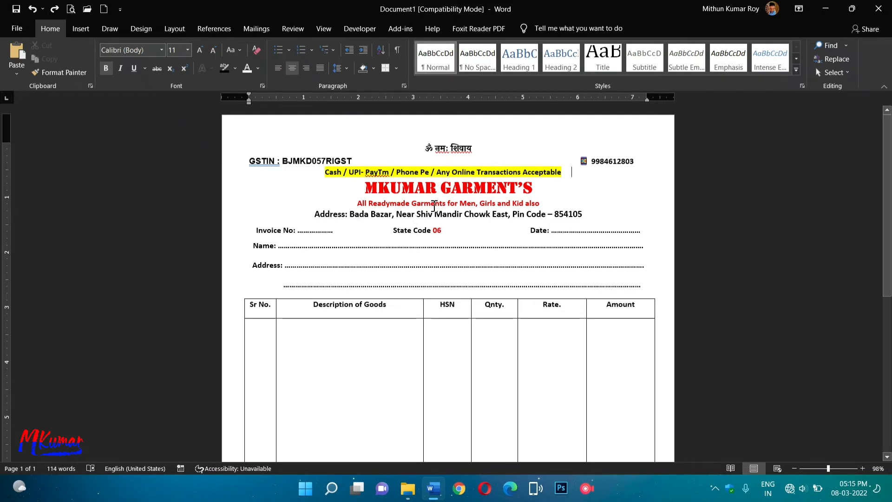
Correct 'PayTm' to 'Paytm' and indent the payment-methods line with a tab.
{"action": "right_click", "coordinate": [375, 172]}
{"action": "left_click", "coordinate": [366, 187]}
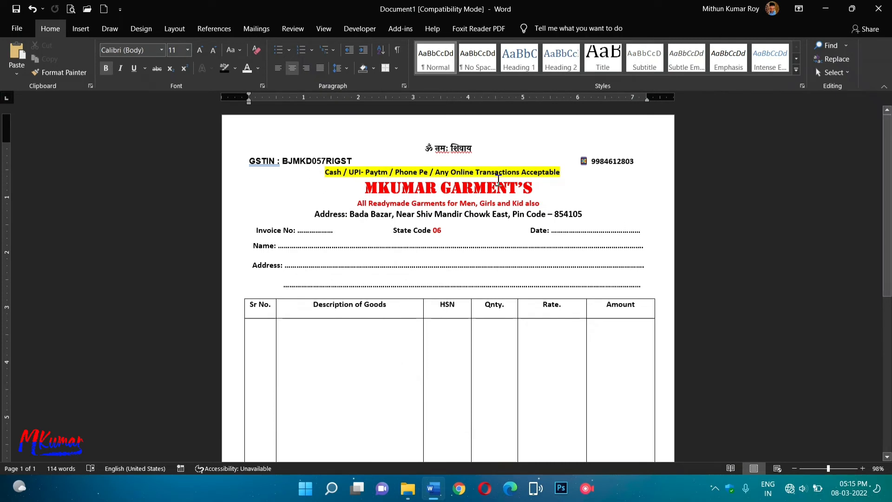
{"action": "key", "text": "Tab"}
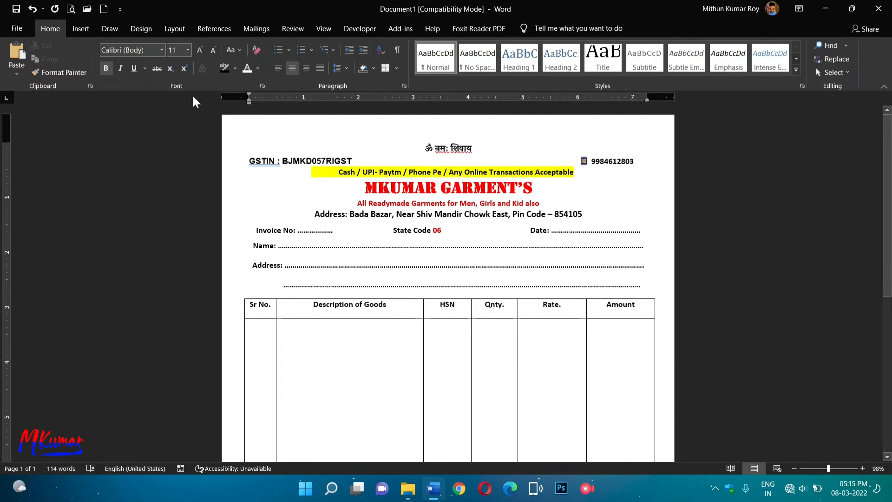
Reapply the yellow highlight so it starts at 'Cash' rather than the indent.
{"action": "left_click", "coordinate": [235, 69]}
{"action": "left_click", "coordinate": [225, 85]}
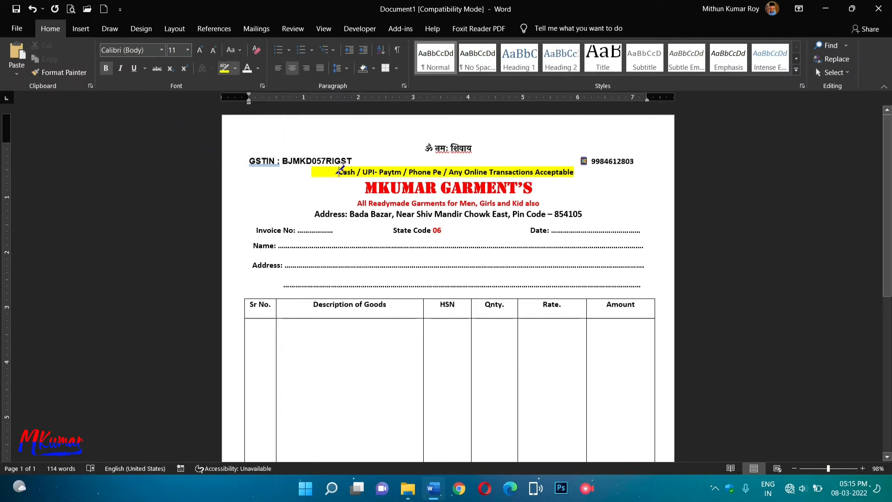
{"action": "left_click_drag", "start_coordinate": [344, 172], "coordinate": [311, 173]}
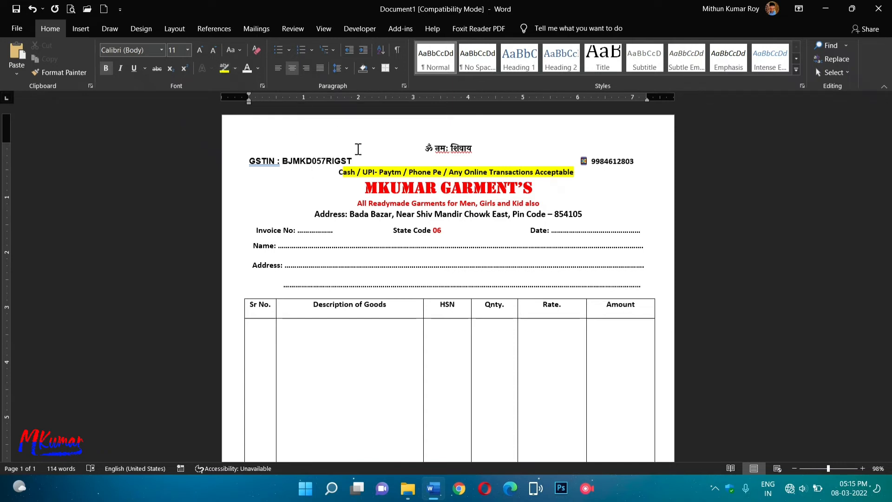
{"action": "left_click", "coordinate": [223, 70]}
Check spelling suggestions on the Hindi heading, then select the MKUMAR GARMENT'S heading.
{"action": "left_click", "coordinate": [344, 191]}
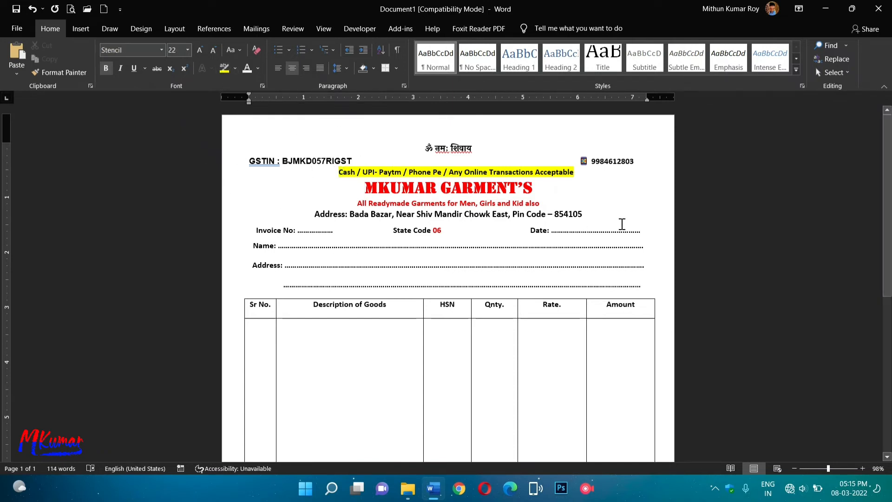
{"action": "right_click", "coordinate": [441, 148]}
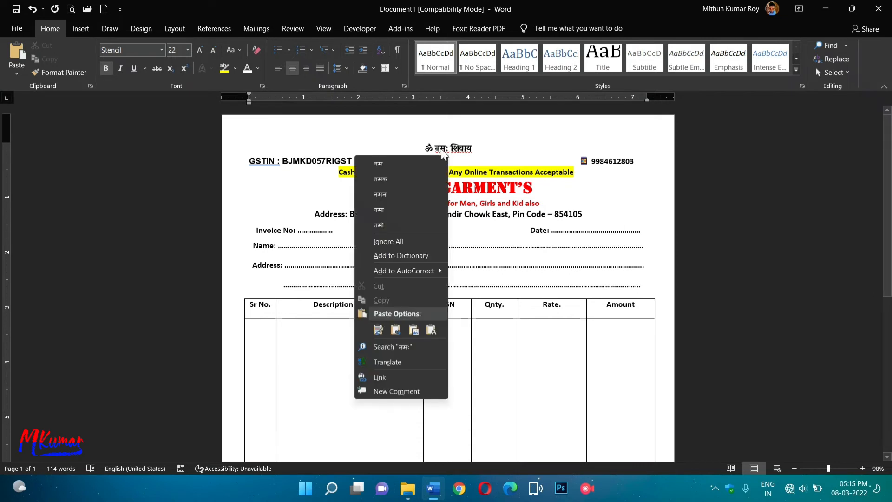
{"action": "left_click", "coordinate": [495, 156]}
{"action": "left_click_drag", "start_coordinate": [407, 146], "coordinate": [485, 150]}
{"action": "left_click", "coordinate": [512, 154]}
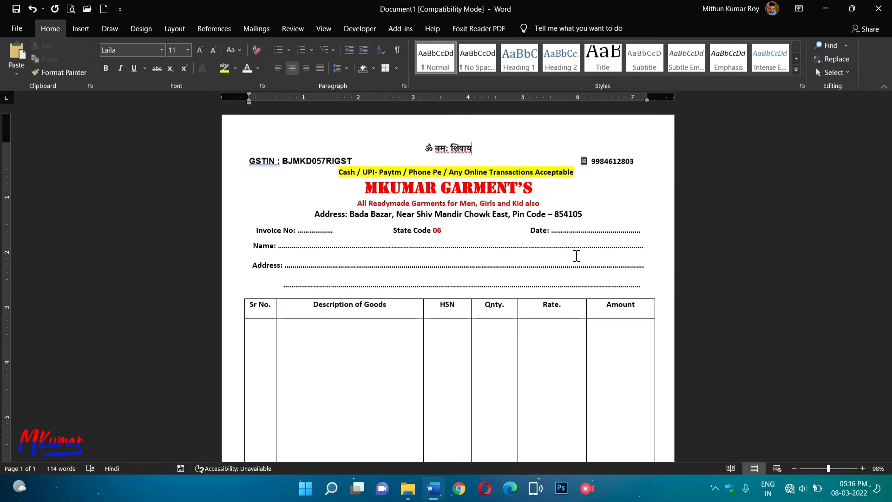
{"action": "left_click_drag", "start_coordinate": [361, 188], "coordinate": [532, 194]}
Grow the MKUMAR GARMENT'S heading from 22 to 26 pt.
{"action": "left_click", "coordinate": [200, 50]}
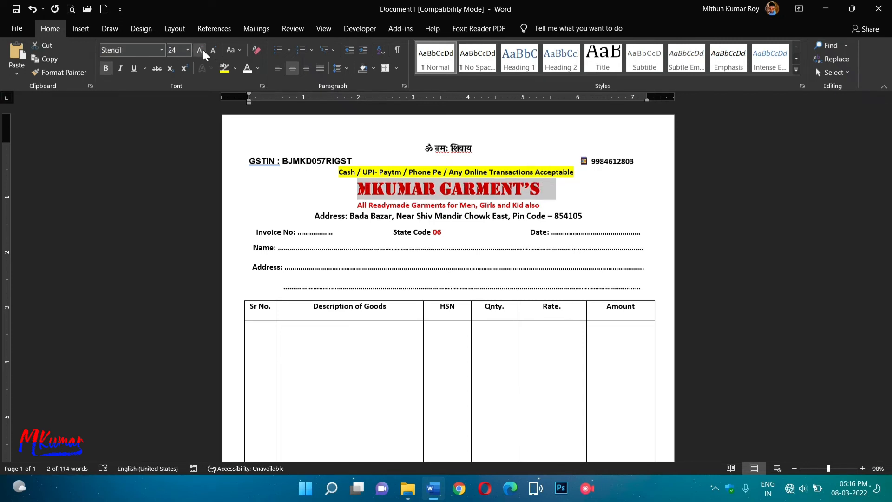
{"action": "left_click", "coordinate": [202, 48]}
{"action": "left_click", "coordinate": [596, 205]}
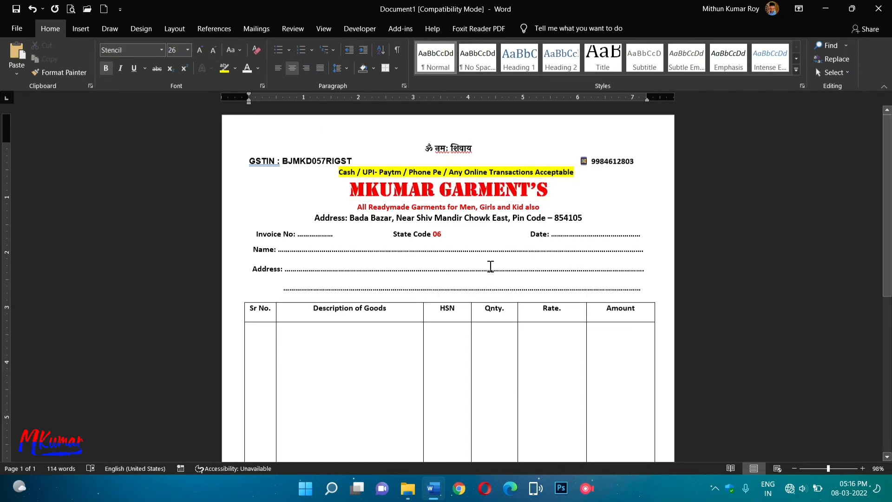
{"action": "scroll", "coordinate": [385, 278], "scroll_direction": "down", "scroll_amount": 10}
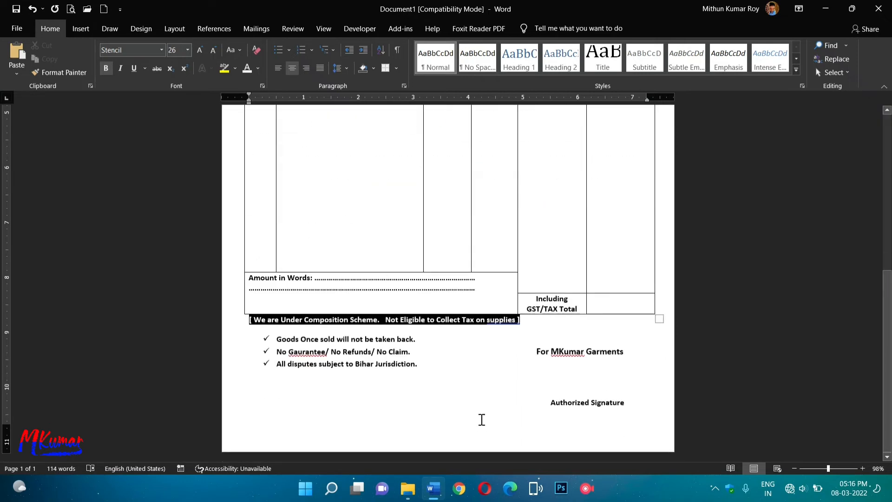
{"action": "scroll", "coordinate": [482, 419], "scroll_direction": "up", "scroll_amount": 10}
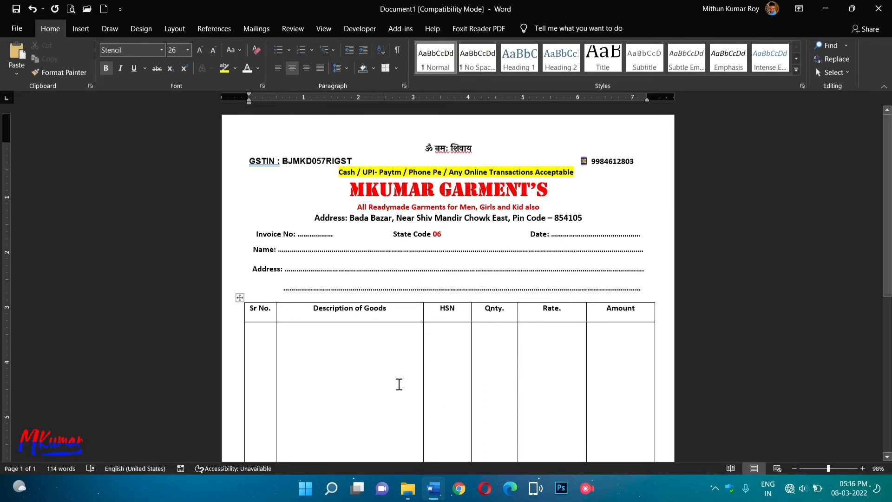
Vertically centre the table's header-row labels with Align Center, keeping 1.0 spacing.
{"action": "left_click", "coordinate": [258, 311]}
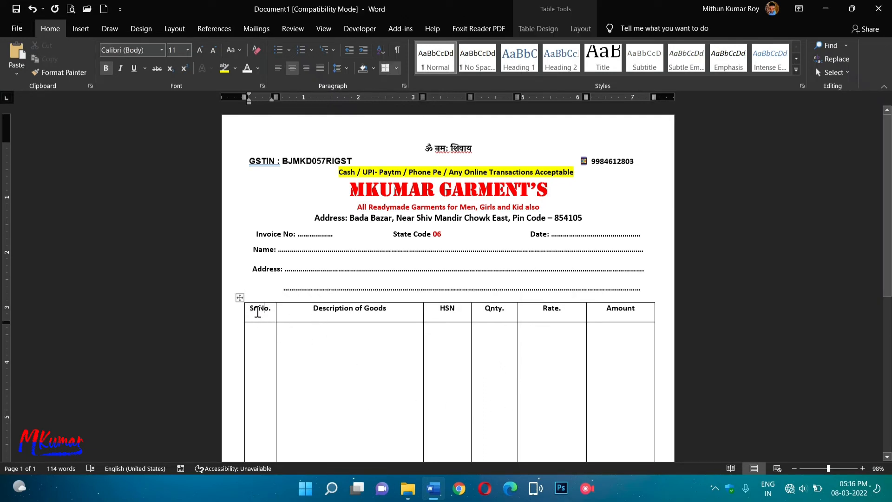
{"action": "left_click_drag", "start_coordinate": [258, 311], "coordinate": [663, 308]}
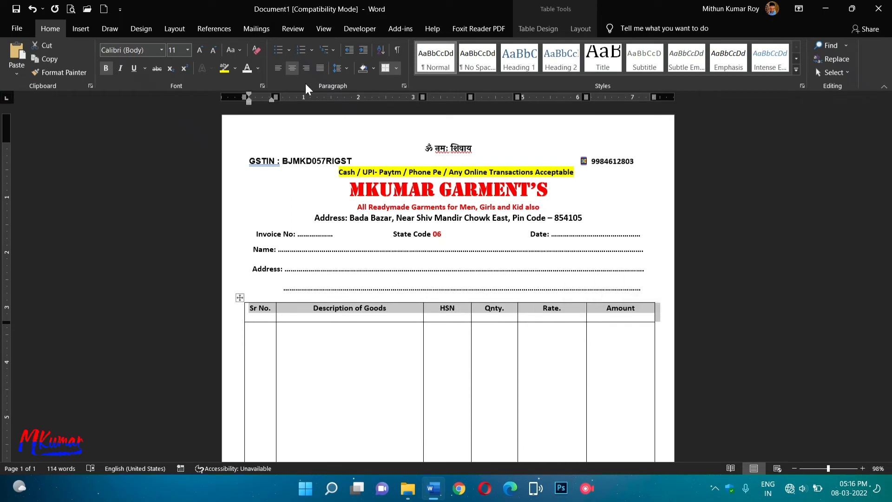
{"action": "left_click", "coordinate": [346, 68]}
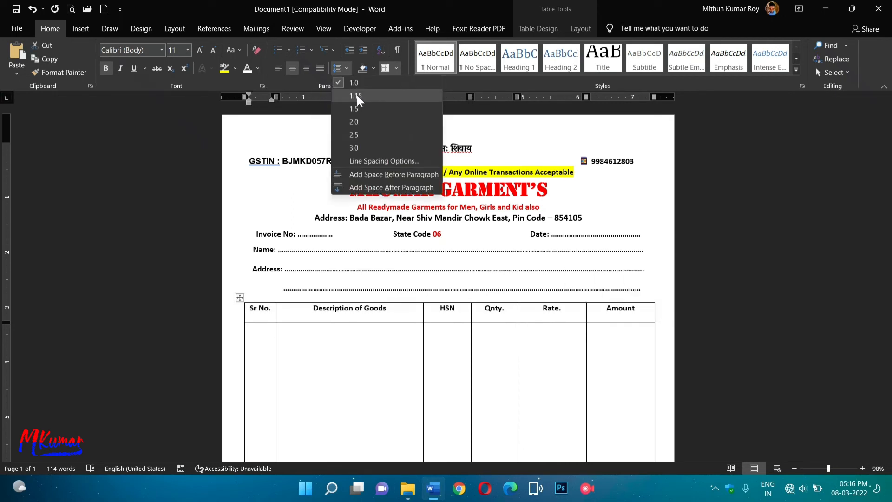
{"action": "left_click", "coordinate": [355, 82]}
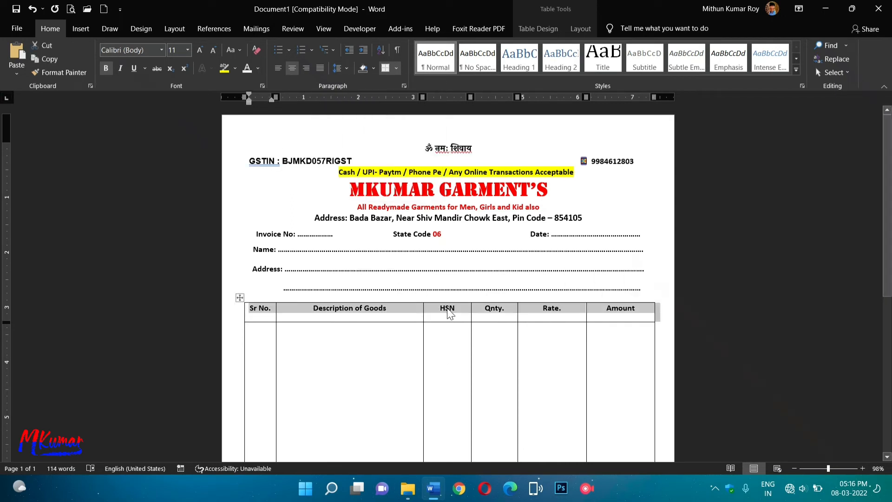
{"action": "left_click", "coordinate": [580, 28]}
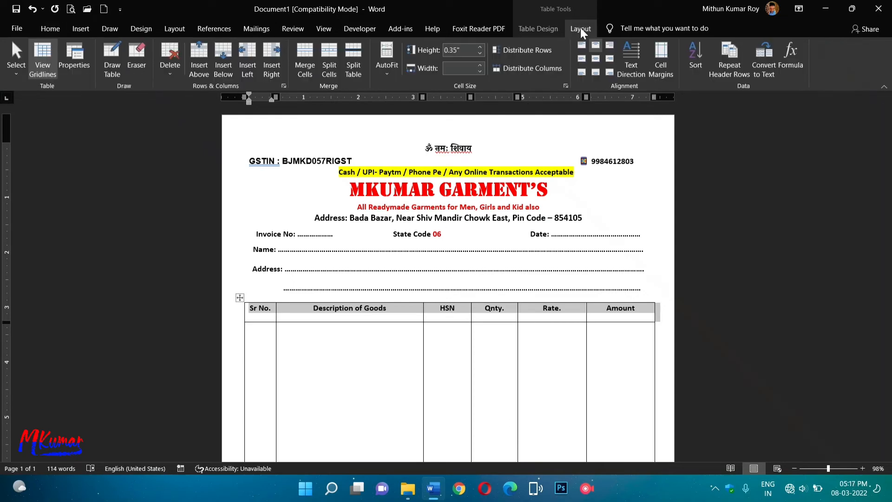
{"action": "left_click", "coordinate": [596, 60]}
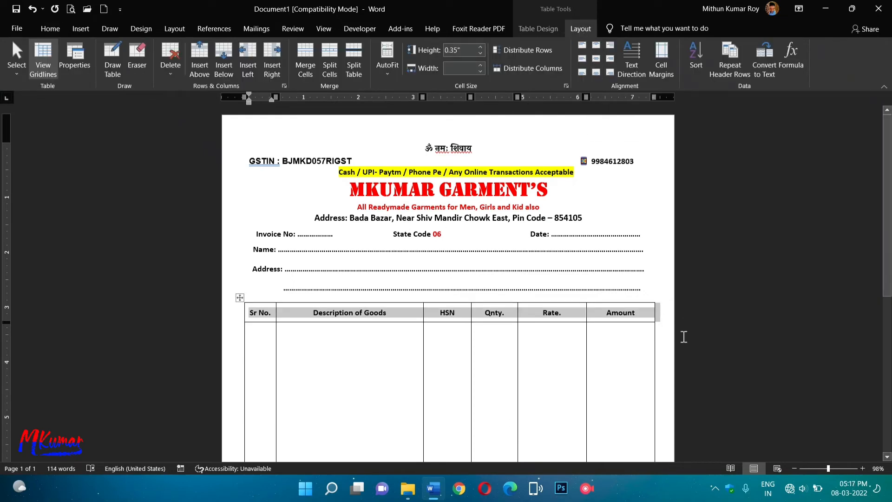
{"action": "scroll", "coordinate": [225, 360], "scroll_direction": "down", "scroll_amount": 10}
{"action": "left_click_drag", "start_coordinate": [535, 298], "coordinate": [578, 310]}
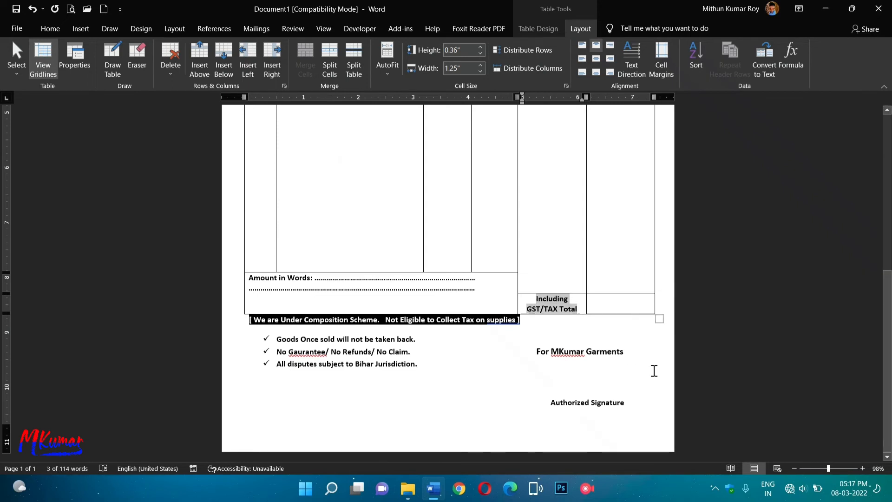
Right-align the 'Including GST/TAX Total' label in its cell.
{"action": "left_click", "coordinate": [50, 29]}
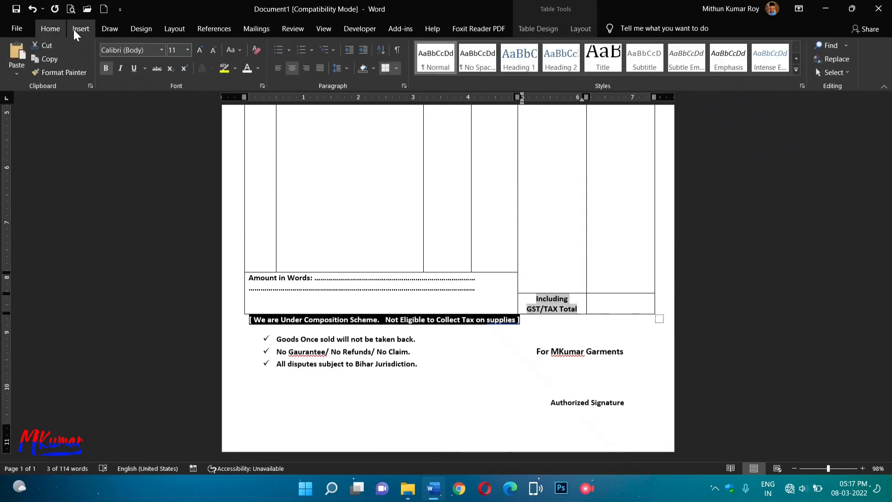
{"action": "left_click", "coordinate": [279, 71]}
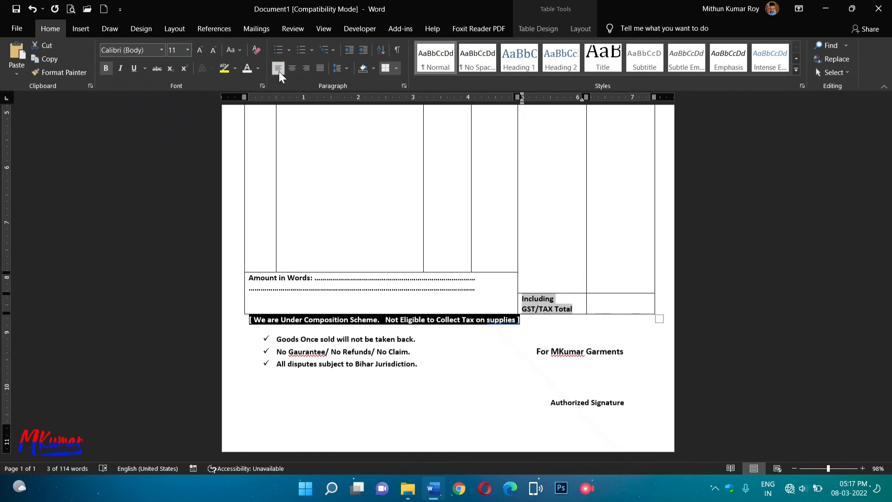
{"action": "left_click", "coordinate": [318, 69]}
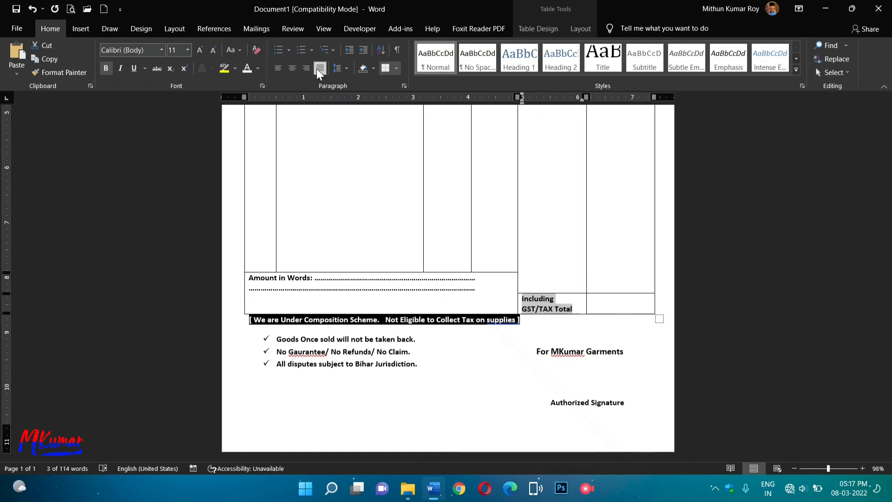
{"action": "left_click", "coordinate": [292, 69]}
{"action": "left_click", "coordinate": [279, 71]}
{"action": "left_click", "coordinate": [306, 70]}
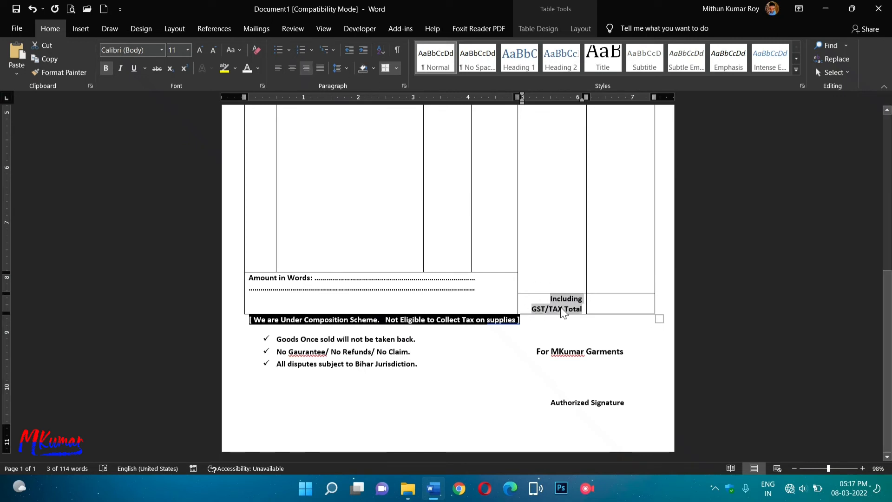
{"action": "left_click", "coordinate": [723, 349]}
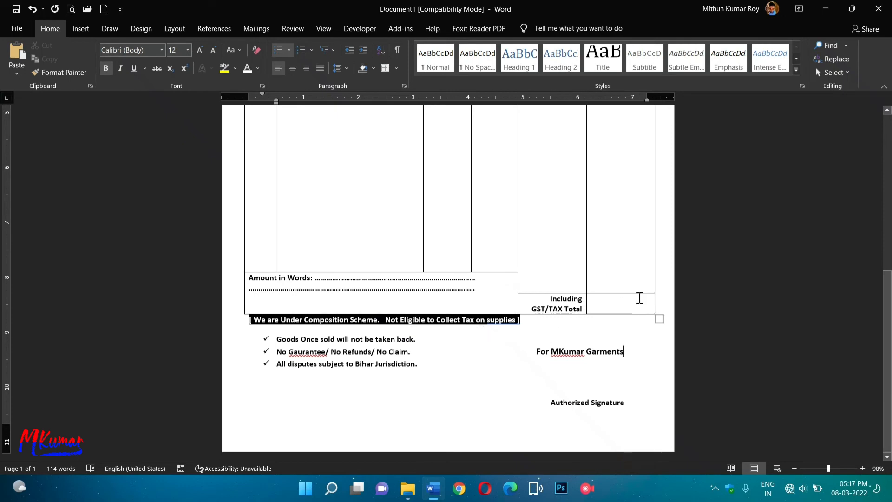
{"action": "scroll", "coordinate": [586, 244], "scroll_direction": "up", "scroll_amount": 5}
{"action": "scroll", "coordinate": [586, 245], "scroll_direction": "down", "scroll_amount": 5}
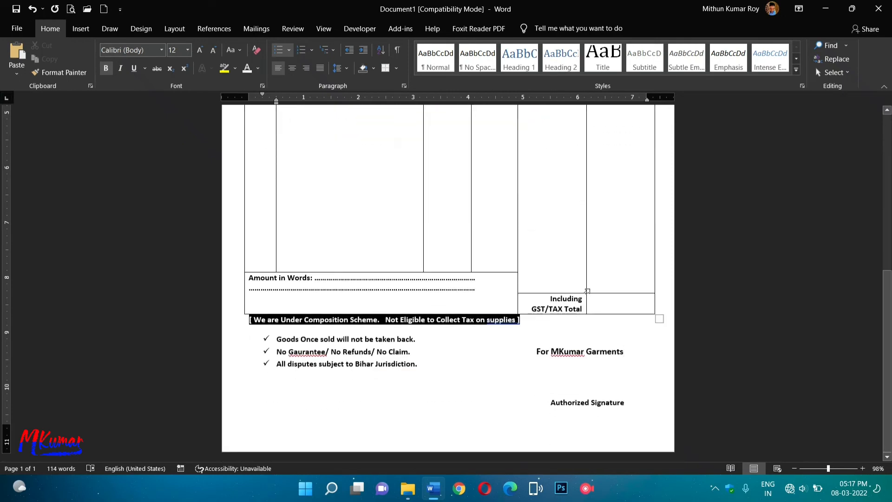
Insert a blank line above 'Amount in Words'.
{"action": "left_click", "coordinate": [481, 277]}
{"action": "key", "text": "Return"}
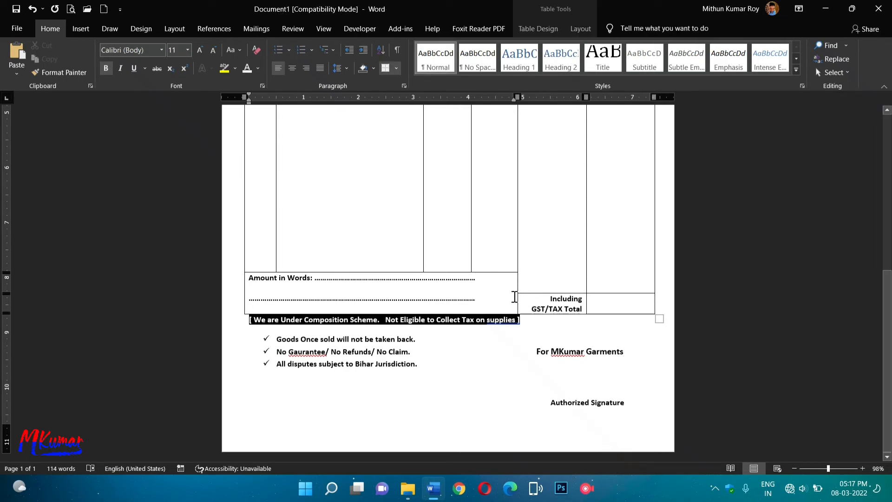
{"action": "key", "text": "Return"}
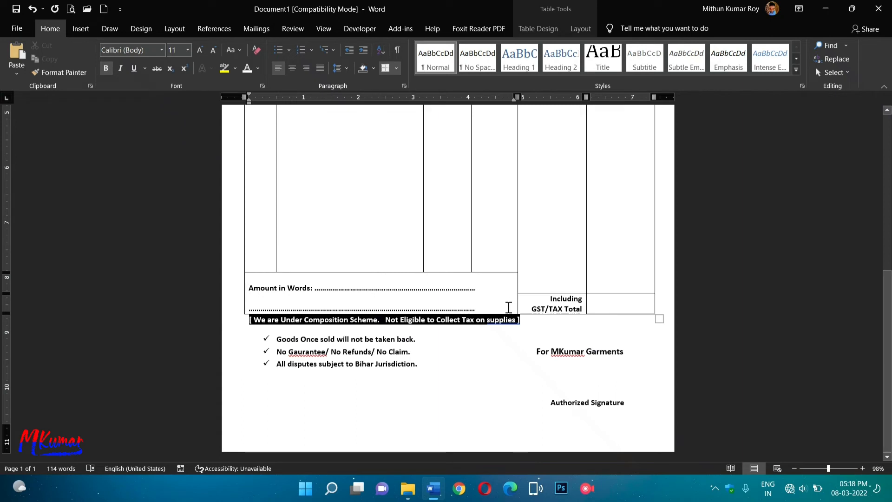
{"action": "left_click", "coordinate": [500, 360]}
{"action": "scroll", "coordinate": [654, 336], "scroll_direction": "up", "scroll_amount": 6}
{"action": "scroll", "coordinate": [655, 337], "scroll_direction": "down", "scroll_amount": 6}
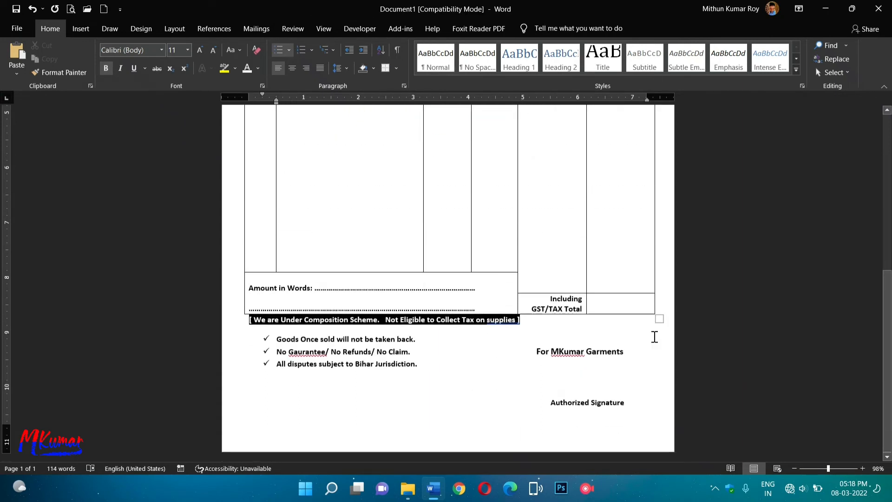
{"action": "left_click_drag", "start_coordinate": [549, 402], "coordinate": [628, 410]}
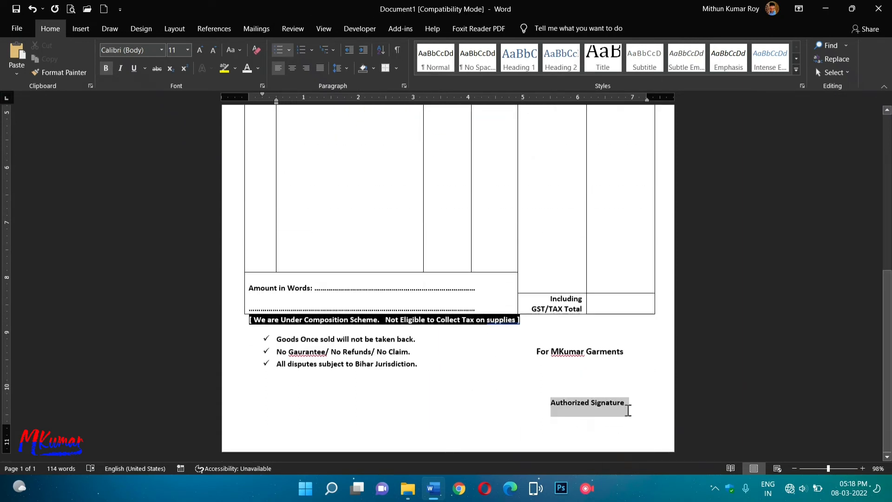
{"action": "left_click", "coordinate": [595, 403]}
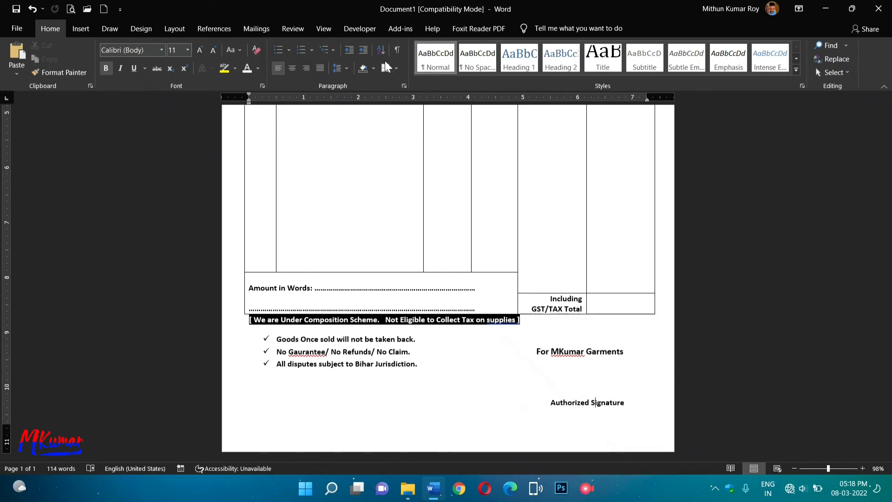
Draw a rounded rectangle around 'For MKumar Garments' above Authorized Signature.
{"action": "left_click", "coordinate": [80, 28]}
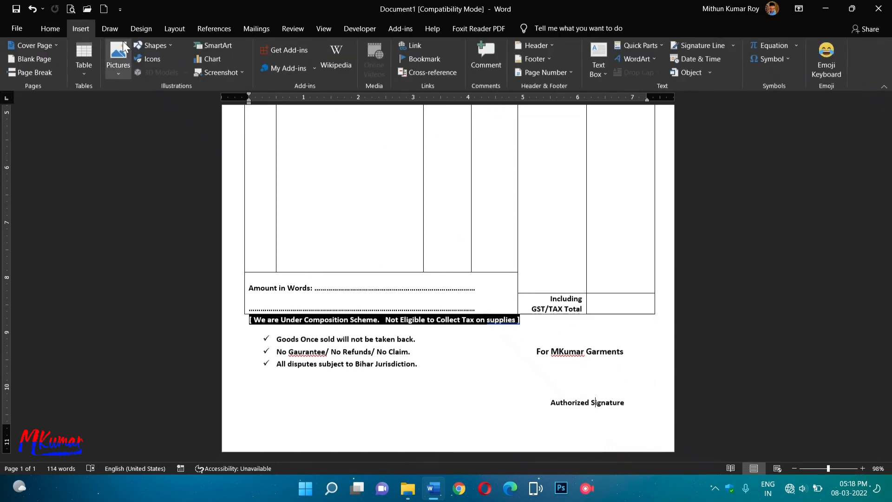
{"action": "left_click", "coordinate": [152, 45]}
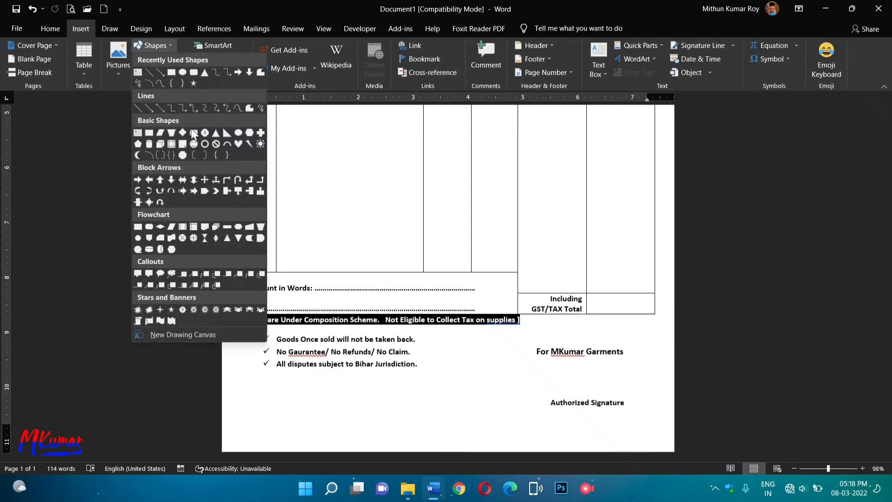
{"action": "left_click", "coordinate": [162, 139]}
{"action": "scroll", "coordinate": [537, 318], "scroll_direction": "up", "scroll_amount": 4}
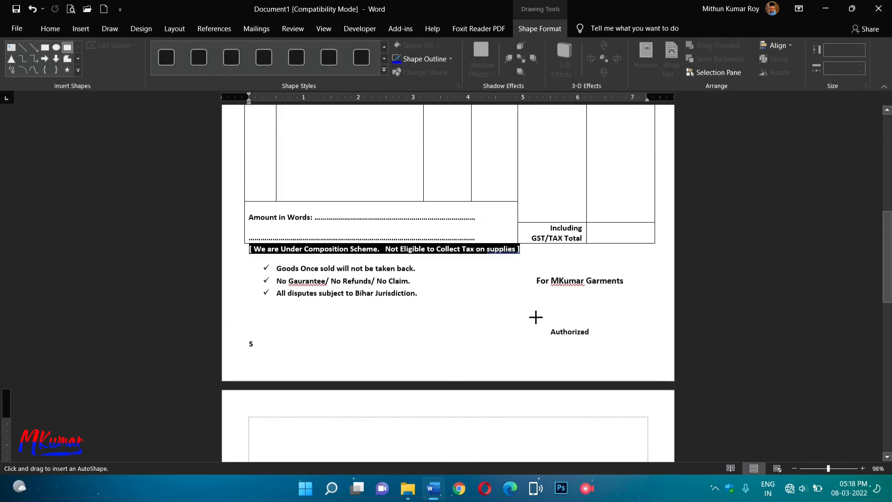
{"action": "scroll", "coordinate": [536, 318], "scroll_direction": "down", "scroll_amount": 4}
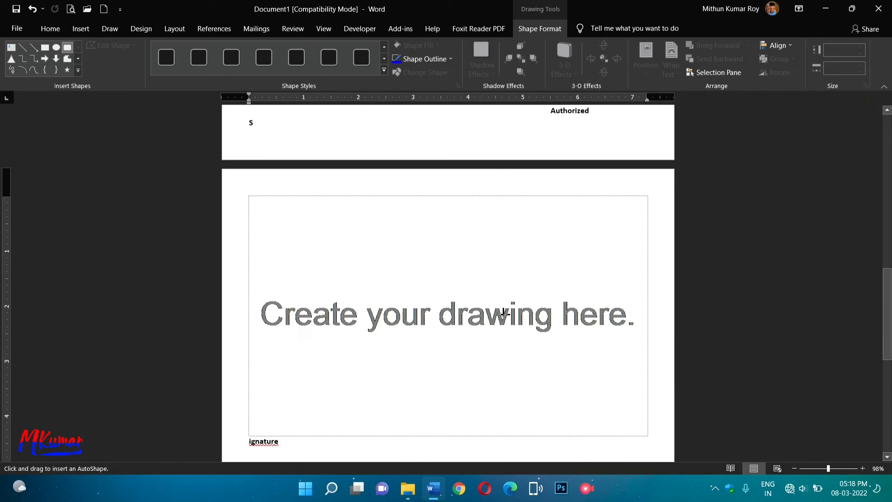
{"action": "key", "text": "ctrl+z"}
{"action": "left_click_drag", "start_coordinate": [526, 344], "coordinate": [646, 395]}
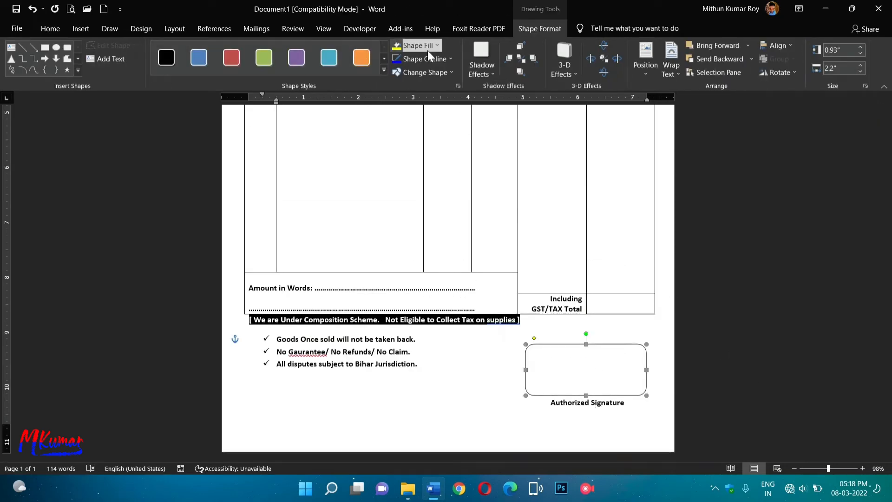
Set the rounded rectangle's Shape Fill to No Fill.
{"action": "left_click", "coordinate": [416, 45]}
{"action": "left_click", "coordinate": [417, 147]}
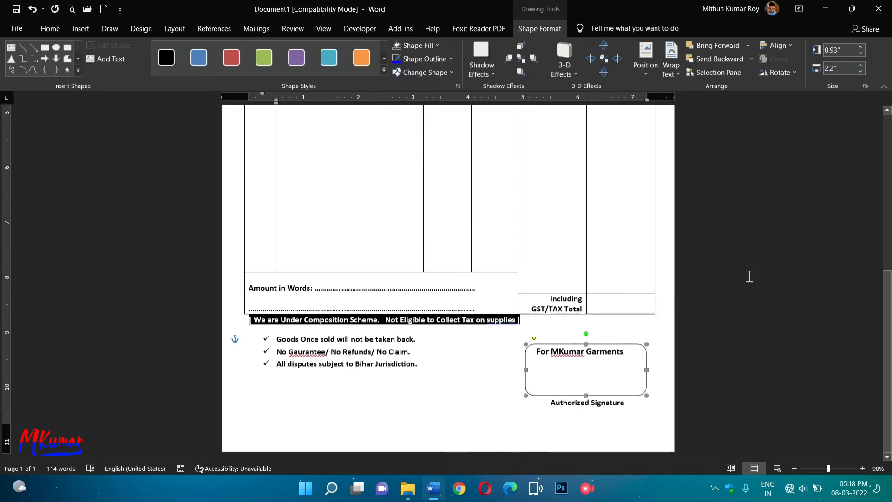
{"action": "left_click", "coordinate": [649, 417]}
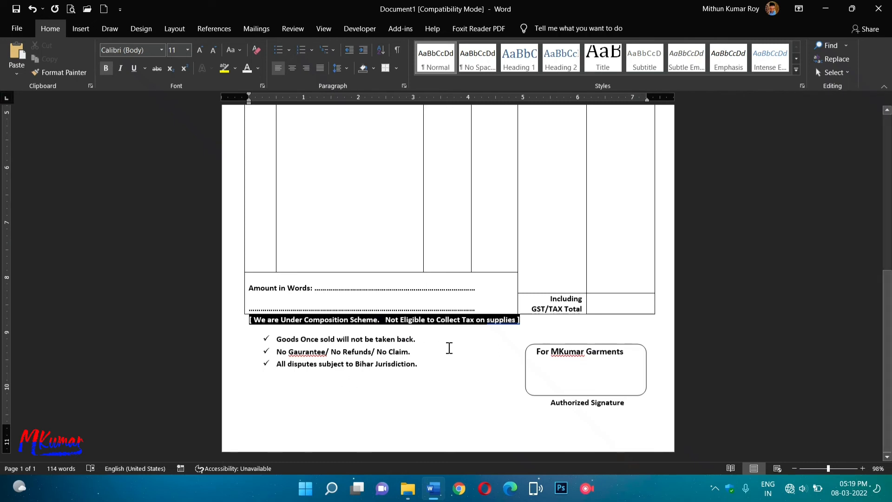
{"action": "left_click", "coordinate": [491, 338]}
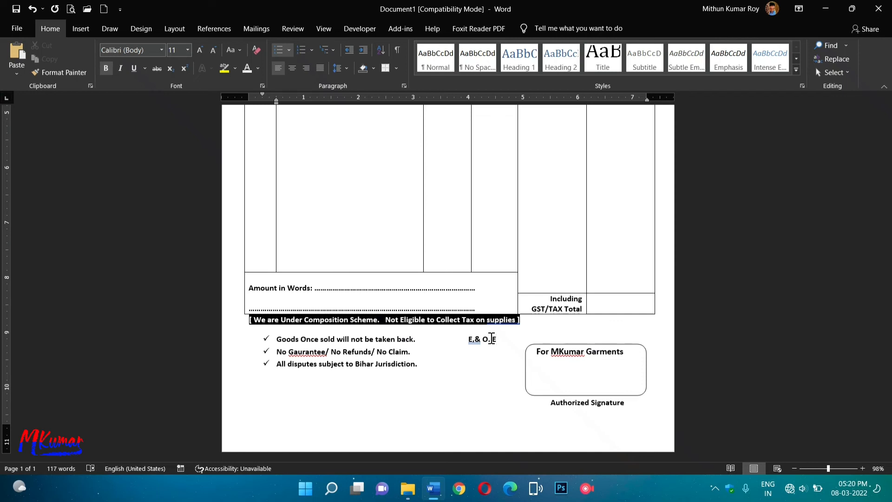
Replace the stray comma so the note reads 'E. & O. E.', and enlarge it to 12 pt.
{"action": "left_click", "coordinate": [474, 343]}
{"action": "key", "text": "BackSpace"}
{"action": "type", "text": "."}
{"action": "left_click_drag", "start_coordinate": [467, 339], "coordinate": [503, 339]}
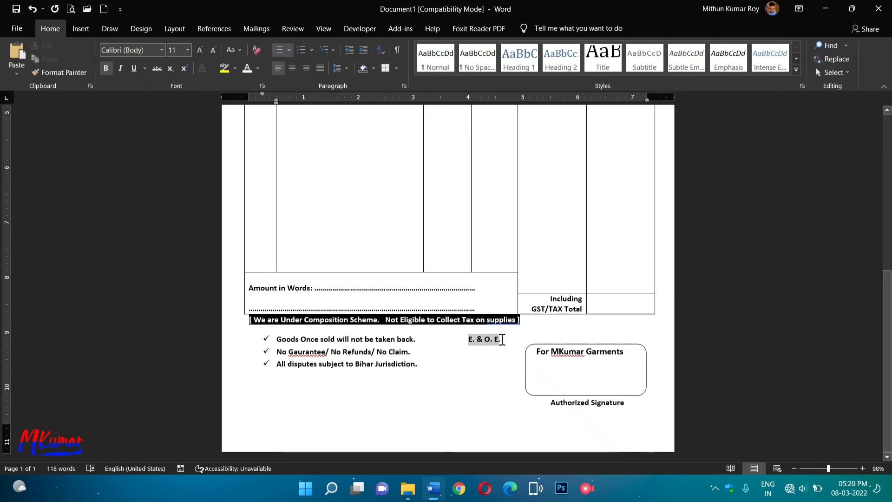
{"action": "left_click", "coordinate": [201, 49]}
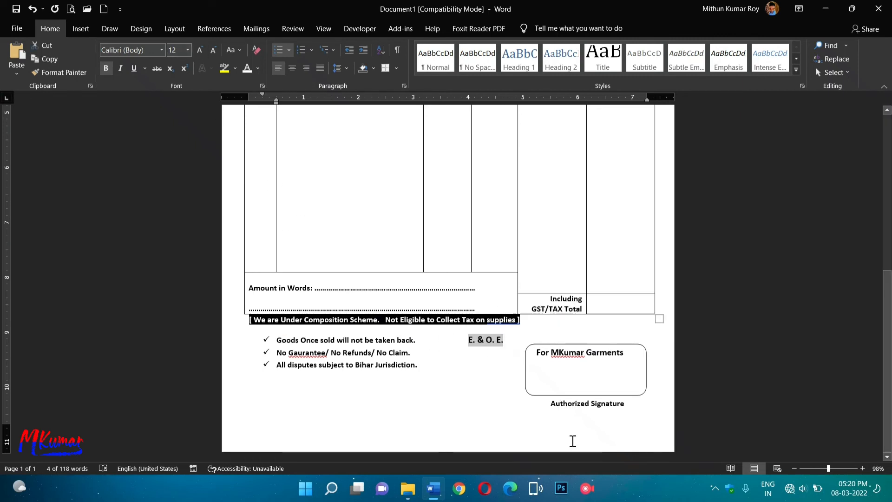
{"action": "left_click", "coordinate": [508, 424]}
{"action": "scroll", "coordinate": [634, 358], "scroll_direction": "up", "scroll_amount": 10}
{"action": "scroll", "coordinate": [634, 358], "scroll_direction": "up", "scroll_amount": 1}
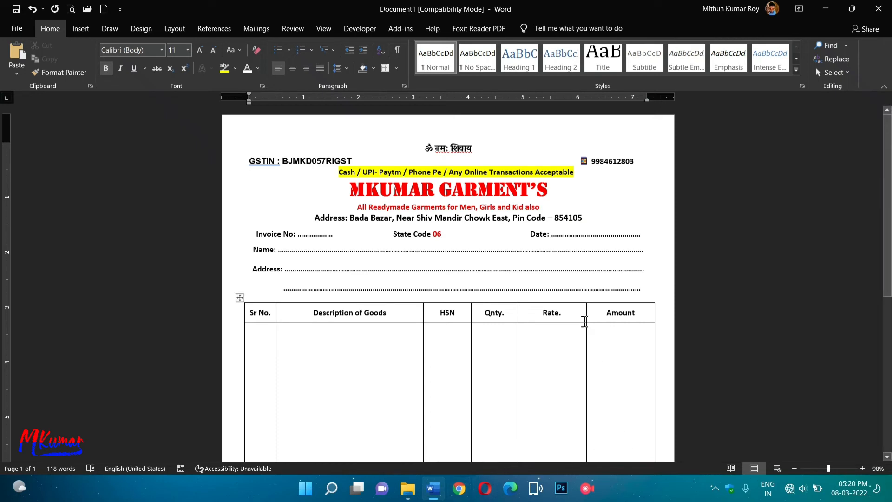
Move the Rate/Amount column border left to widen the Amount column.
{"action": "left_click_drag", "start_coordinate": [587, 313], "coordinate": [577, 313]}
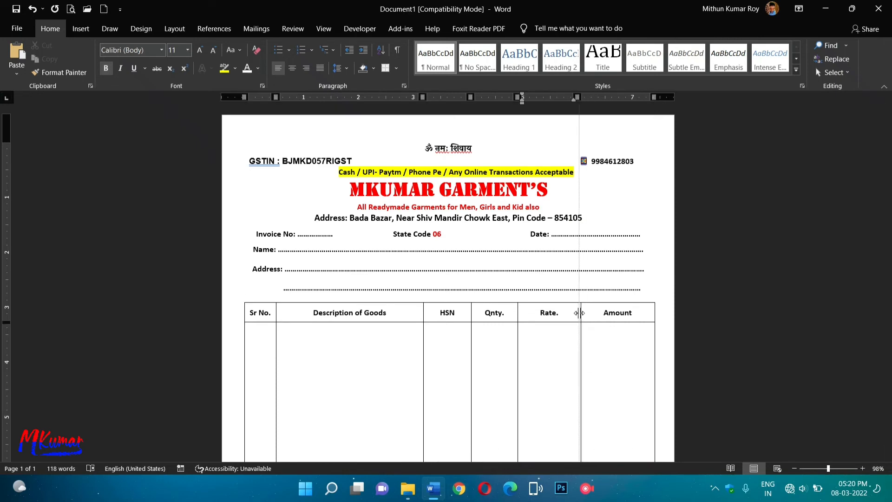
{"action": "scroll", "coordinate": [614, 379], "scroll_direction": "down", "scroll_amount": 6}
{"action": "scroll", "coordinate": [613, 378], "scroll_direction": "up", "scroll_amount": 6}
{"action": "scroll", "coordinate": [613, 380], "scroll_direction": "down", "scroll_amount": 6}
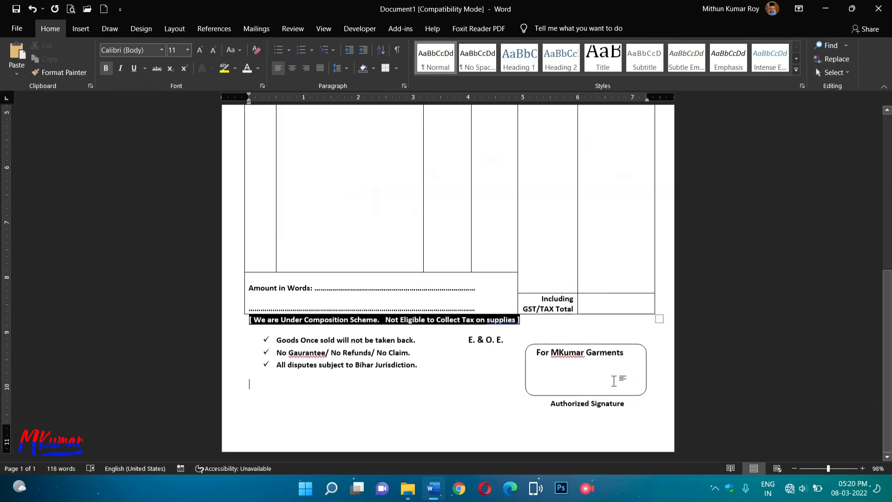
{"action": "scroll", "coordinate": [613, 380], "scroll_direction": "up", "scroll_amount": 6}
{"action": "scroll", "coordinate": [504, 400], "scroll_direction": "down", "scroll_amount": 6}
{"action": "scroll", "coordinate": [489, 271], "scroll_direction": "up", "scroll_amount": 5}
{"action": "scroll", "coordinate": [511, 278], "scroll_direction": "up", "scroll_amount": 2}
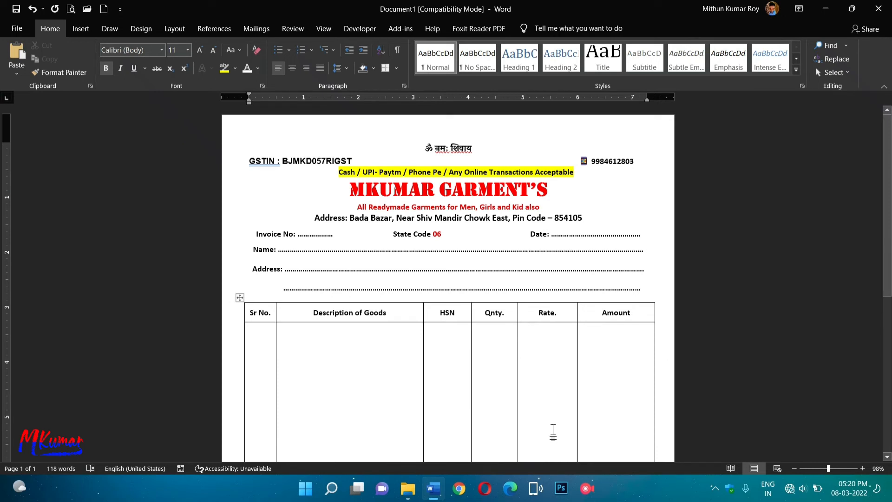
Correct the header label 'GSTIN :' to 'GSTIN:' using the spelling suggestion.
{"action": "right_click", "coordinate": [270, 163]}
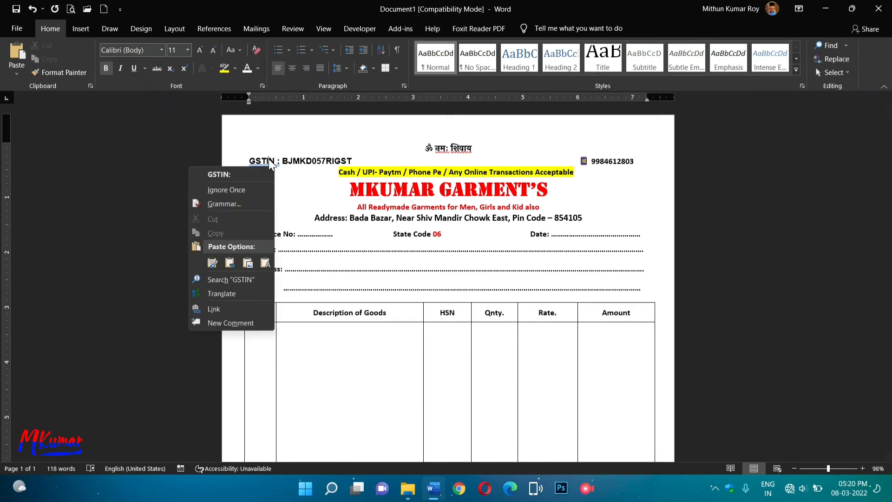
{"action": "left_click", "coordinate": [249, 173]}
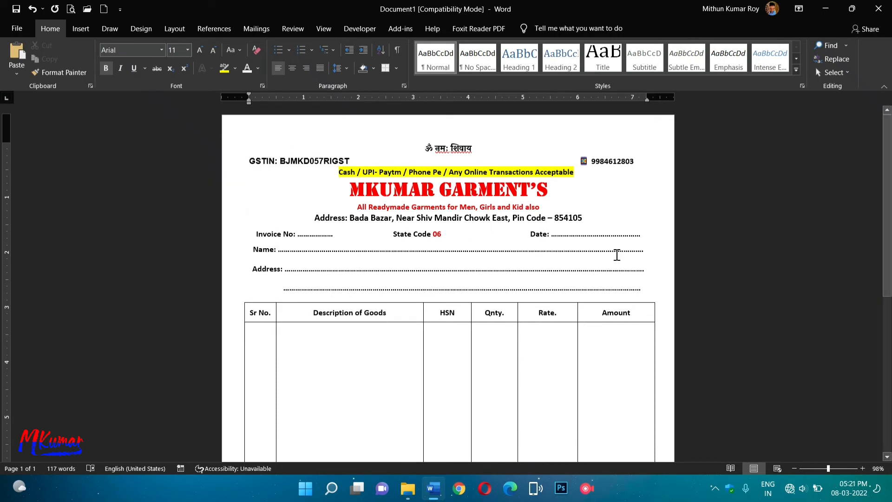
{"action": "scroll", "coordinate": [413, 320], "scroll_direction": "down", "scroll_amount": 7}
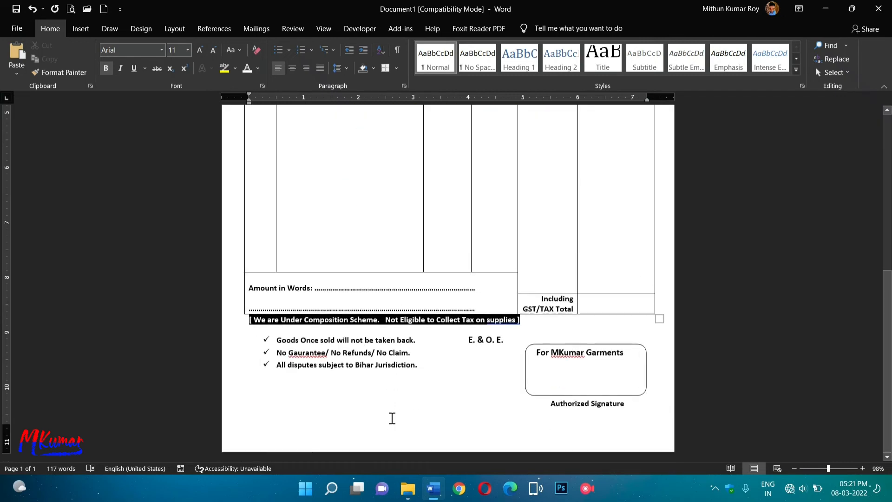
{"action": "scroll", "coordinate": [392, 418], "scroll_direction": "up", "scroll_amount": 7}
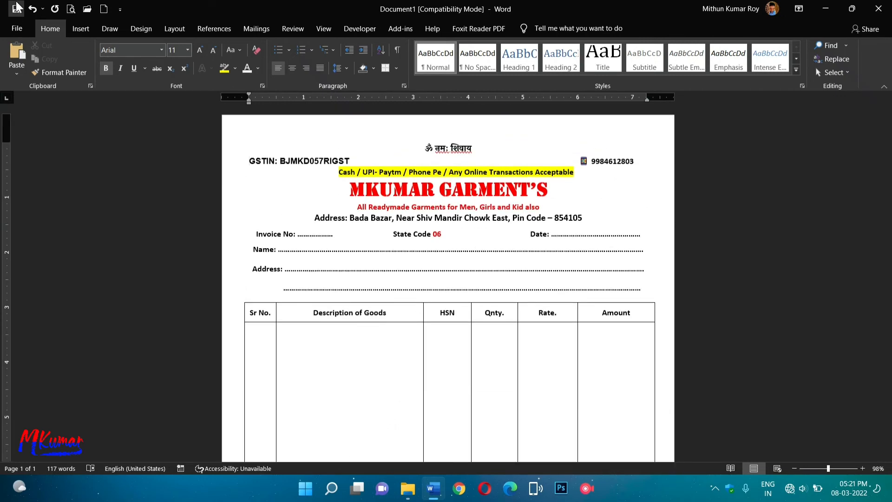
Save the bill to the Desktop as 'ॐ नमः शिवाय 01.docx'.
{"action": "left_click", "coordinate": [16, 6]}
{"action": "left_click", "coordinate": [511, 263]}
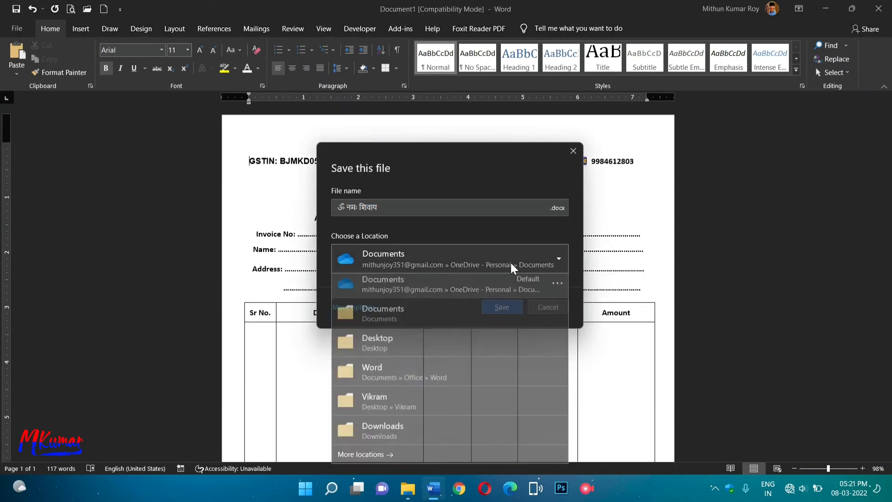
{"action": "left_click", "coordinate": [378, 346]}
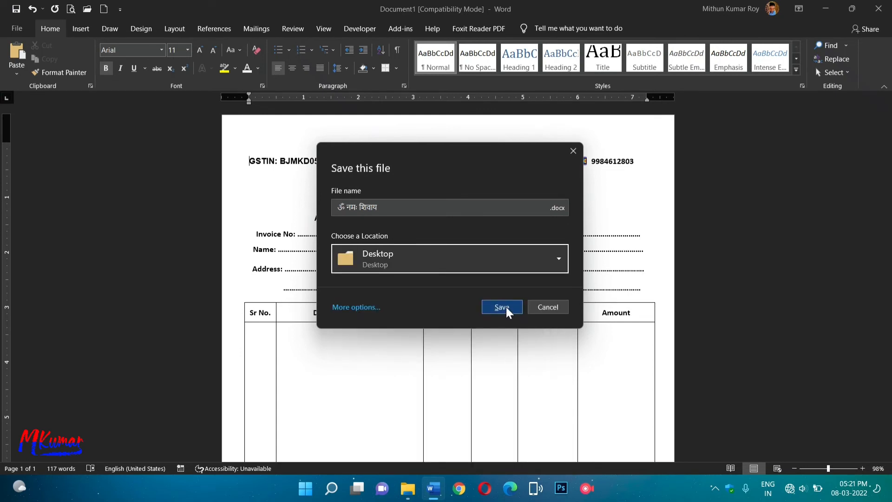
{"action": "left_click", "coordinate": [390, 207]}
{"action": "type", "text": "01"}
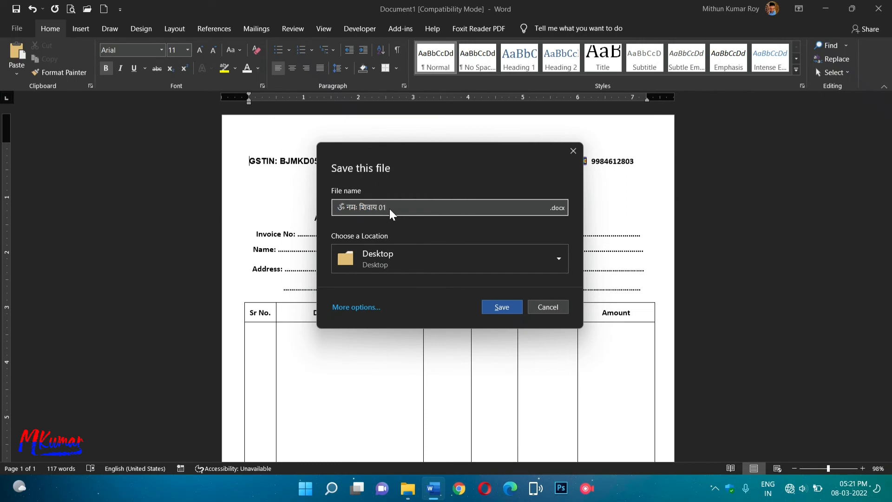
{"action": "left_click", "coordinate": [511, 308]}
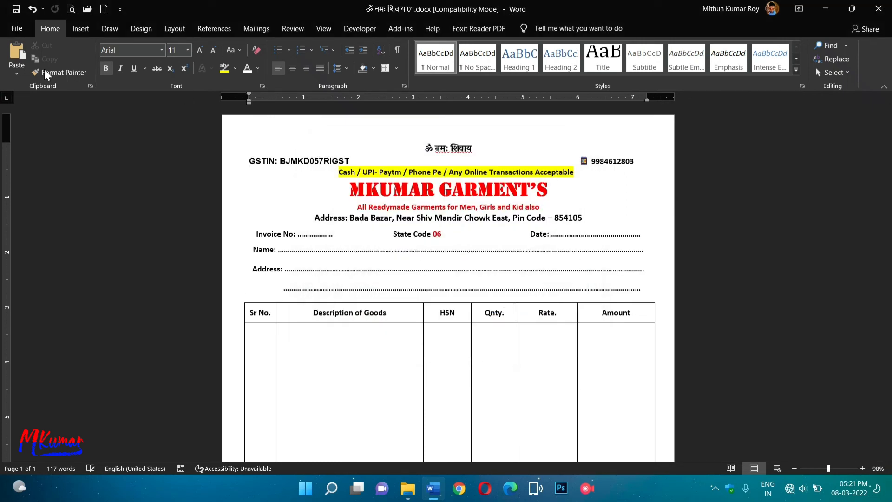
Export a PDF copy of the bill to the Desktop and open it.
{"action": "left_click", "coordinate": [17, 29]}
{"action": "left_click", "coordinate": [40, 186]}
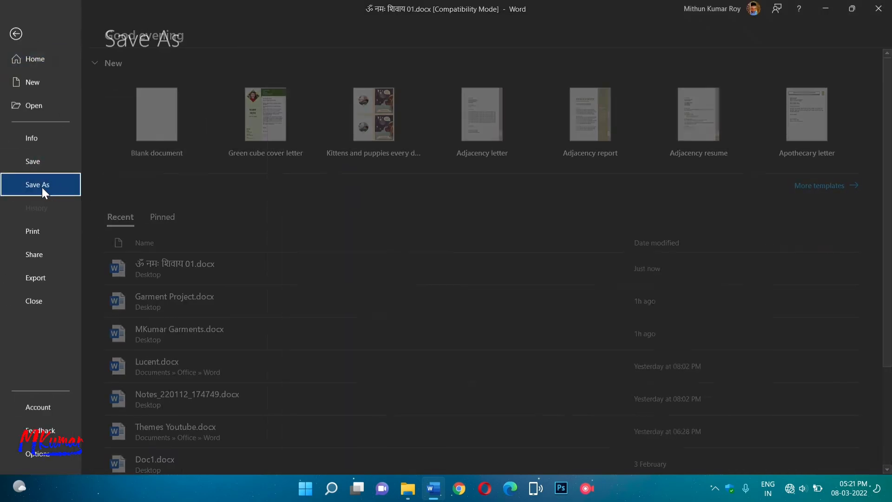
{"action": "left_click", "coordinate": [368, 122]}
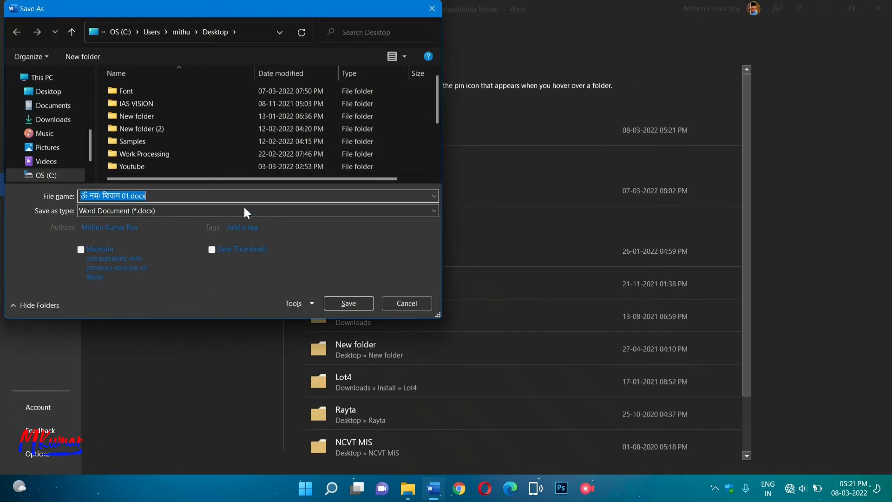
{"action": "left_click", "coordinate": [152, 213]}
{"action": "left_click", "coordinate": [90, 281]}
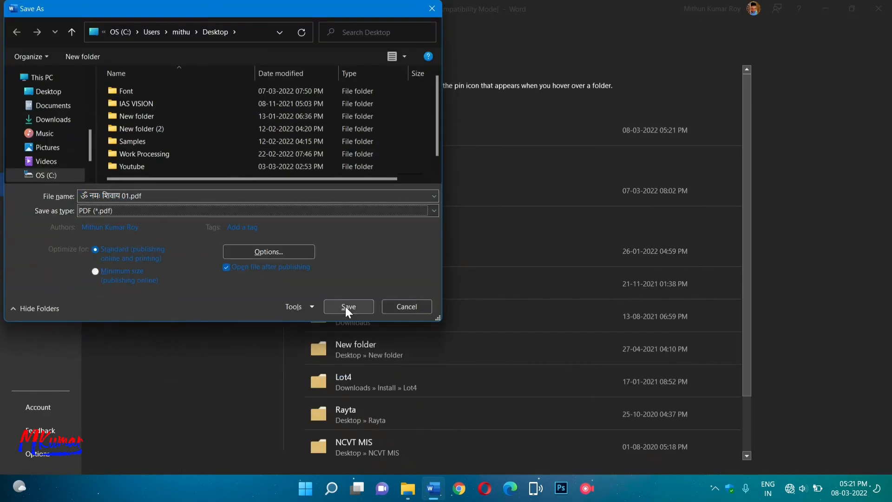
{"action": "left_click", "coordinate": [346, 307]}
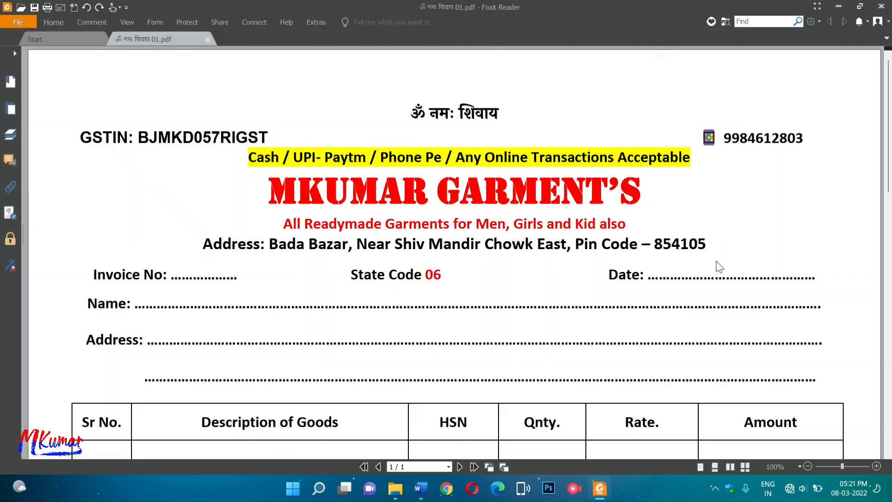
{"action": "left_click", "coordinate": [862, 68]}
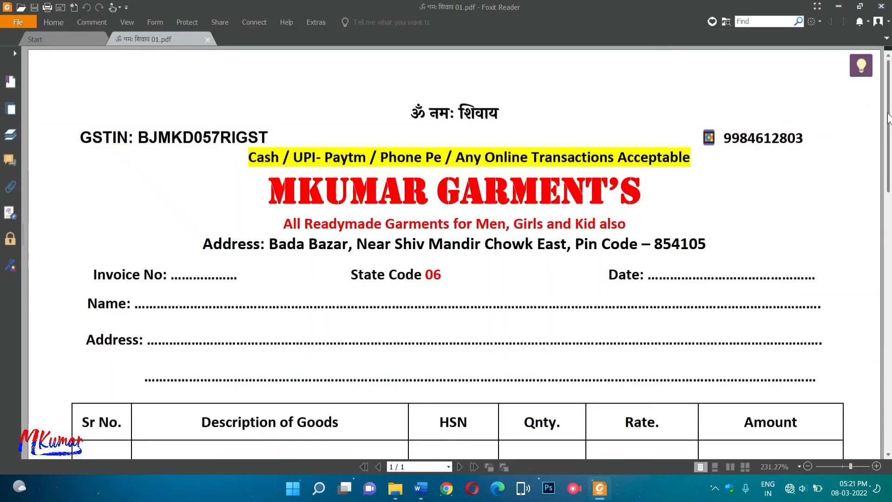
{"action": "scroll", "coordinate": [888, 95], "scroll_direction": "down", "scroll_amount": 2}
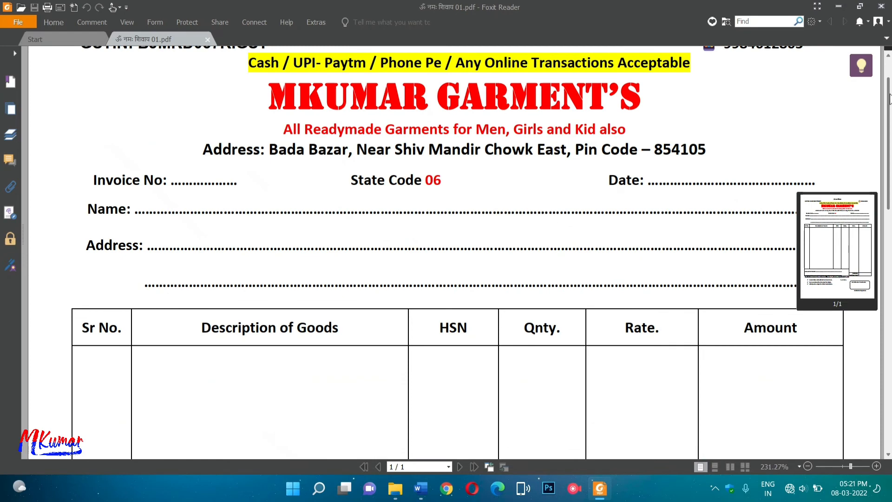
{"action": "scroll", "coordinate": [667, 279], "scroll_direction": "down", "scroll_amount": 4}
{"action": "scroll", "coordinate": [667, 279], "scroll_direction": "up", "scroll_amount": 6}
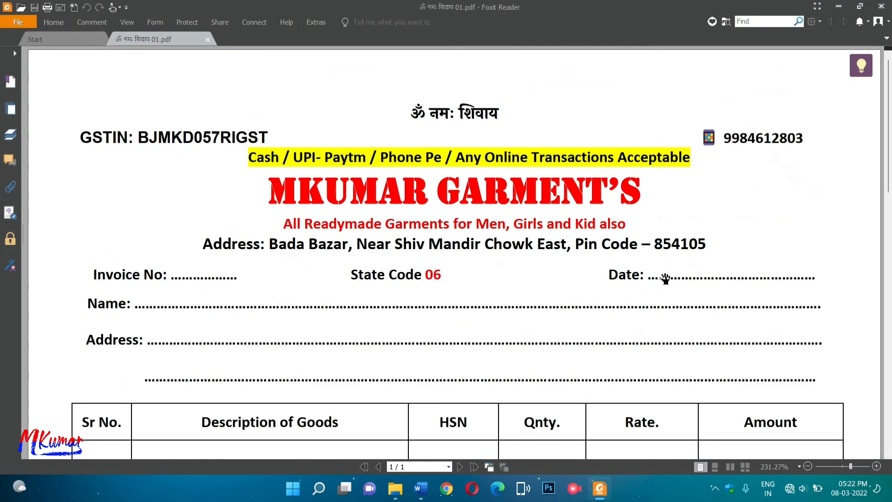
{"action": "scroll", "coordinate": [665, 278], "scroll_direction": "down", "scroll_amount": 15}
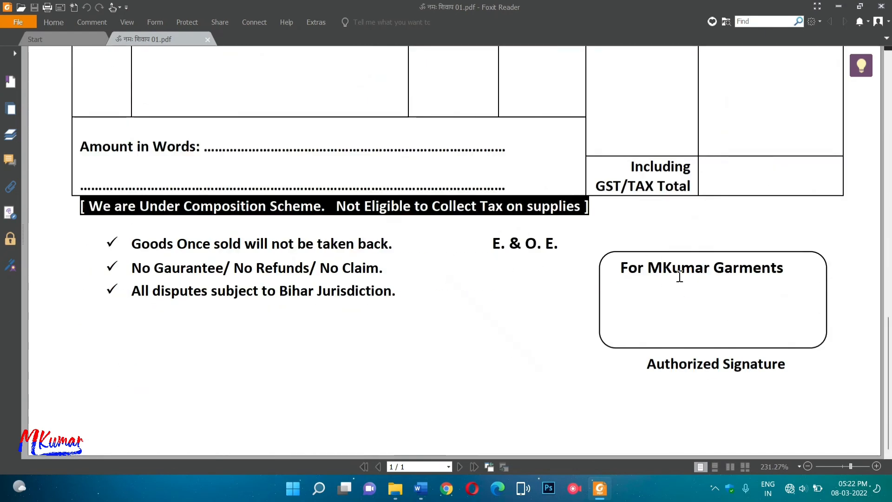
{"action": "scroll", "coordinate": [679, 277], "scroll_direction": "up", "scroll_amount": 15}
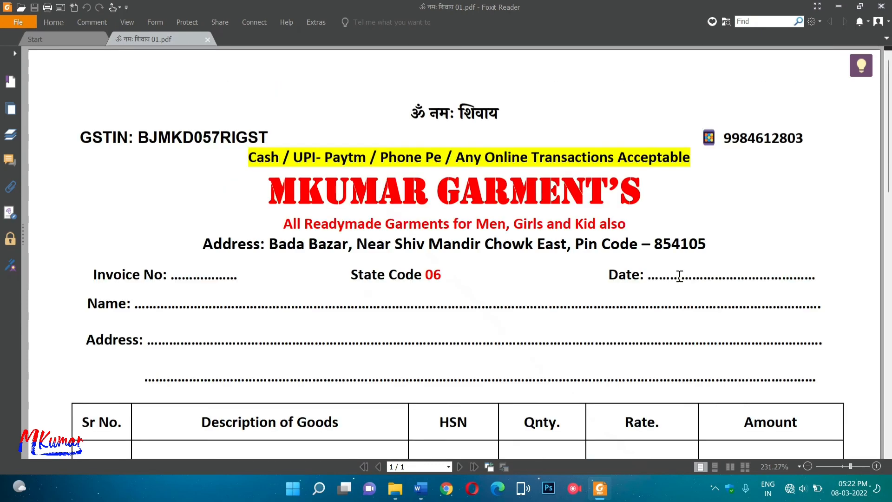
{"action": "scroll", "coordinate": [680, 276], "scroll_direction": "down", "scroll_amount": 15}
{"action": "scroll", "coordinate": [680, 276], "scroll_direction": "up", "scroll_amount": 15}
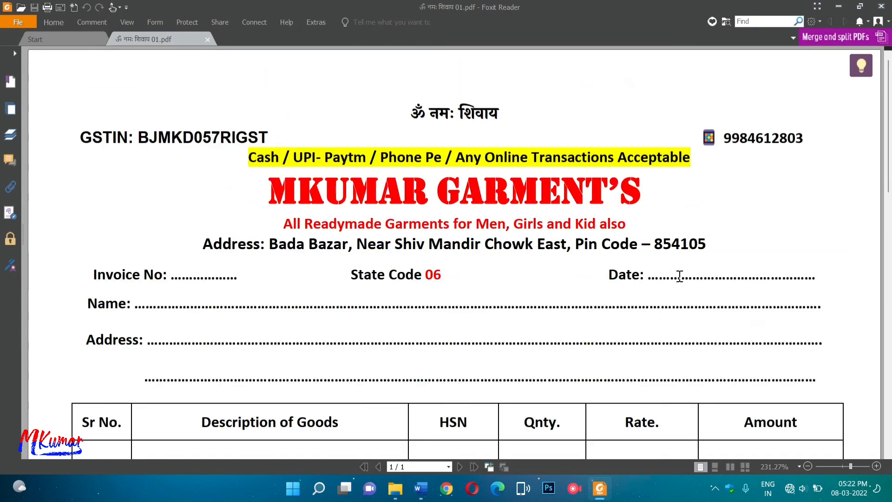
{"action": "scroll", "coordinate": [680, 277], "scroll_direction": "down", "scroll_amount": 5}
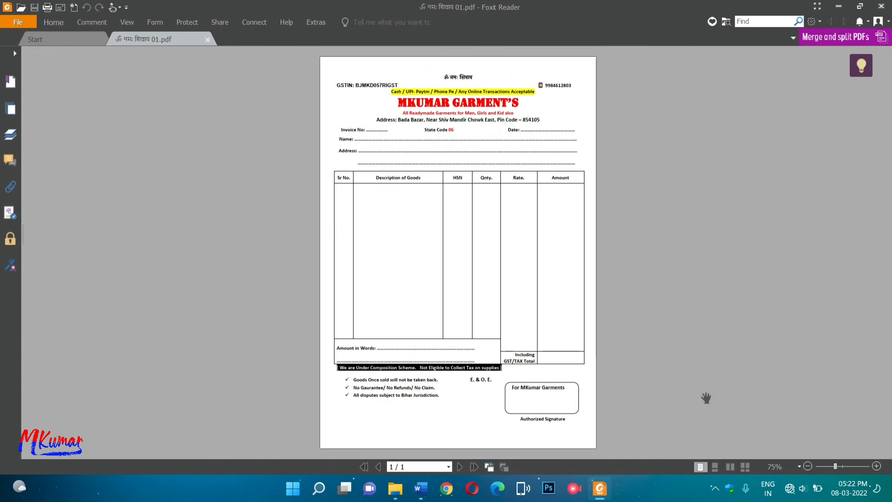
Close the PDF viewer and return to the invoice in Word.
{"action": "left_click", "coordinate": [883, 7]}
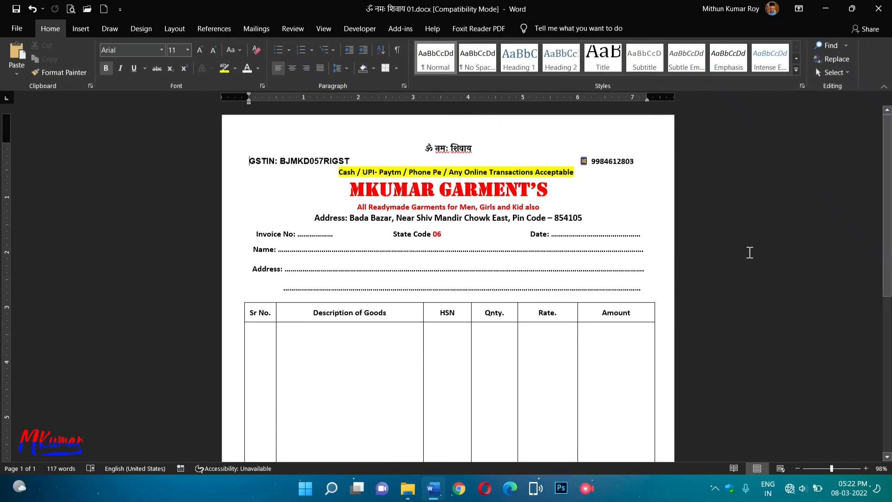
{"action": "scroll", "coordinate": [654, 281], "scroll_direction": "down", "scroll_amount": 5}
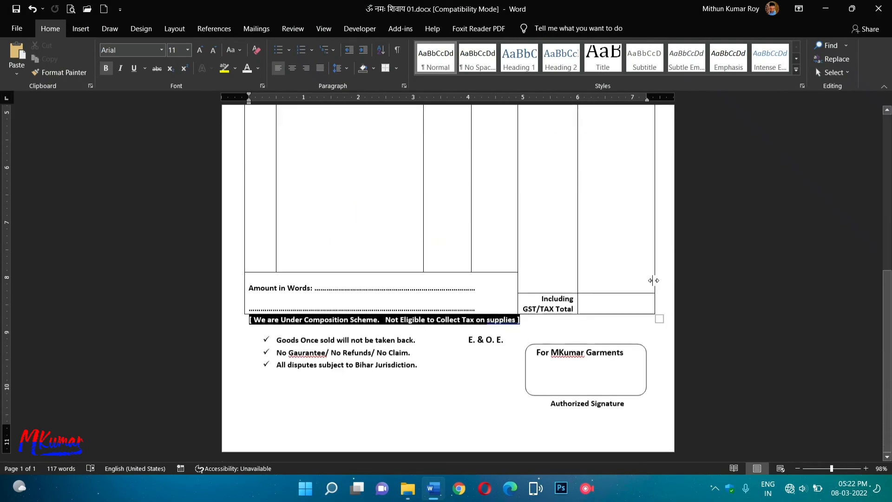
{"action": "scroll", "coordinate": [654, 280], "scroll_direction": "up", "scroll_amount": 5}
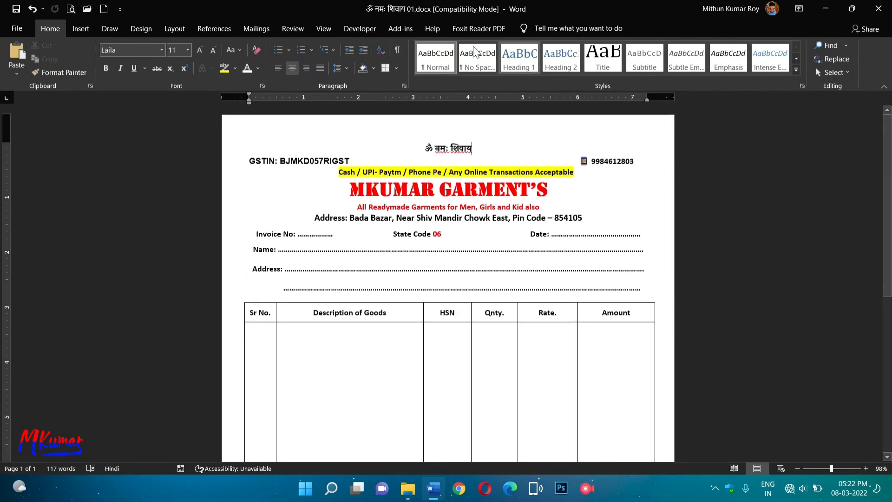
Open the Page Color choices on the Design tab.
{"action": "left_click", "coordinate": [80, 28]}
{"action": "left_click", "coordinate": [111, 30]}
{"action": "left_click", "coordinate": [83, 29]}
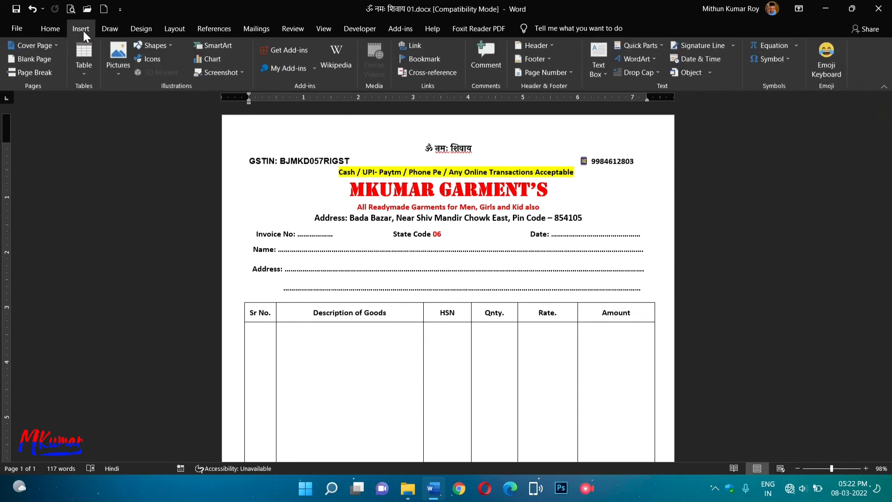
{"action": "left_click", "coordinate": [54, 29]}
{"action": "left_click", "coordinate": [74, 29]}
{"action": "left_click", "coordinate": [107, 28]}
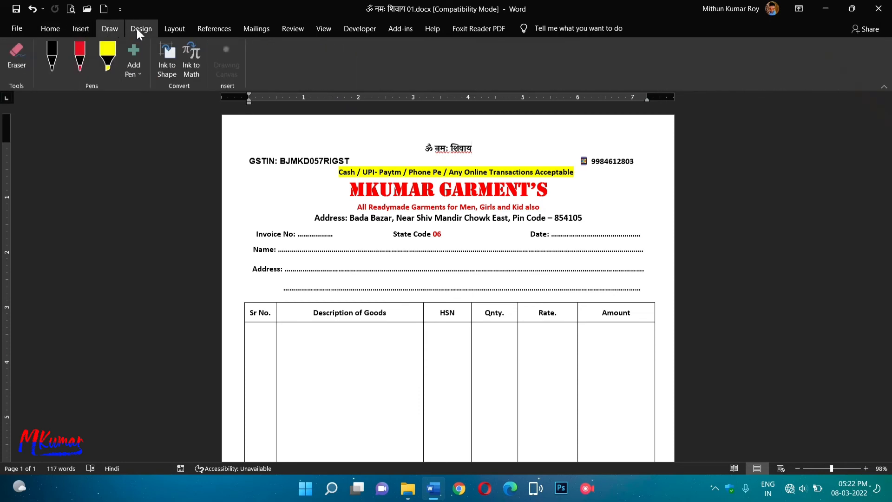
{"action": "left_click", "coordinate": [140, 29]}
{"action": "left_click", "coordinate": [816, 58]}
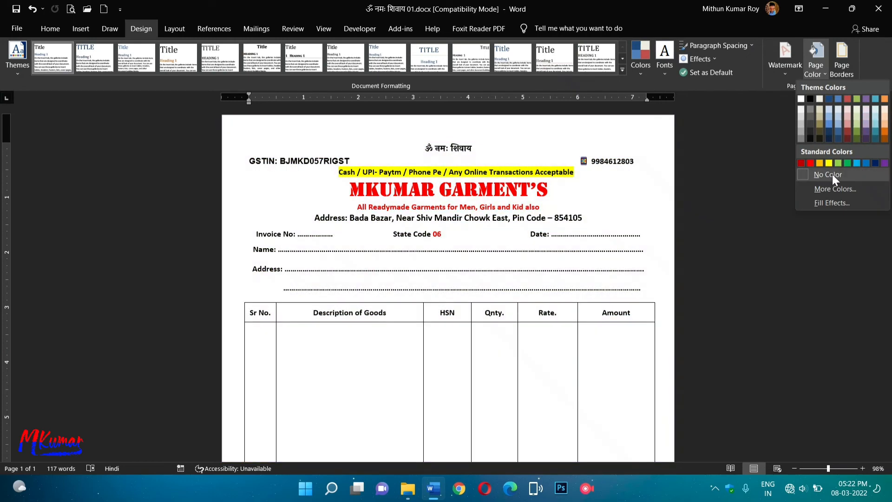
Apply a light pink page colour chosen from More Colors.
{"action": "left_click", "coordinate": [833, 186]}
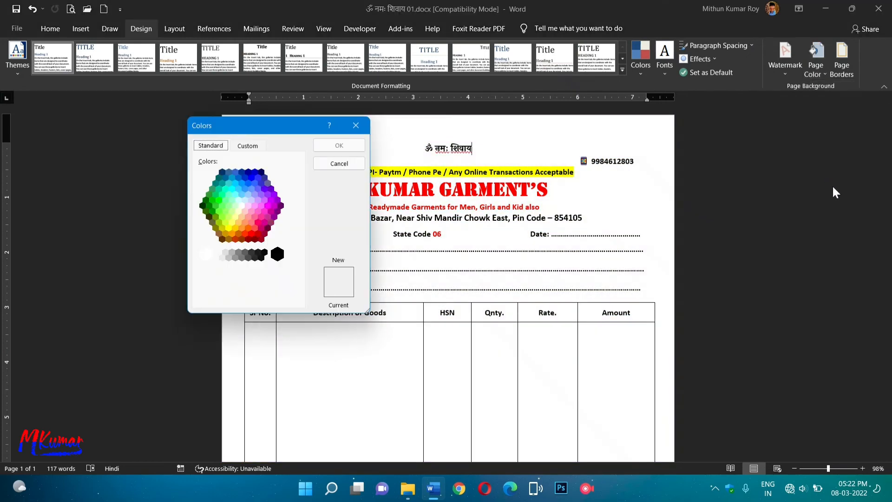
{"action": "left_click", "coordinate": [267, 217]}
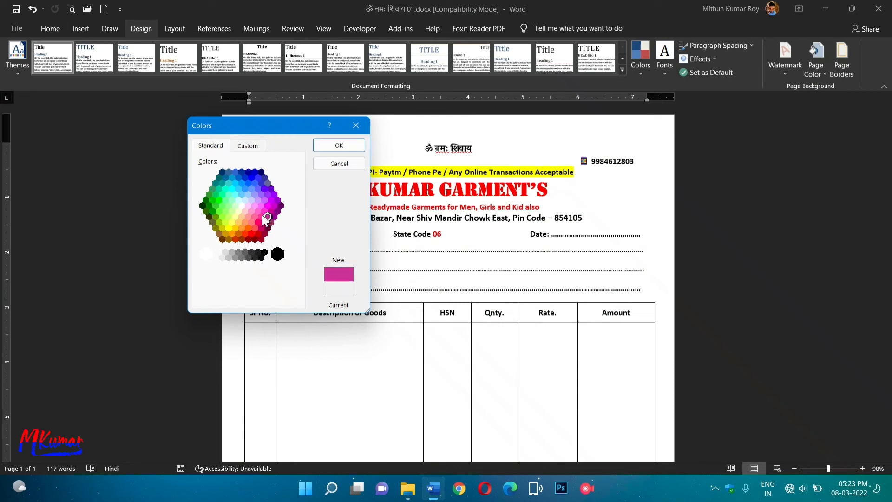
{"action": "left_click", "coordinate": [255, 217]}
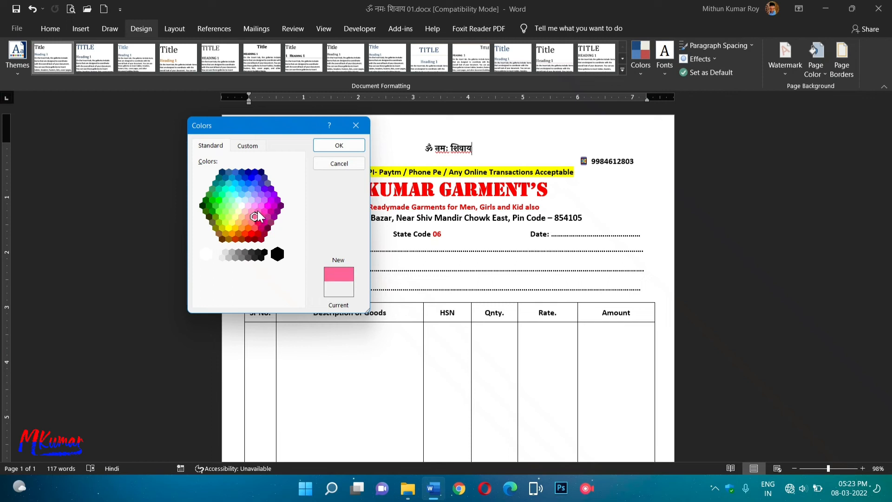
{"action": "left_click", "coordinate": [257, 211]}
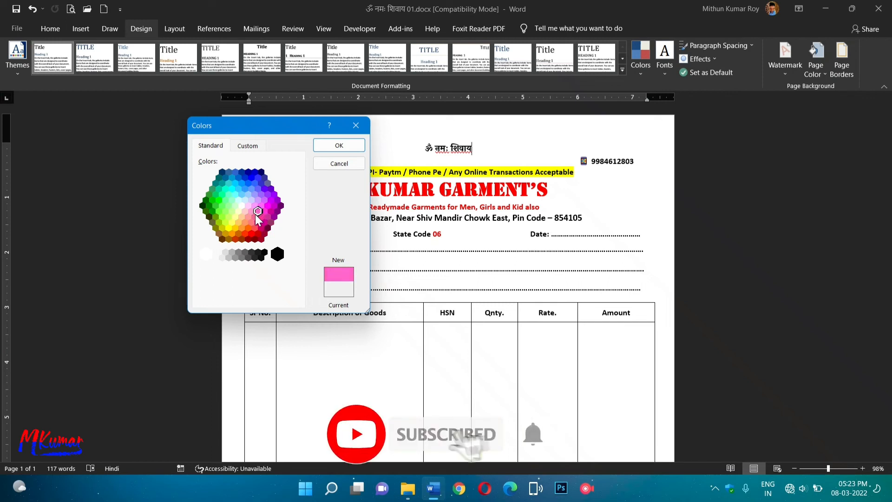
{"action": "left_click", "coordinate": [252, 212]}
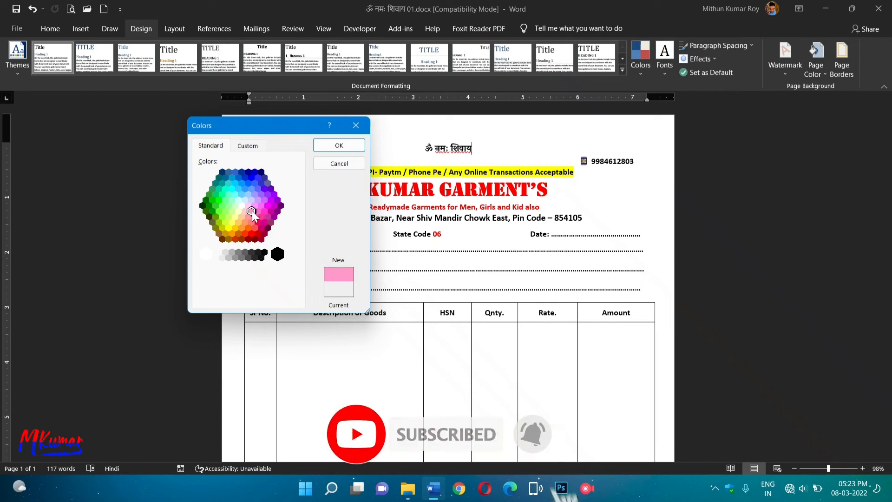
{"action": "left_click", "coordinate": [337, 145]}
Close Word after reviewing the page, answering the save prompt.
{"action": "scroll", "coordinate": [622, 291], "scroll_direction": "down", "scroll_amount": 5}
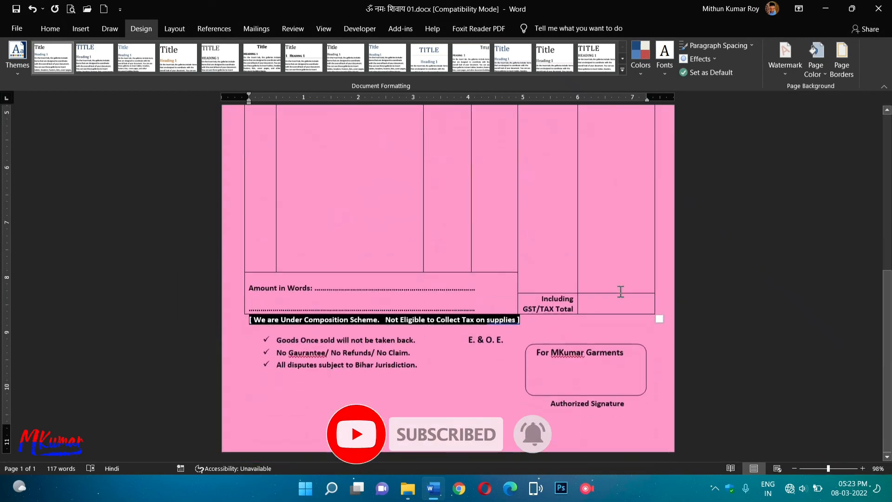
{"action": "scroll", "coordinate": [793, 282], "scroll_direction": "up", "scroll_amount": 5}
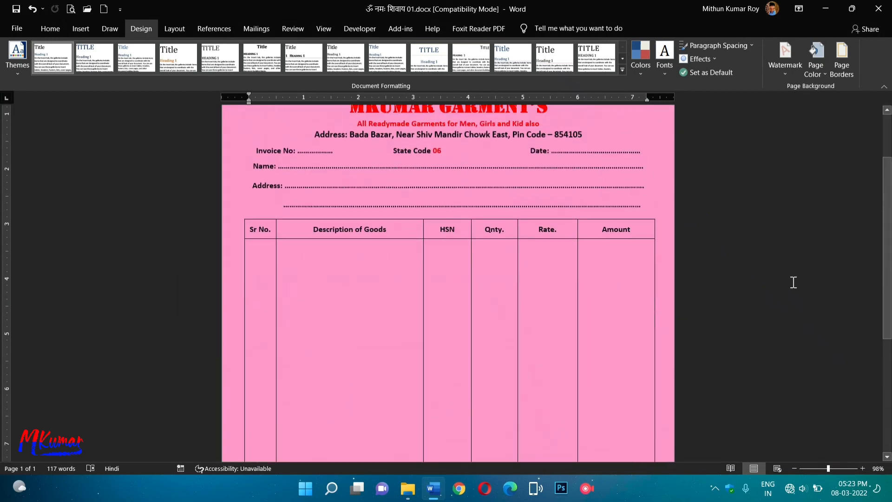
{"action": "scroll", "coordinate": [850, 314], "scroll_direction": "up", "scroll_amount": 2}
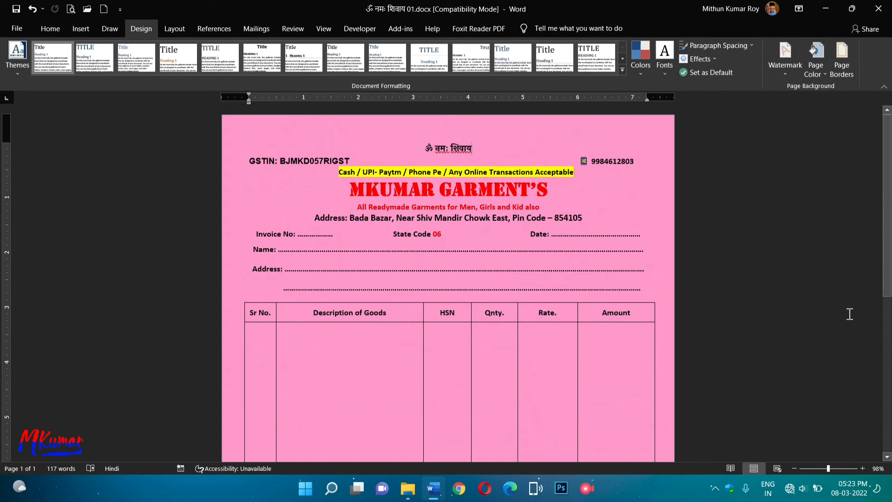
{"action": "scroll", "coordinate": [849, 314], "scroll_direction": "down", "scroll_amount": 5}
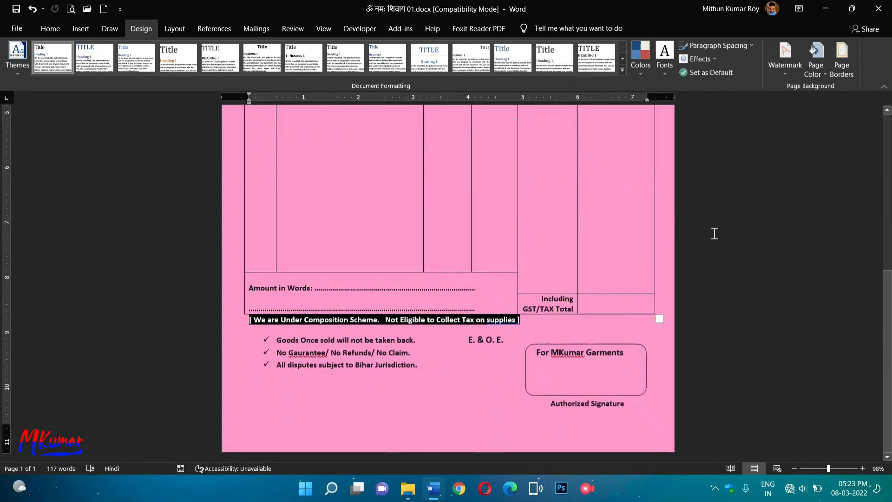
{"action": "scroll", "coordinate": [716, 232], "scroll_direction": "up", "scroll_amount": 10}
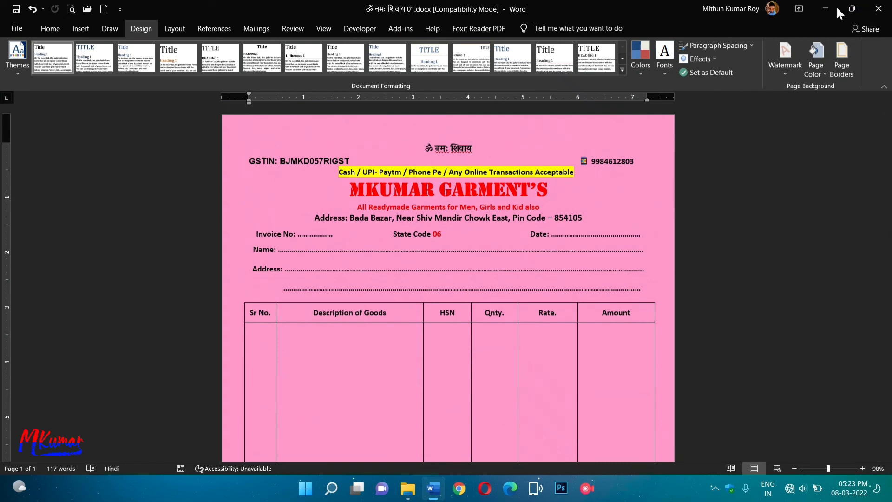
{"action": "left_click", "coordinate": [879, 9]}
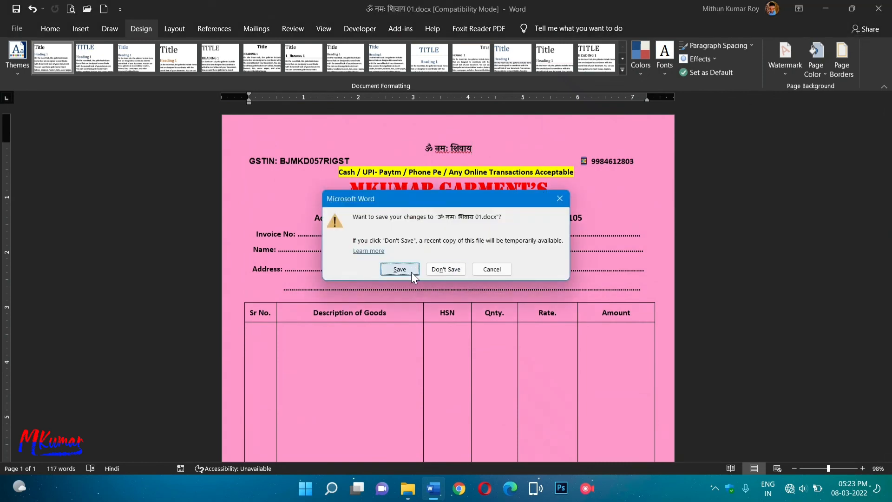
{"action": "left_click", "coordinate": [444, 269]}
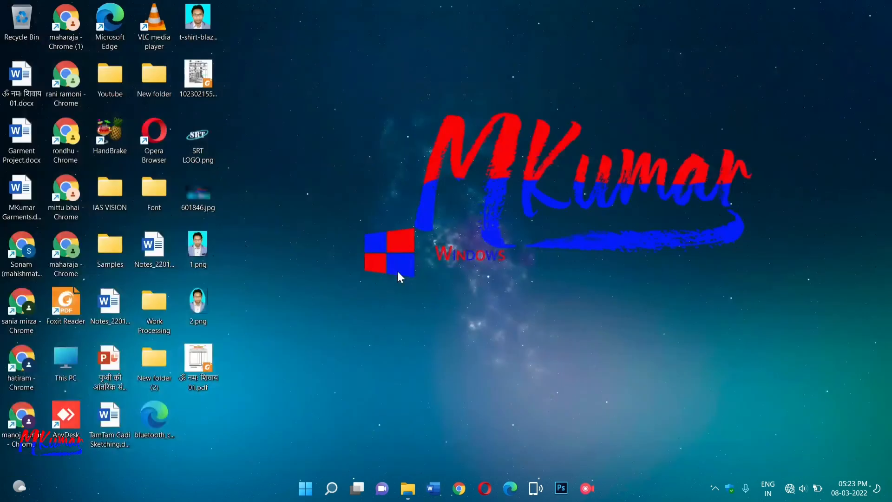
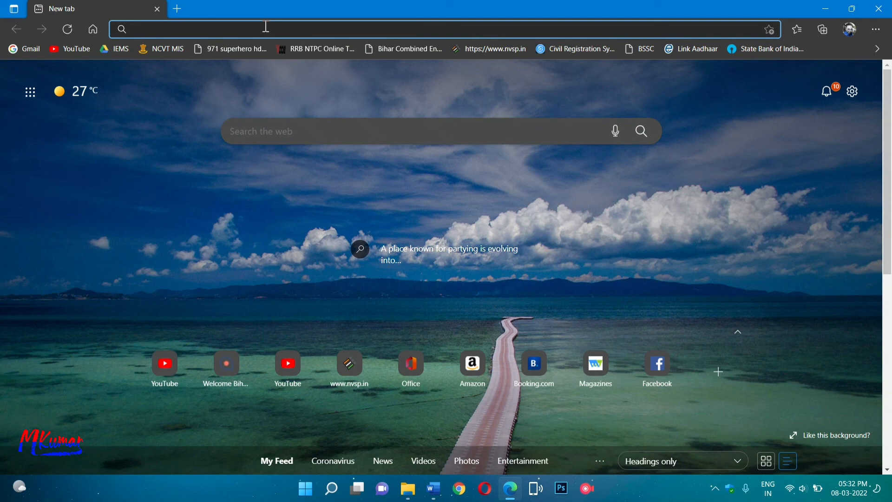
Search Bing Images for 'dresses for girls Logo'.
{"action": "type", "text": "Dres"}
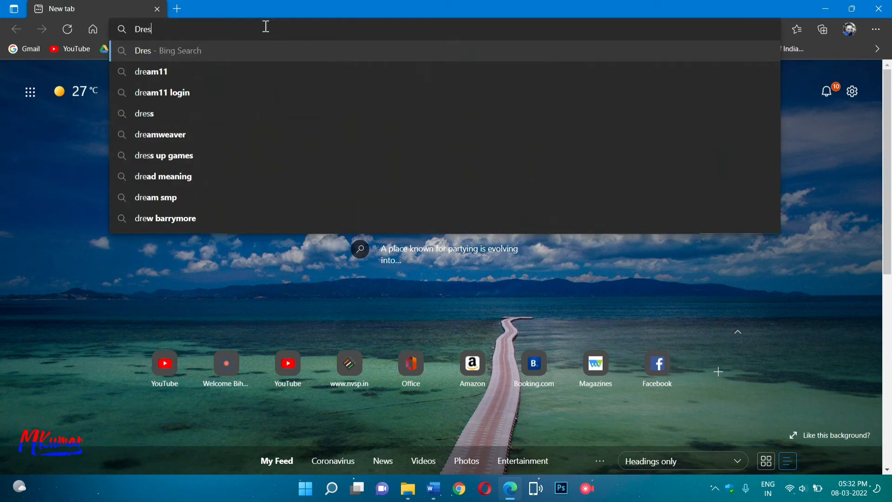
{"action": "type", "text": "s"}
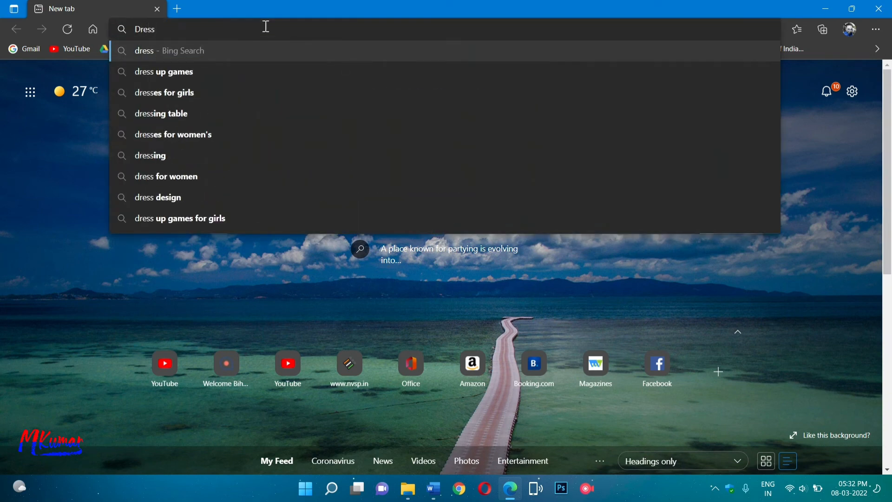
{"action": "key", "text": "Down"}
{"action": "key", "text": "Down"}
{"action": "key", "text": "Down"}
{"action": "key", "text": "Up"}
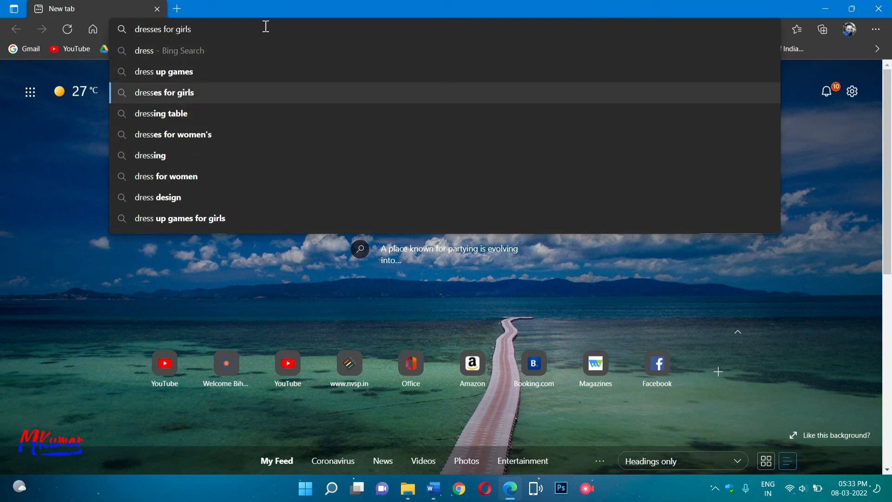
{"action": "key", "text": "Right"}
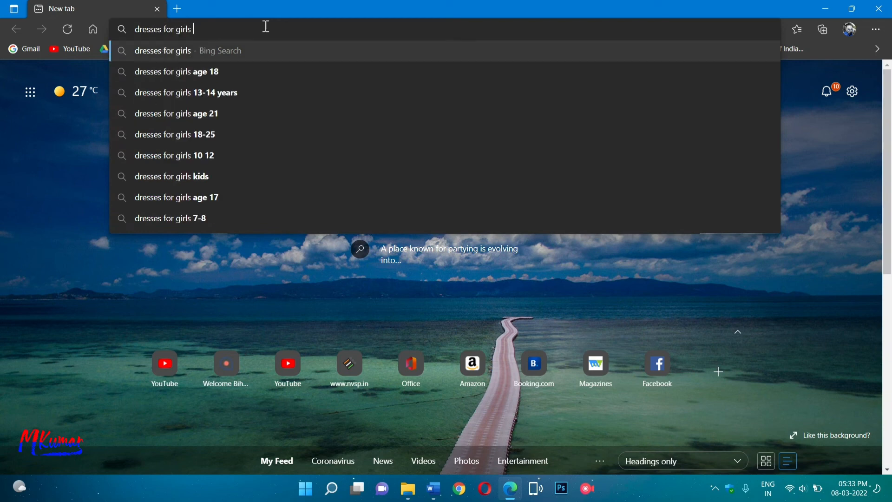
{"action": "type", "text": "Logo"}
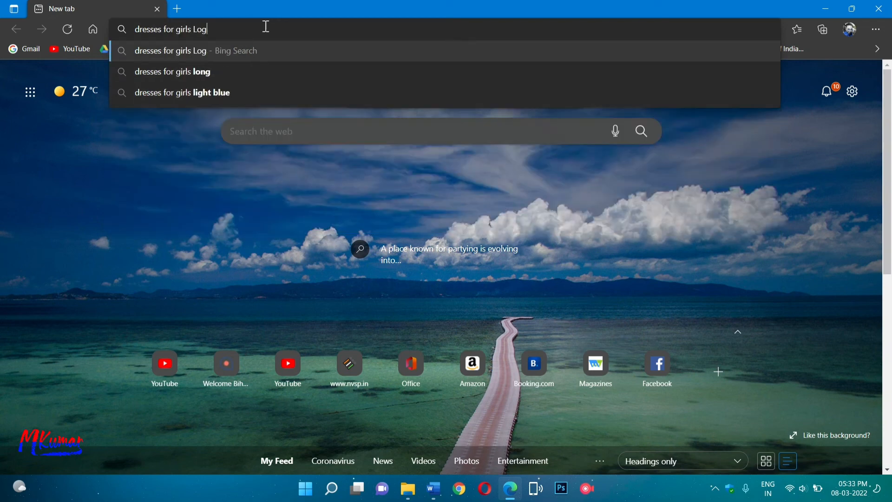
{"action": "key", "text": "Return"}
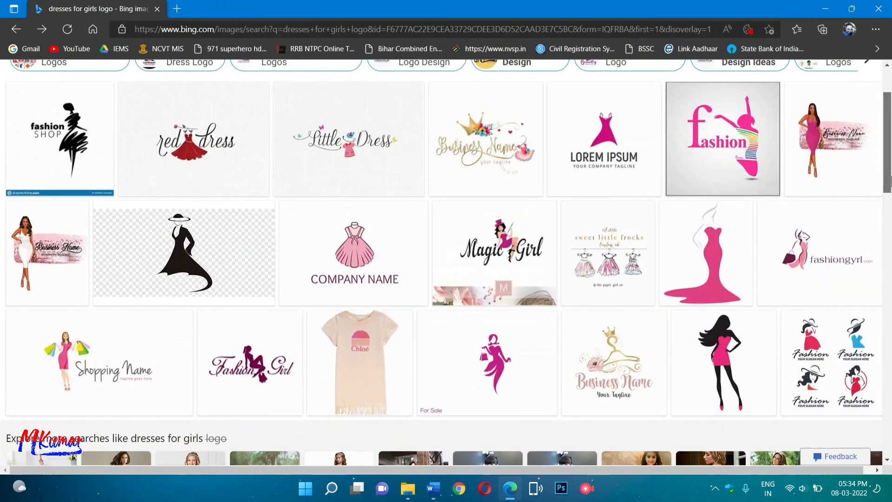
Open the pink For Sale woman logo and save it through the Save As dialog.
{"action": "left_click_drag", "start_coordinate": [891, 181], "coordinate": [890, 191]}
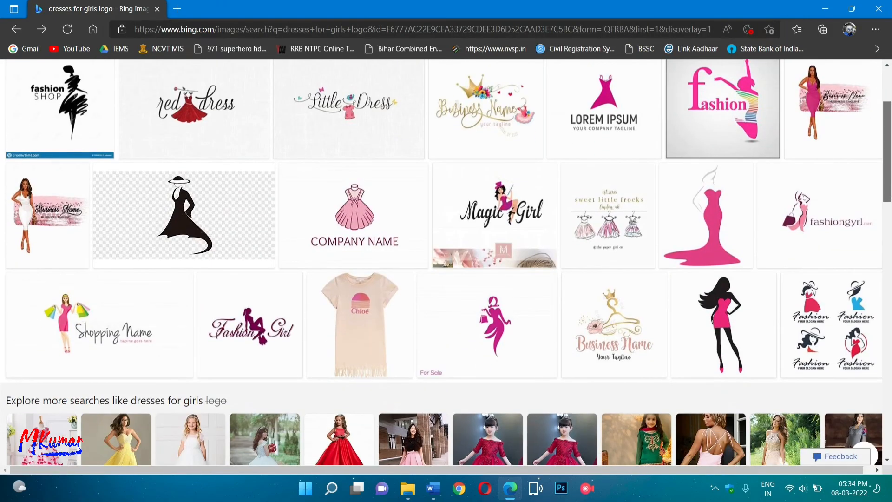
{"action": "left_click", "coordinate": [523, 325]}
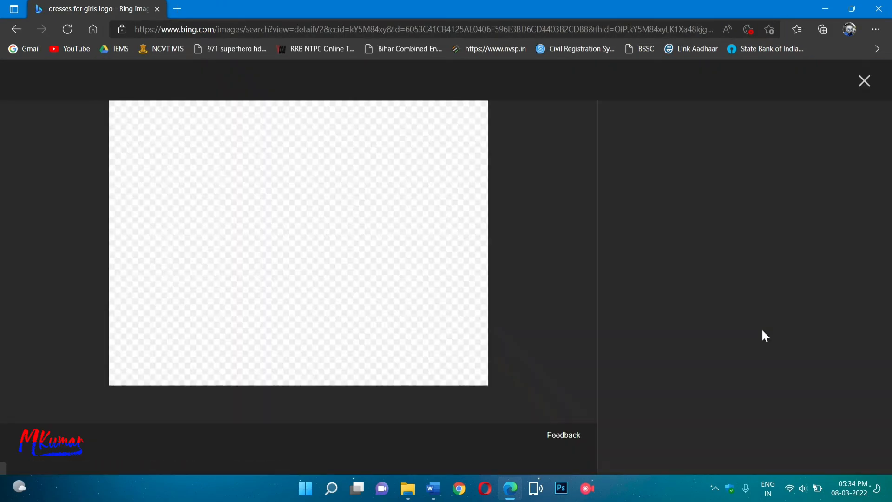
{"action": "left_click", "coordinate": [278, 405]}
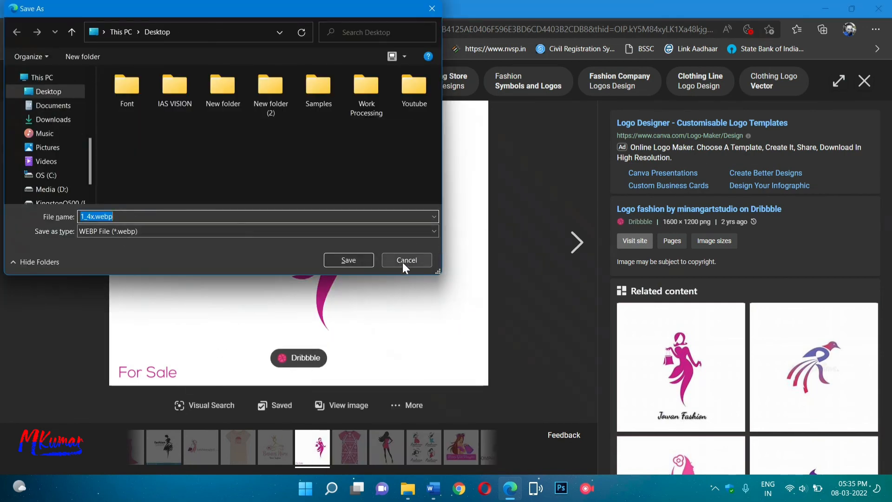
{"action": "left_click", "coordinate": [358, 259]}
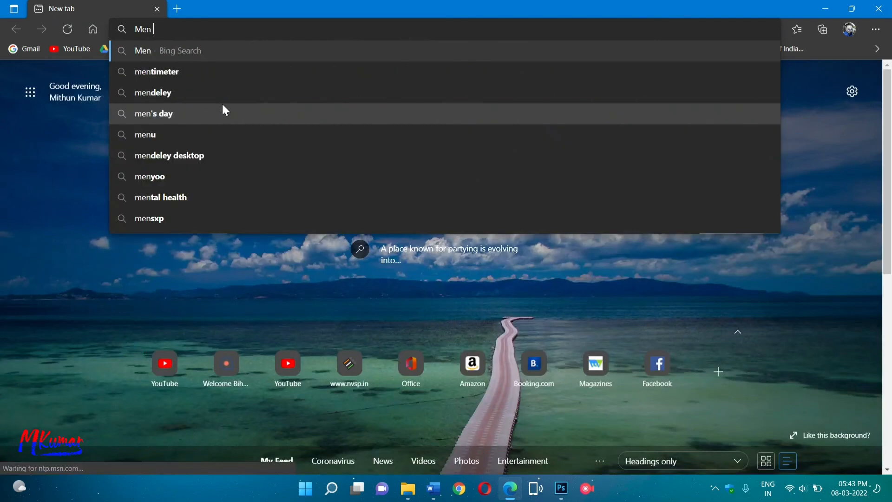
Search for 'mens fashion logo png' and show the image results.
{"action": "type", "text": "S"}
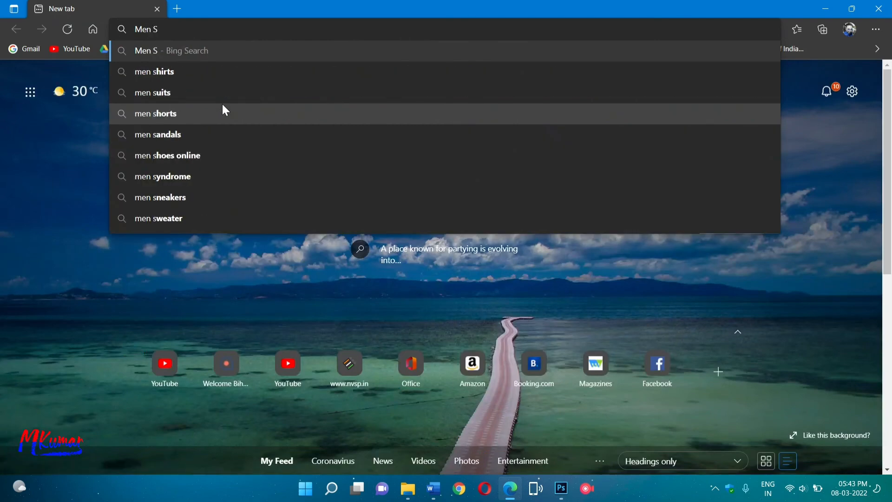
{"action": "key", "text": "BackSpace"}
{"action": "type", "text": "f"}
{"action": "key", "text": "Down"}
{"action": "type", "text": "lo"}
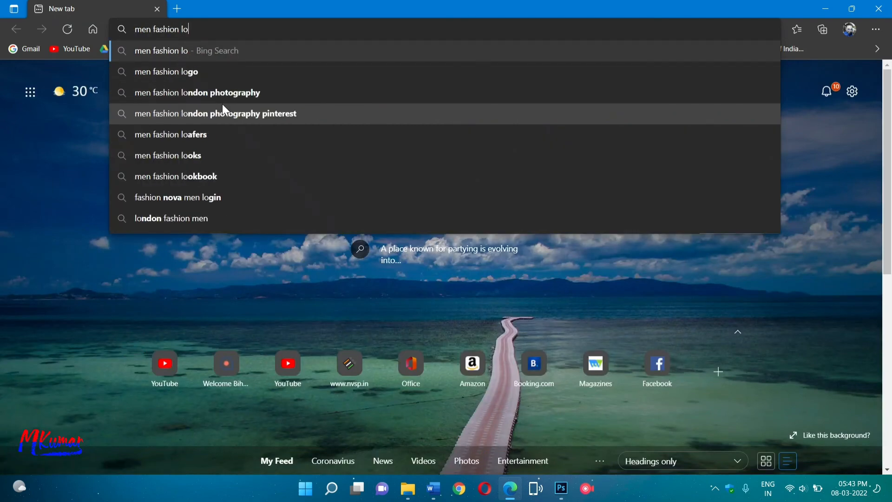
{"action": "type", "text": "go"}
{"action": "left_click", "coordinate": [222, 155]}
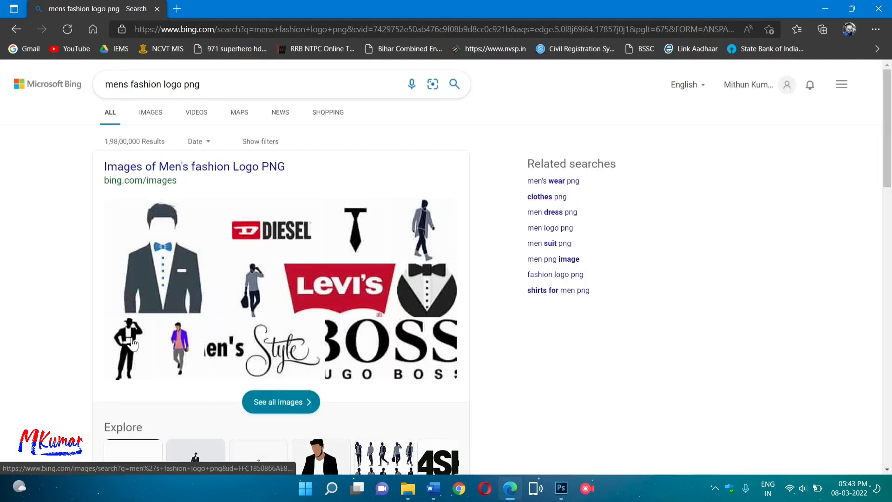
{"action": "left_click", "coordinate": [133, 343]}
Save the walking-man PNG to the Desktop, then open a related suited walking-man image.
{"action": "left_click", "coordinate": [427, 222]}
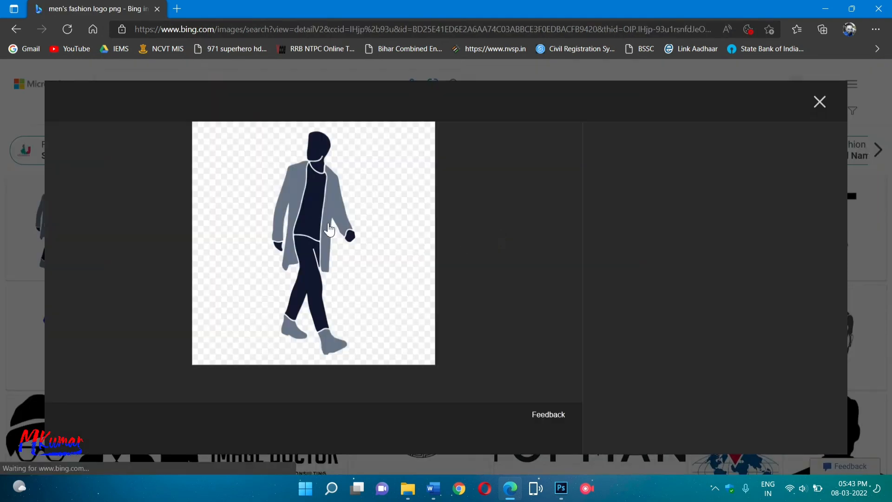
{"action": "right_click", "coordinate": [333, 225]}
{"action": "left_click", "coordinate": [414, 258]}
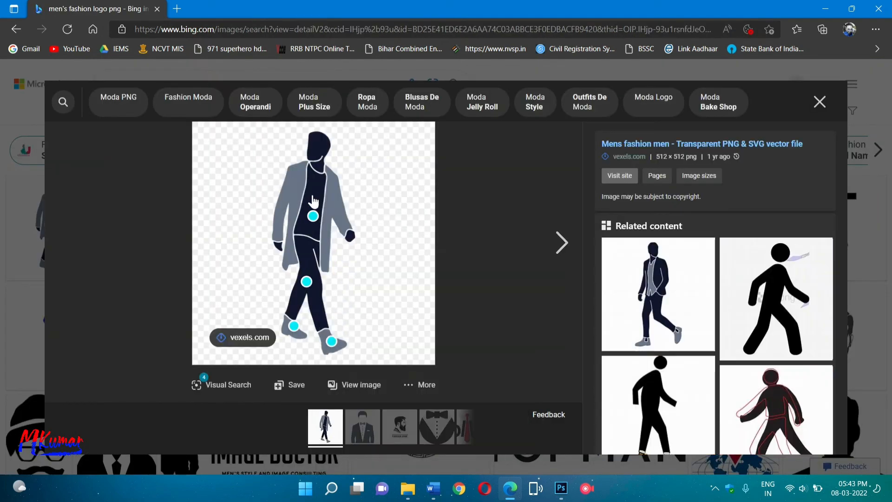
{"action": "right_click", "coordinate": [313, 199]}
{"action": "left_click", "coordinate": [335, 220]}
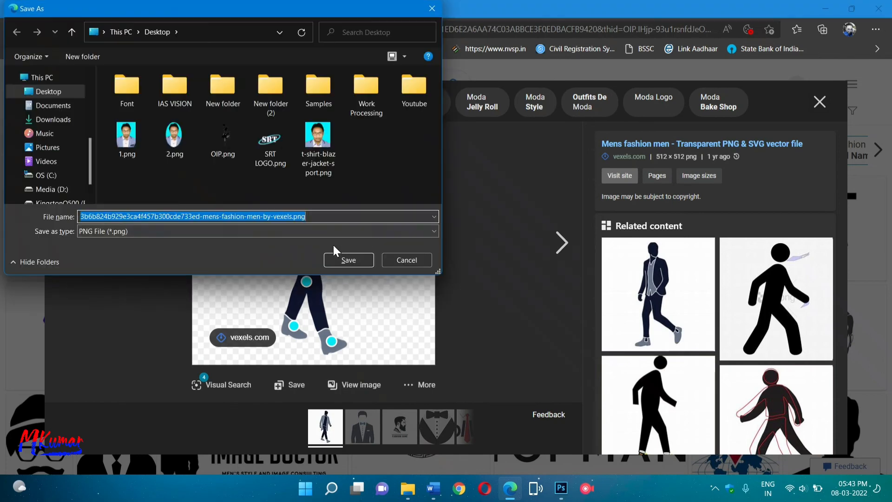
{"action": "left_click", "coordinate": [348, 258]}
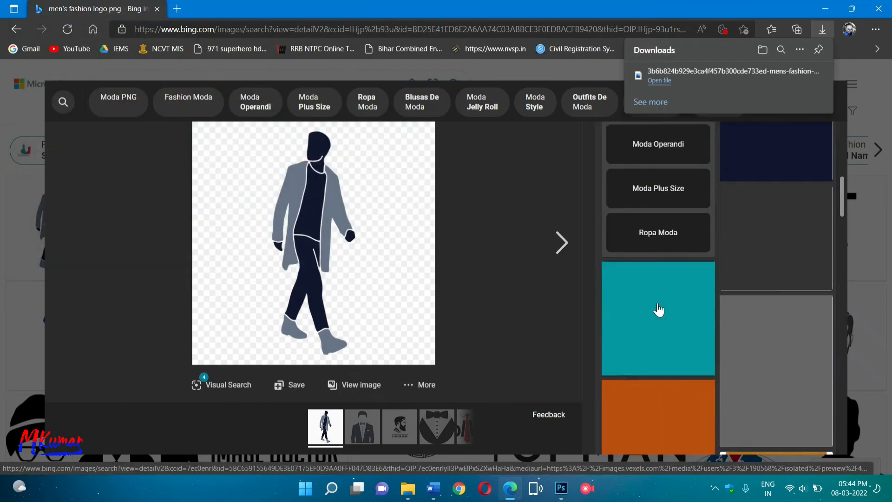
{"action": "left_click", "coordinate": [666, 300]}
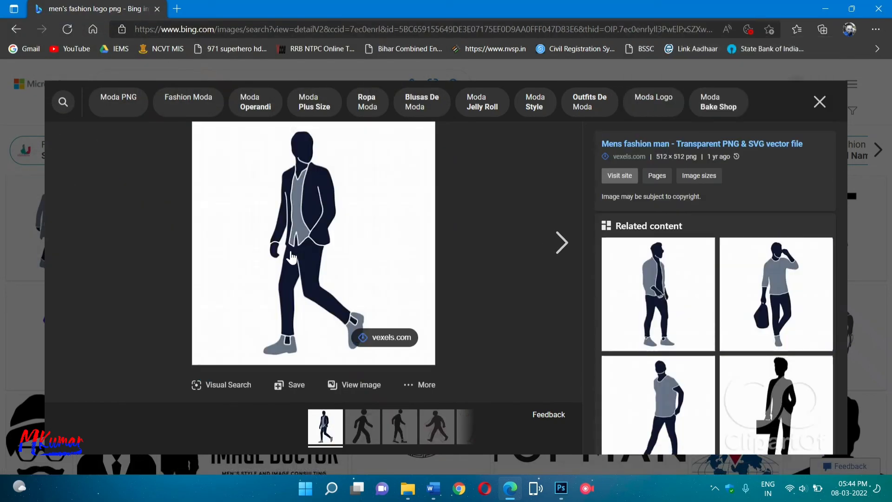
{"action": "left_click", "coordinate": [3, 228]}
Search for 'kid fashion logo png' and browse the image results.
{"action": "type", "text": "kid fashion logo png"}
{"action": "key", "text": "Return"}
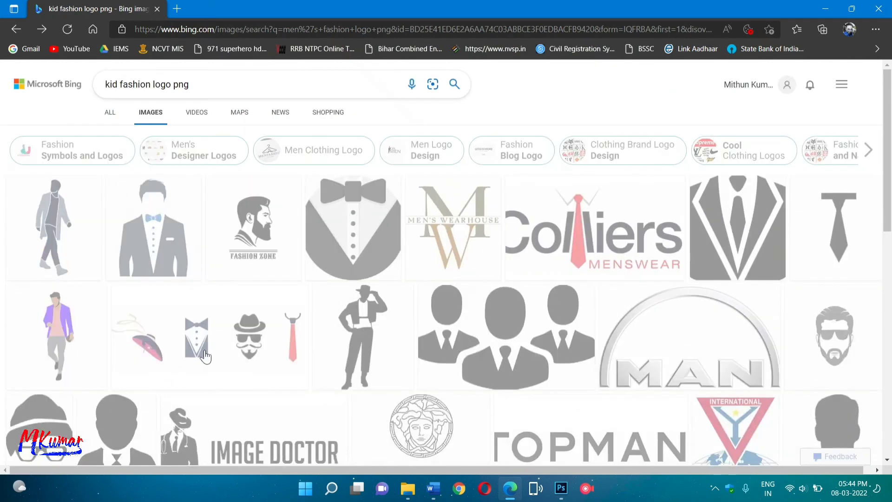
{"action": "scroll", "coordinate": [401, 351], "scroll_direction": "down", "scroll_amount": 10}
{"action": "scroll", "coordinate": [647, 259], "scroll_direction": "up", "scroll_amount": 9}
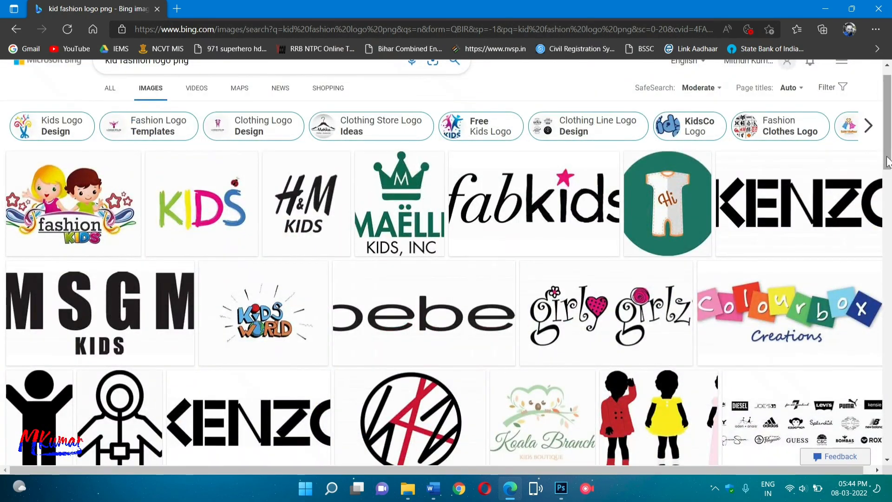
{"action": "scroll", "coordinate": [887, 163], "scroll_direction": "down", "scroll_amount": 20}
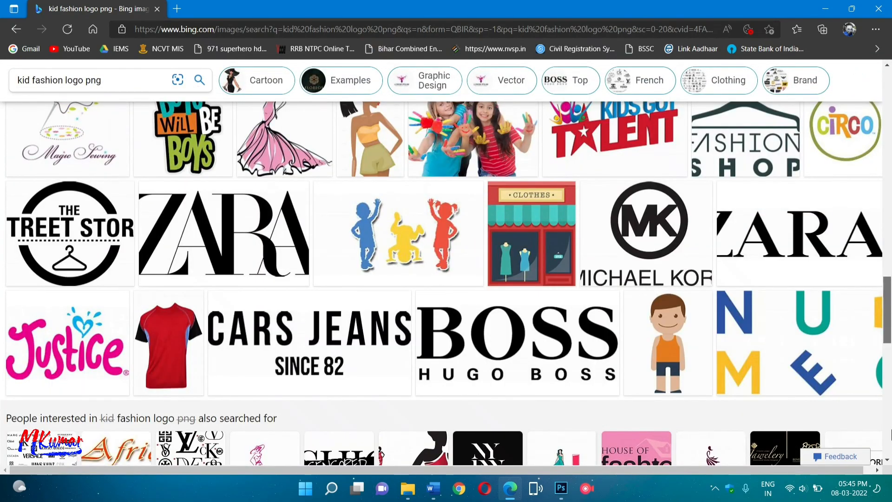
{"action": "scroll", "coordinate": [889, 419], "scroll_direction": "up", "scroll_amount": 3}
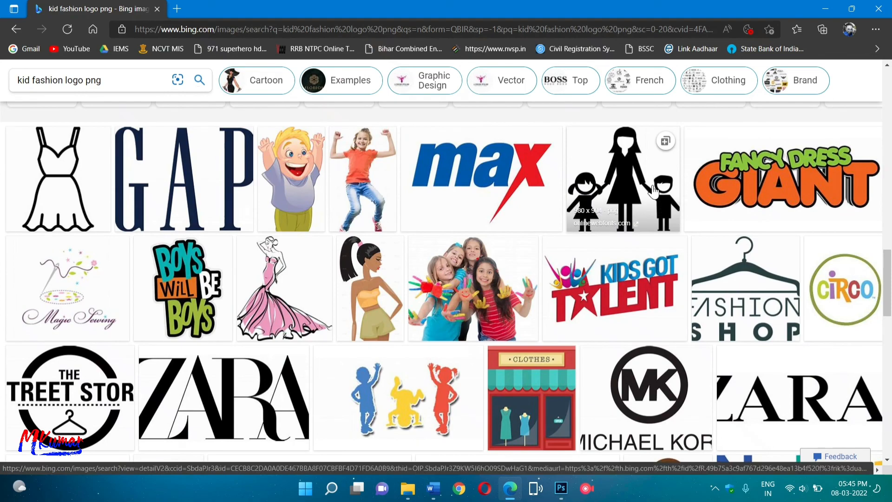
{"action": "scroll", "coordinate": [890, 346], "scroll_direction": "down", "scroll_amount": 7}
{"action": "scroll", "coordinate": [891, 346], "scroll_direction": "down", "scroll_amount": 7}
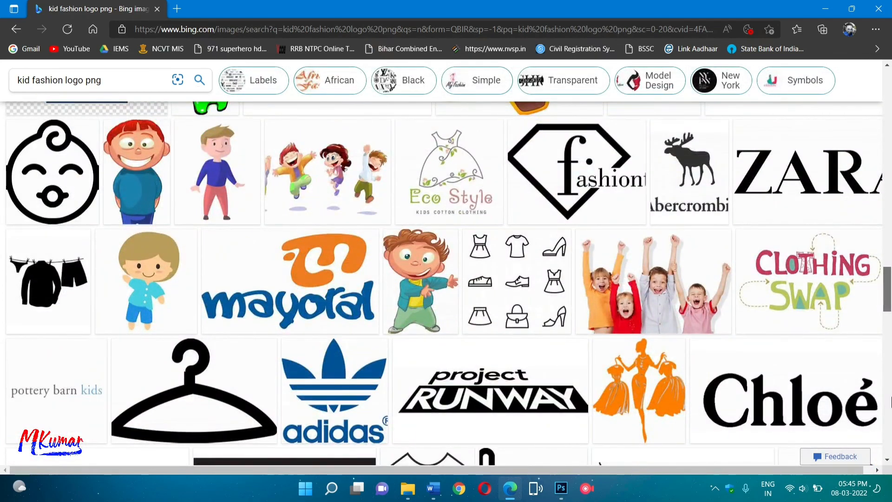
{"action": "scroll", "coordinate": [890, 403], "scroll_direction": "down", "scroll_amount": 12}
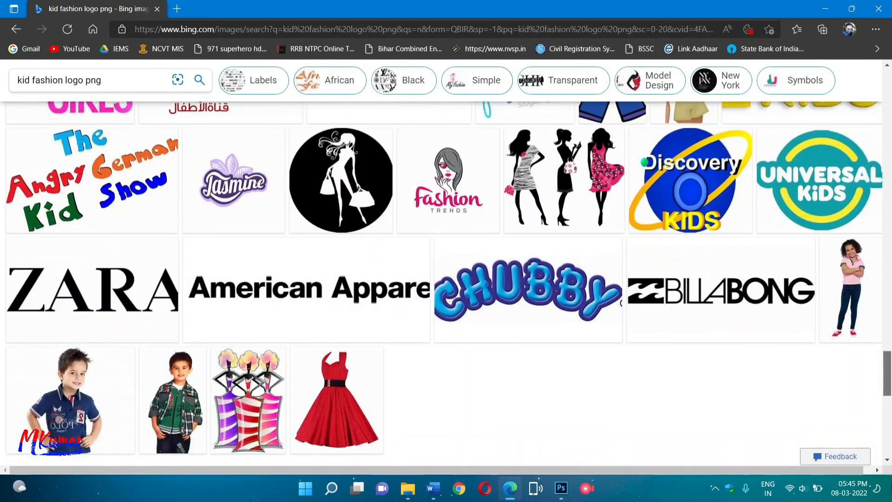
{"action": "scroll", "coordinate": [883, 454], "scroll_direction": "up", "scroll_amount": 7}
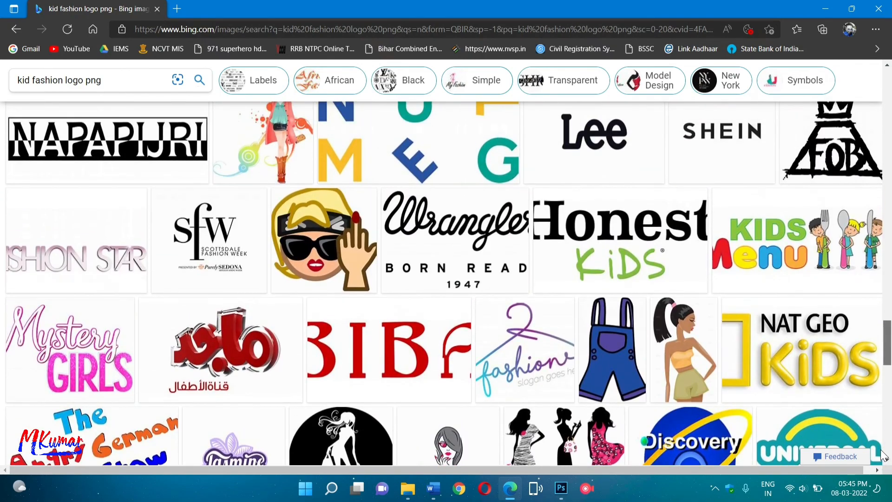
{"action": "scroll", "coordinate": [875, 404], "scroll_direction": "up", "scroll_amount": 10}
Save the jumping cartoon kids image as Cute-Kids-PNG-Transparent-Image.png and keep the download.
{"action": "left_click", "coordinate": [765, 336]}
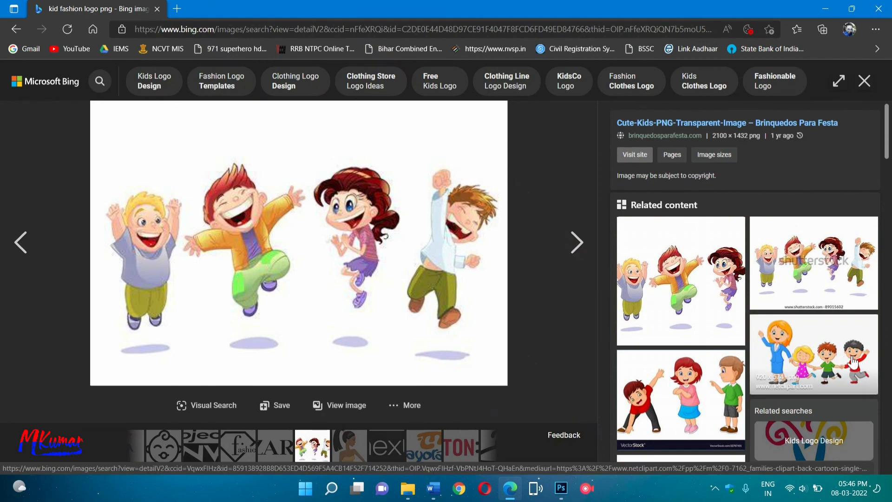
{"action": "scroll", "coordinate": [392, 264], "scroll_direction": "down", "scroll_amount": 1}
{"action": "scroll", "coordinate": [388, 261], "scroll_direction": "up", "scroll_amount": 1}
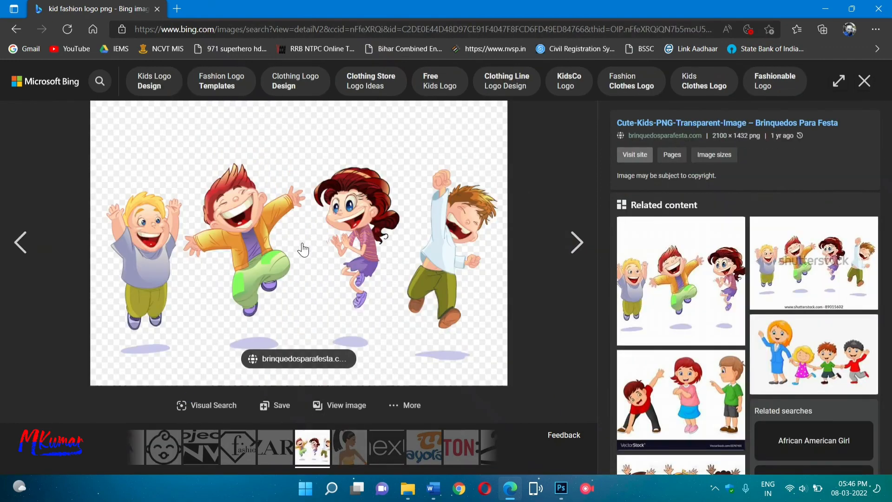
{"action": "right_click", "coordinate": [303, 241]}
{"action": "left_click", "coordinate": [346, 30]}
{"action": "left_click", "coordinate": [351, 258]}
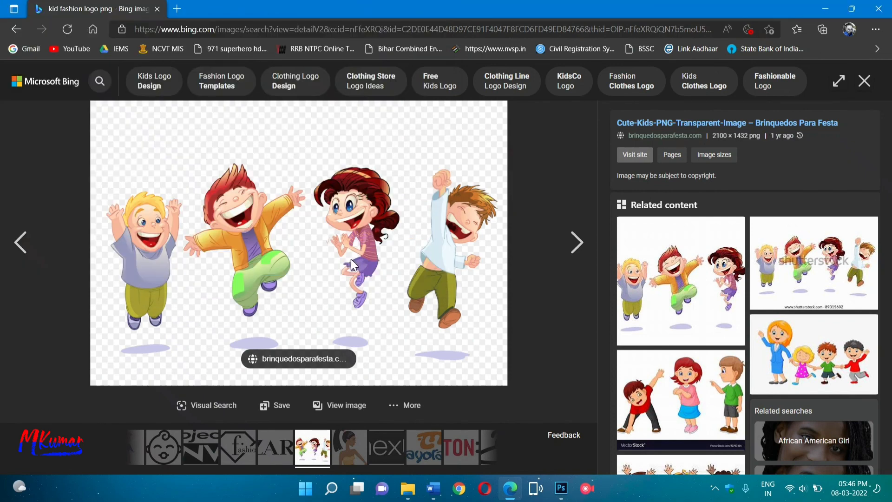
{"action": "left_click", "coordinate": [886, 9]}
{"action": "left_click", "coordinate": [454, 94]}
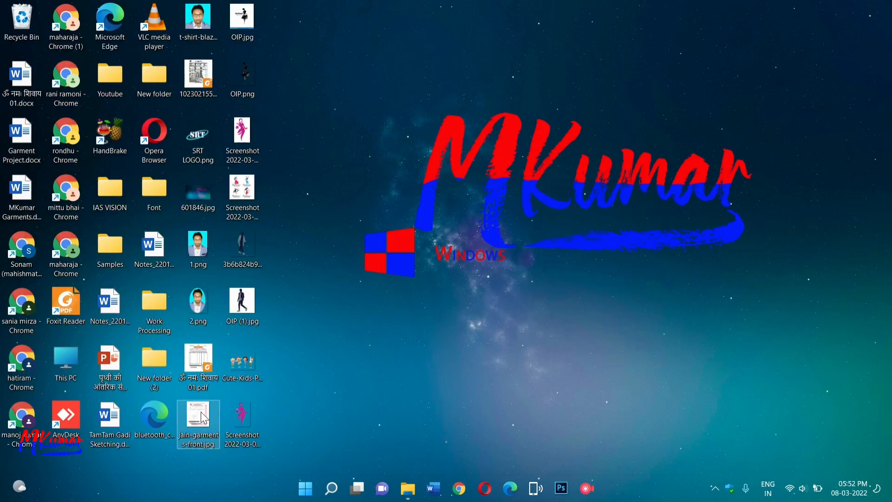
Open the bill PDF in Photoshop, accepting the default PDF import settings.
{"action": "right_click", "coordinate": [205, 417]}
{"action": "left_click", "coordinate": [248, 447]}
{"action": "right_click", "coordinate": [204, 365]}
{"action": "mouse_move", "coordinate": [294, 244]}
{"action": "left_click", "coordinate": [418, 320]}
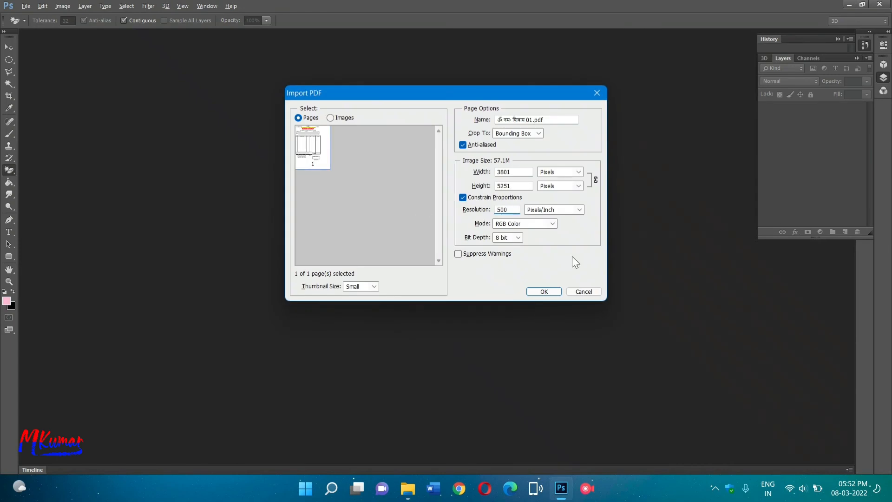
{"action": "left_click", "coordinate": [545, 292]}
Duplicate Layer 1 into Layer 1 copy and zoom in on the bill's header.
{"action": "right_click", "coordinate": [808, 113]}
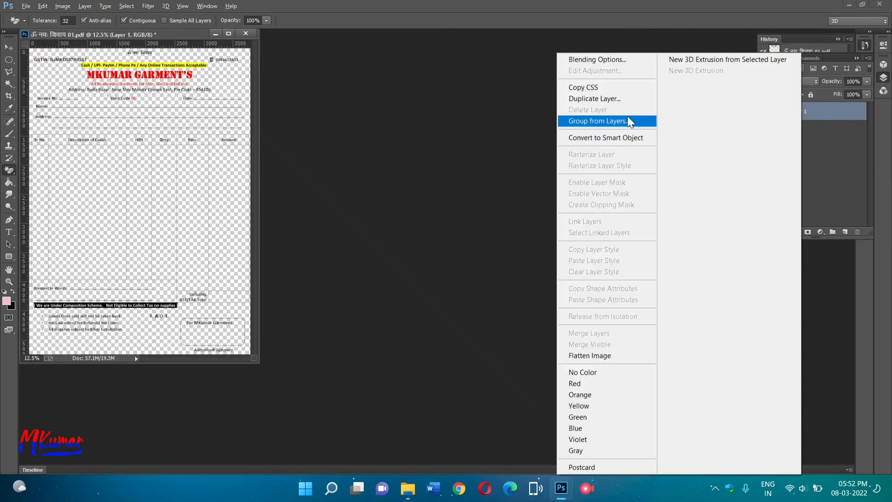
{"action": "left_click", "coordinate": [595, 98]}
{"action": "left_click", "coordinate": [523, 152]}
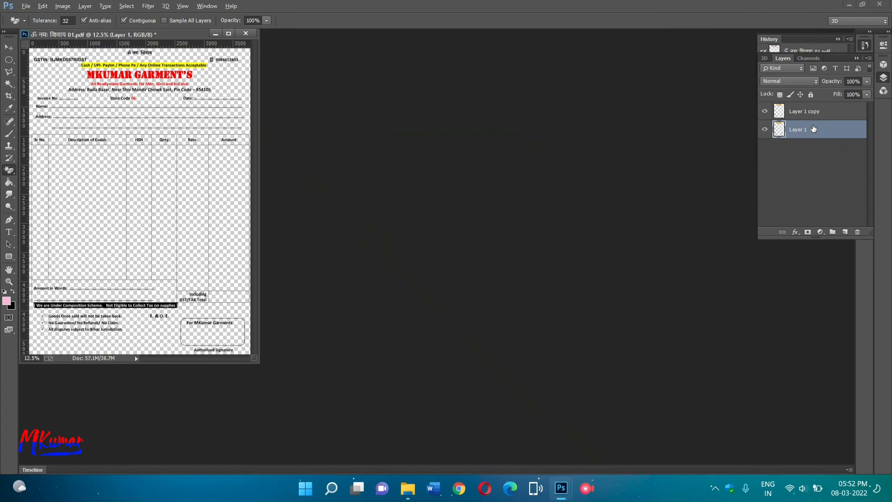
{"action": "left_click", "coordinate": [811, 111]}
{"action": "left_click_drag", "start_coordinate": [256, 364], "coordinate": [681, 421]}
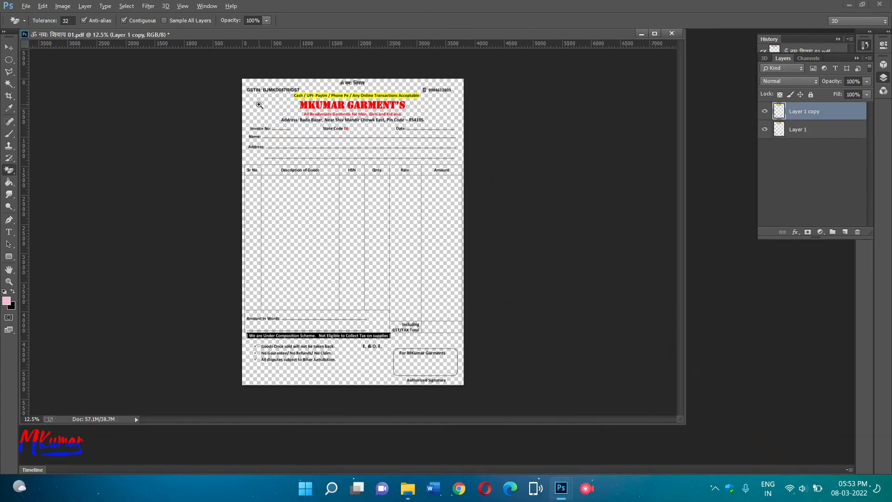
{"action": "left_click_drag", "start_coordinate": [259, 105], "coordinate": [298, 126]}
{"action": "scroll", "coordinate": [476, 327], "scroll_direction": "up", "scroll_amount": 1}
Hide Layer 1 copy and erase all artwork from Layer 1 with a large eraser.
{"action": "left_click", "coordinate": [799, 131]}
{"action": "left_click", "coordinate": [765, 111]}
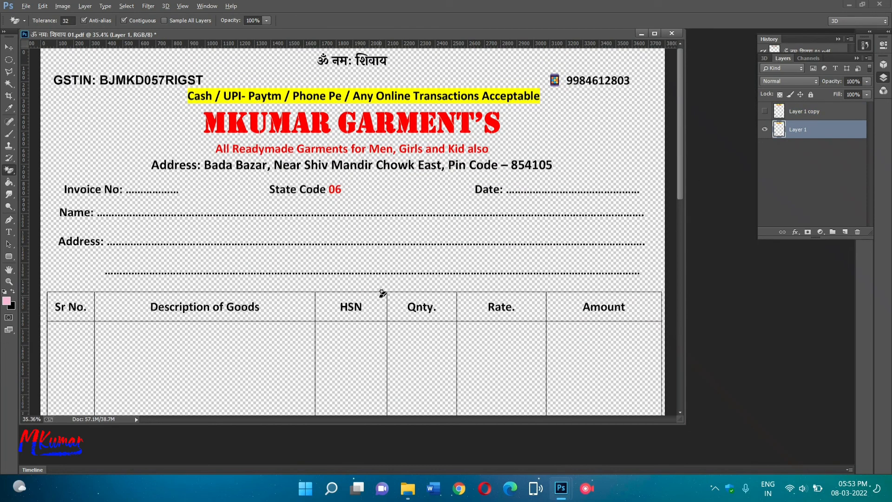
{"action": "key", "text": "ctrl+minus"}
{"action": "key", "text": "ctrl+minus"}
{"action": "key", "text": "ctrl+minus"}
{"action": "key", "text": "ctrl+minus"}
{"action": "left_click_drag", "start_coordinate": [327, 459], "coordinate": [400, 480]}
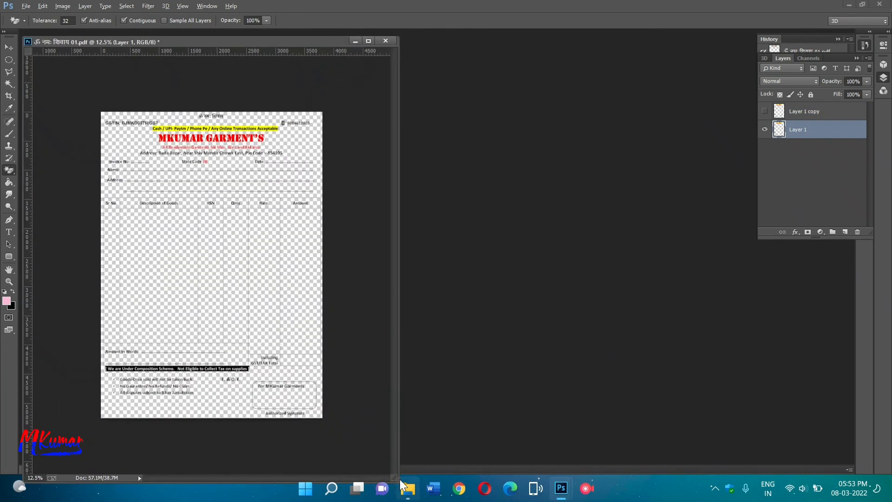
{"action": "right_click", "coordinate": [9, 171]}
{"action": "left_click", "coordinate": [51, 171]}
{"action": "right_click", "coordinate": [221, 148]}
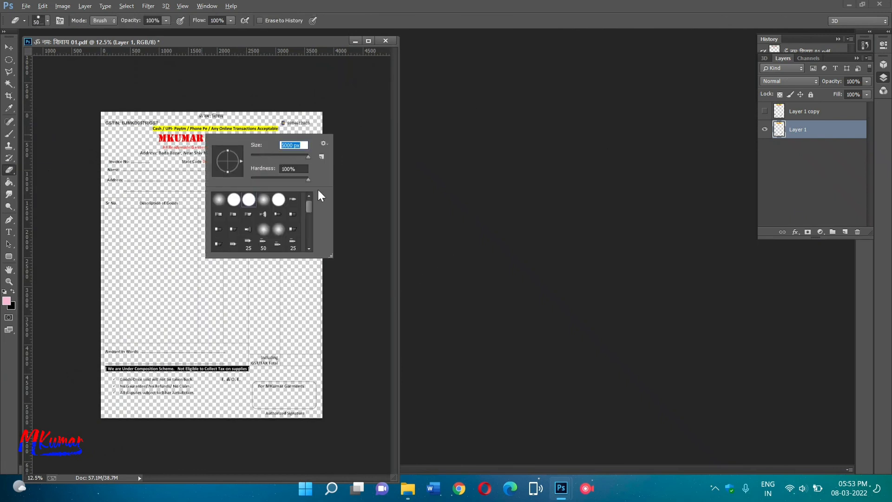
{"action": "mouse_move", "coordinate": [133, 163]}
{"action": "left_mouse_down"}
{"action": "mouse_move", "coordinate": [168, 161]}
{"action": "mouse_move", "coordinate": [192, 336]}
{"action": "mouse_move", "coordinate": [166, 343]}
{"action": "left_mouse_up"}
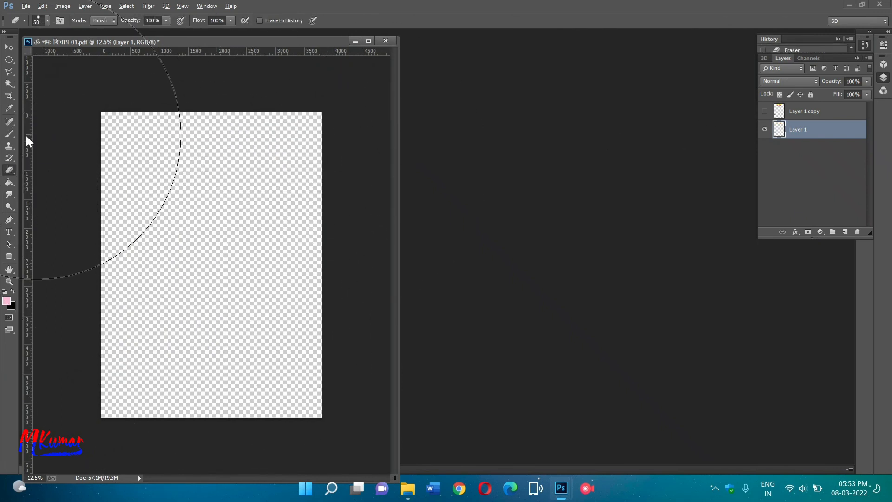
Show Layer 1 copy again and fill Layer 1 with light pink (fbafd0).
{"action": "left_click", "coordinate": [764, 111]}
{"action": "left_click", "coordinate": [9, 49]}
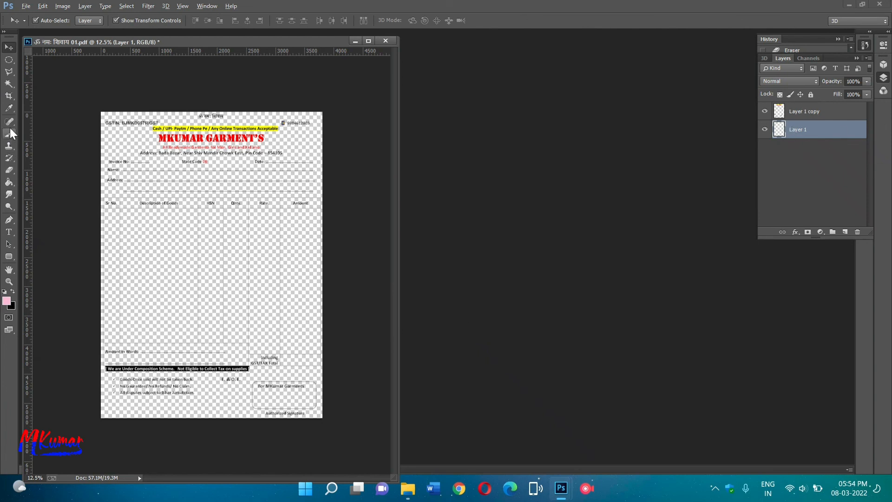
{"action": "left_click", "coordinate": [6, 301]}
{"action": "left_click", "coordinate": [209, 126]}
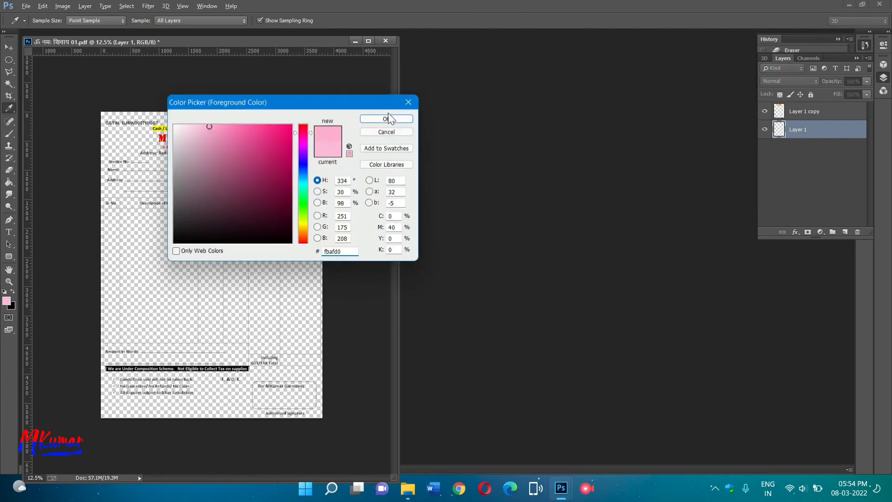
{"action": "left_click", "coordinate": [388, 119]}
{"action": "left_click", "coordinate": [9, 182]}
{"action": "left_click", "coordinate": [165, 259]}
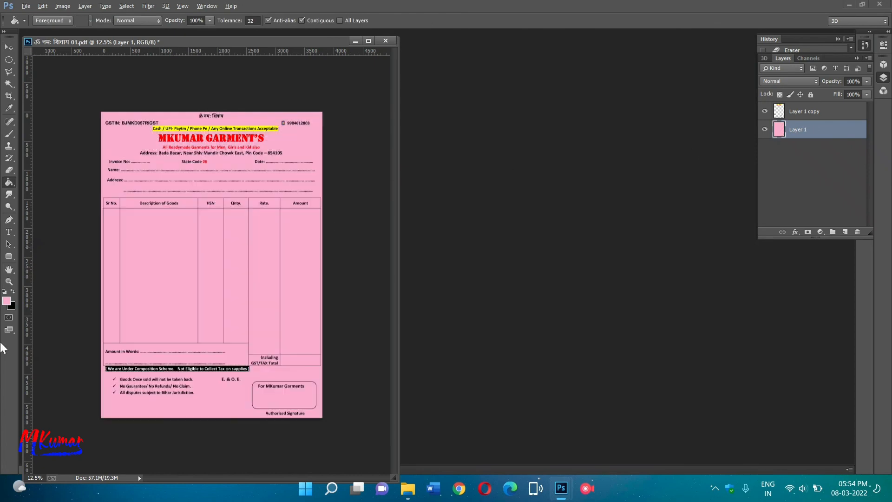
Bring up the Open dialog and choose Cute-Kids-PNG-Transparent-Image.png.
{"action": "key", "text": "v"}
{"action": "left_click_drag", "start_coordinate": [399, 117], "coordinate": [699, 148]}
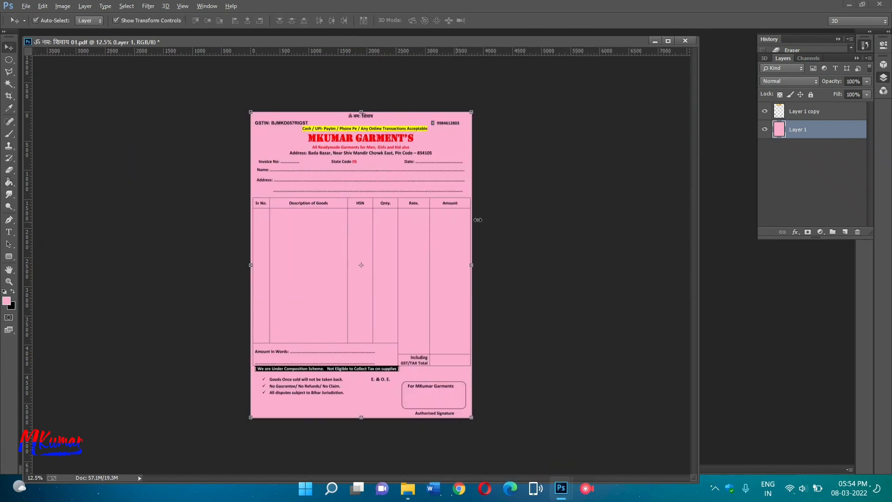
{"action": "left_click", "coordinate": [477, 219]}
{"action": "left_click_drag", "start_coordinate": [295, 220], "coordinate": [325, 241]}
{"action": "scroll", "coordinate": [125, 119], "scroll_direction": "up", "scroll_amount": 3}
{"action": "key", "text": "ctrl+o"}
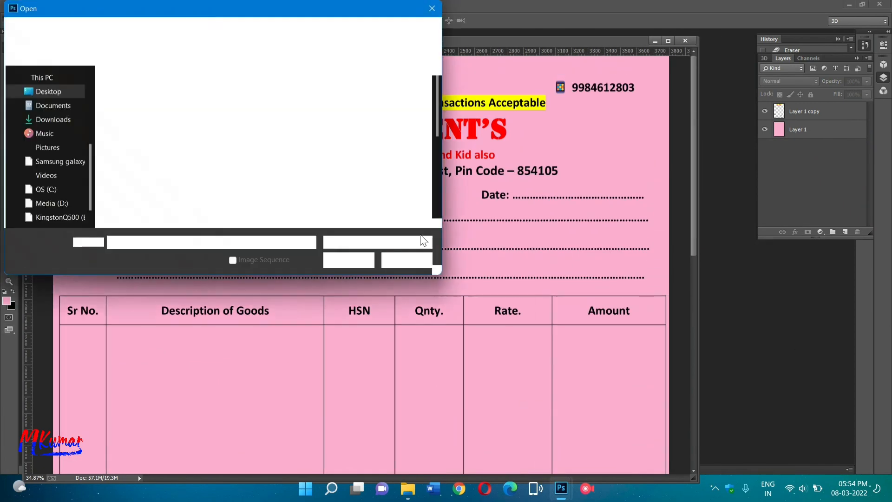
{"action": "left_click", "coordinate": [174, 124]}
Open the kids, men's fashion and lady silhouette PNGs together.
{"action": "scroll", "coordinate": [325, 135], "scroll_direction": "up", "scroll_amount": 1}
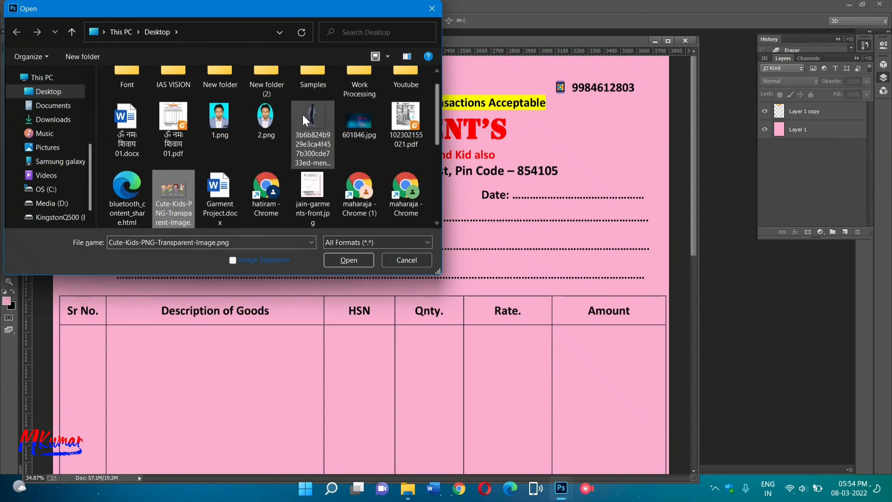
{"action": "left_click", "coordinate": [307, 120], "text": "ctrl"}
{"action": "left_click_drag", "start_coordinate": [438, 135], "coordinate": [438, 204]}
{"action": "left_click", "coordinate": [127, 130], "text": "ctrl"}
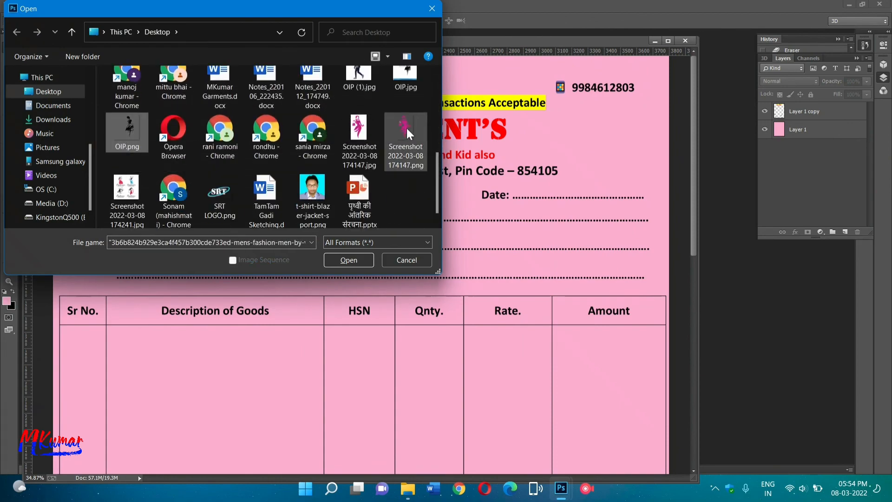
{"action": "left_click", "coordinate": [349, 260]}
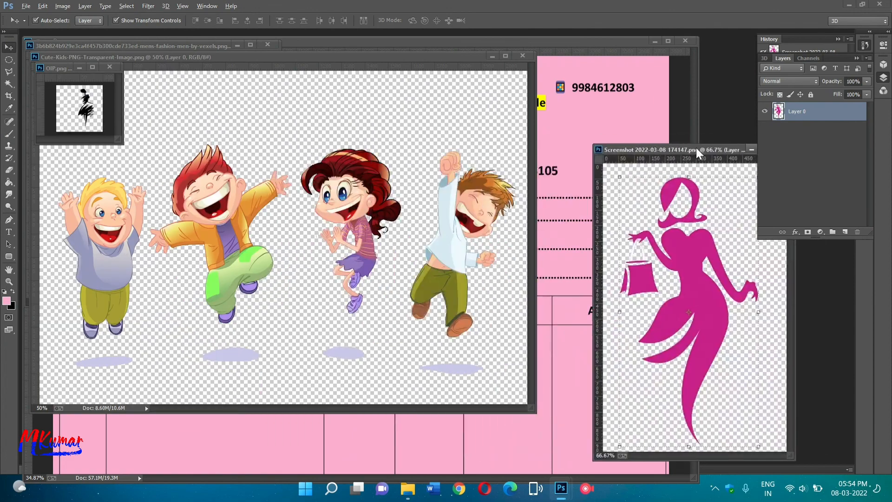
Drag the pink lady onto the bill, discarding the unwanted black figure layer.
{"action": "left_click_drag", "start_coordinate": [88, 108], "coordinate": [563, 115]}
{"action": "key", "text": "ctrl+t"}
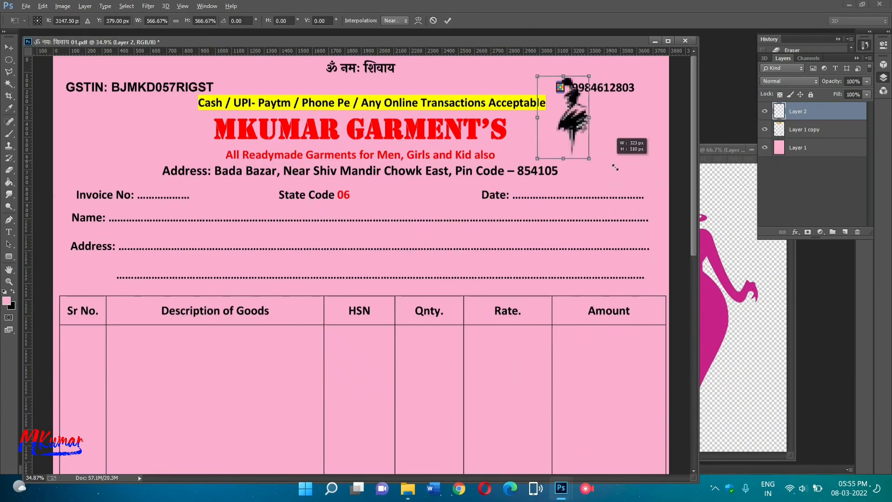
{"action": "left_click", "coordinate": [433, 21]}
{"action": "key", "text": "Delete"}
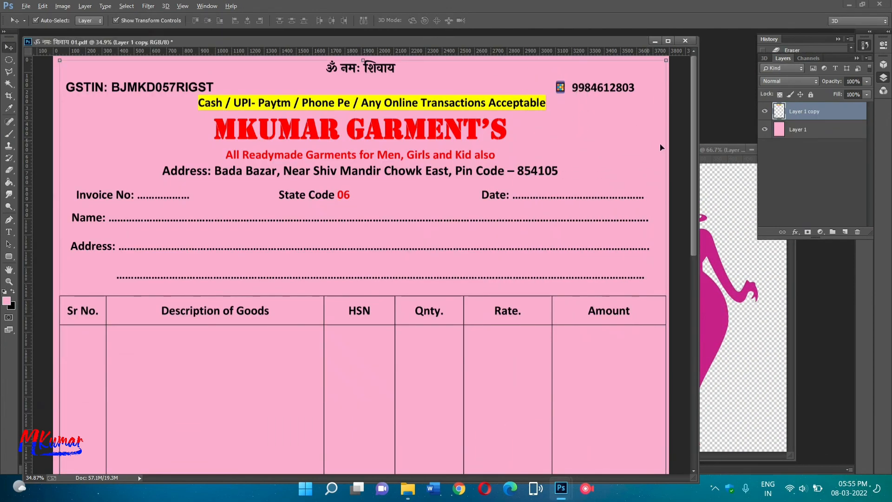
{"action": "left_click", "coordinate": [710, 293]}
{"action": "left_click_drag", "start_coordinate": [701, 294], "coordinate": [394, 217]}
{"action": "left_click", "coordinate": [712, 151]}
{"action": "key", "text": "ctrl+w"}
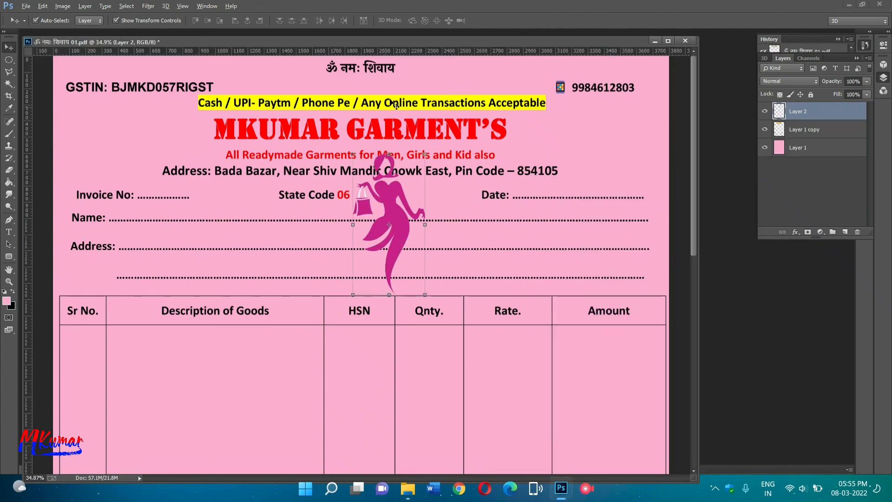
{"action": "left_click_drag", "start_coordinate": [323, 44], "coordinate": [463, 97]}
{"action": "left_click", "coordinate": [111, 70]}
Drag the jumping kids and the man silhouette onto the bill.
{"action": "left_click_drag", "start_coordinate": [153, 248], "coordinate": [667, 279]}
{"action": "left_click", "coordinate": [476, 88]}
{"action": "left_click", "coordinate": [523, 56]}
{"action": "left_click", "coordinate": [153, 149]}
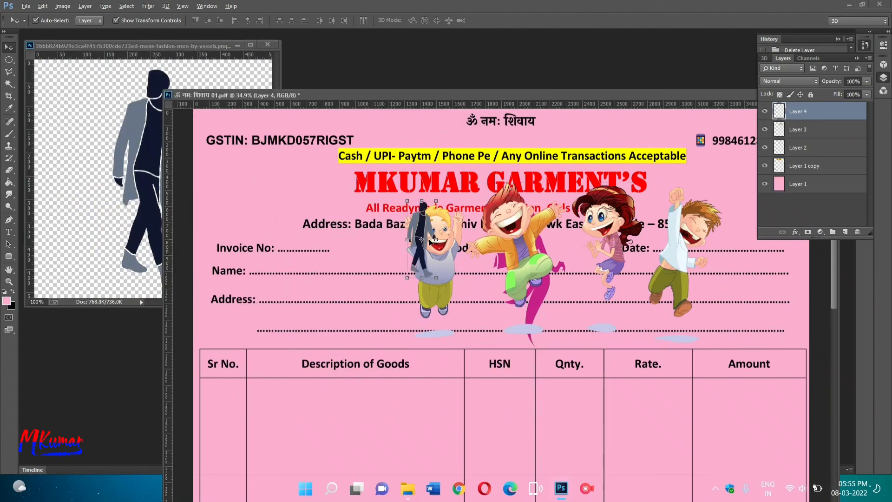
{"action": "left_click_drag", "start_coordinate": [153, 154], "coordinate": [281, 195]}
Shrink the pink lady to about half size and place it at the header's left.
{"action": "left_click_drag", "start_coordinate": [606, 227], "coordinate": [577, 366]}
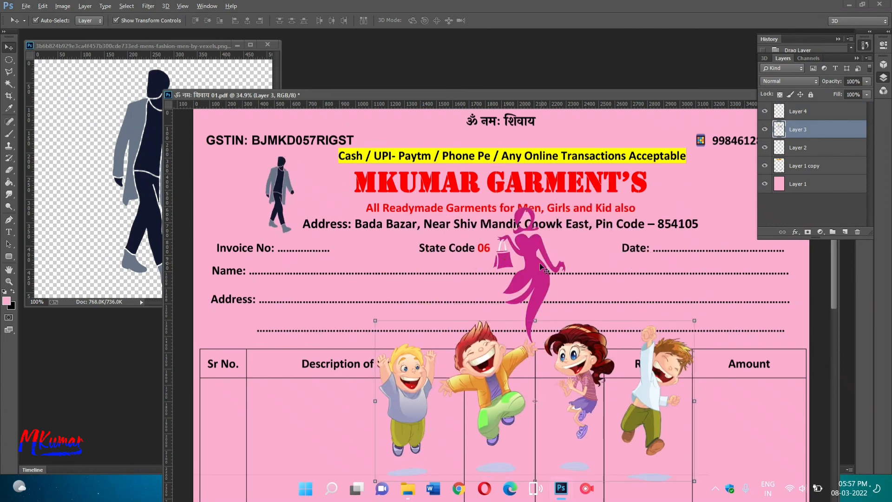
{"action": "left_click_drag", "start_coordinate": [536, 271], "coordinate": [723, 206]}
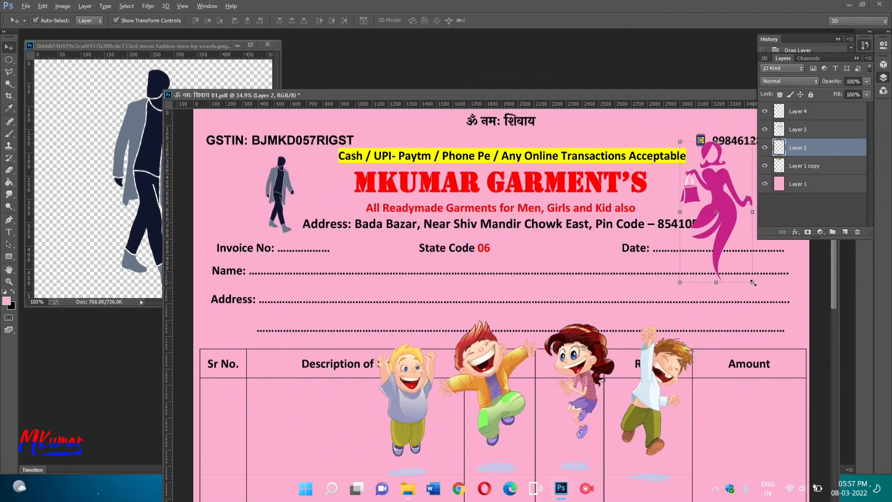
{"action": "left_click_drag", "start_coordinate": [753, 282], "coordinate": [735, 247]}
{"action": "left_click_drag", "start_coordinate": [719, 203], "coordinate": [242, 182]}
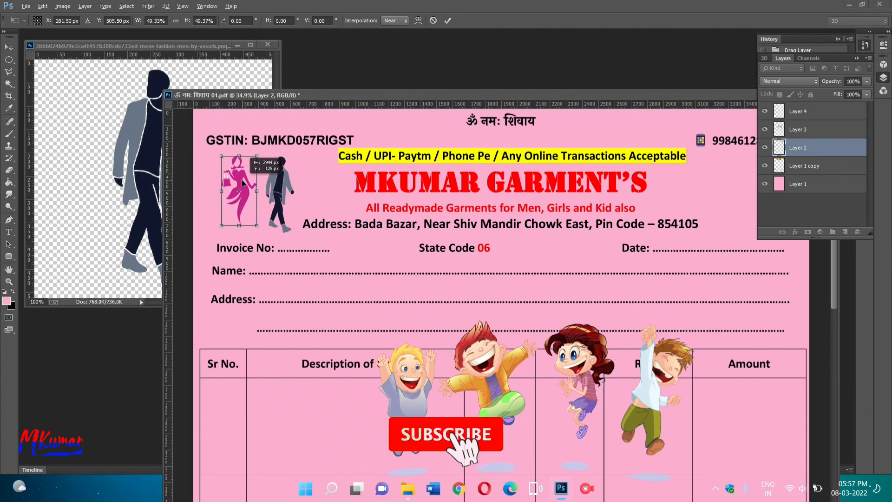
{"action": "left_click", "coordinate": [448, 20]}
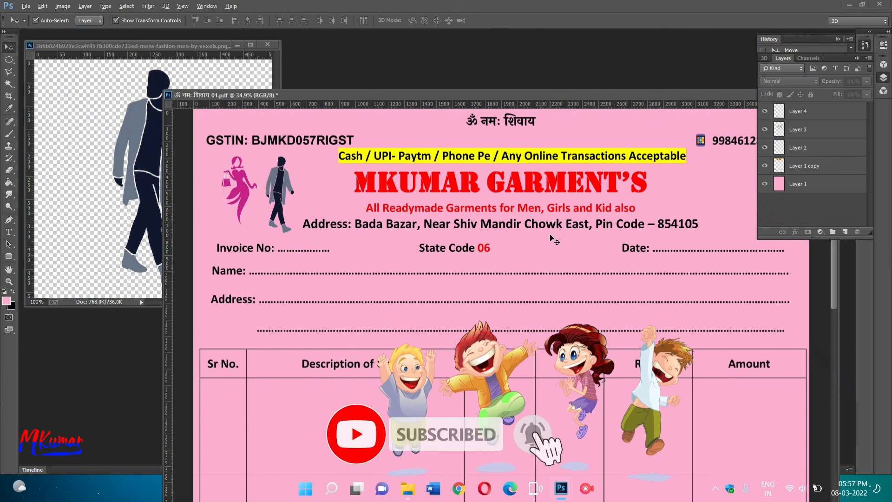
Scale the jumping kids down and position them at the header's right beside the title.
{"action": "left_click", "coordinate": [488, 372]}
{"action": "left_click_drag", "start_coordinate": [579, 350], "coordinate": [566, 255]}
{"action": "left_click_drag", "start_coordinate": [681, 386], "coordinate": [737, 183]}
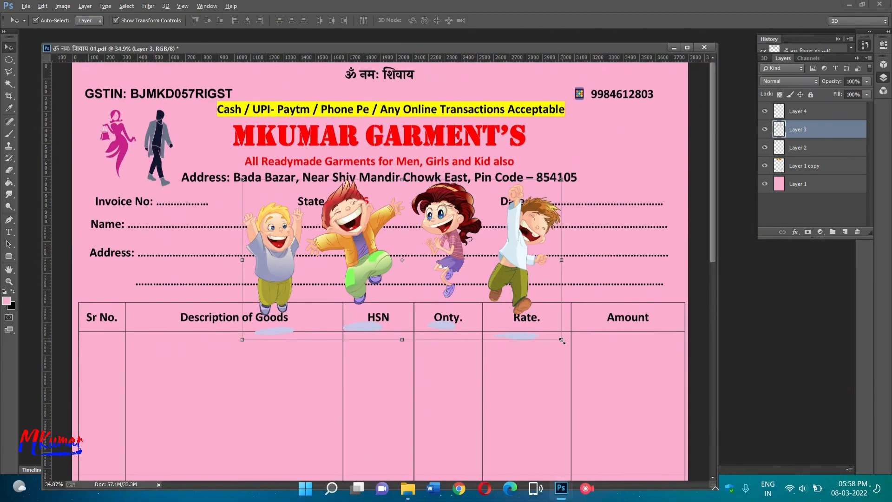
{"action": "left_click_drag", "start_coordinate": [562, 341], "coordinate": [646, 144]}
Erase the blue shadows under the kids on Layer 3.
{"action": "left_click", "coordinate": [448, 21]}
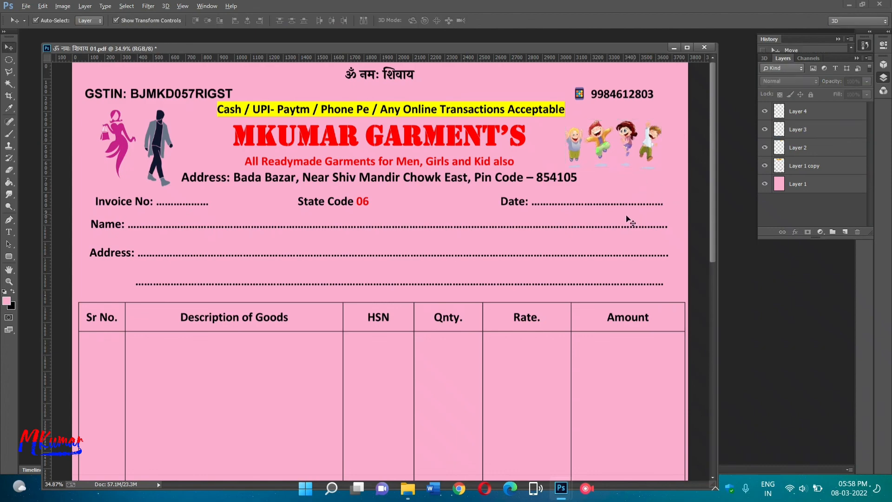
{"action": "scroll", "coordinate": [607, 231], "scroll_direction": "up", "scroll_amount": 2}
{"action": "scroll", "coordinate": [613, 199], "scroll_direction": "down", "scroll_amount": 2}
{"action": "scroll", "coordinate": [598, 265], "scroll_direction": "up", "scroll_amount": 3}
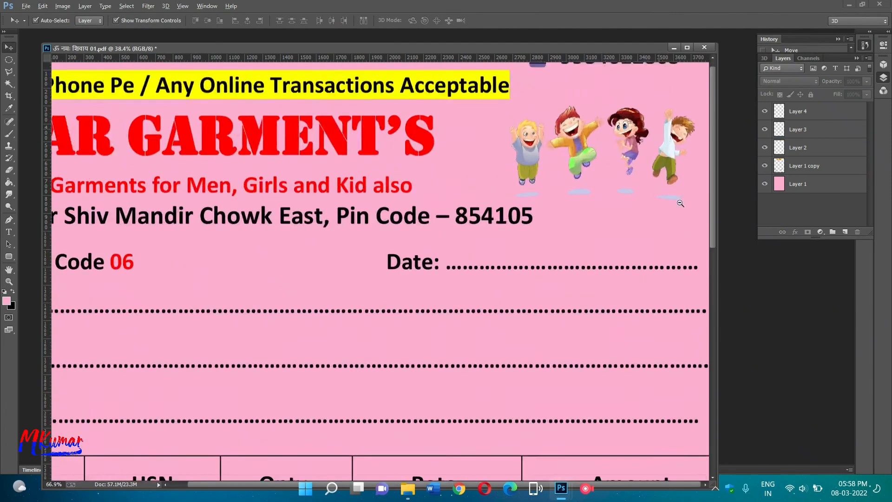
{"action": "left_click", "coordinate": [9, 170]}
{"action": "left_click", "coordinate": [806, 133]}
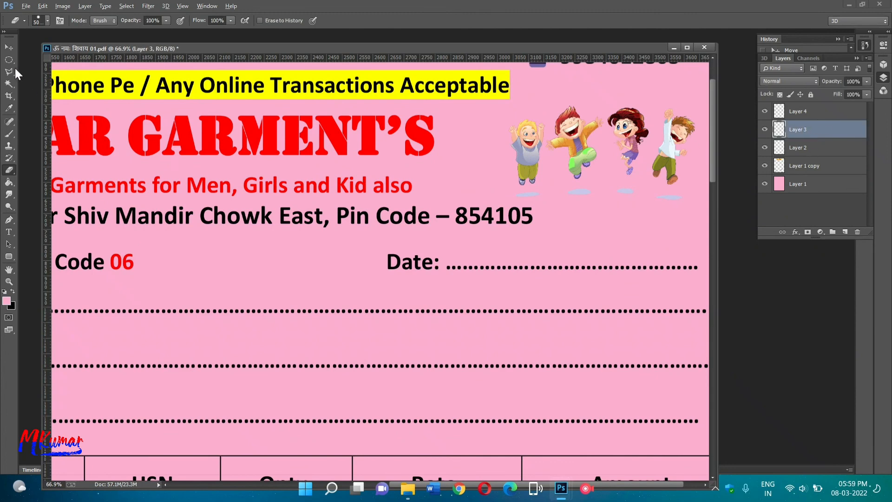
{"action": "left_click", "coordinate": [10, 45]}
{"action": "left_click", "coordinate": [9, 172]}
{"action": "right_click", "coordinate": [593, 134]}
{"action": "left_click", "coordinate": [653, 158]}
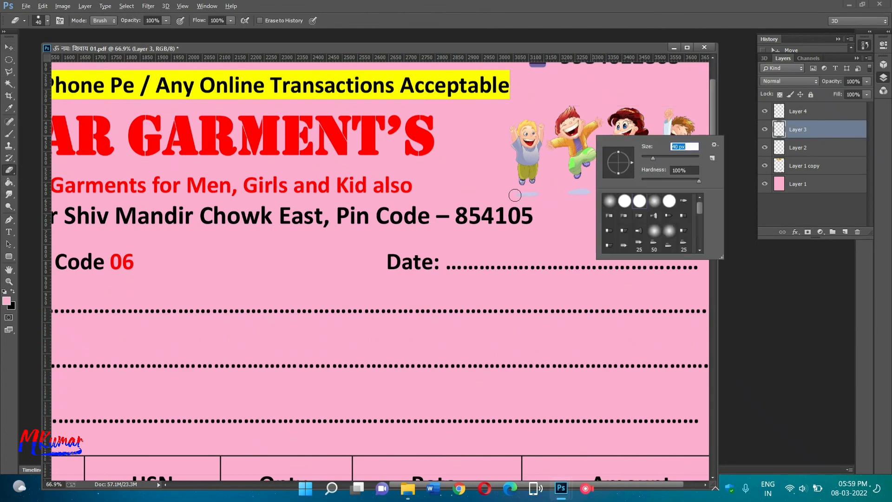
{"action": "left_click_drag", "start_coordinate": [515, 195], "coordinate": [622, 189]}
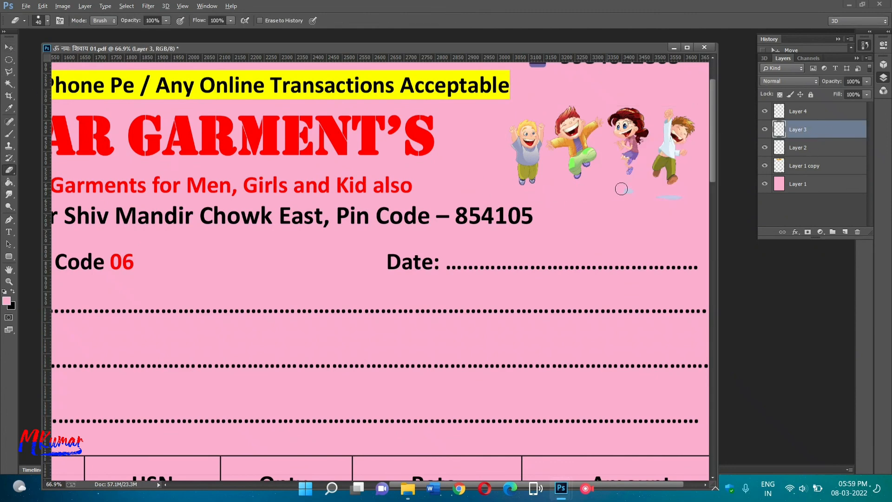
Darken the kids image with Levels, setting output white to 162.
{"action": "left_click", "coordinate": [9, 48]}
{"action": "key", "text": "ctrl+l"}
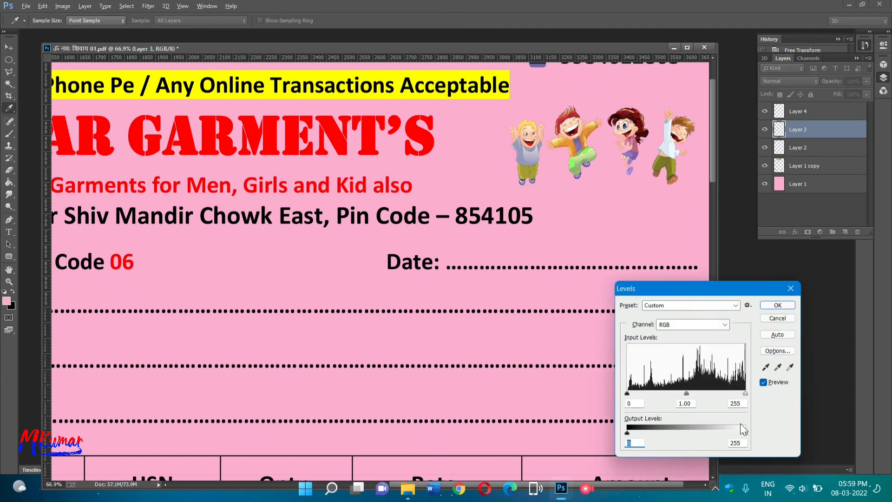
{"action": "left_click_drag", "start_coordinate": [745, 432], "coordinate": [701, 439]}
{"action": "key", "text": "Return"}
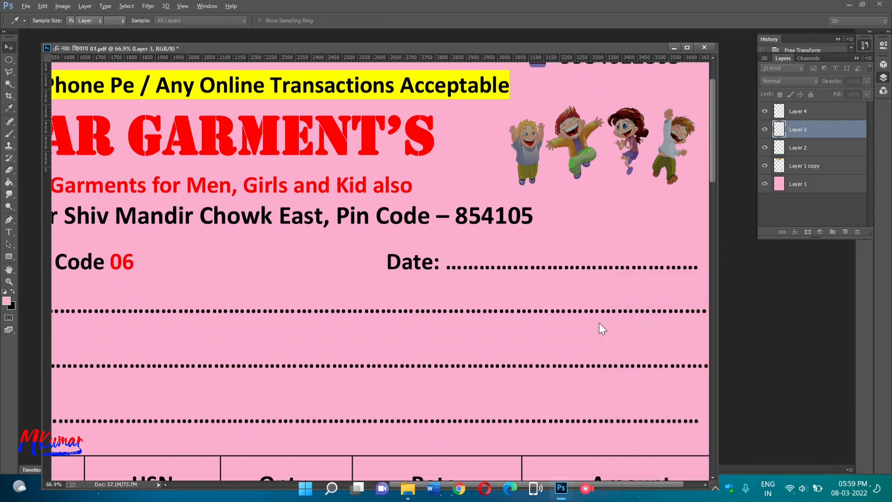
Shrink the man figure to about 87% in the invoice header.
{"action": "key", "text": "ctrl+0"}
{"action": "left_click_drag", "start_coordinate": [349, 318], "coordinate": [757, 312]}
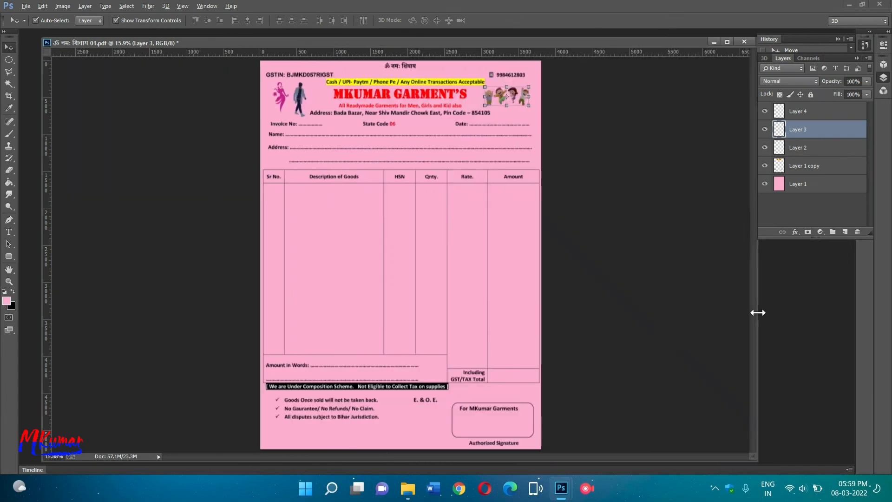
{"action": "left_click", "coordinate": [578, 225]}
{"action": "left_click_drag", "start_coordinate": [298, 108], "coordinate": [370, 181]}
{"action": "scroll", "coordinate": [370, 181], "scroll_direction": "up", "scroll_amount": 2}
{"action": "left_click", "coordinate": [178, 148]}
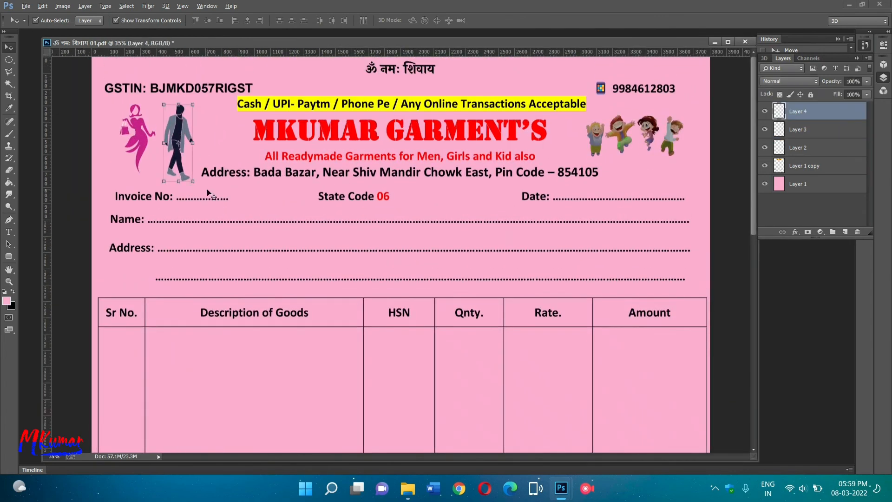
{"action": "left_click_drag", "start_coordinate": [192, 181], "coordinate": [190, 172]}
{"action": "left_click_drag", "start_coordinate": [177, 151], "coordinate": [179, 149]}
{"action": "key", "text": "Return"}
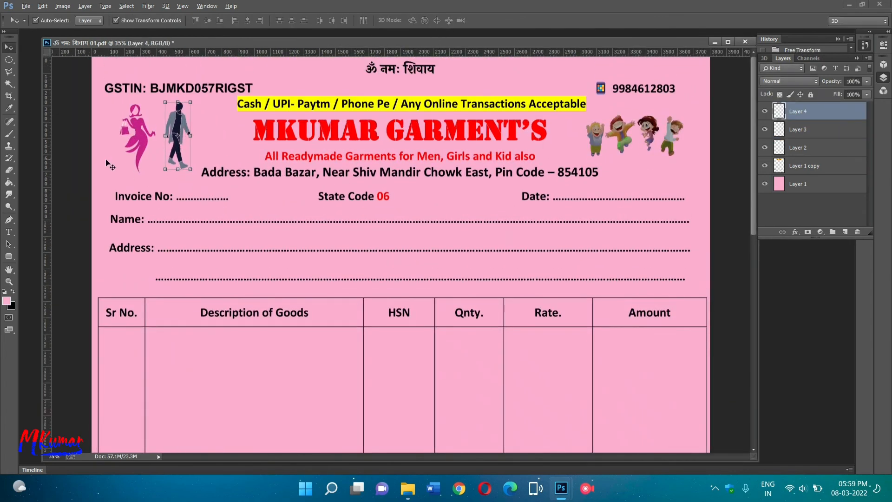
Nudge the woman figure up slightly.
{"action": "left_click", "coordinate": [141, 141]}
{"action": "key", "text": "Up"}
{"action": "key", "text": "Up"}
{"action": "key", "text": "Up"}
{"action": "key", "text": "Up"}
{"action": "key", "text": "Up"}
{"action": "key", "text": "Up"}
{"action": "key", "text": "Up"}
{"action": "key", "text": "Up"}
{"action": "key", "text": "Up"}
{"action": "key", "text": "Up"}
{"action": "key", "text": "Up"}
{"action": "key", "text": "Up"}
{"action": "key", "text": "Up"}
{"action": "key", "text": "Up"}
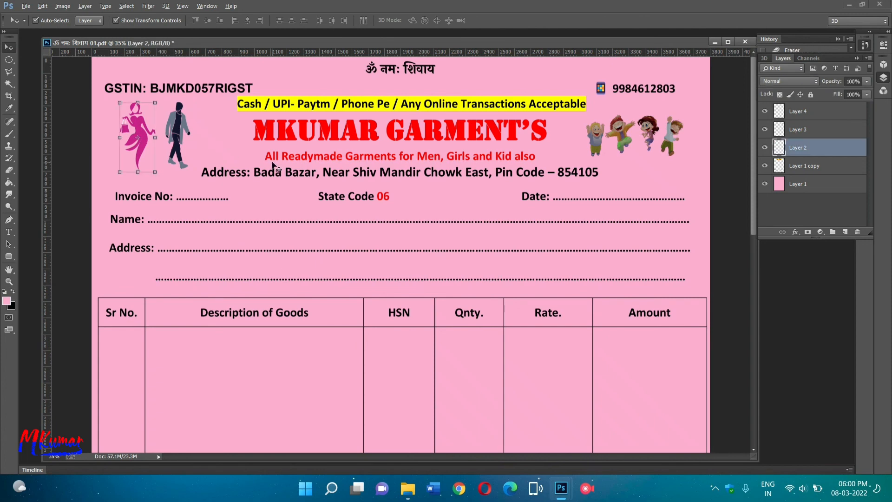
{"action": "left_click", "coordinate": [84, 140]}
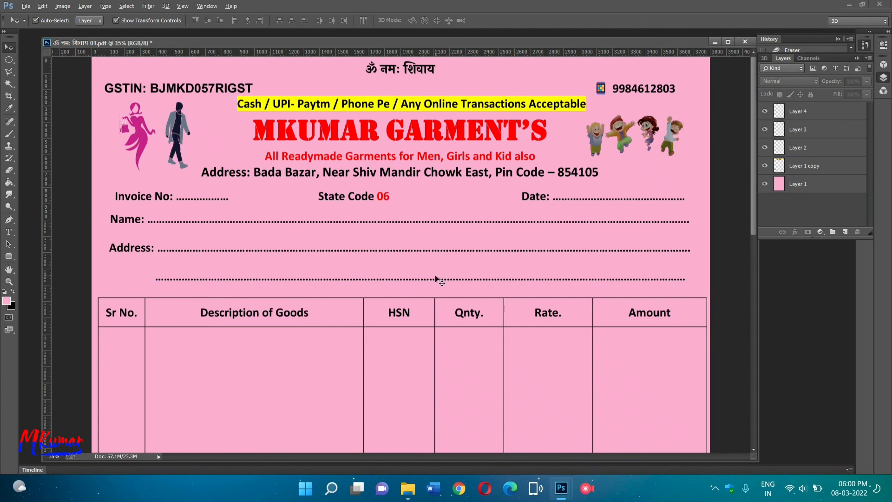
{"action": "scroll", "coordinate": [437, 278], "scroll_direction": "down", "scroll_amount": 2}
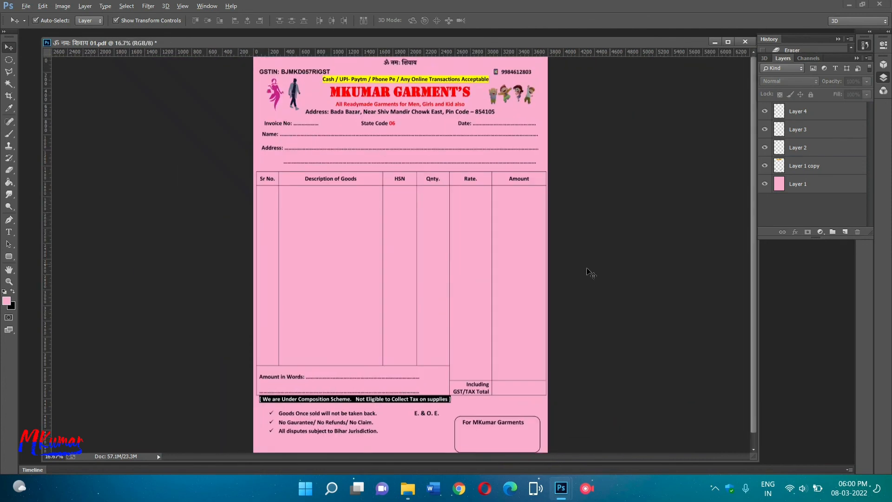
Save the pink-background bill as the PNG 'ॐ नमः शिवाय 01.png'.
{"action": "left_click", "coordinate": [26, 6]}
{"action": "left_click", "coordinate": [37, 124]}
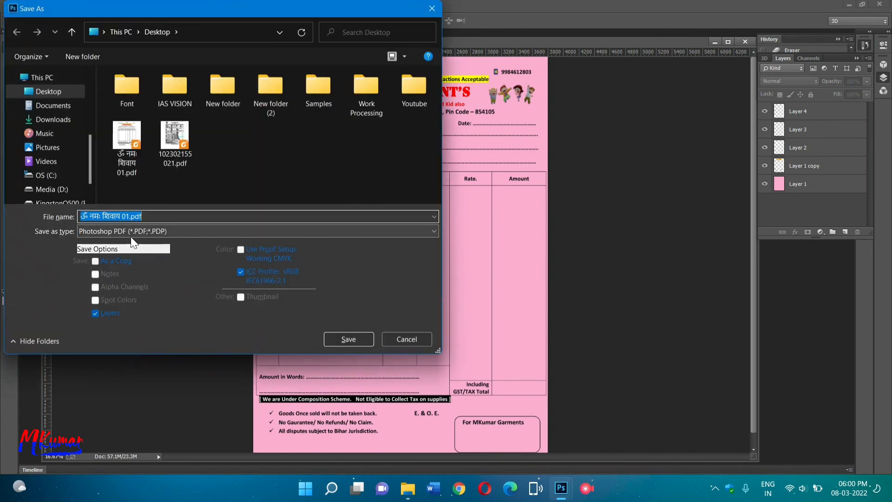
{"action": "left_click", "coordinate": [131, 235]}
{"action": "left_click", "coordinate": [155, 231]}
{"action": "left_click", "coordinate": [232, 231]}
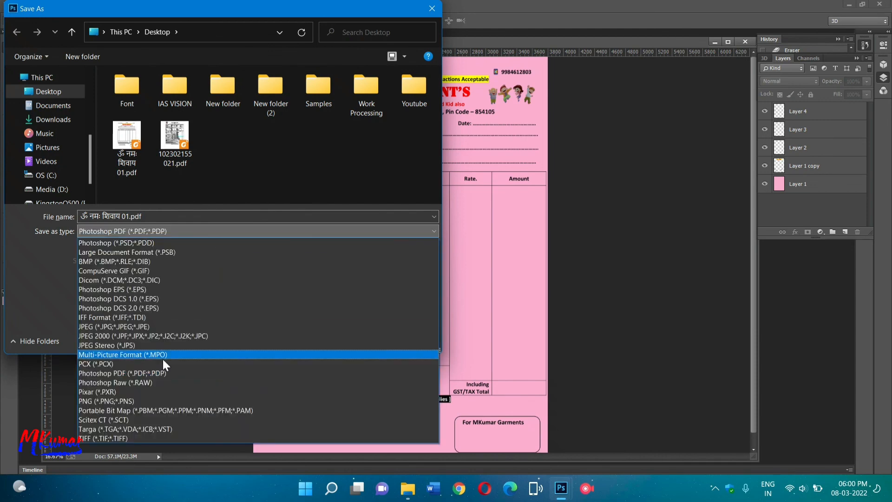
{"action": "left_click", "coordinate": [134, 403]}
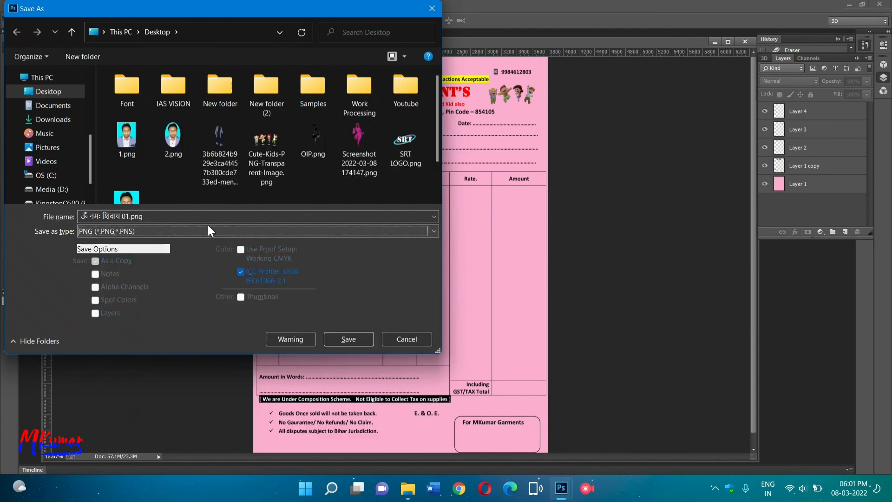
{"action": "left_click", "coordinate": [348, 339]}
{"action": "left_click", "coordinate": [478, 154]}
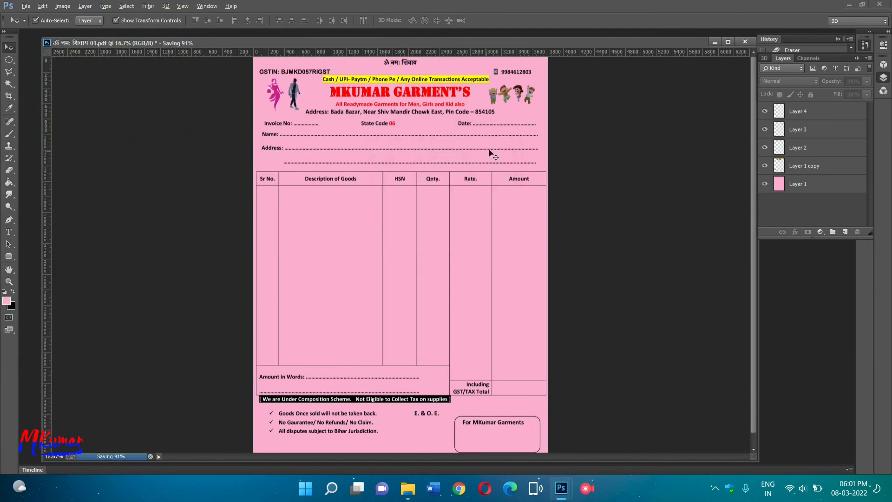
Fill the pink background on Layer 1 with white using the Paint Bucket.
{"action": "left_click", "coordinate": [800, 189]}
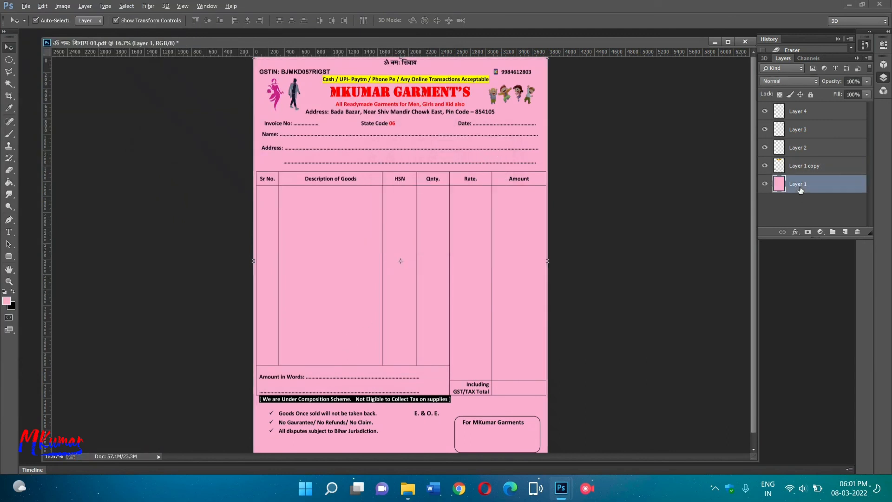
{"action": "left_click", "coordinate": [12, 309]}
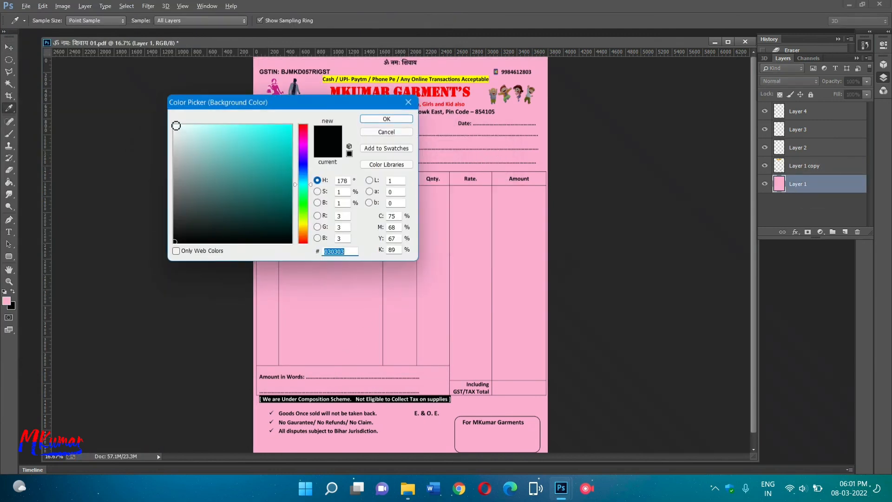
{"action": "left_click", "coordinate": [175, 125]}
{"action": "key", "text": "Return"}
{"action": "key", "text": "x"}
{"action": "left_click", "coordinate": [9, 182]}
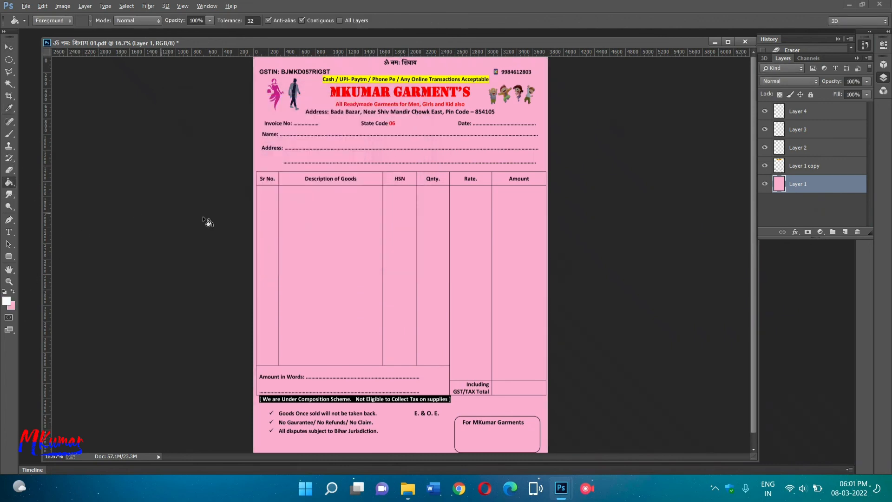
{"action": "left_click", "coordinate": [321, 263]}
{"action": "scroll", "coordinate": [724, 288], "scroll_direction": "down", "scroll_amount": 1}
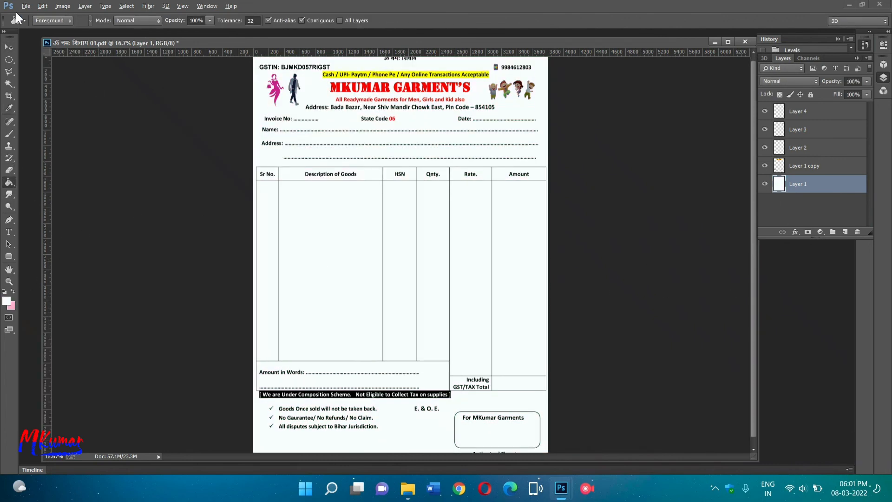
Save the white-background bill as a second PNG, 'ॐ नमः शिवाय 001.png', on the Desktop.
{"action": "left_click", "coordinate": [25, 6]}
{"action": "left_click", "coordinate": [52, 116]}
{"action": "left_click", "coordinate": [127, 216]}
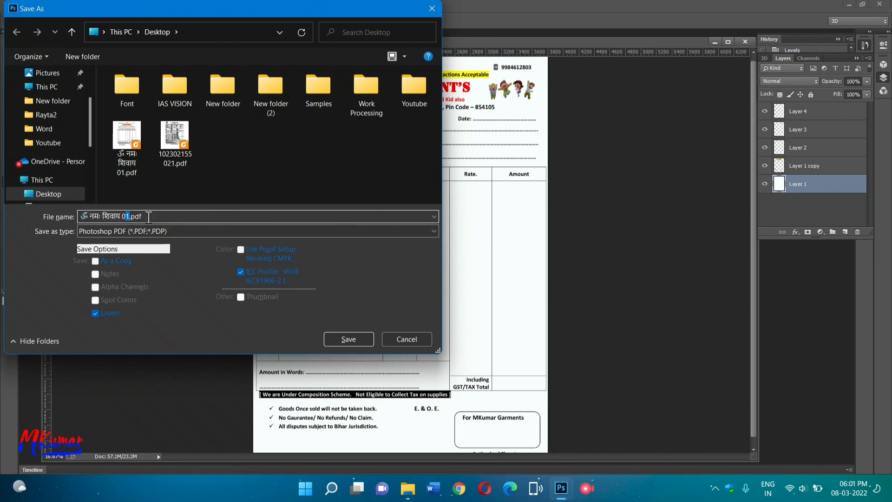
{"action": "left_click", "coordinate": [146, 234]}
{"action": "left_click", "coordinate": [139, 381]}
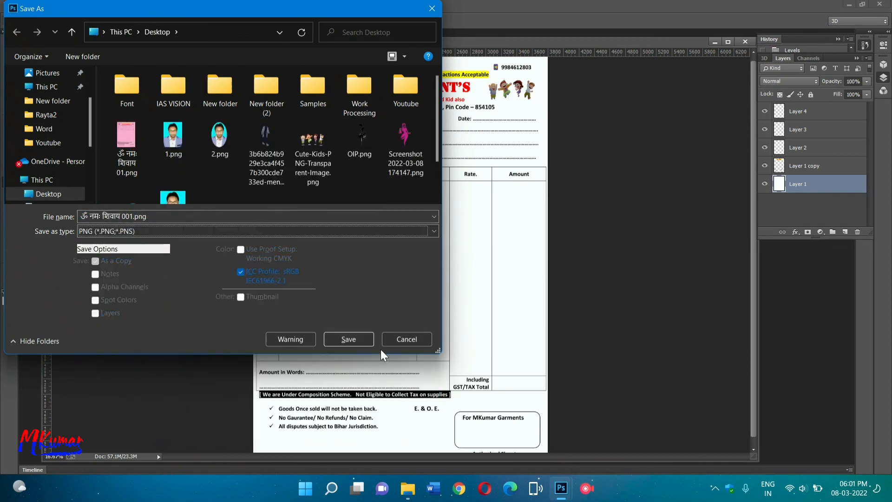
{"action": "left_click", "coordinate": [354, 336]}
{"action": "left_click", "coordinate": [477, 156]}
{"action": "left_click", "coordinate": [849, 4]}
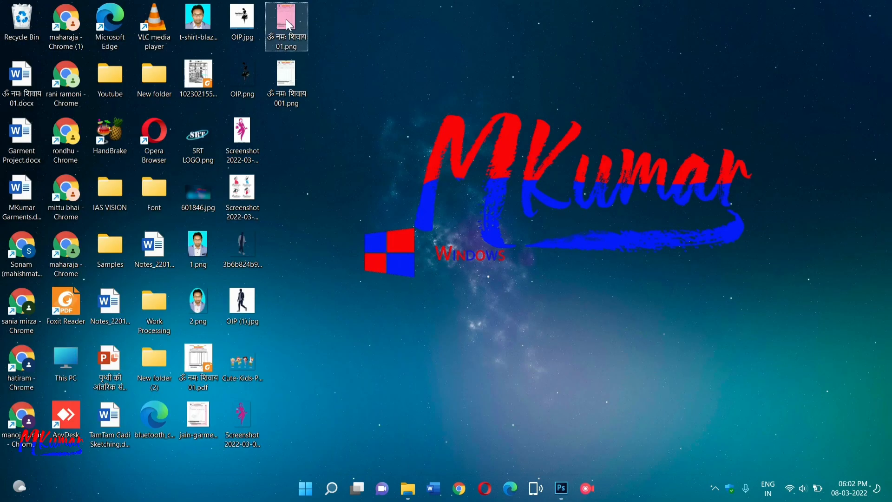
Open the pink bill PNG in Windows Photos, show its file info and zoom in and out.
{"action": "double_click", "coordinate": [288, 23]}
{"action": "left_click", "coordinate": [549, 41]}
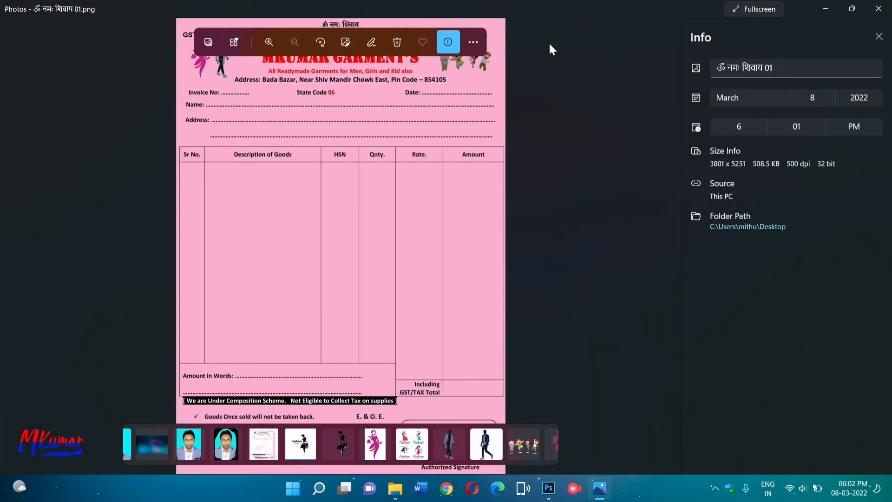
{"action": "scroll", "coordinate": [341, 148], "scroll_direction": "up", "scroll_amount": 6}
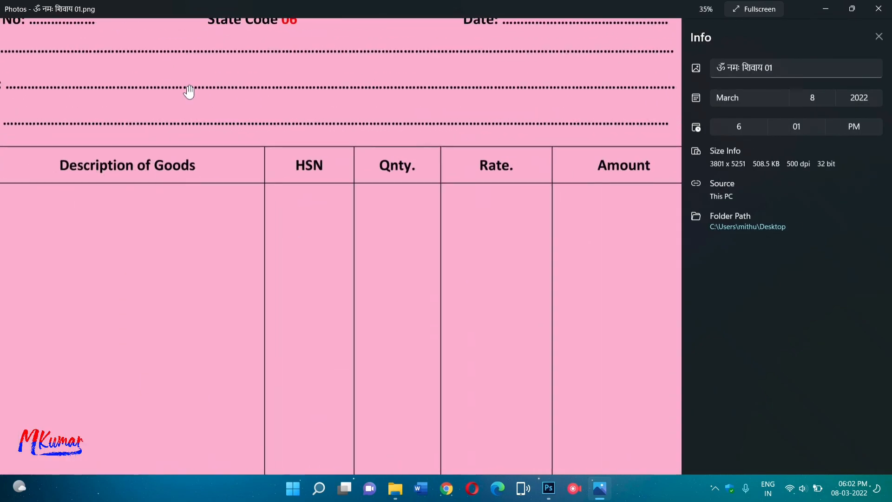
{"action": "scroll", "coordinate": [448, 187], "scroll_direction": "down", "scroll_amount": 6}
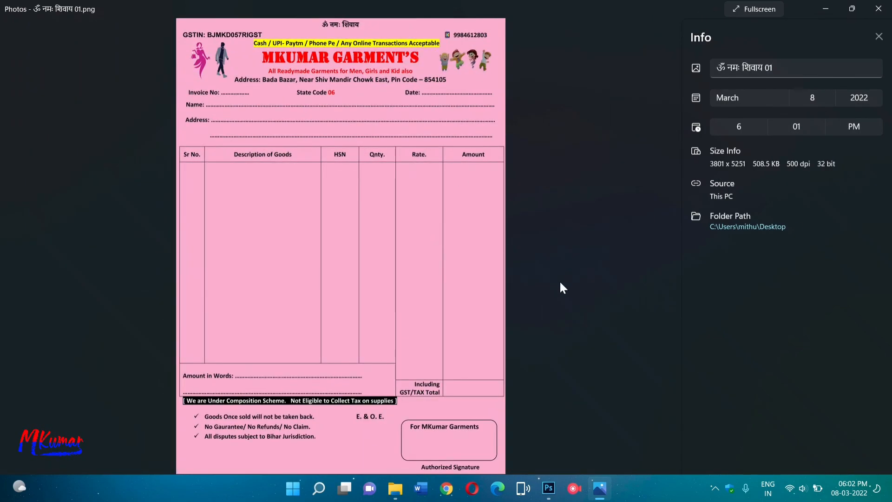
Flip back and forth between the pink and white bill PNGs, ending on the white one.
{"action": "key", "text": "Right"}
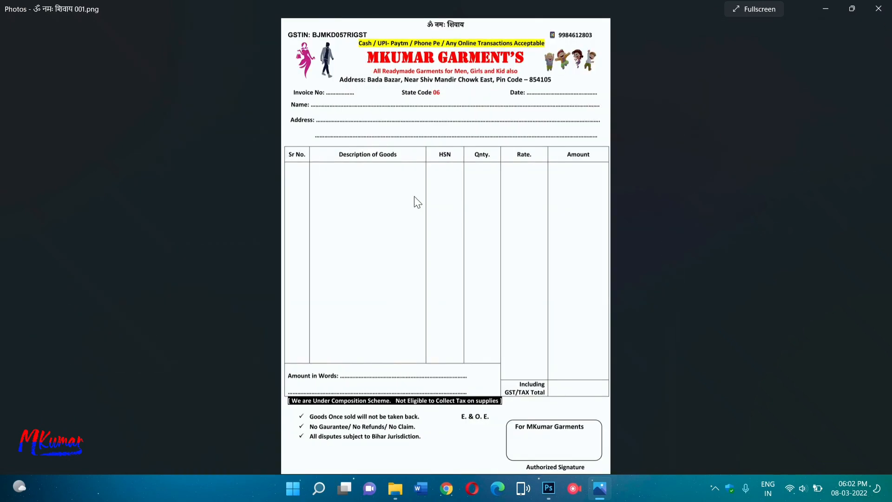
{"action": "key", "text": "Left"}
{"action": "key", "text": "Right"}
{"action": "key", "text": "Left"}
{"action": "key", "text": "Right"}
{"action": "key", "text": "Left"}
{"action": "key", "text": "Right"}
{"action": "key", "text": "Left"}
{"action": "key", "text": "Right"}
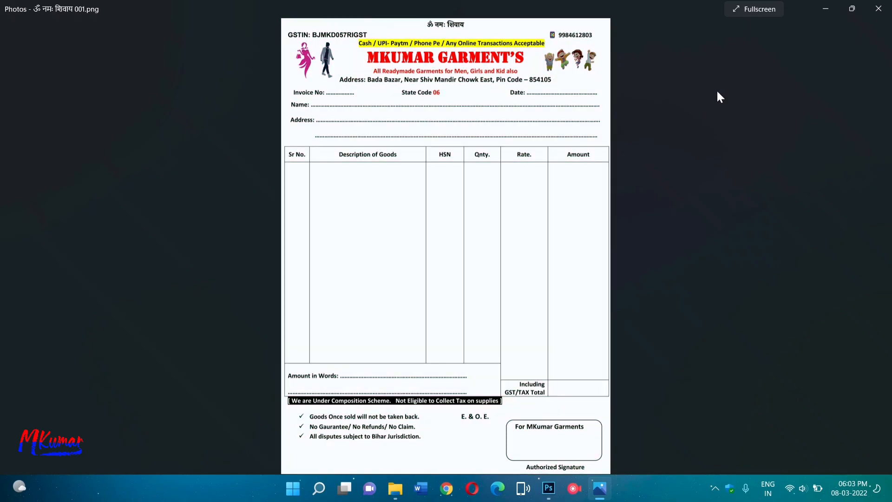